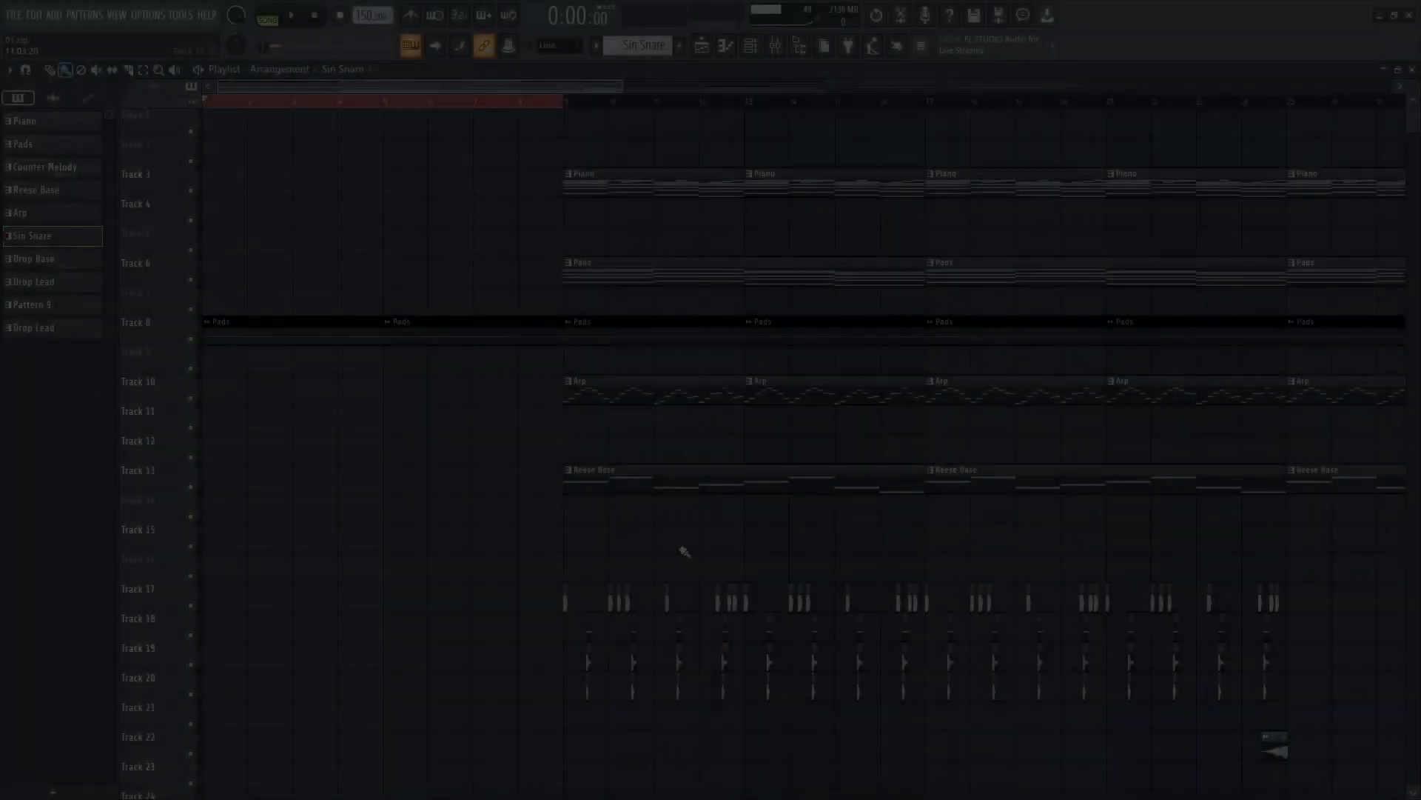
Inspect the sampler settings of the first Pads audio clip on Track 8 and close them
scroll(696, 557, "down", 8)
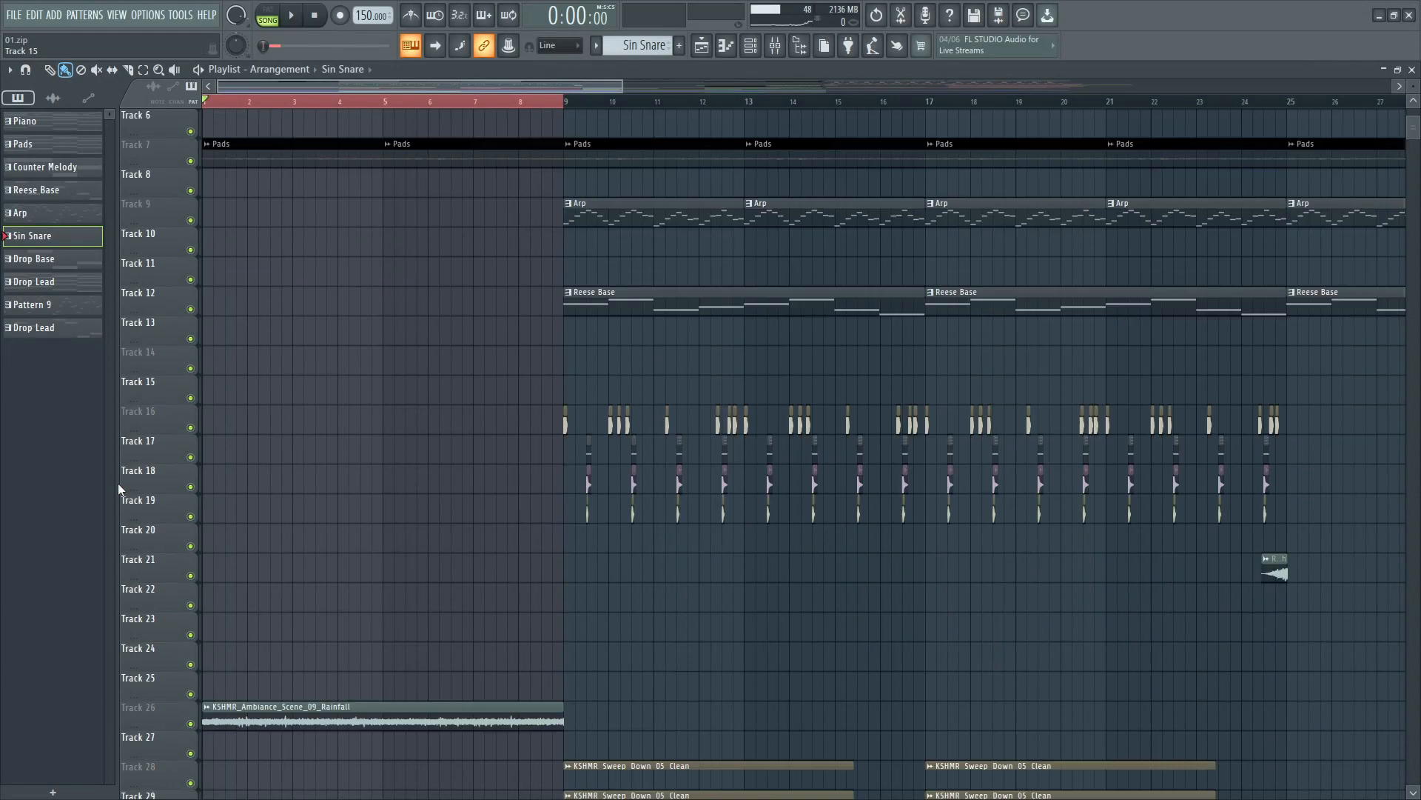
scroll(286, 561, "up", 8)
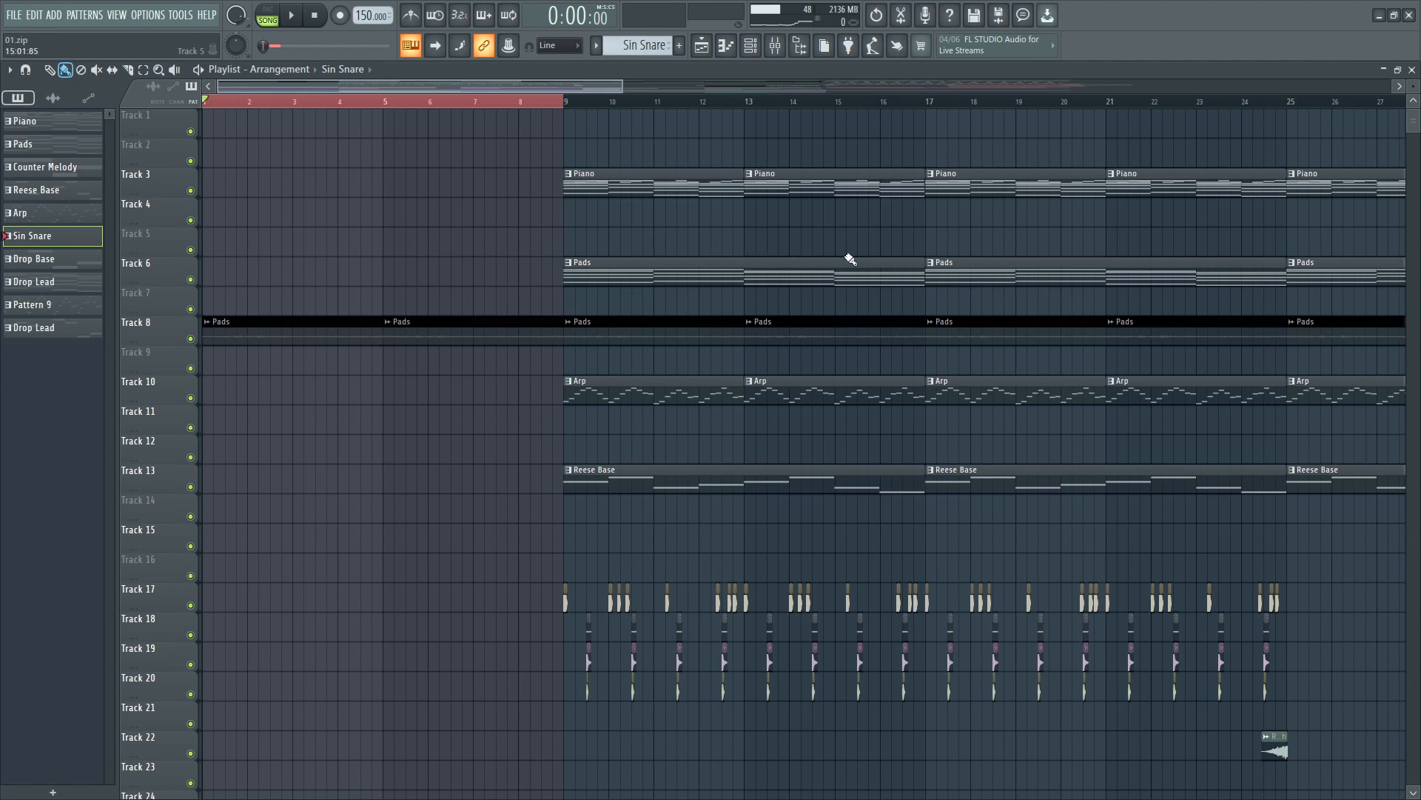
double_click(335, 336)
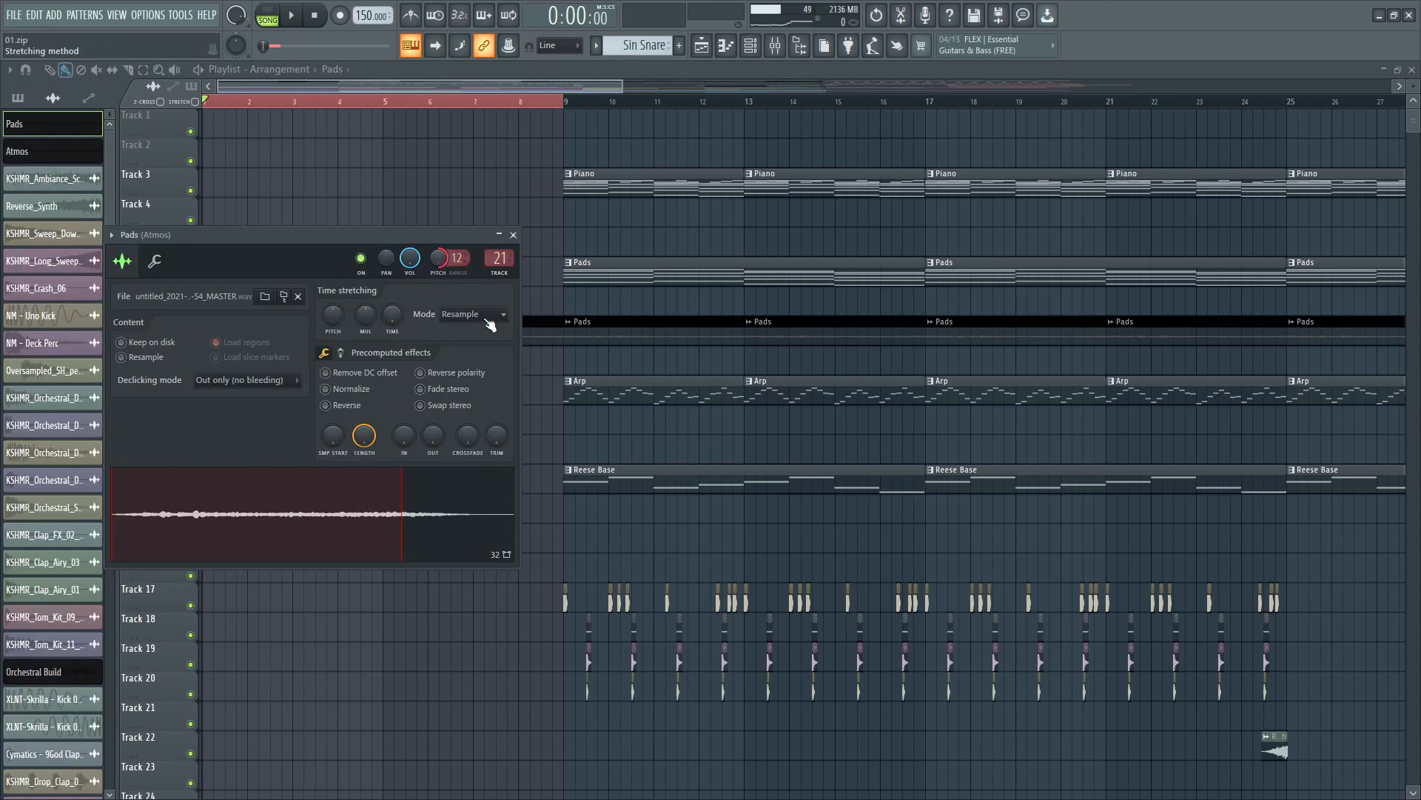
left_click(513, 235)
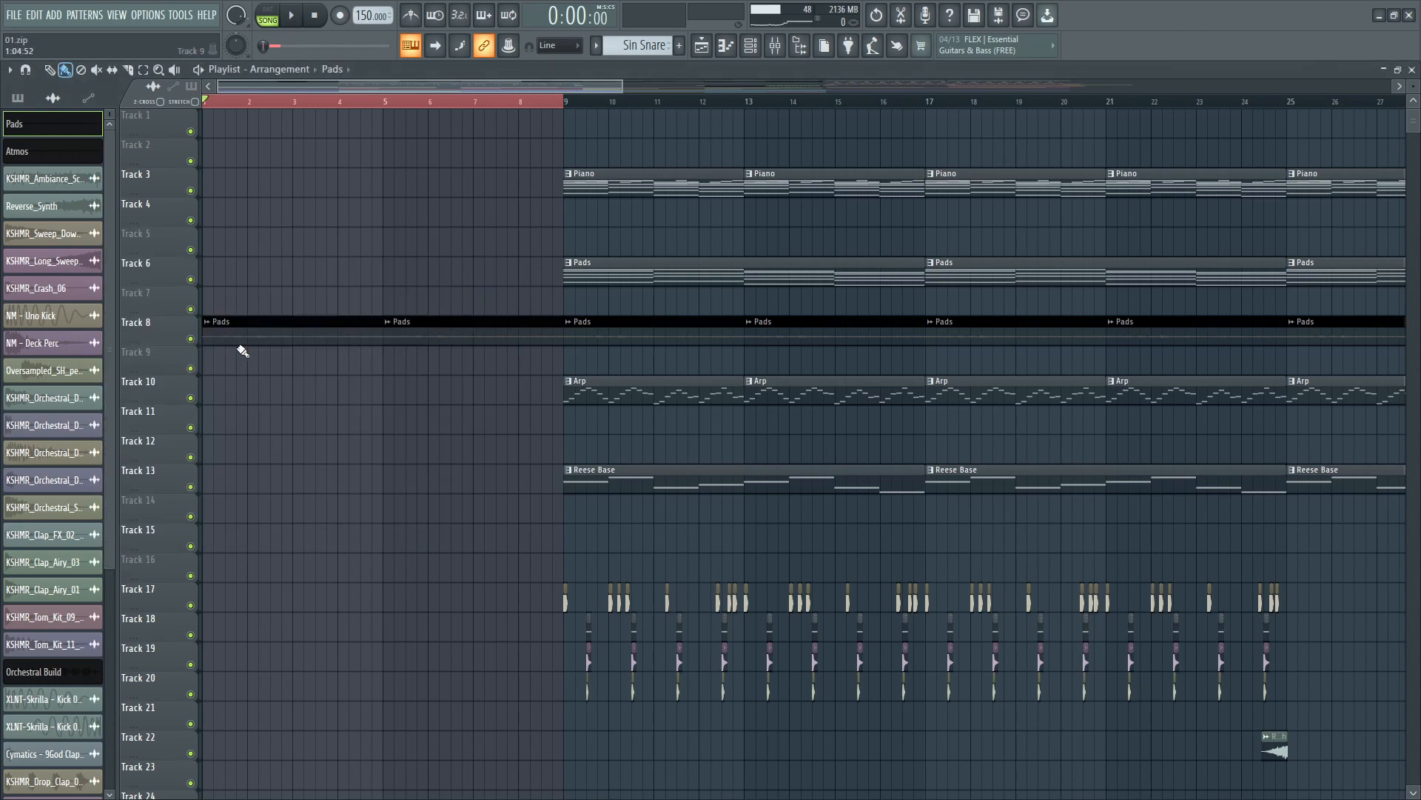
Examine the intro clips in bars 1 to 8, from the Pads on Track 8 to the rainfall ambience on Track 27
scroll(243, 351, "up", 3, "ctrl")
scroll(999, 301, "down", 3, "ctrl")
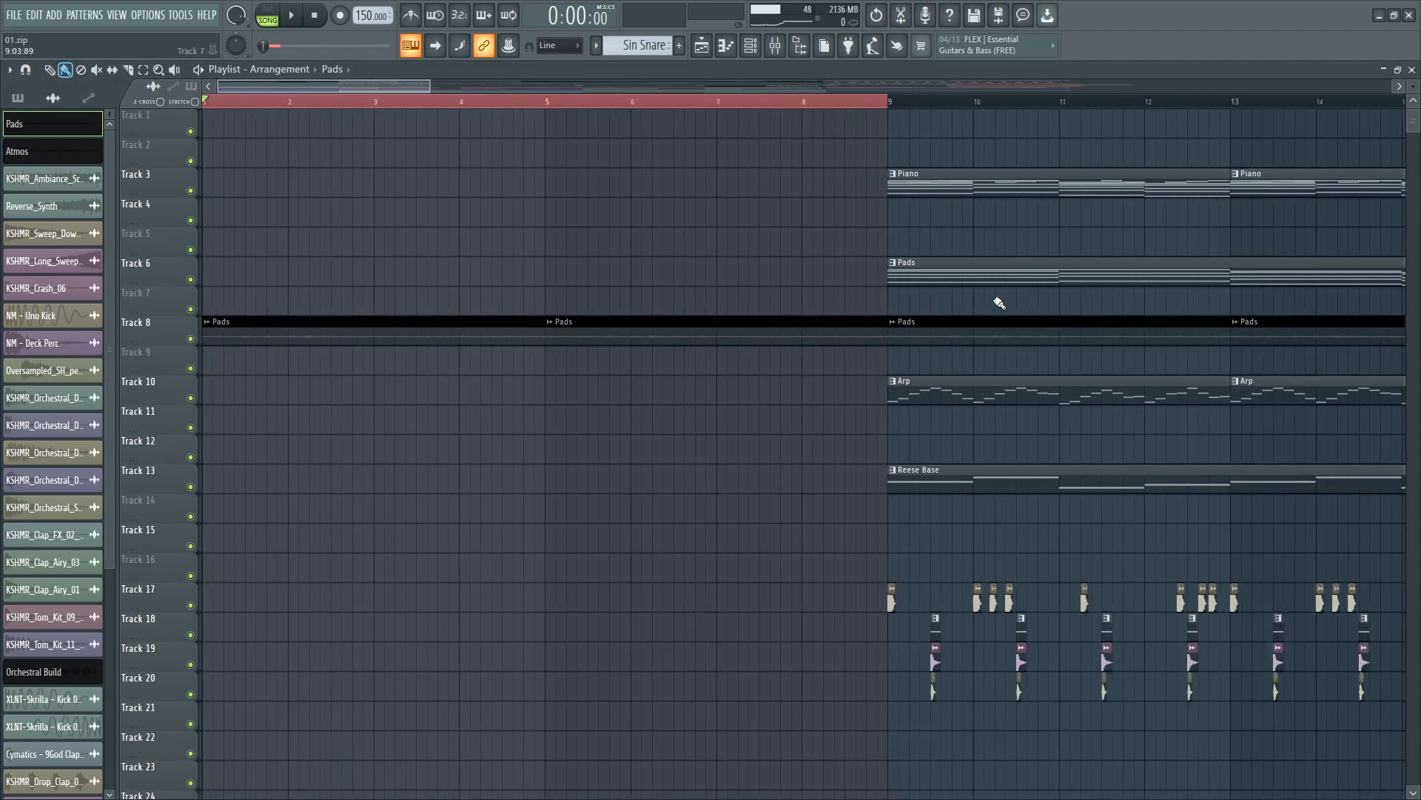
scroll(264, 437, "down", 3, "ctrl")
scroll(254, 358, "down", 8)
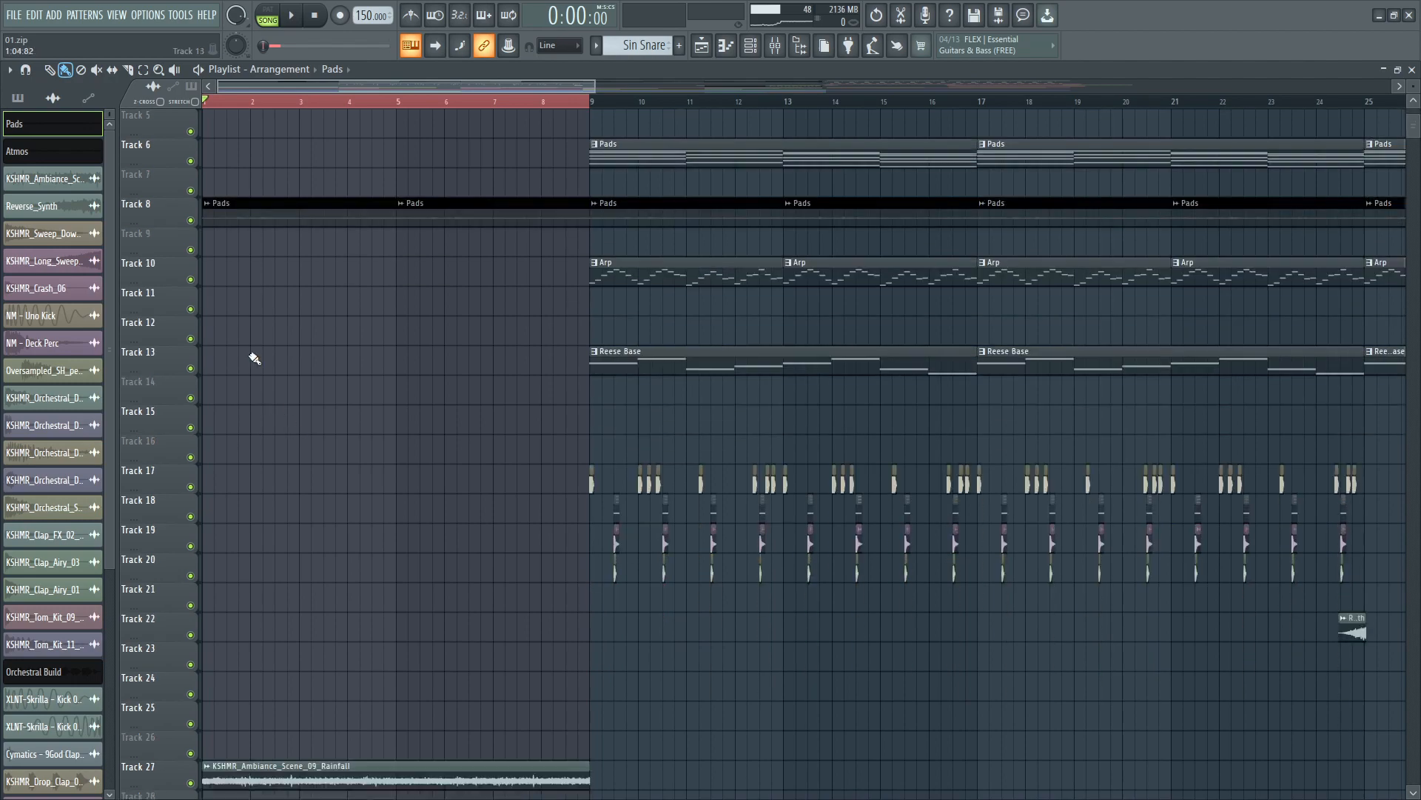
scroll(316, 317, "up", 5)
scroll(289, 326, "down", 9)
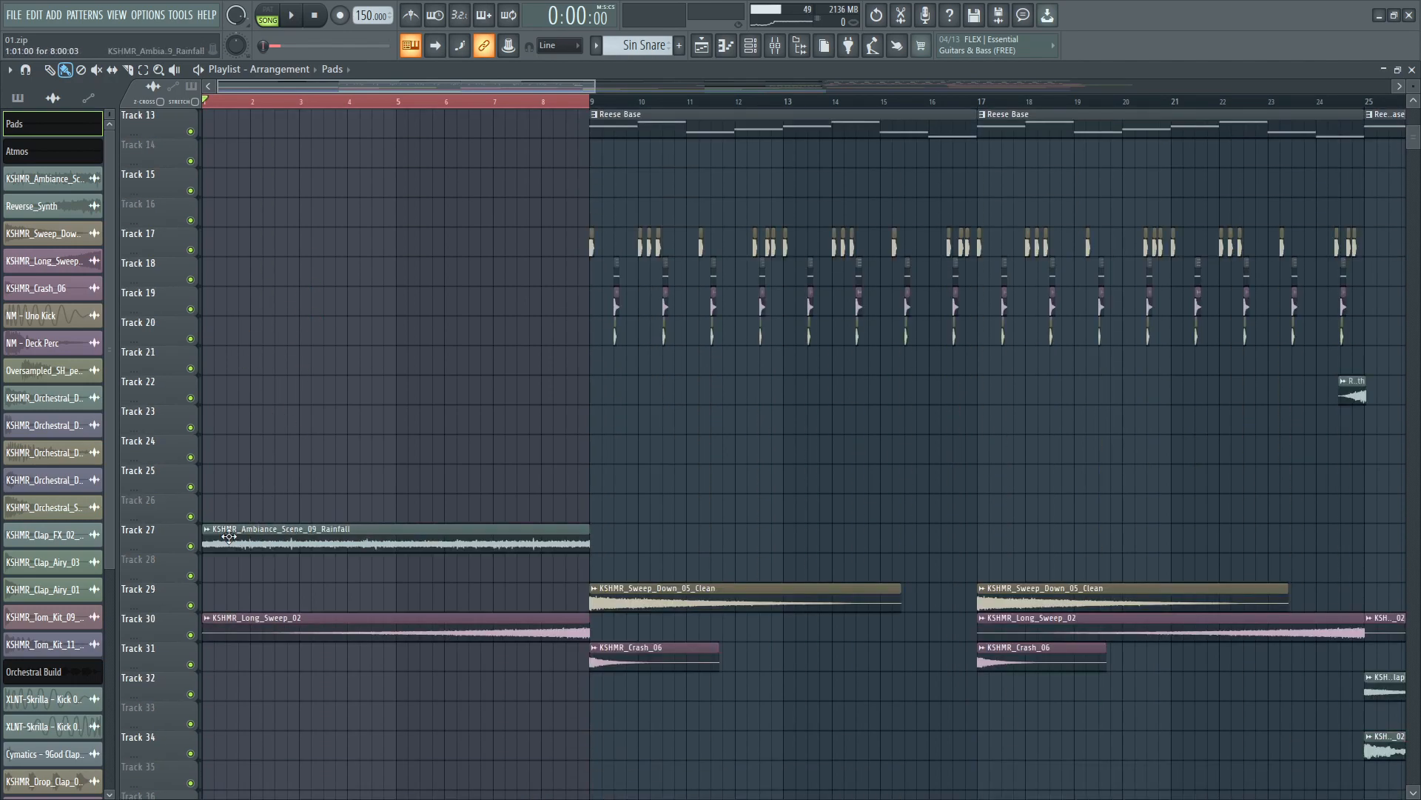
scroll(346, 538, "up", 2, "ctrl")
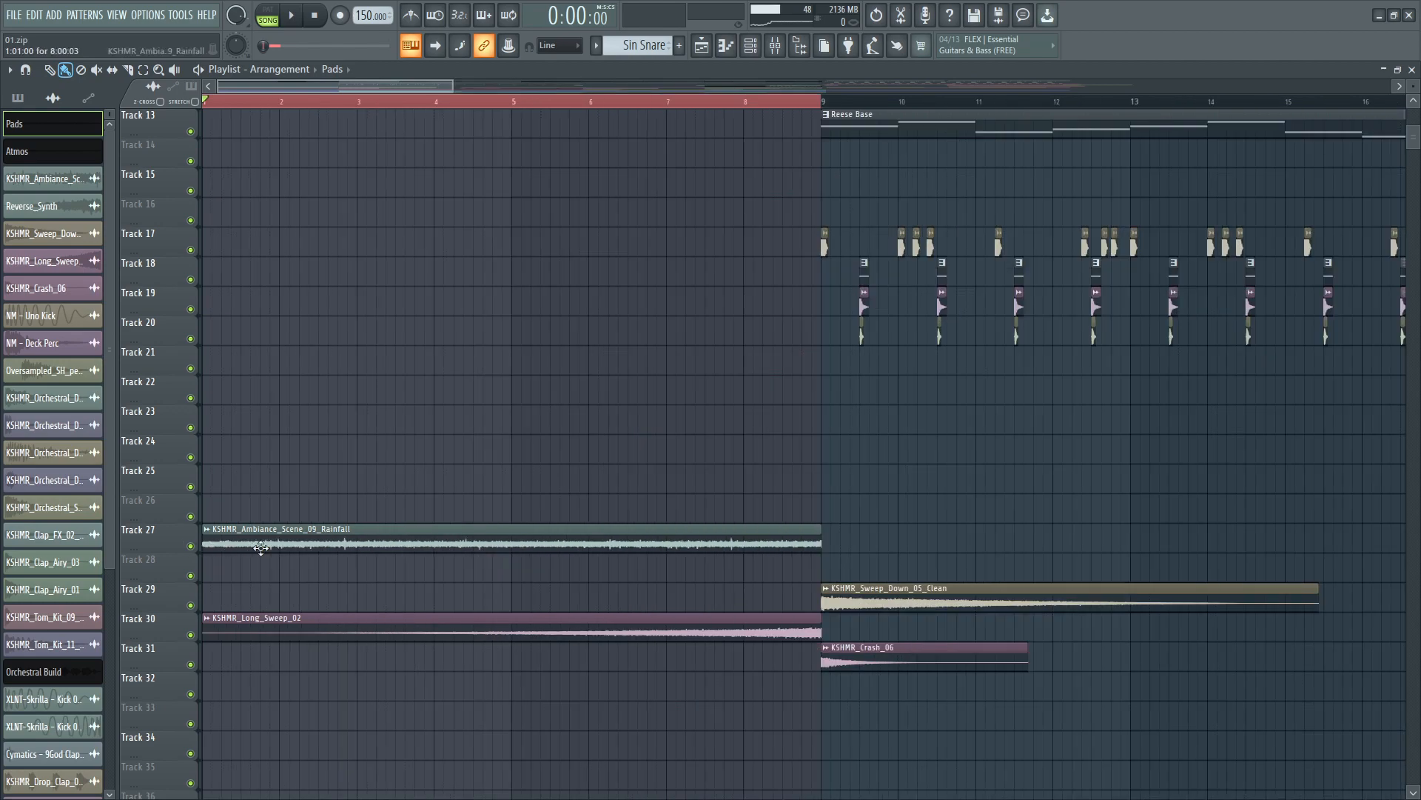
Play the intro from bar 1, checking the Atmos mixer track and the ambience and sweep clips, and stop at the end of bar 8
scroll(263, 528, "up", 12)
key("space")
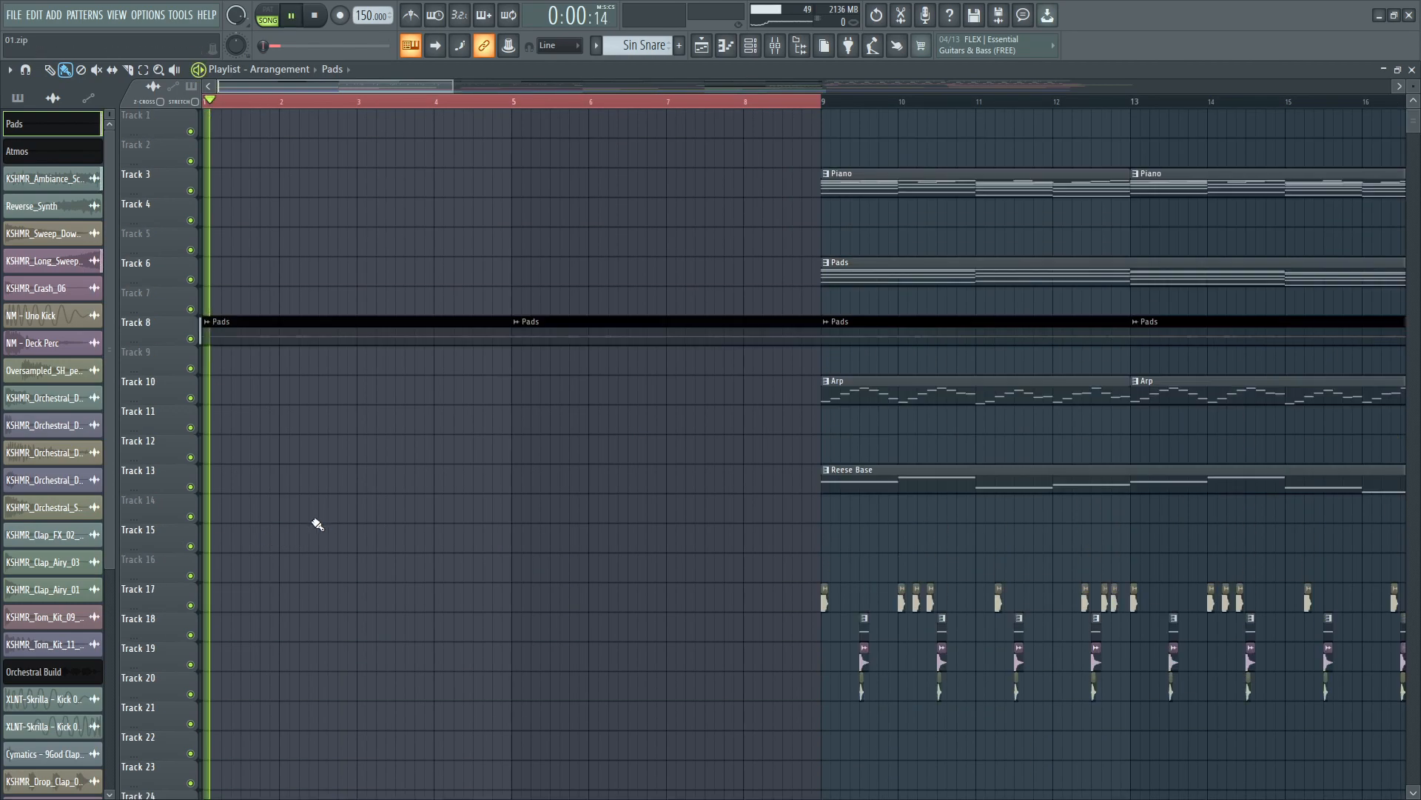
scroll(323, 519, "down", 2, "ctrl")
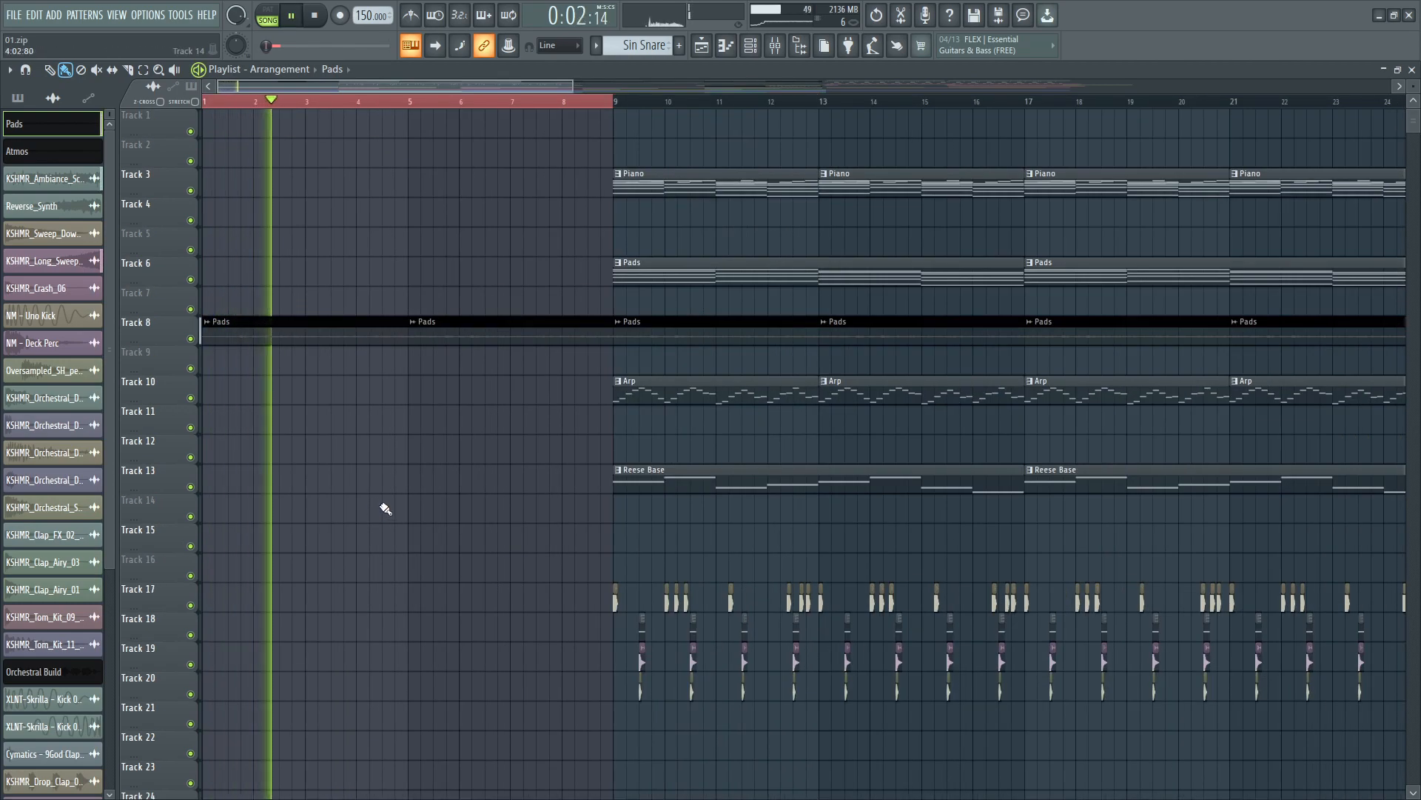
key("F9")
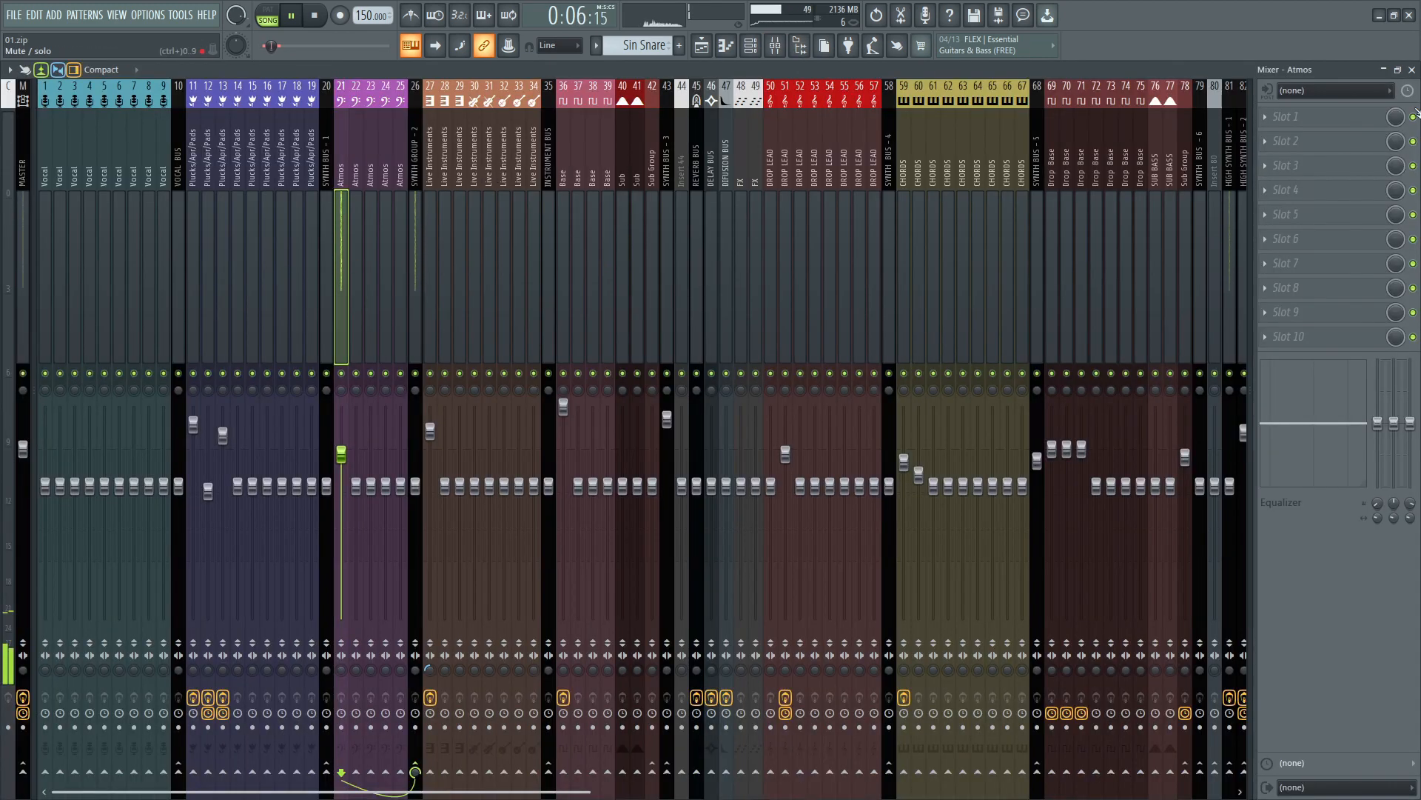
left_click(1411, 70)
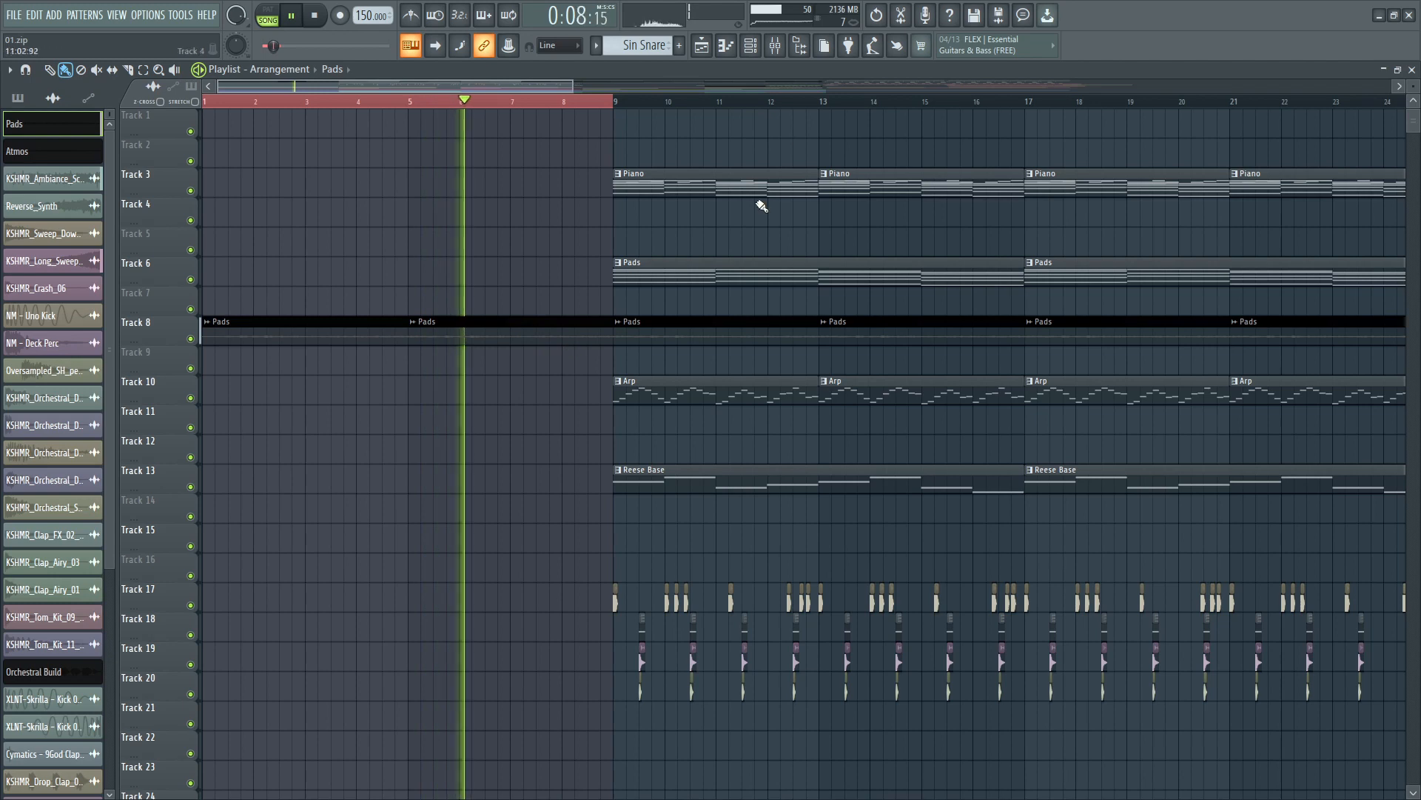
scroll(641, 482, "down", 4)
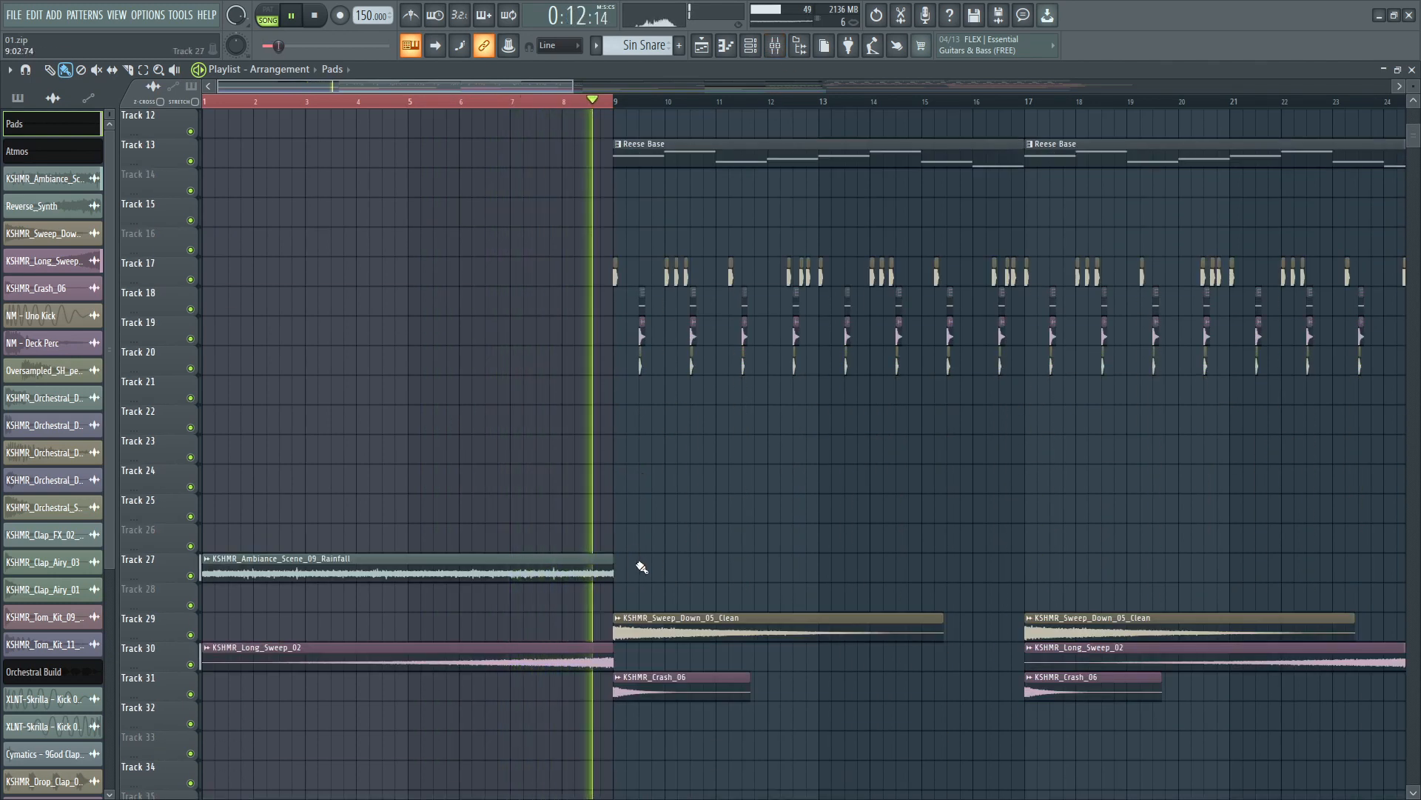
key("space")
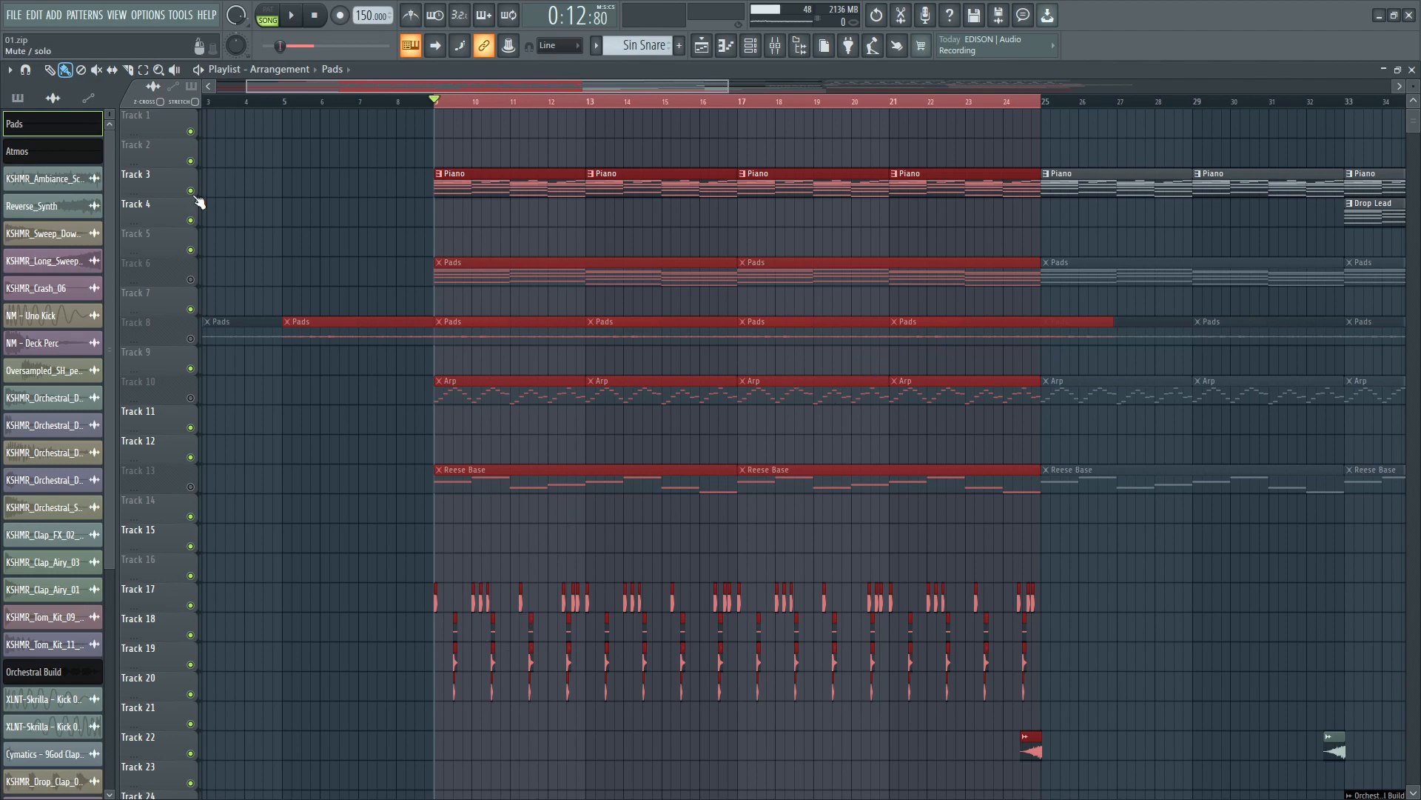
Play the drum and effects section from bar 9 and stop playback
scroll(711, 463, "down", 4)
key("space")
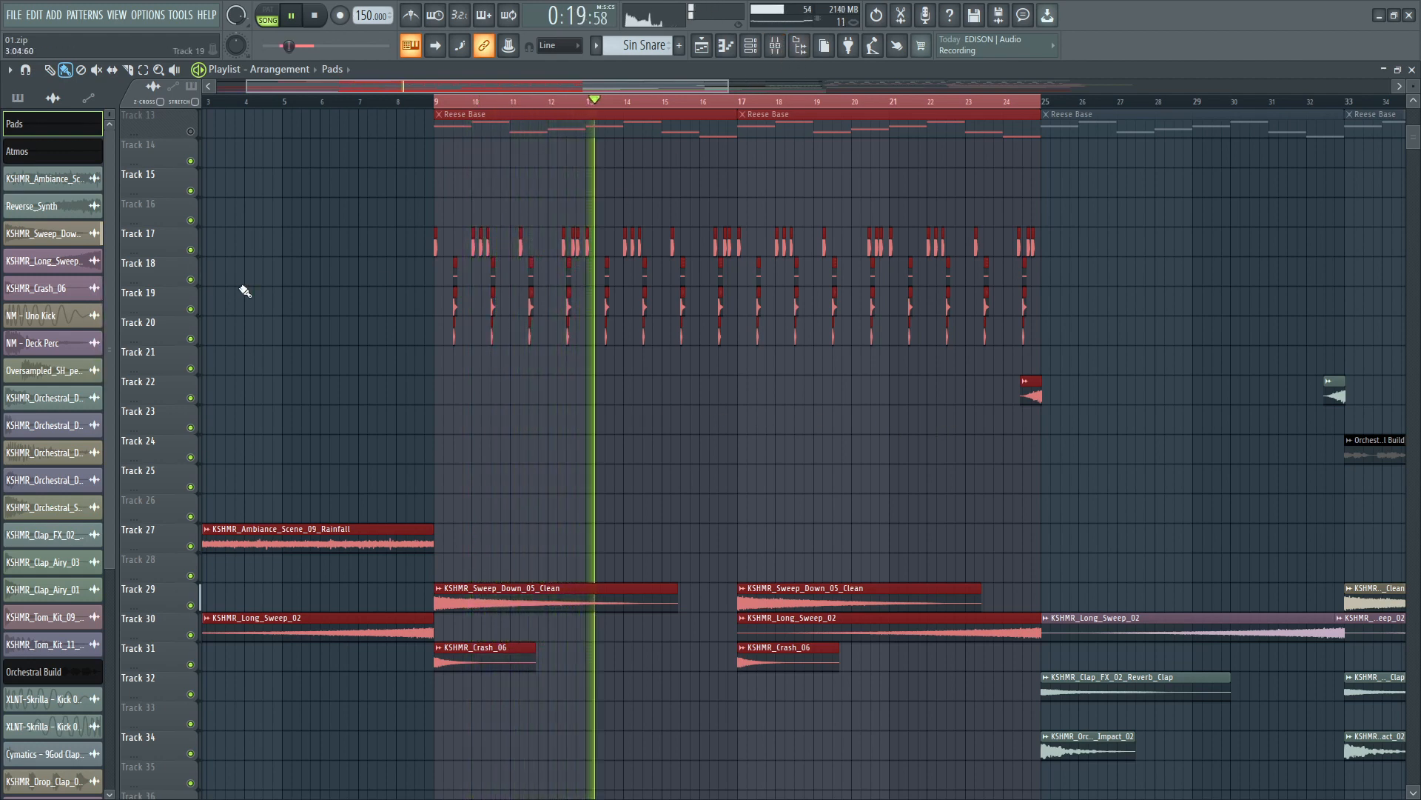
key("space")
Play the section from bar 21 while reviewing the effects and automation clips on Tracks 27 to 46
left_click(889, 102)
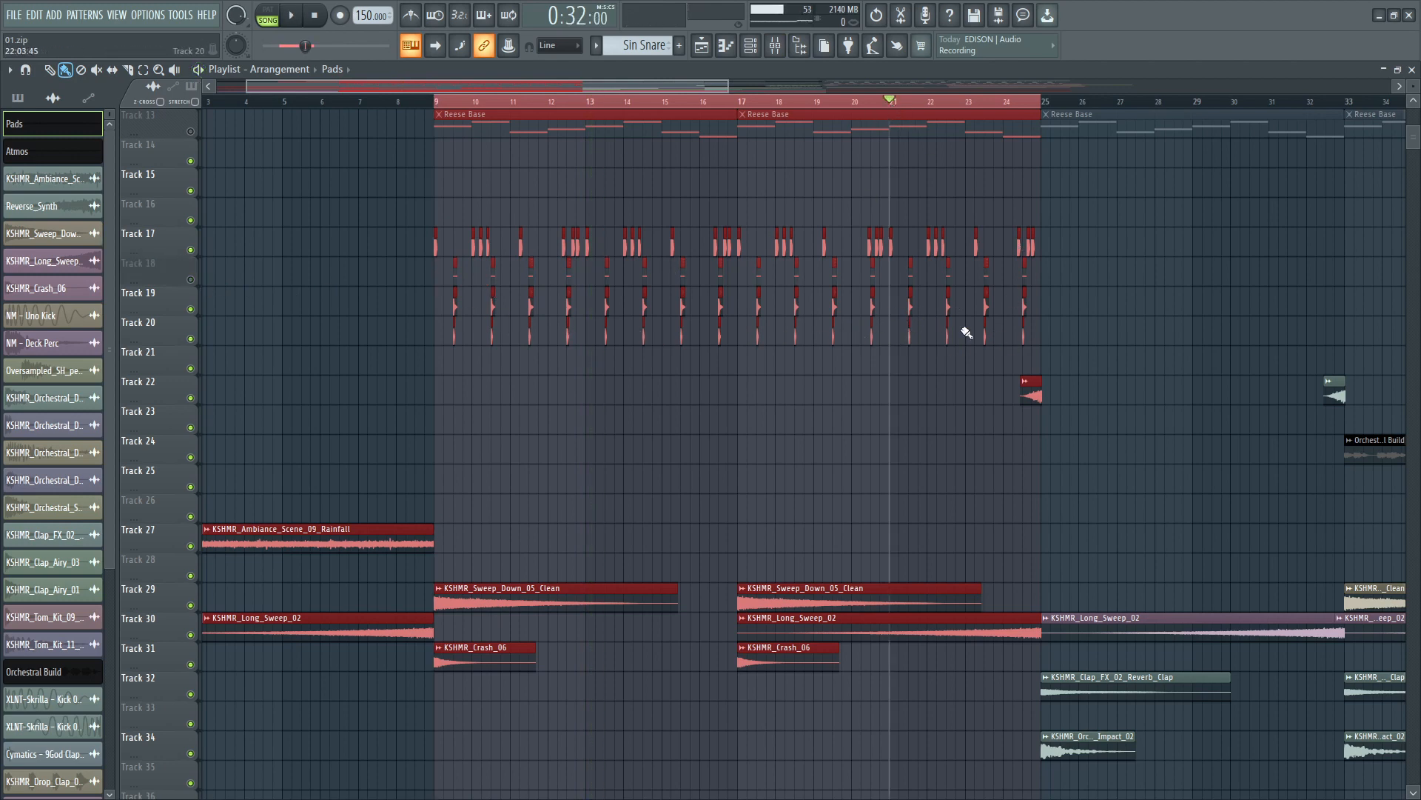
scroll(730, 429, "down", 5)
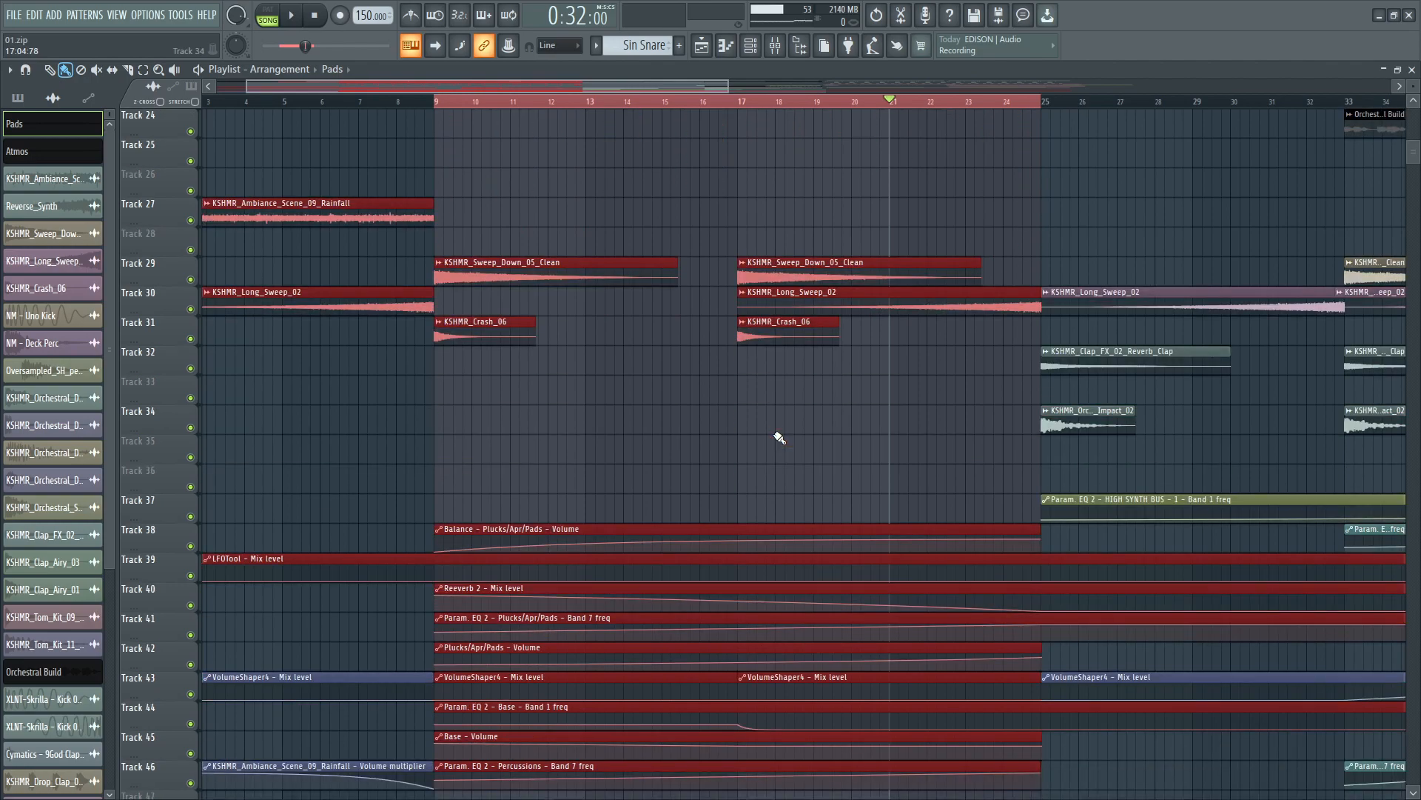
scroll(818, 339, "up", 5)
key("space")
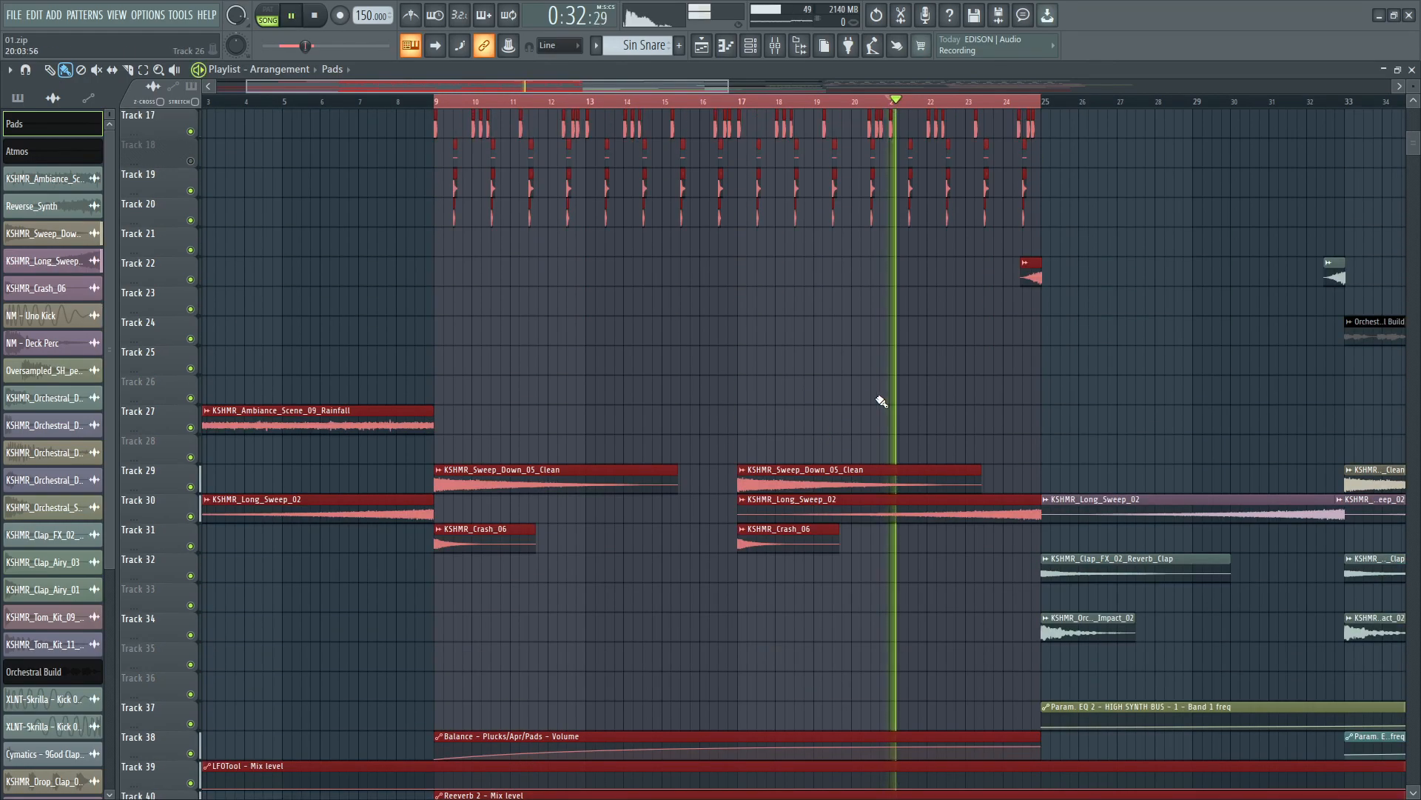
scroll(903, 417, "down", 5)
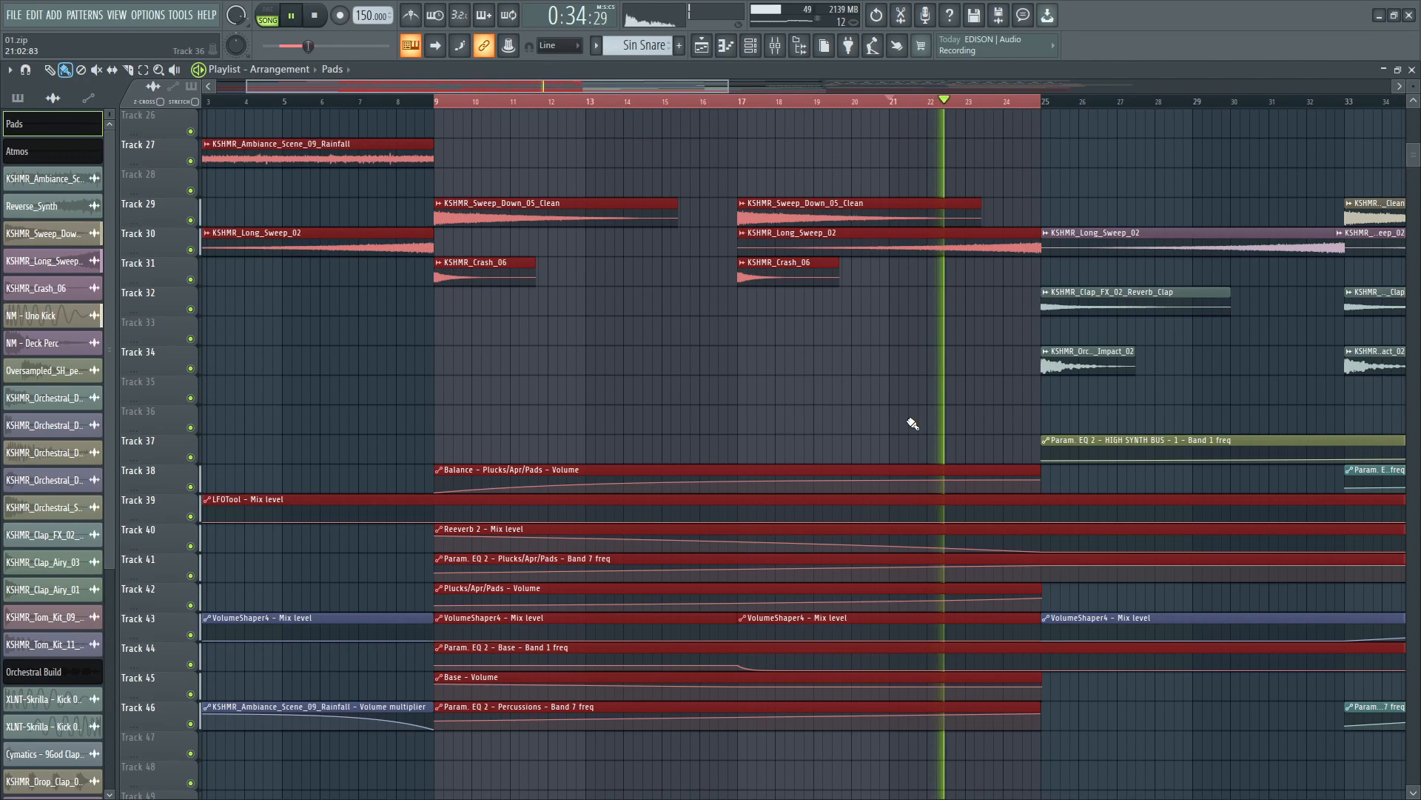
scroll(830, 588, "up", 5)
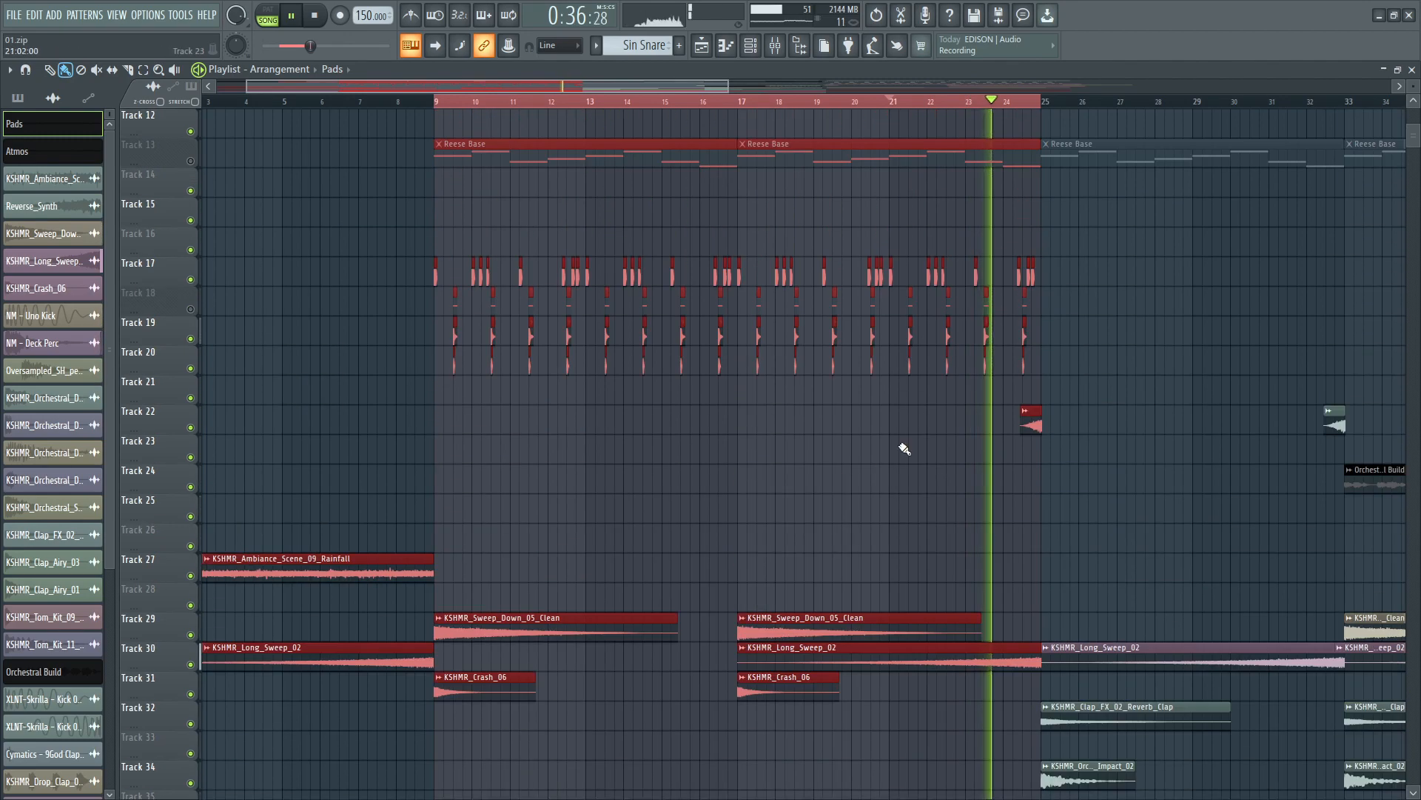
key("space")
Return the playback position to bar 9, replay the drum clips on Tracks 17 to 20 and stop
scroll(771, 360, "up", 1)
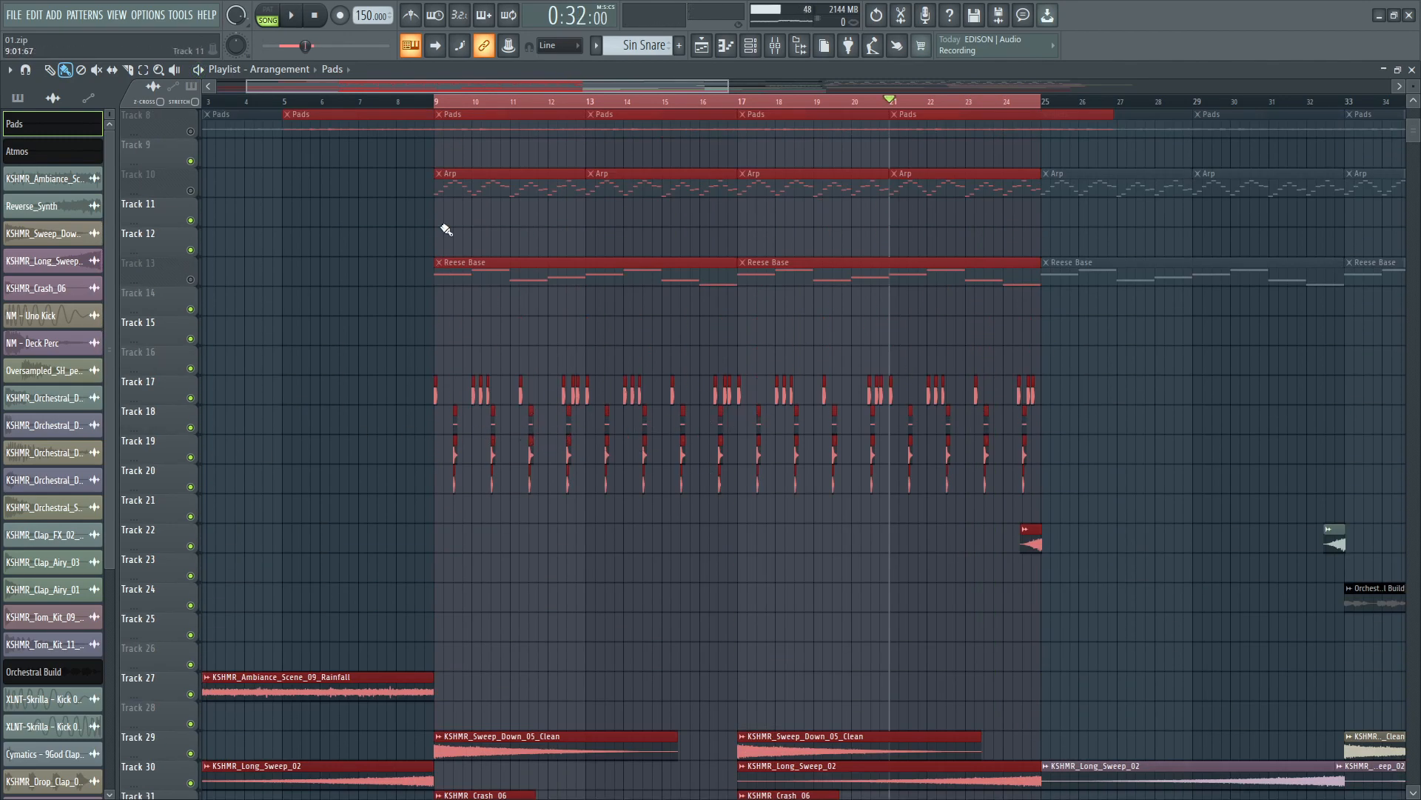
left_click(435, 104)
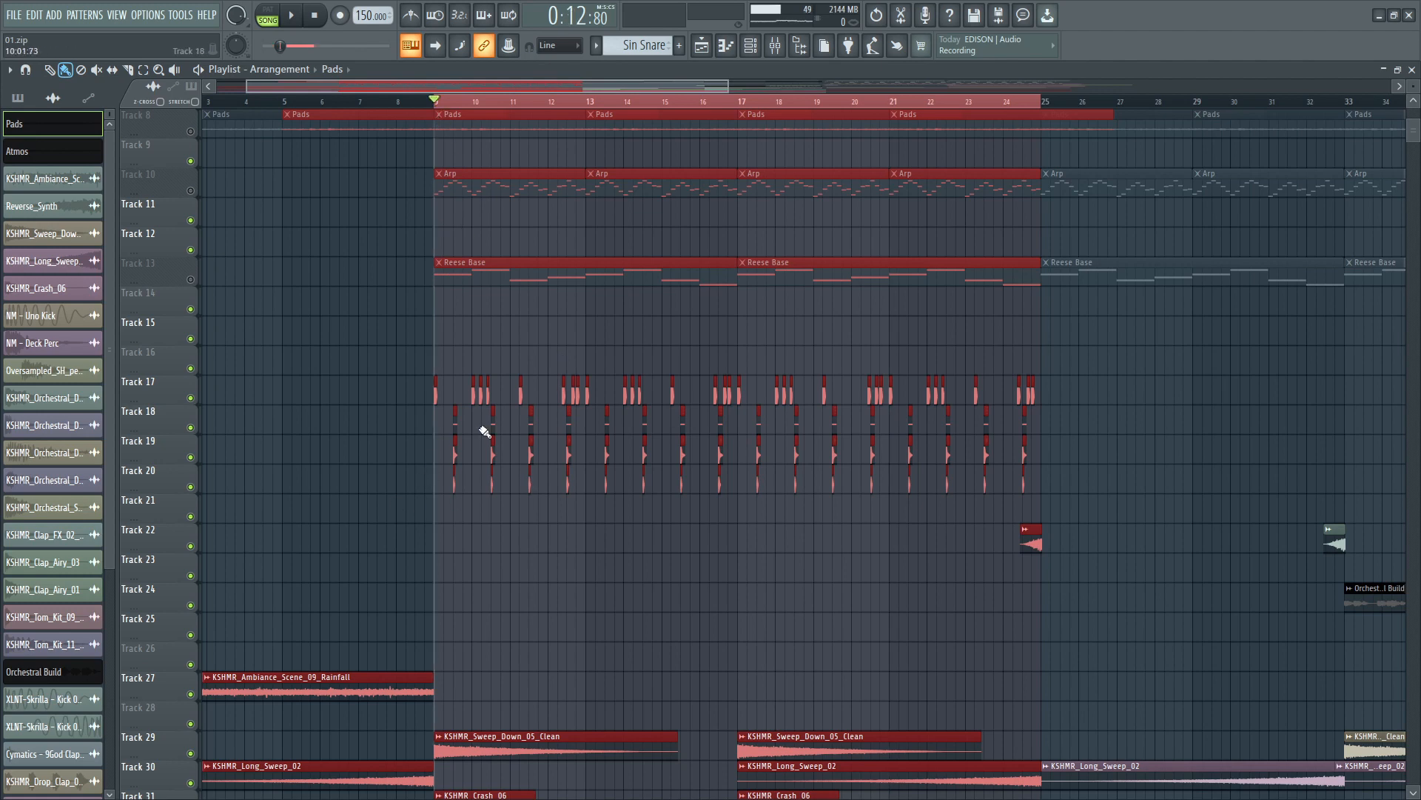
key("space")
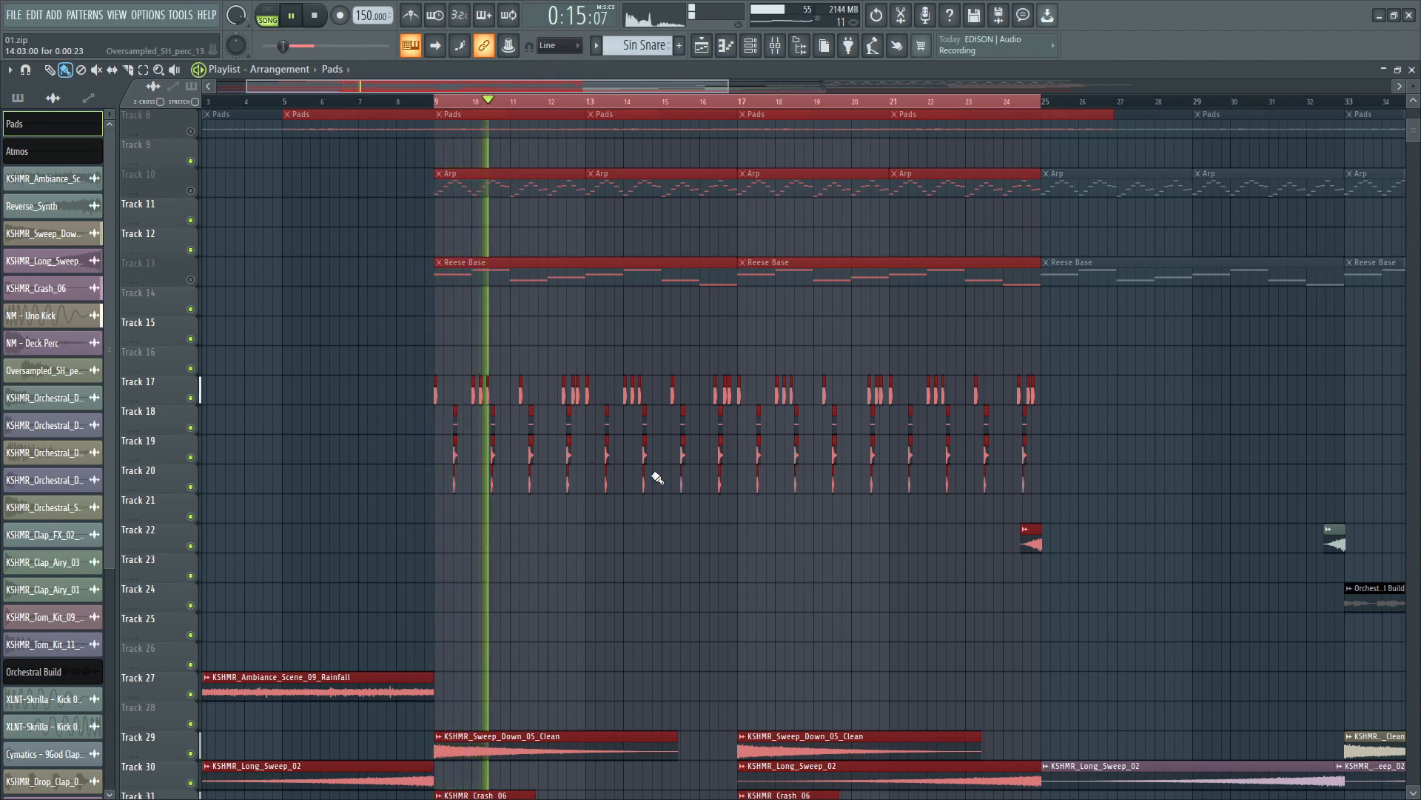
scroll(663, 456, "up", 1)
key("space")
Unmute the Piano on Track 3, start playback from bar 9 and mute the drums on Tracks 17 to 20
scroll(363, 412, "up", 2)
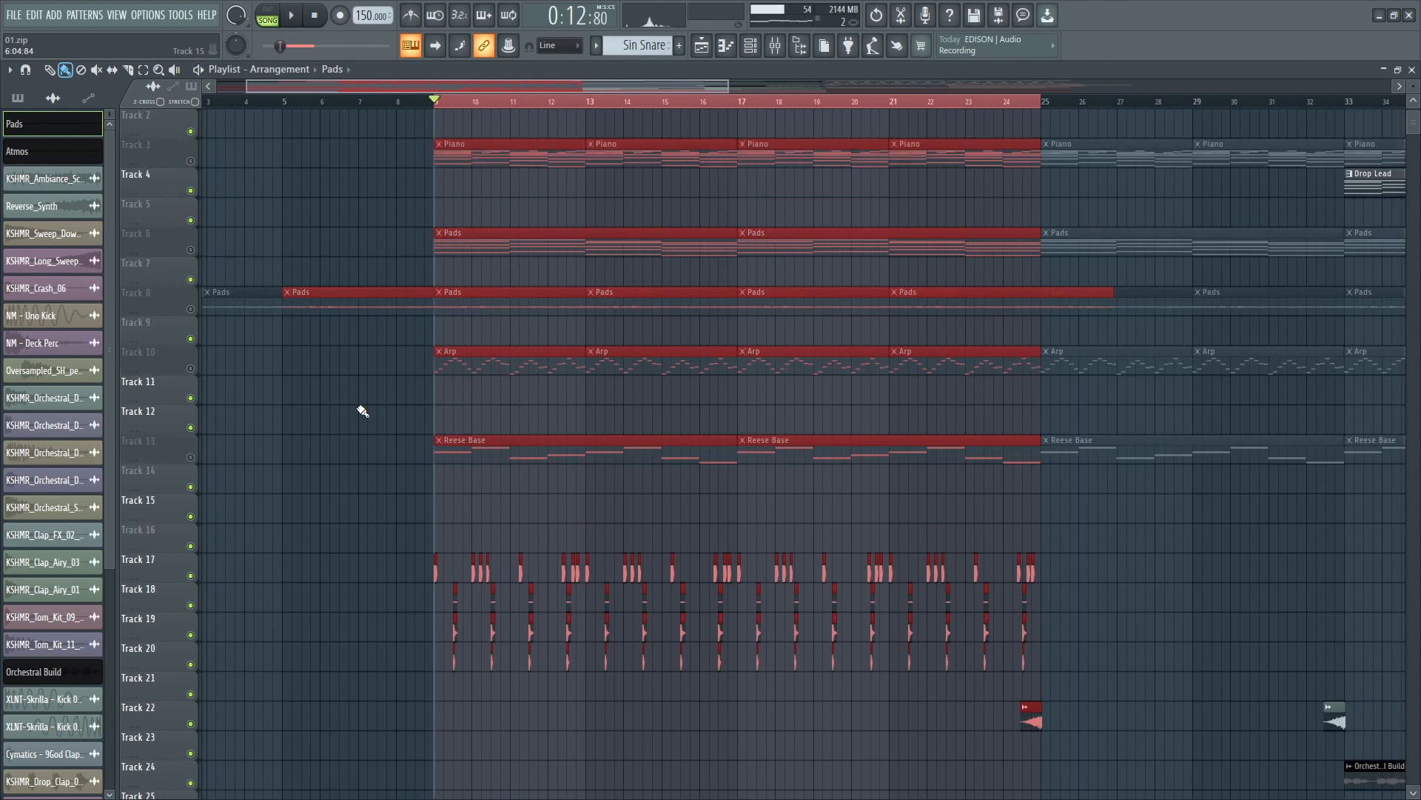
left_click(191, 191)
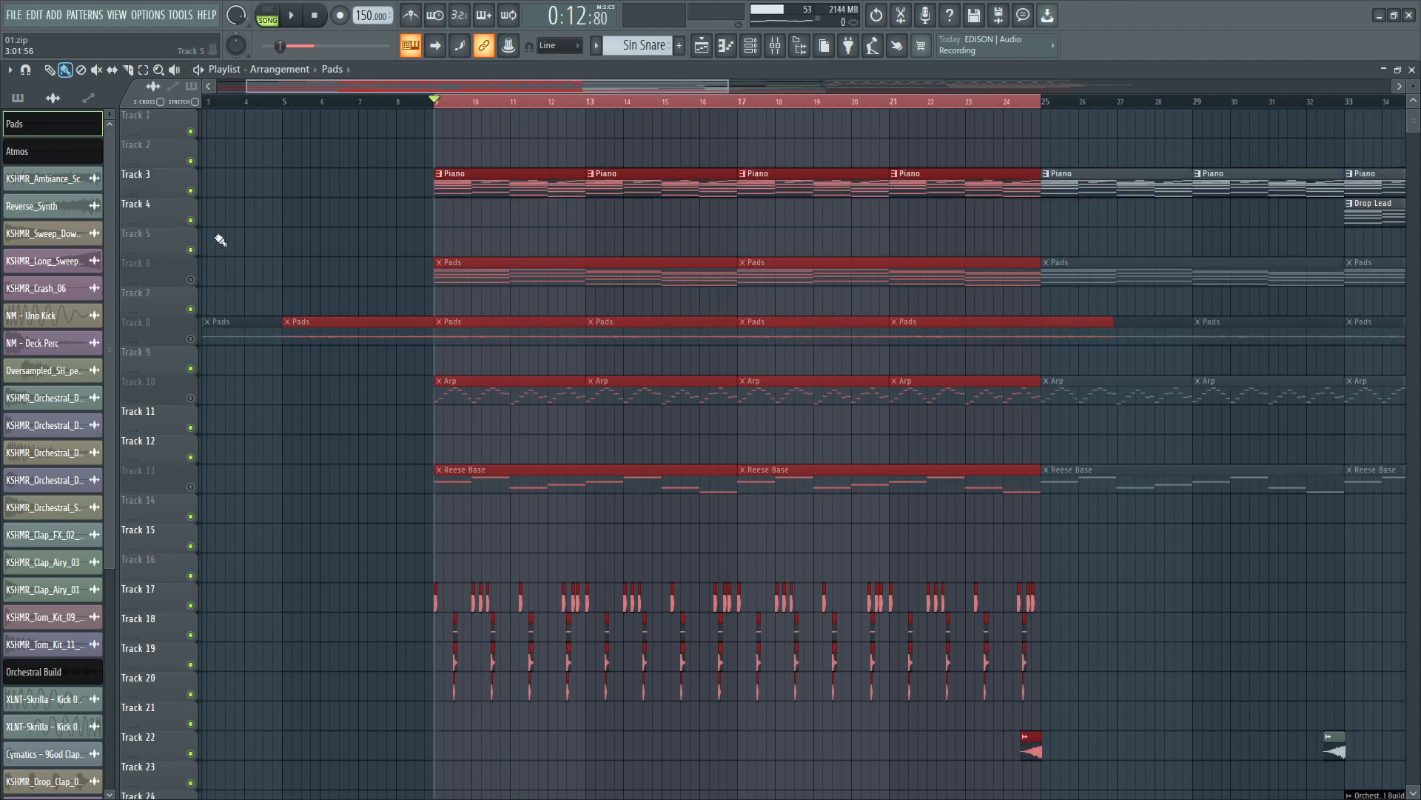
key("space")
left_click_drag(190, 634, 190, 695)
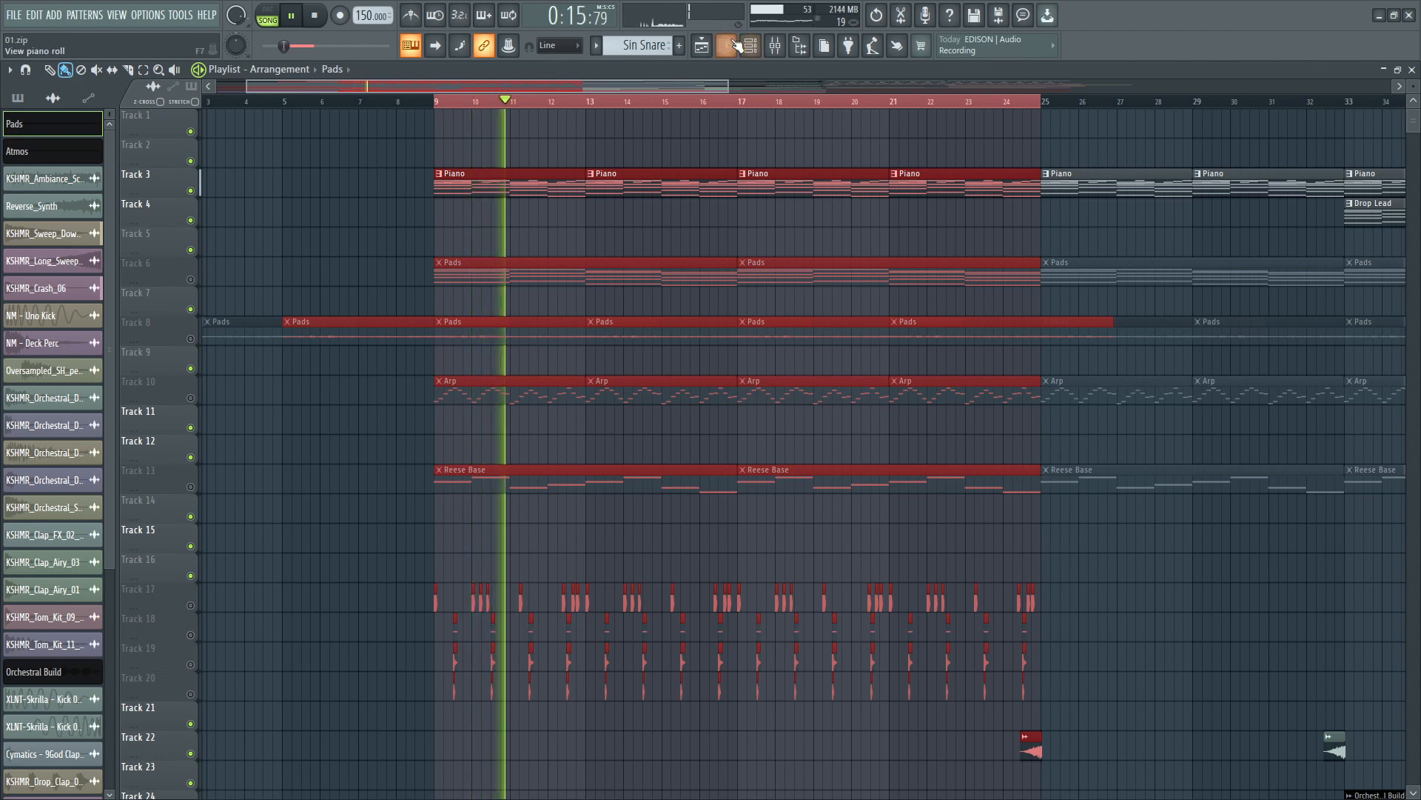
Show the Upright Piano notes of the Piano pattern in the Piano roll and stop playback to examine the chords
double_click(743, 261)
scroll(657, 46, "up", 3)
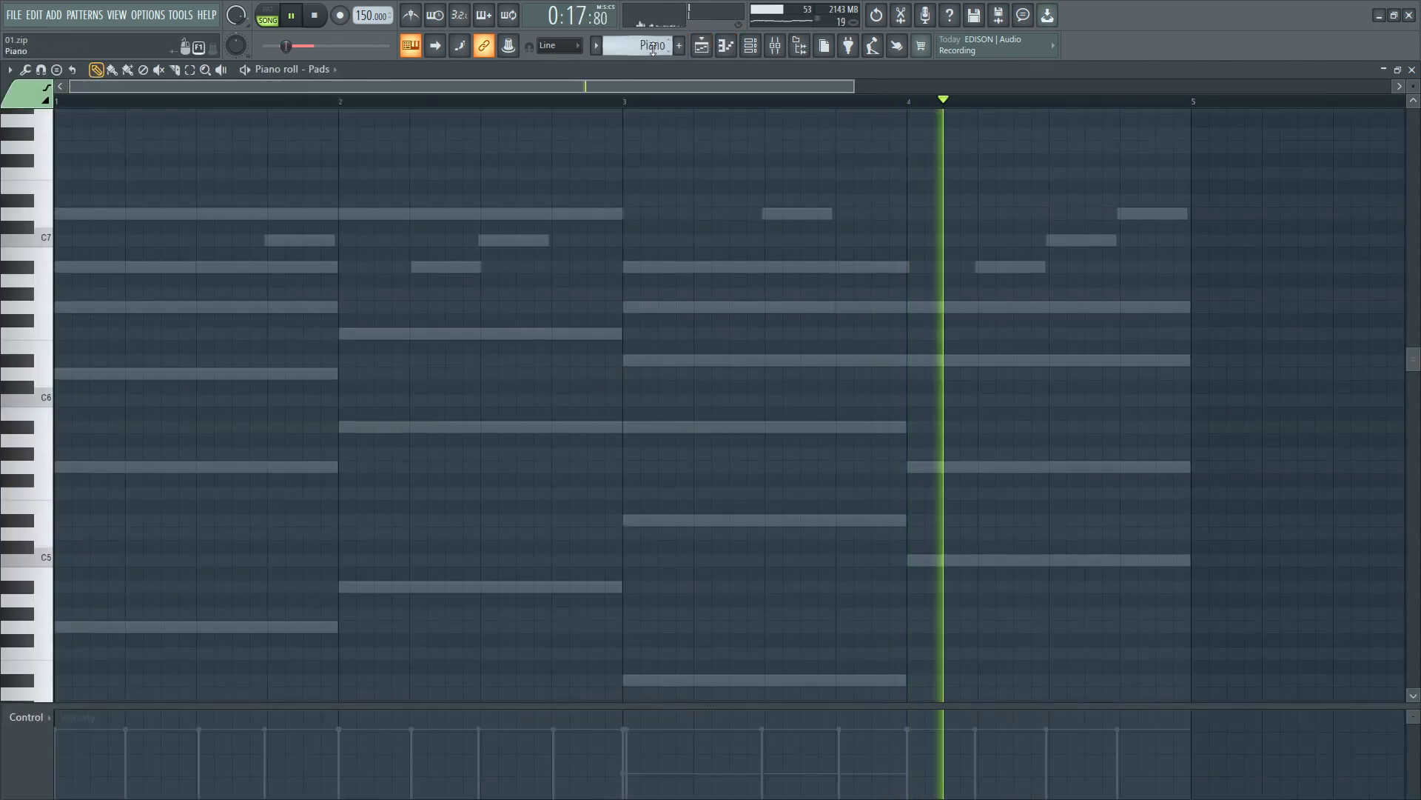
left_click(305, 71)
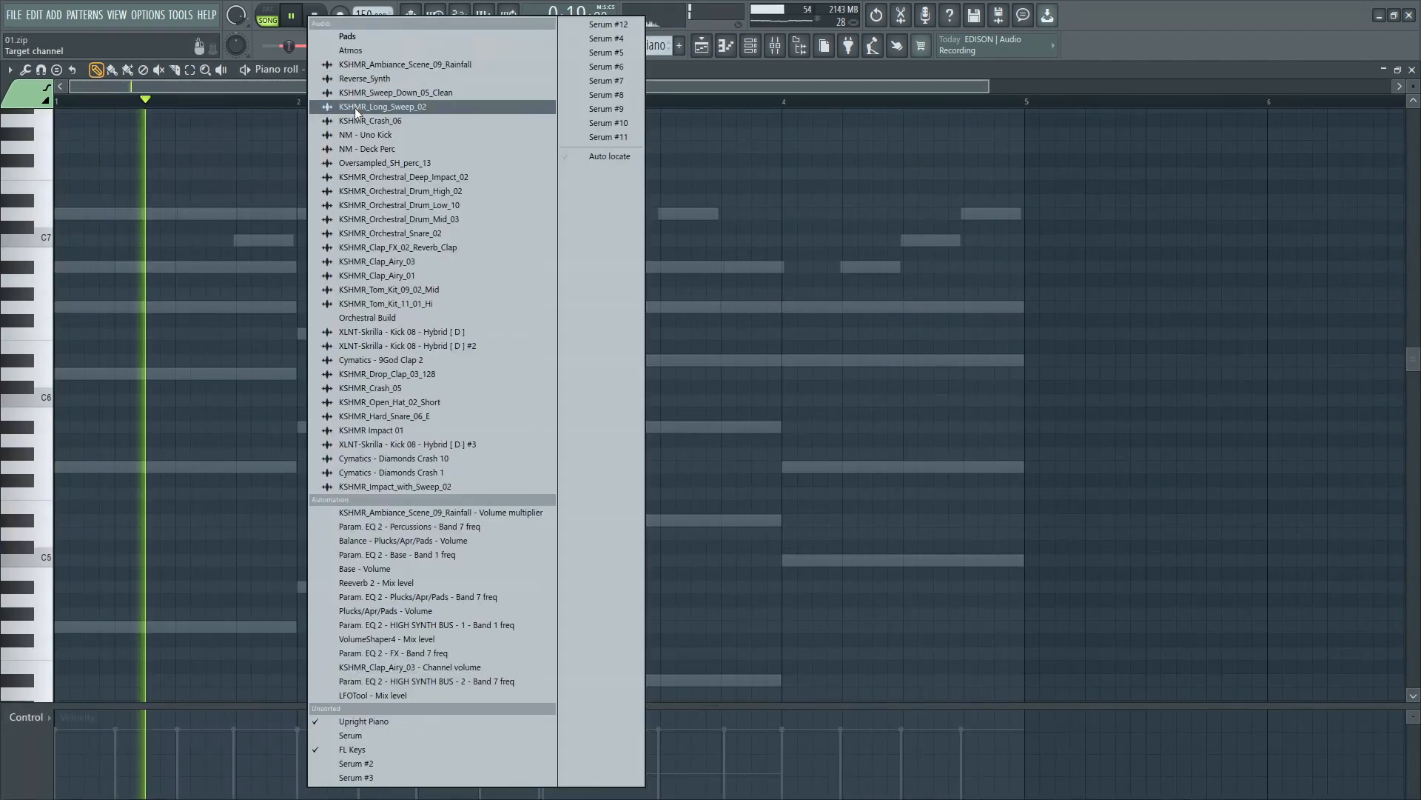
left_click(363, 722)
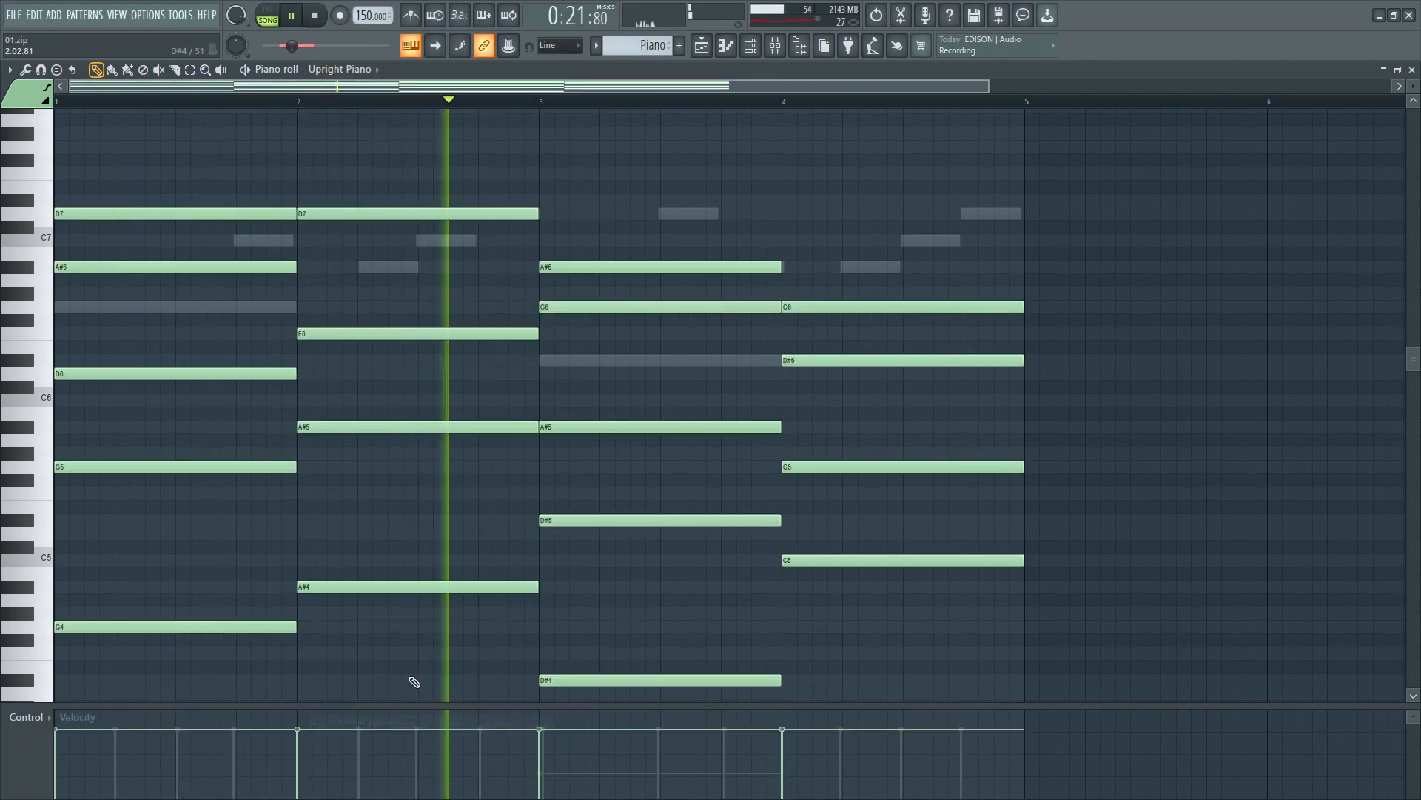
key("space")
scroll(508, 412, "down", 3)
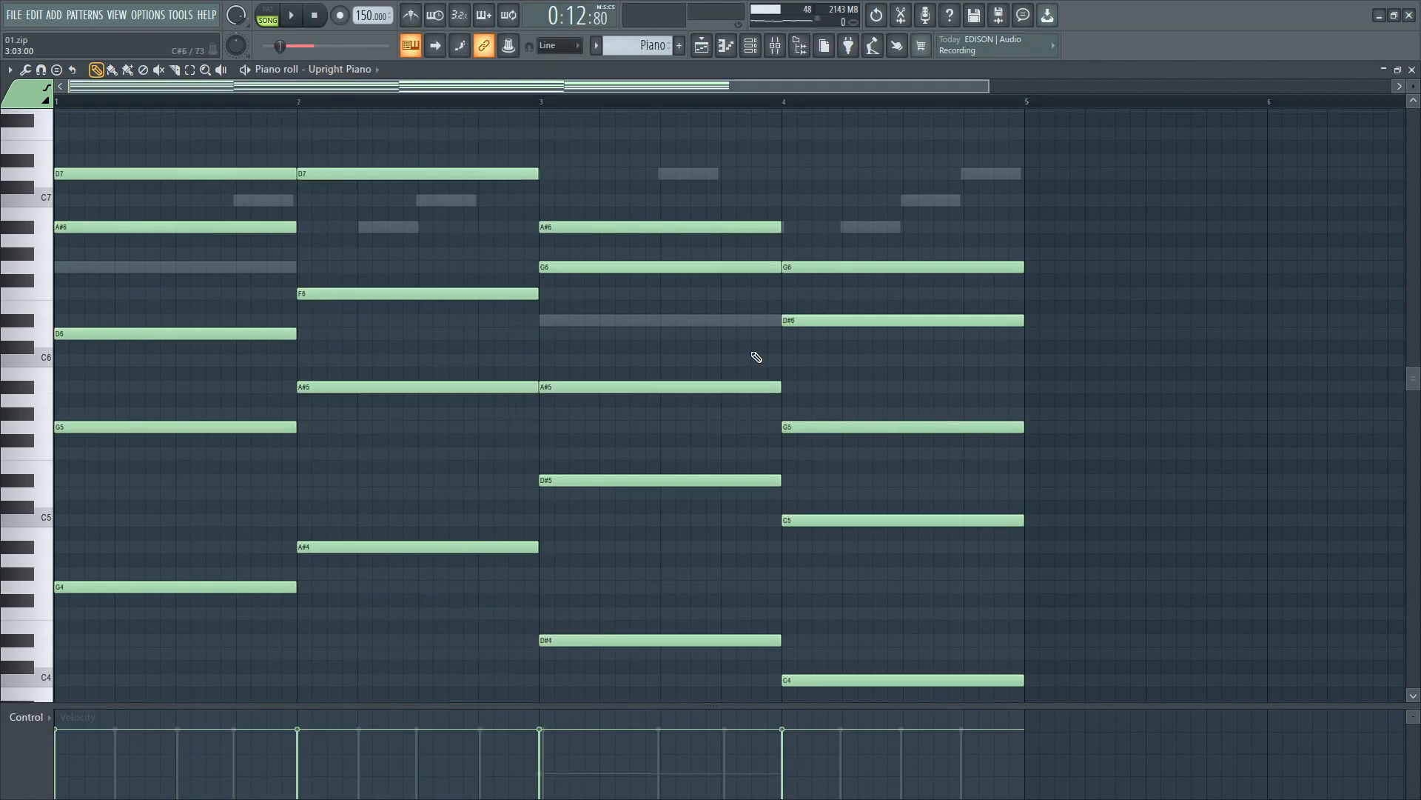
Show the FL Keys notes of the Piano pattern, play them from bar 9, and return to the Playlist with playback stopped
left_click(311, 69)
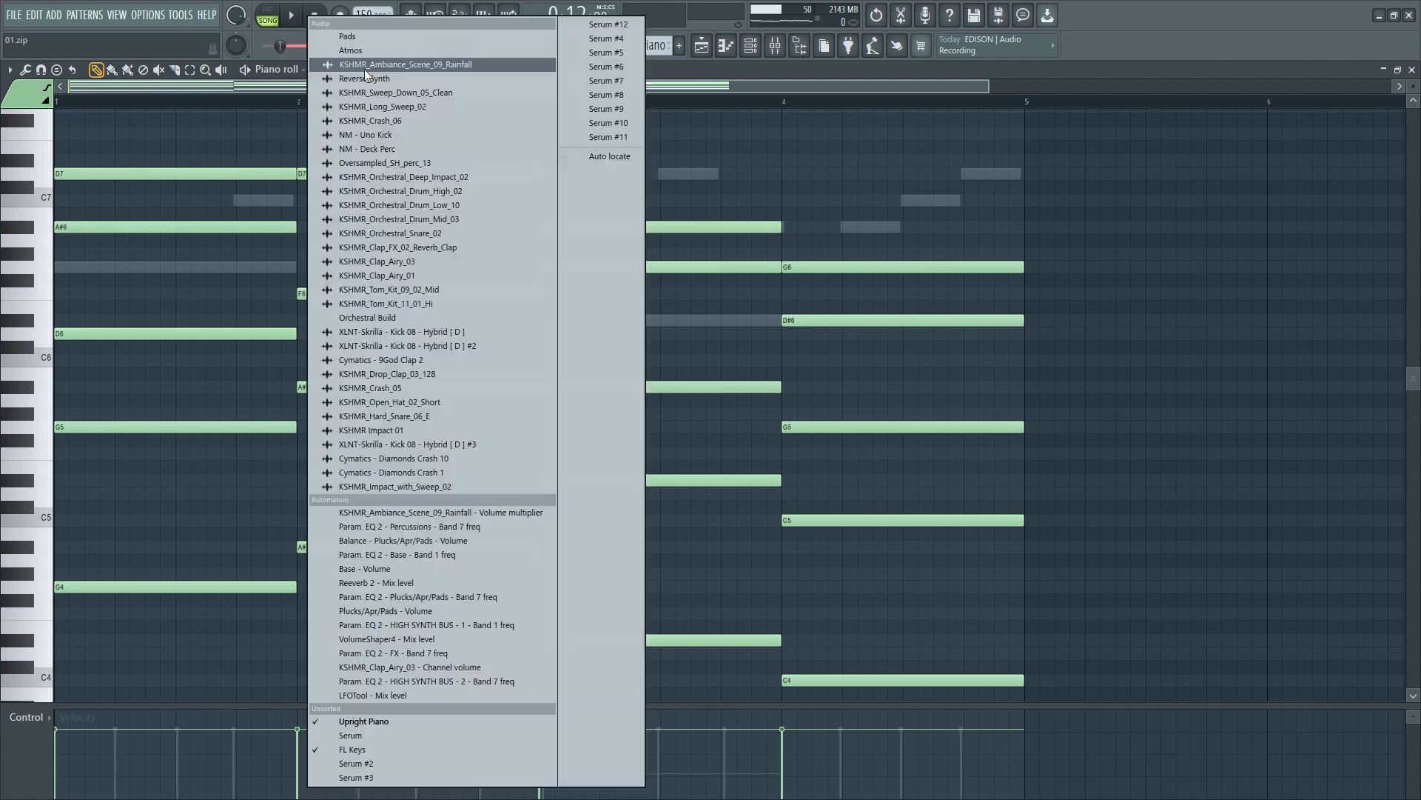
left_click(353, 750)
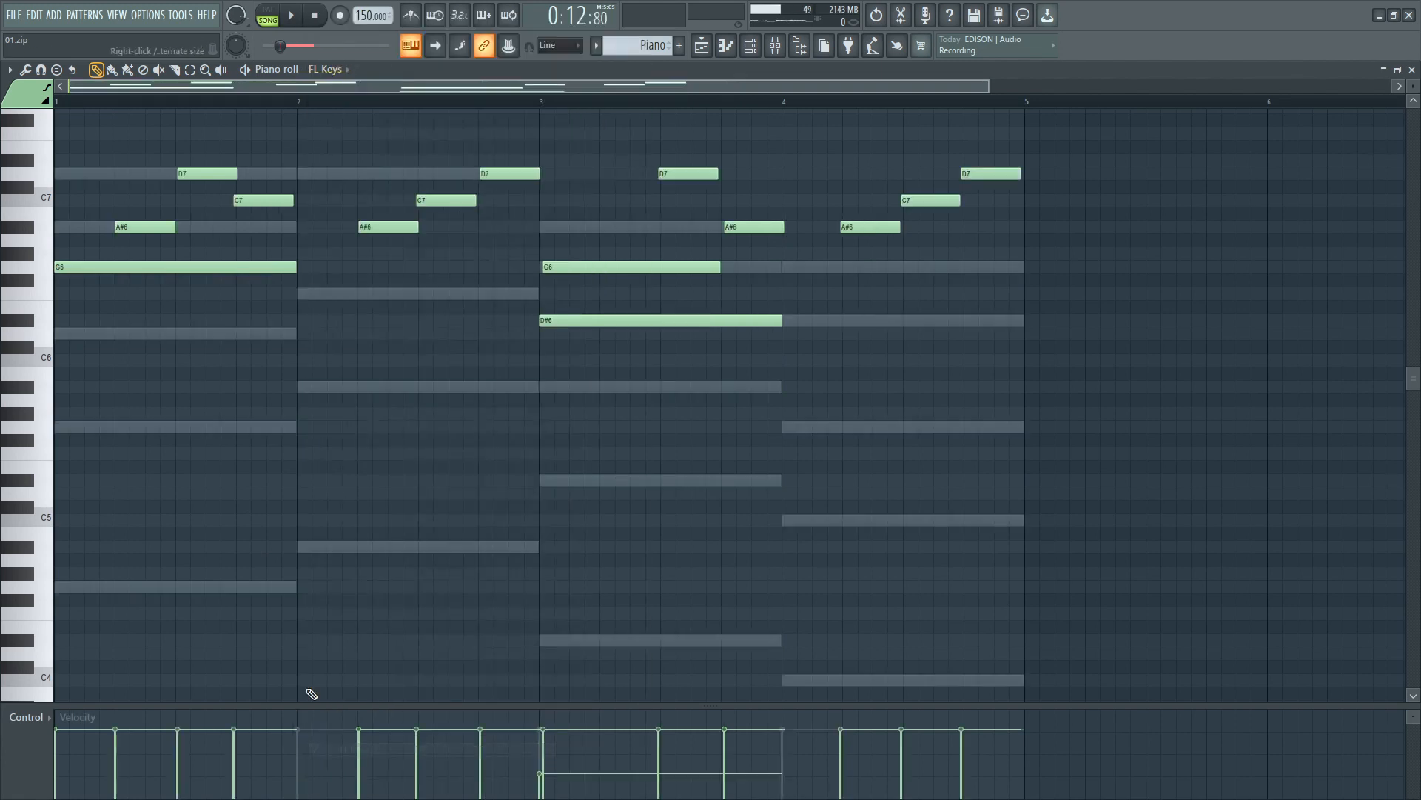
scroll(255, 233, "up", 2)
key("space")
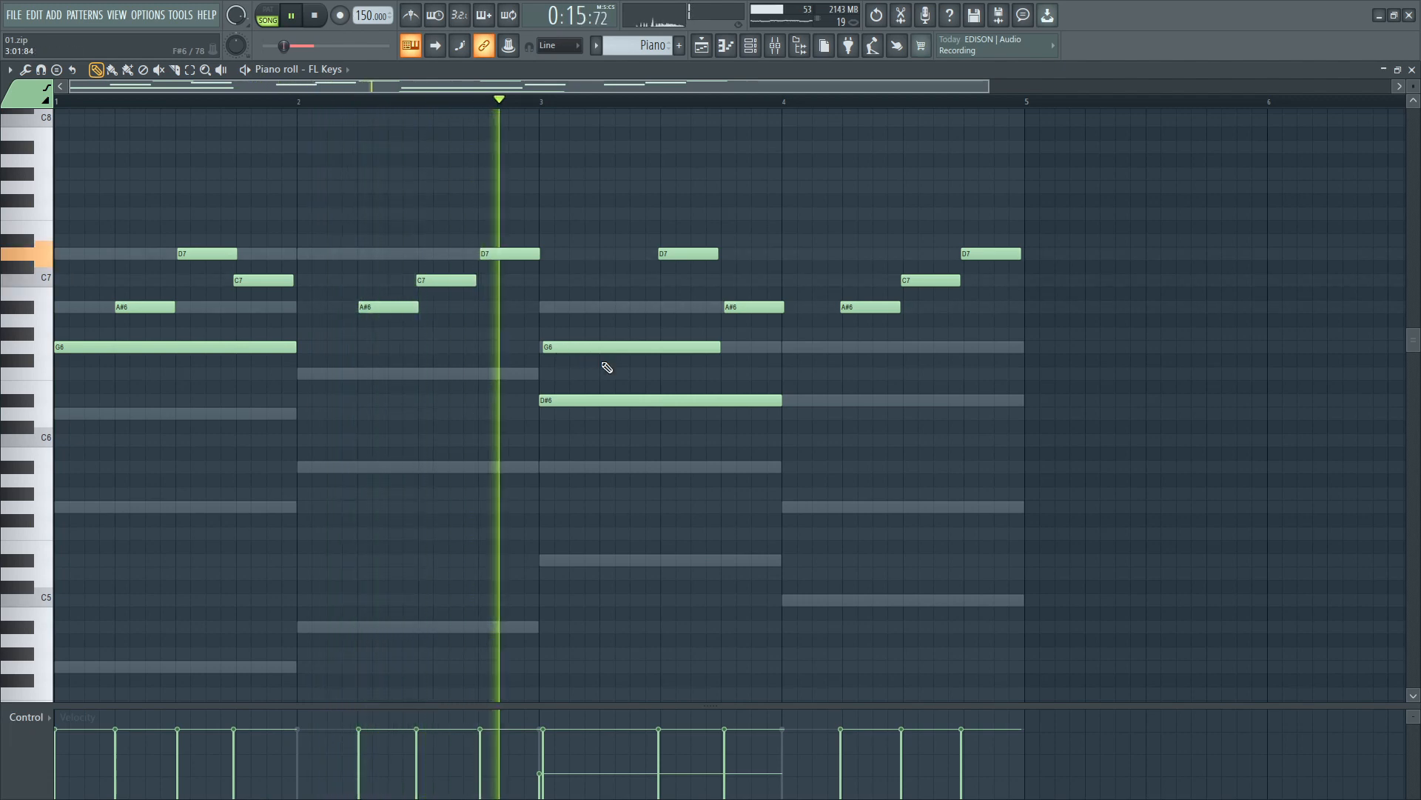
left_click(702, 45)
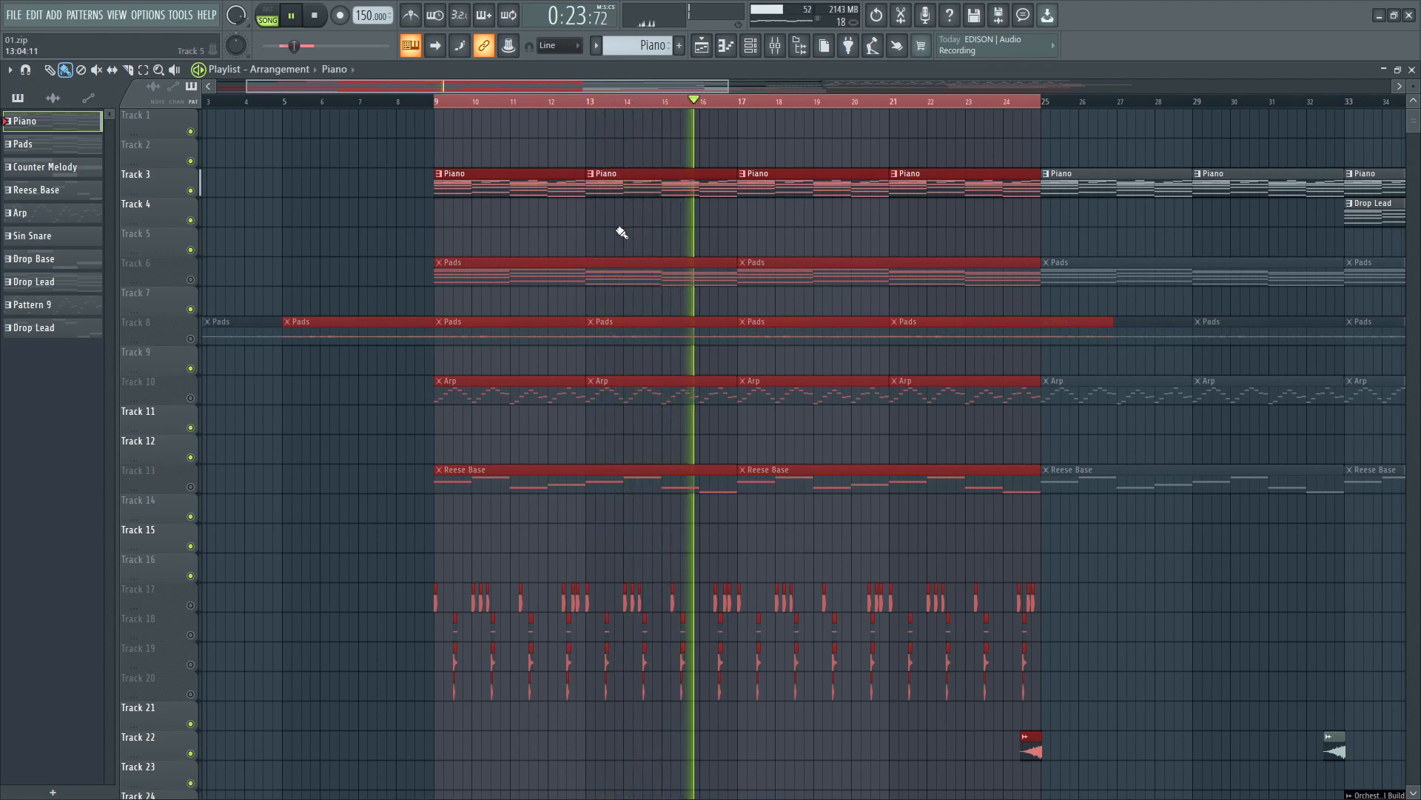
key("space")
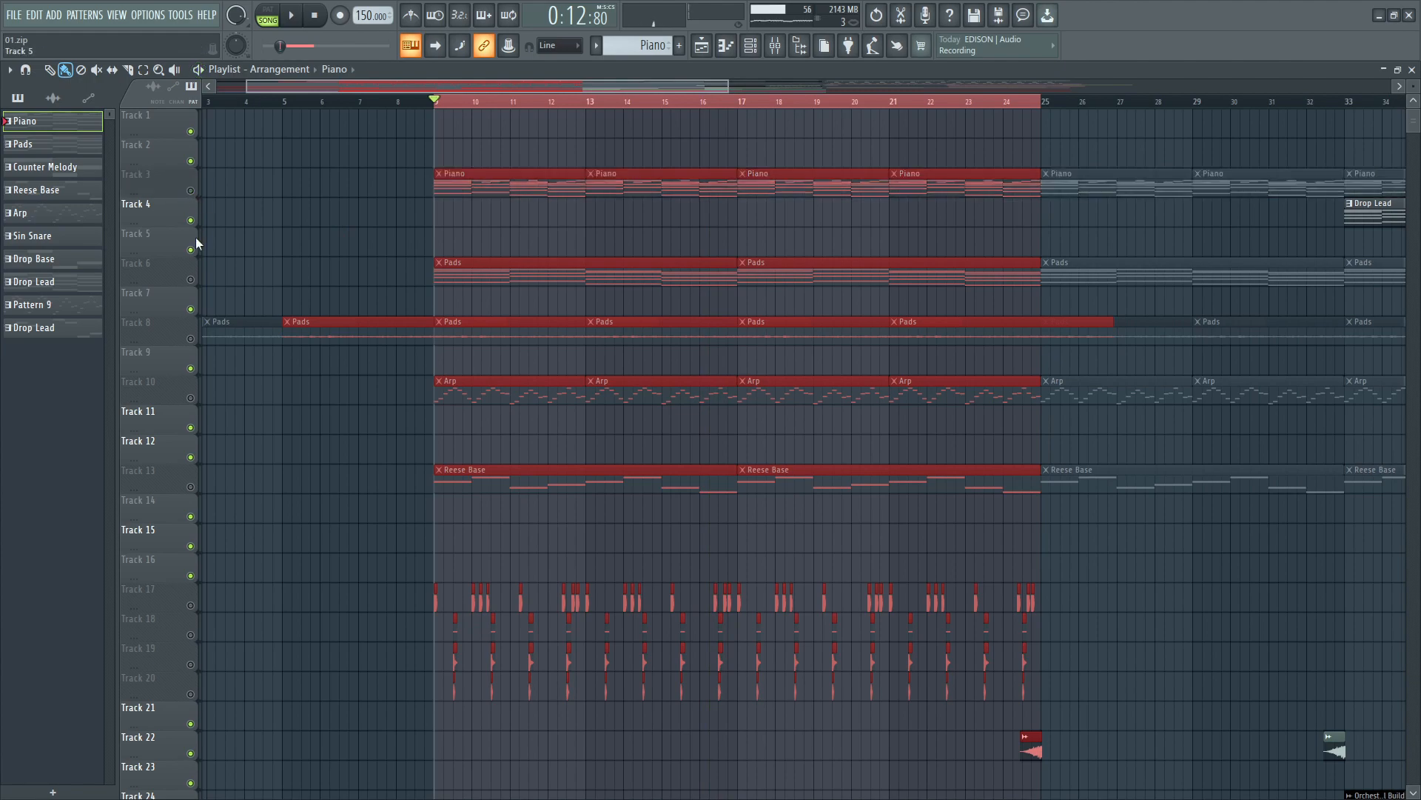
Unmute the Pads on Track 6, show the Pads pattern's FL Keys notes in the Piano roll and play them from bar 9
left_click(191, 281)
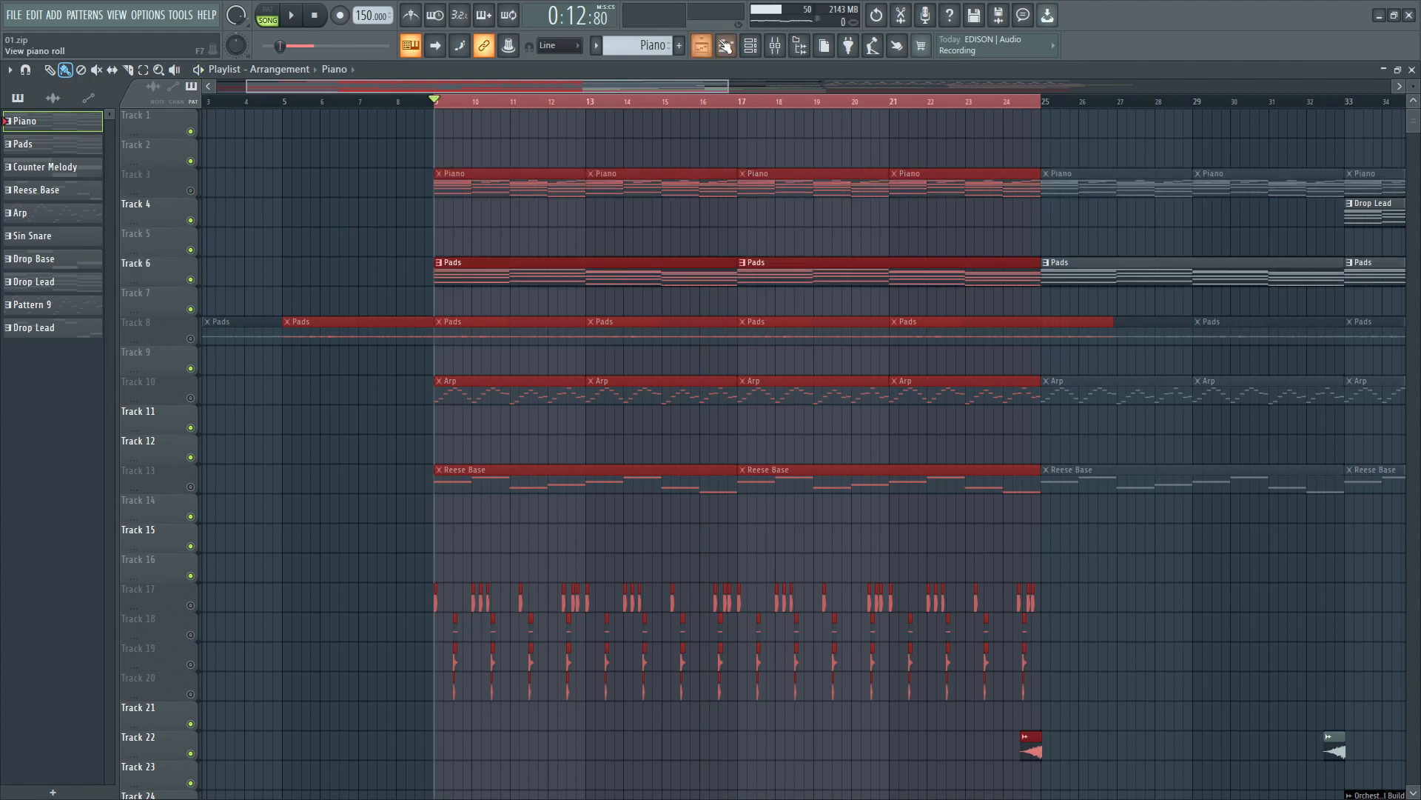
left_click(726, 46)
scroll(642, 54, "down", 1)
key("space")
scroll(618, 258, "up", 2)
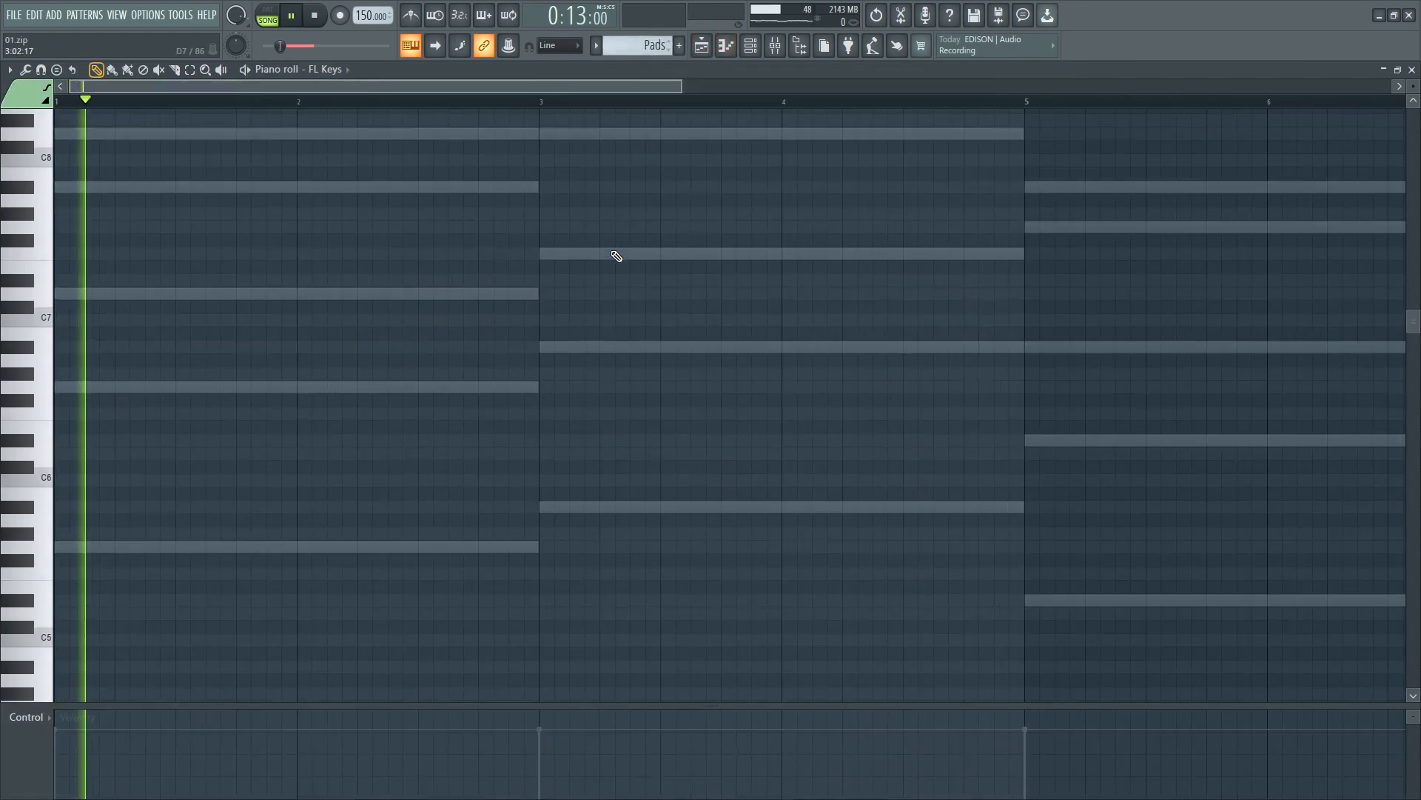
scroll(617, 255, "down", 1)
scroll(617, 256, "up", 1)
scroll(613, 250, "down", 1)
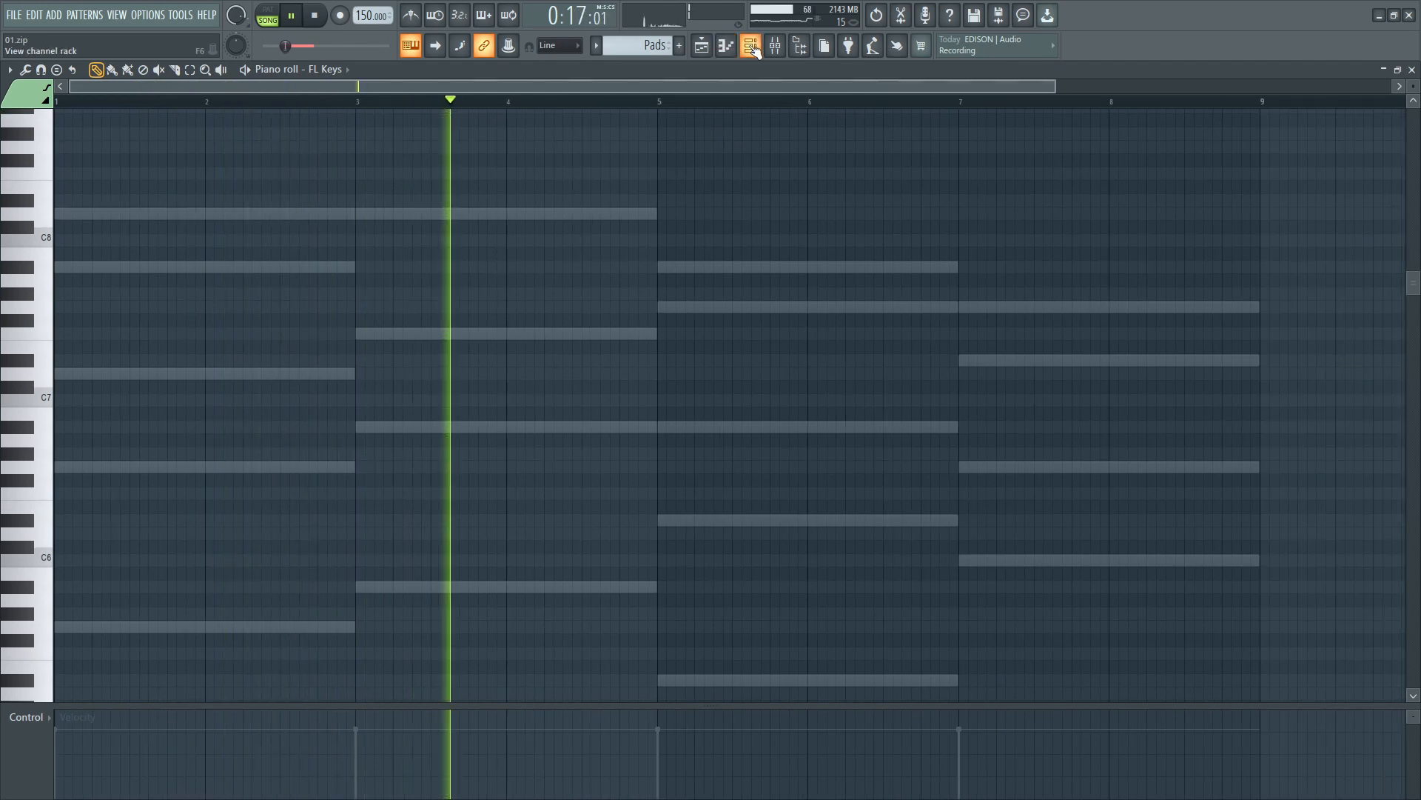
Show the Mixer, select Plucks/Apr/Pads insert 11 and examine its Britpressor compressor
left_click(775, 46)
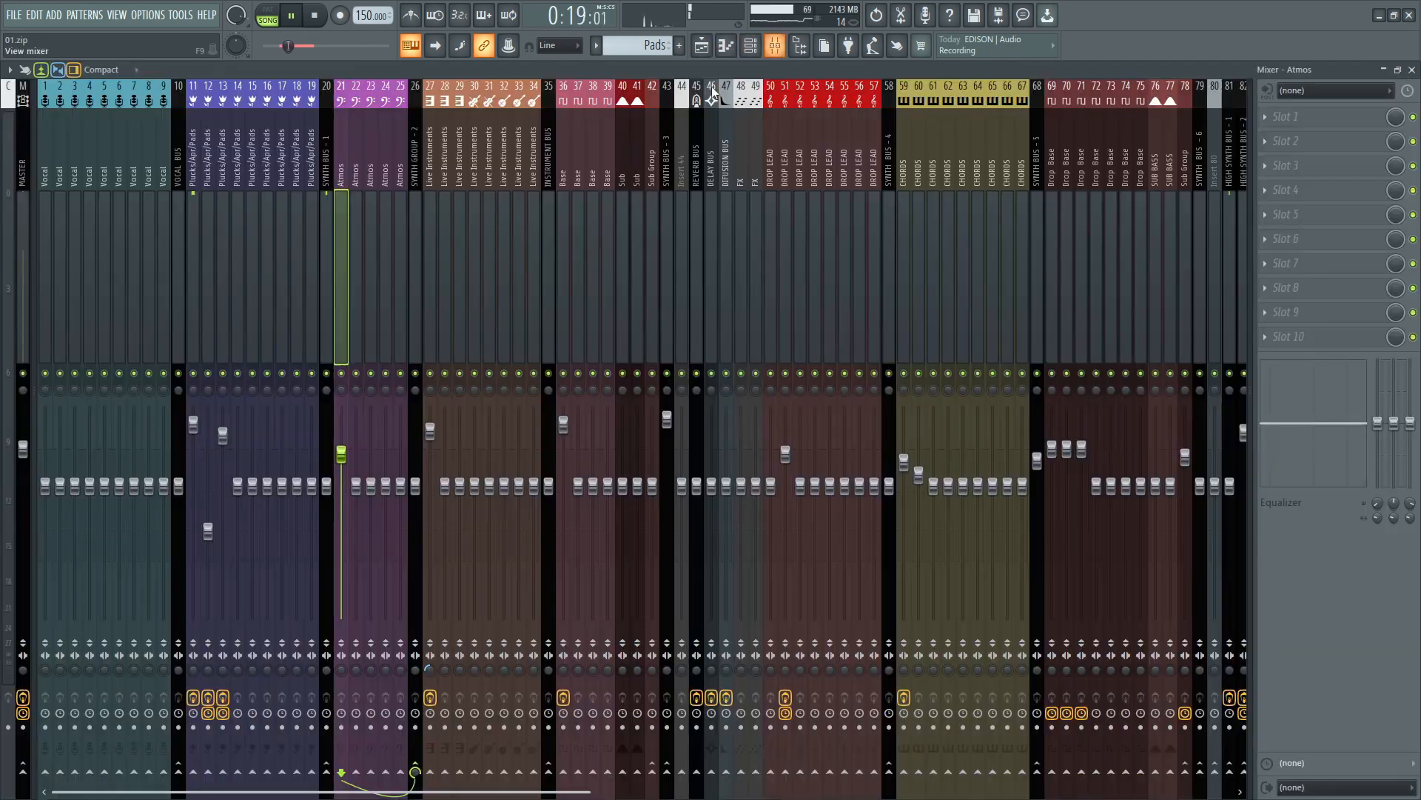
left_click(193, 233)
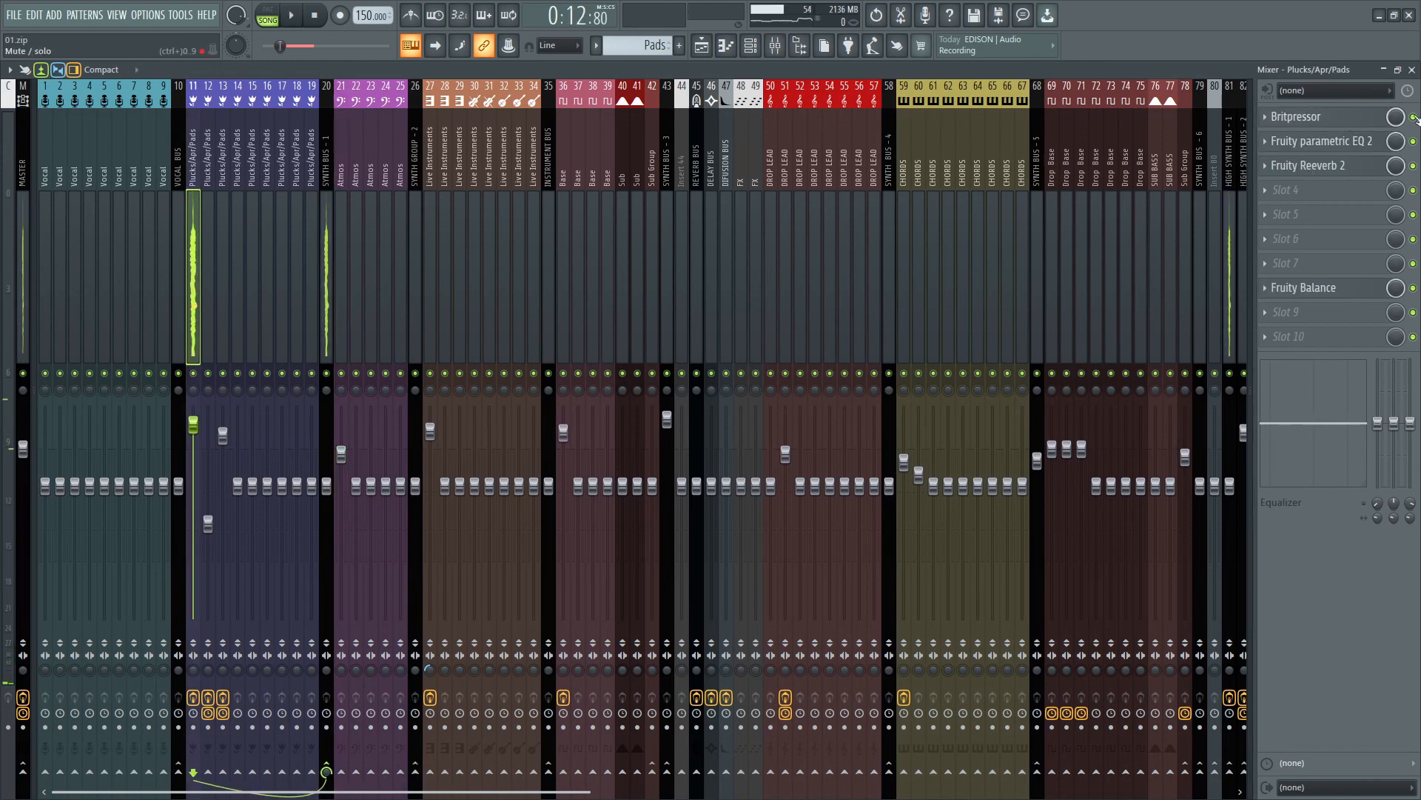
left_click(1383, 118)
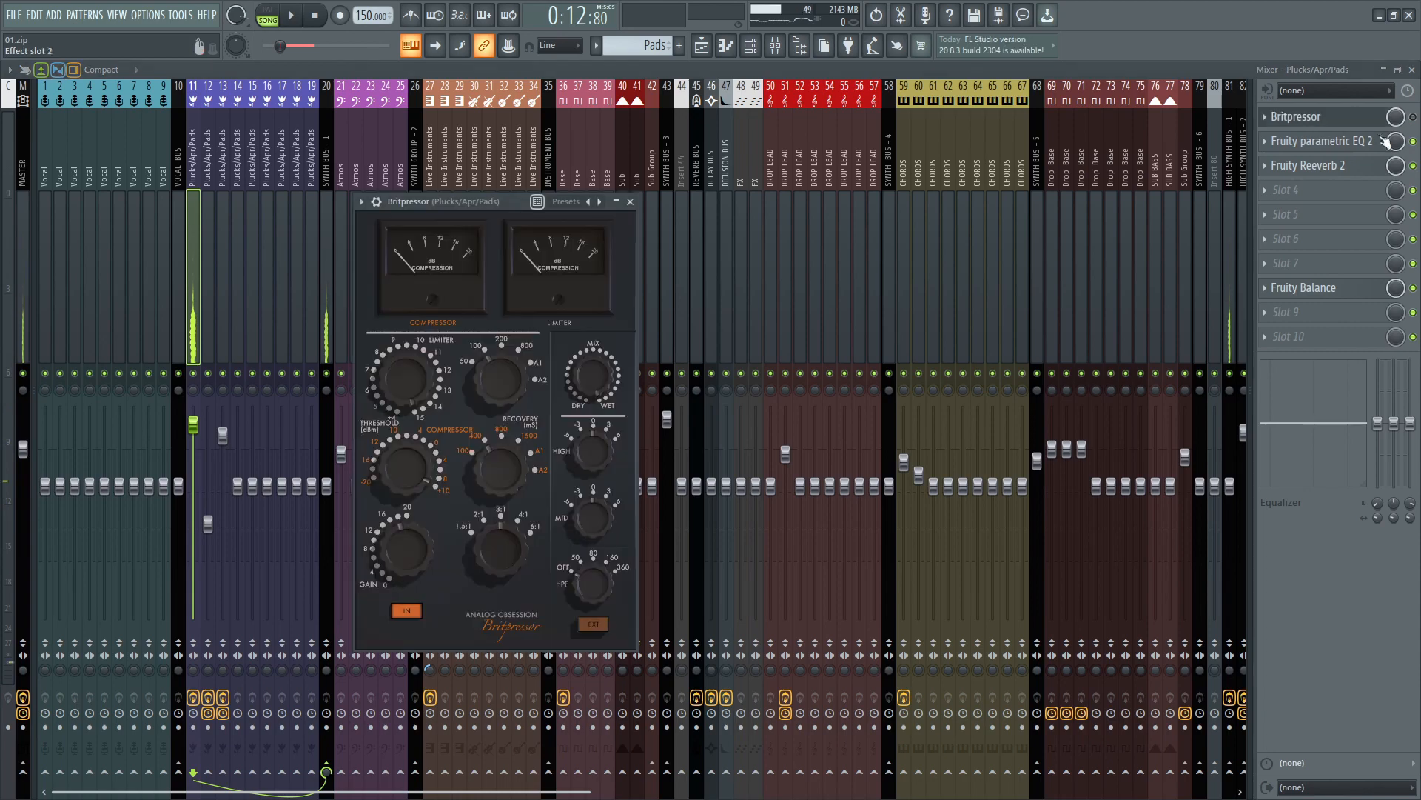
key("Escape")
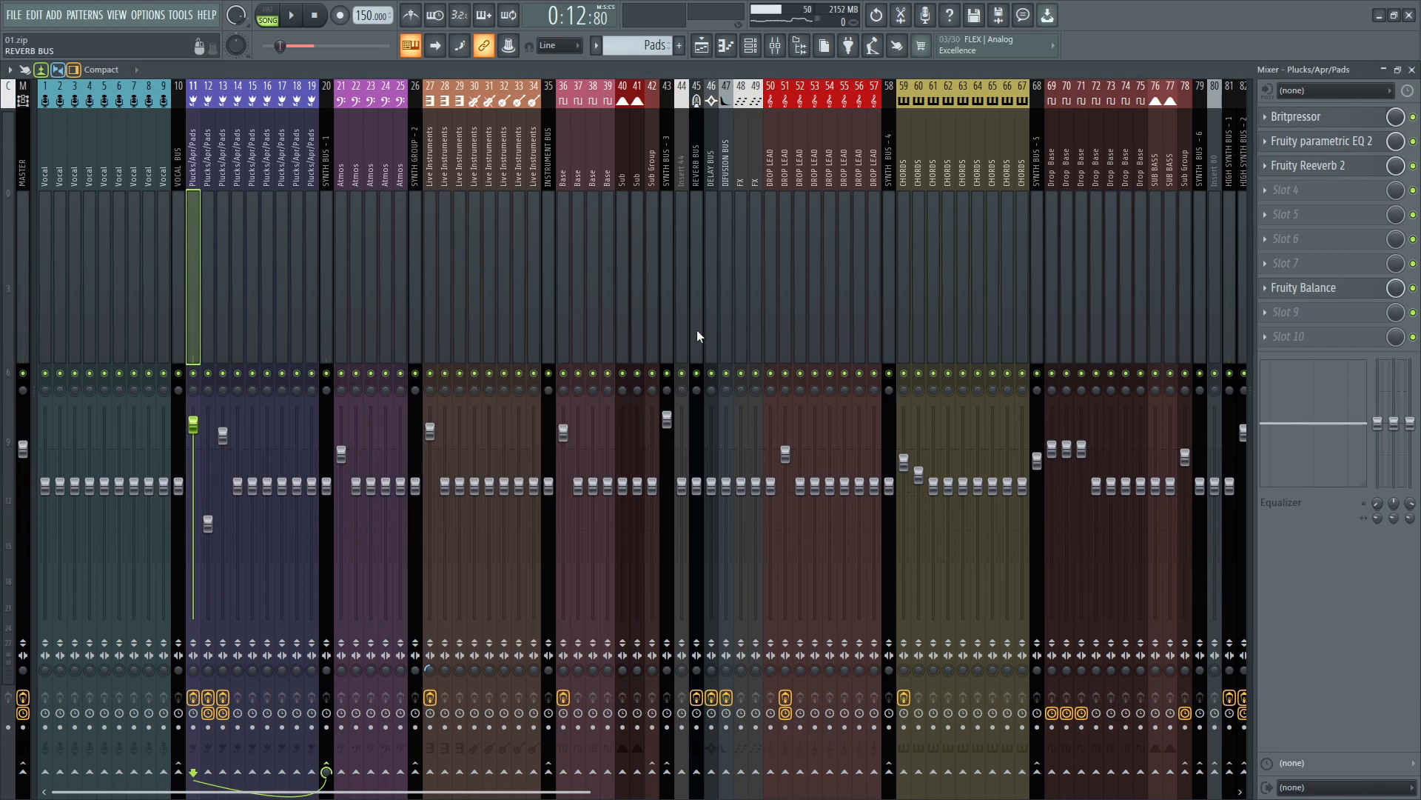
Examine the Fruity parametric EQ 2 and Fruity Reeverb 2 effects on insert 11 during playback
left_click(1315, 122)
left_click(1336, 147)
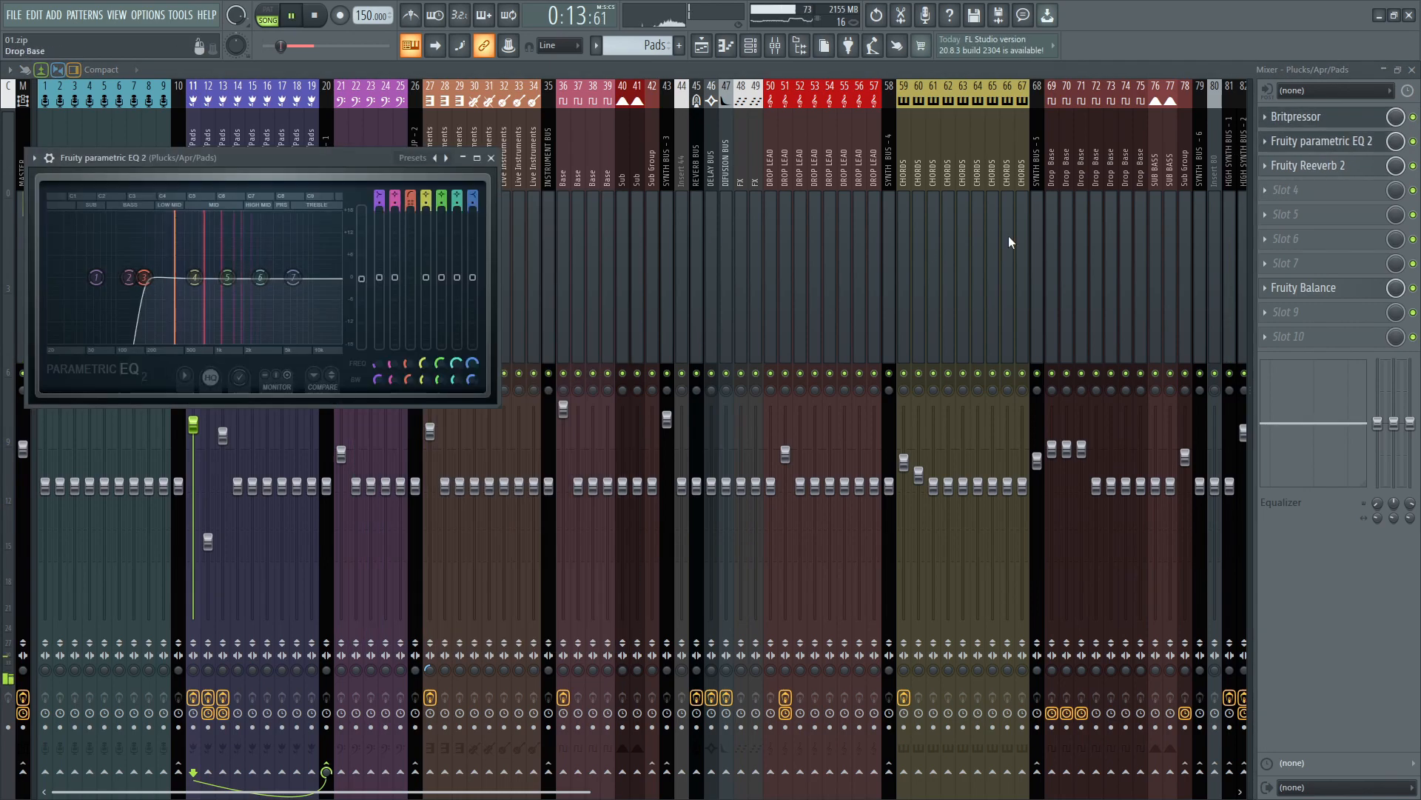
left_click(490, 158)
left_click(1307, 165)
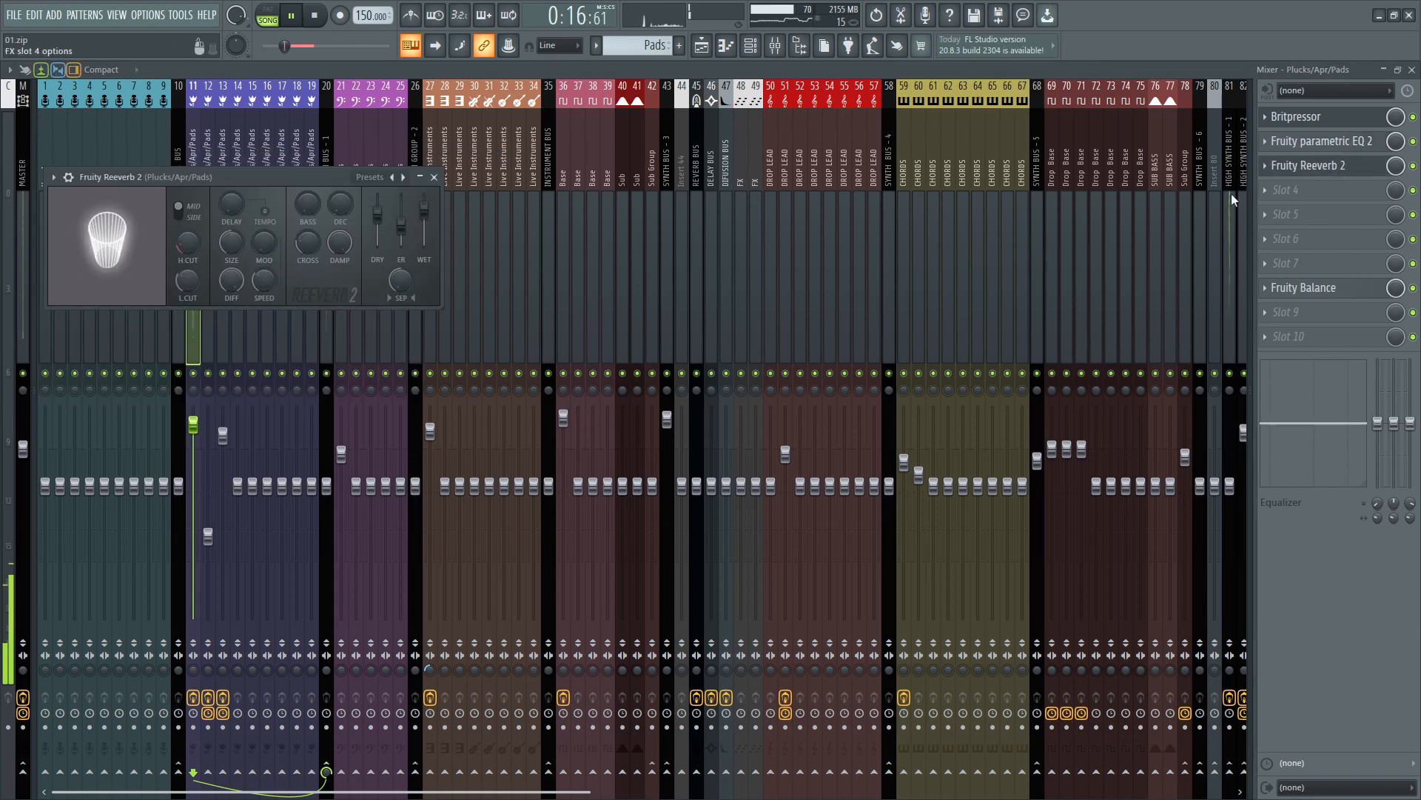
left_click(437, 179)
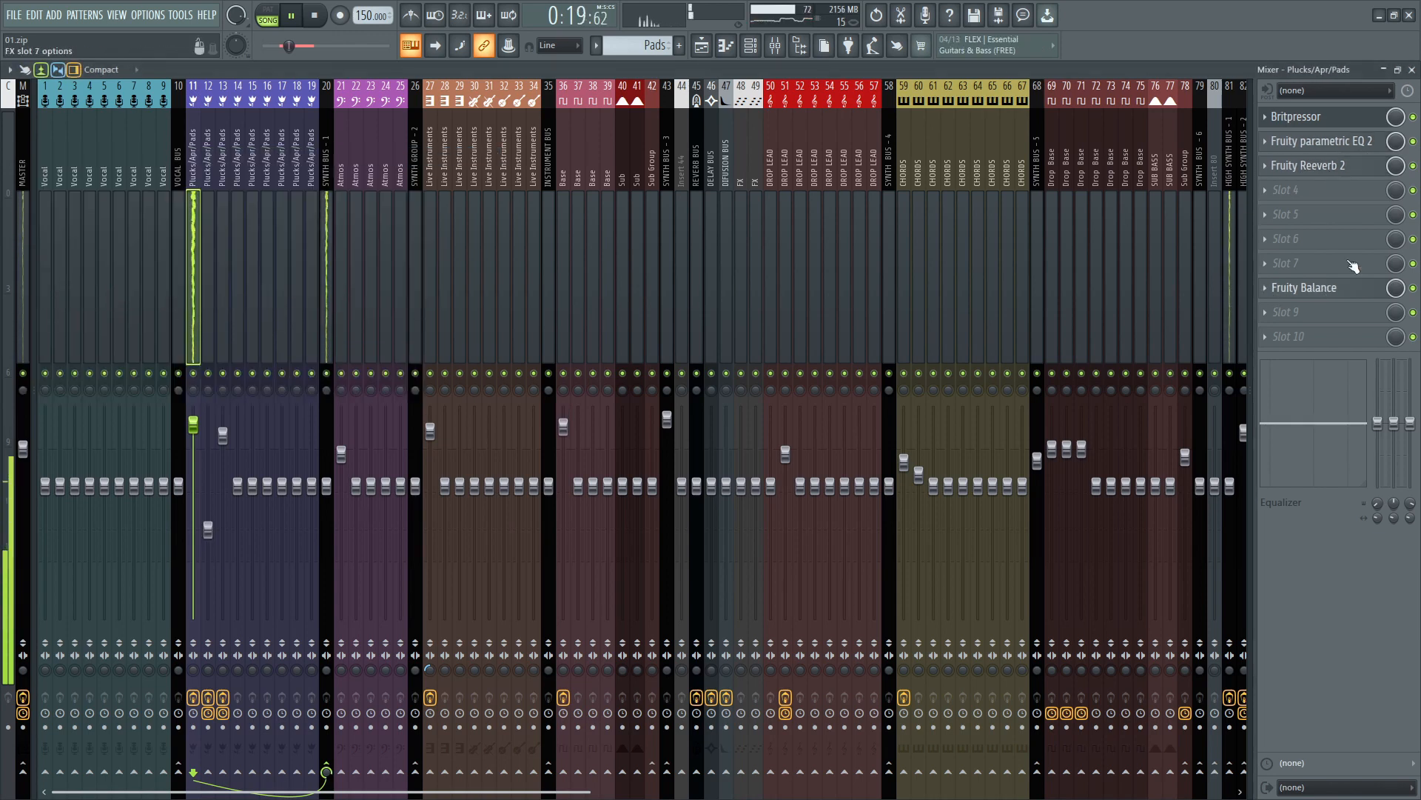
Return to the Playlist, look over the automation clips on Tracks 37 to 46 and stop playback
left_click(1411, 70)
left_click(702, 47)
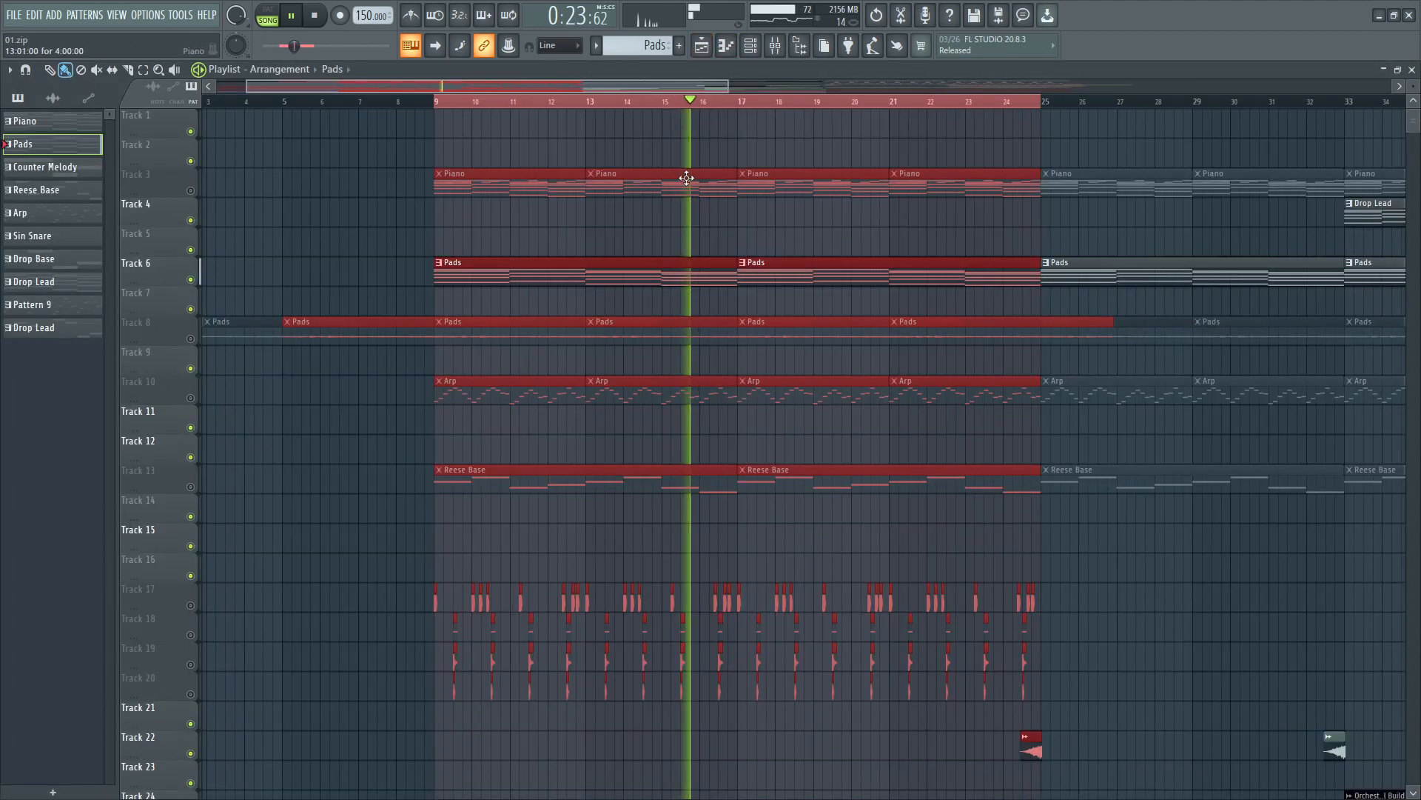
scroll(774, 349, "down", 8)
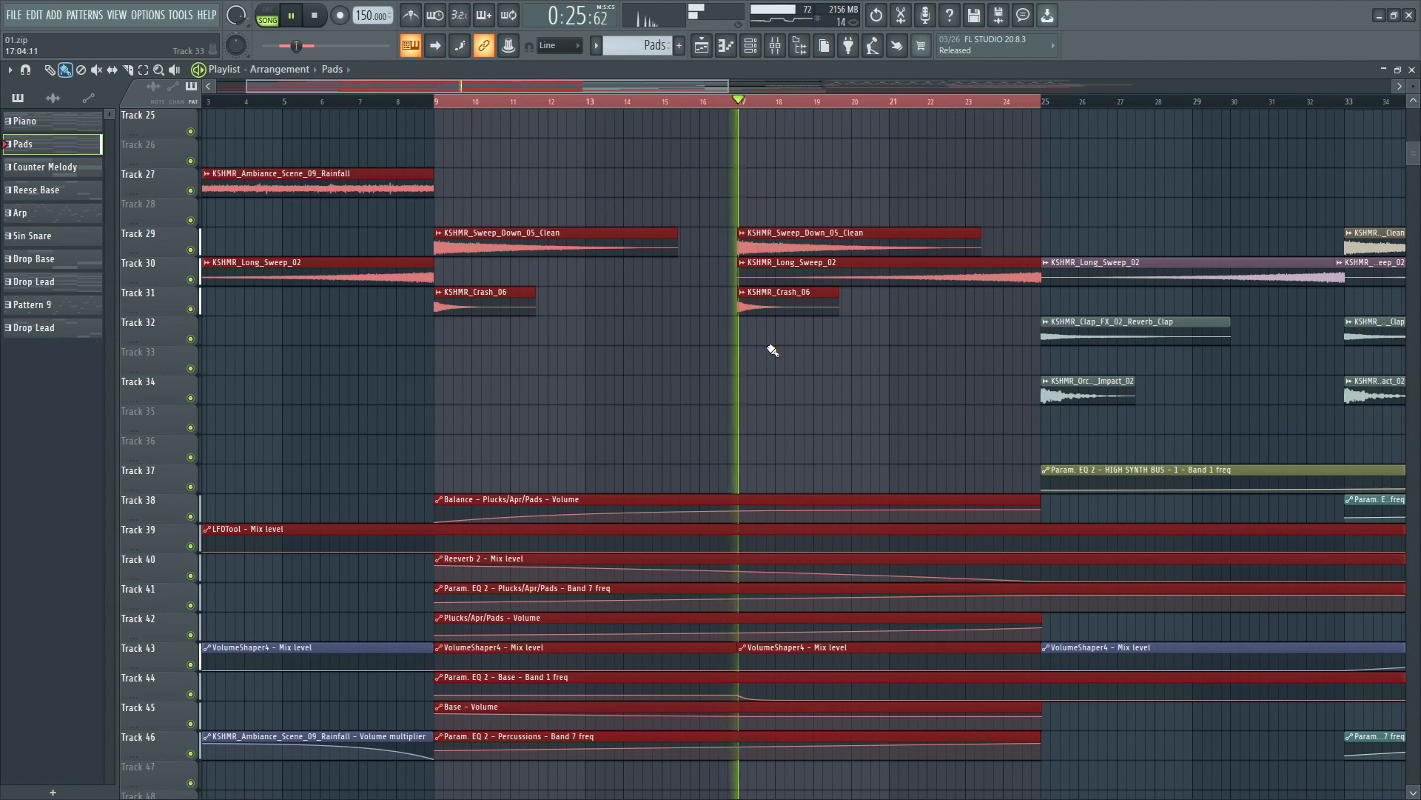
scroll(775, 350, "up", 6)
key("space")
scroll(909, 213, "up", 1)
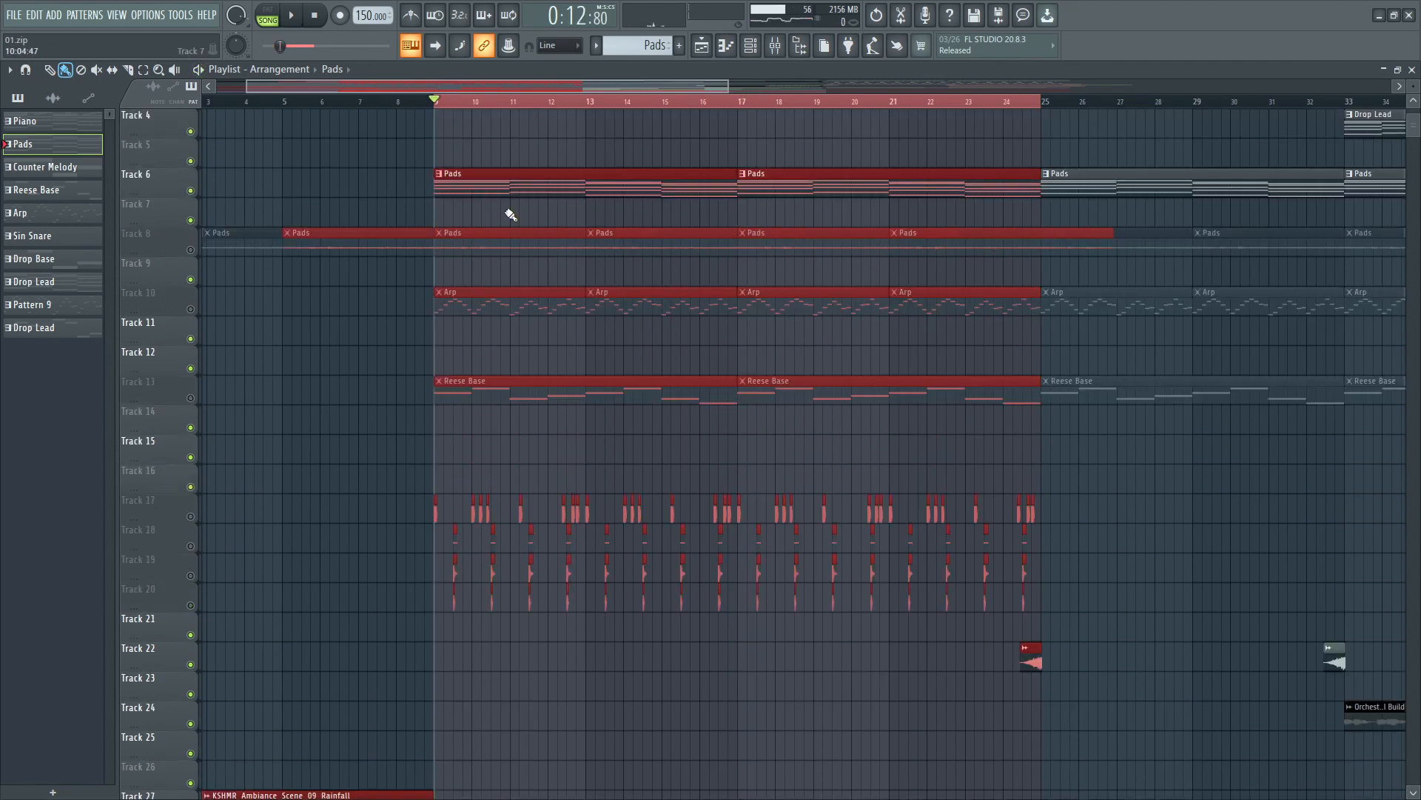
scroll(835, 192, "up", 2)
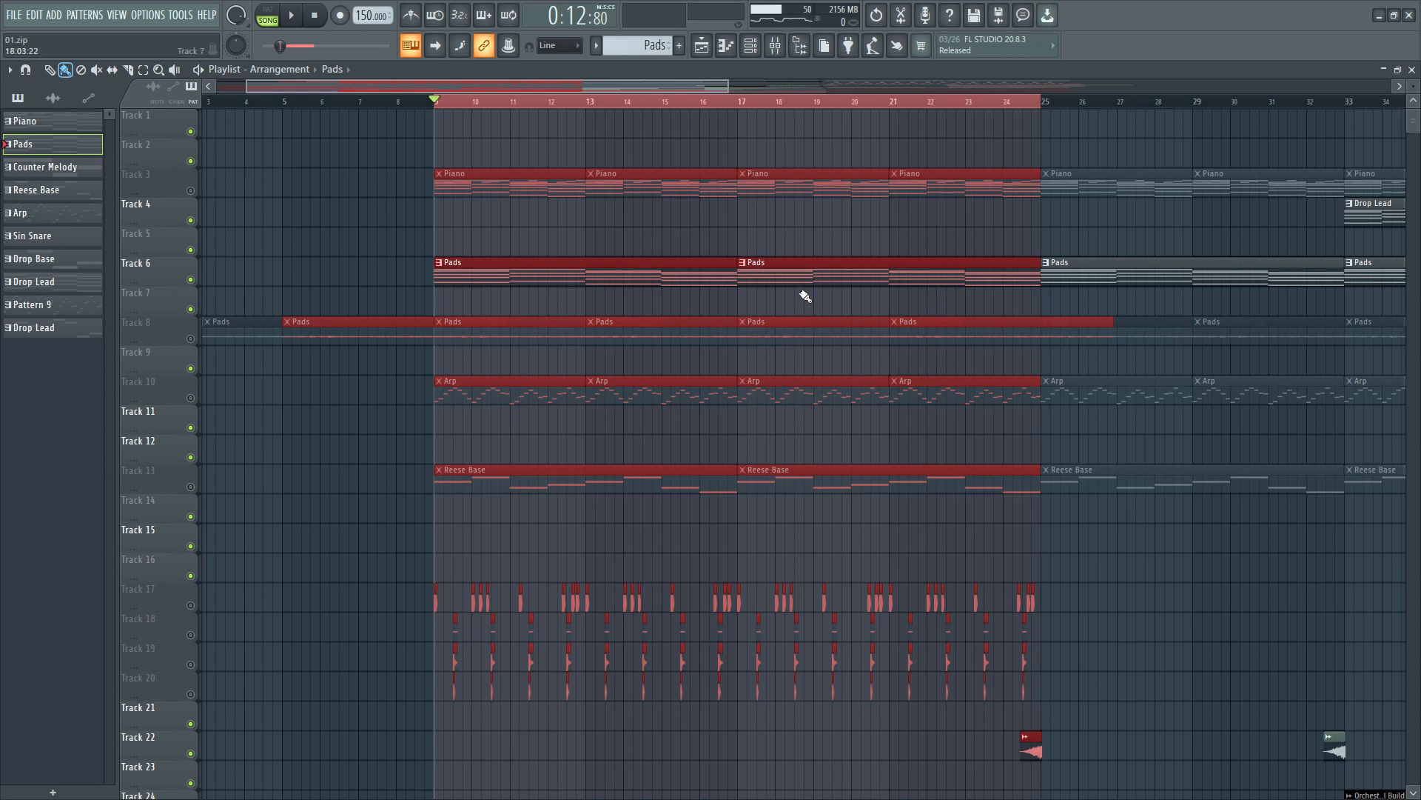
Unmute the Pads audio clips on Track 8, mute the Pads on Track 6, play from bar 9 and stop
left_click(190, 339)
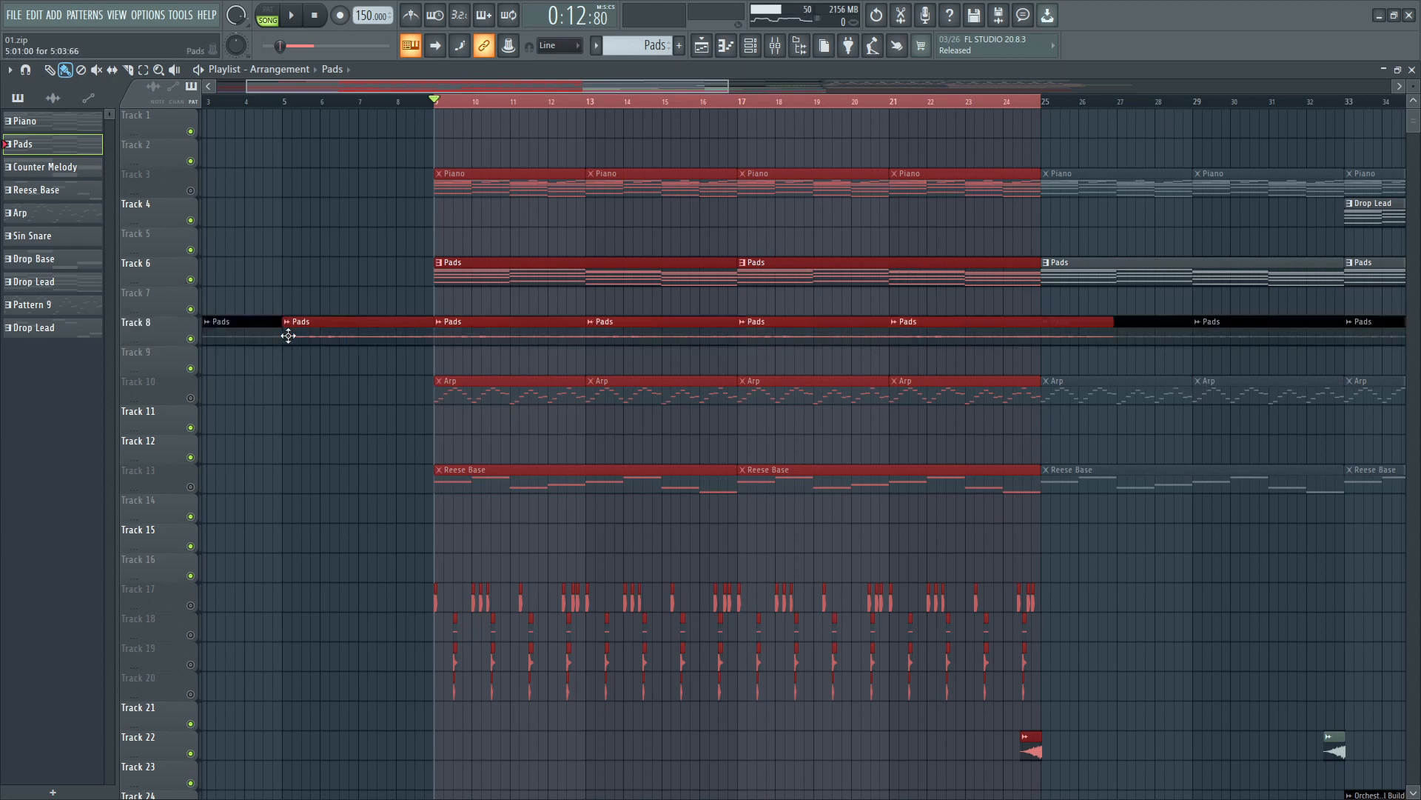
key("space")
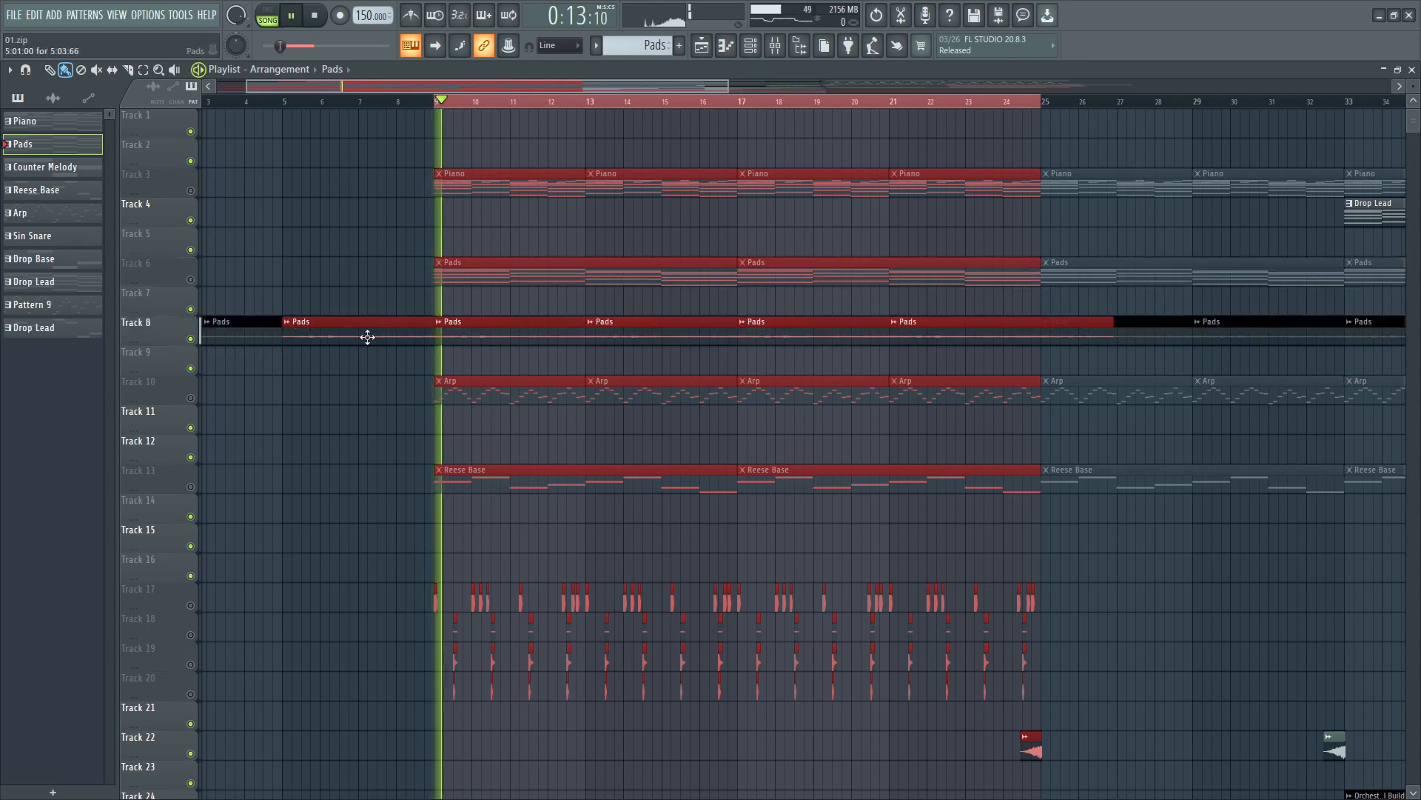
scroll(246, 325, "down", 2)
key("space")
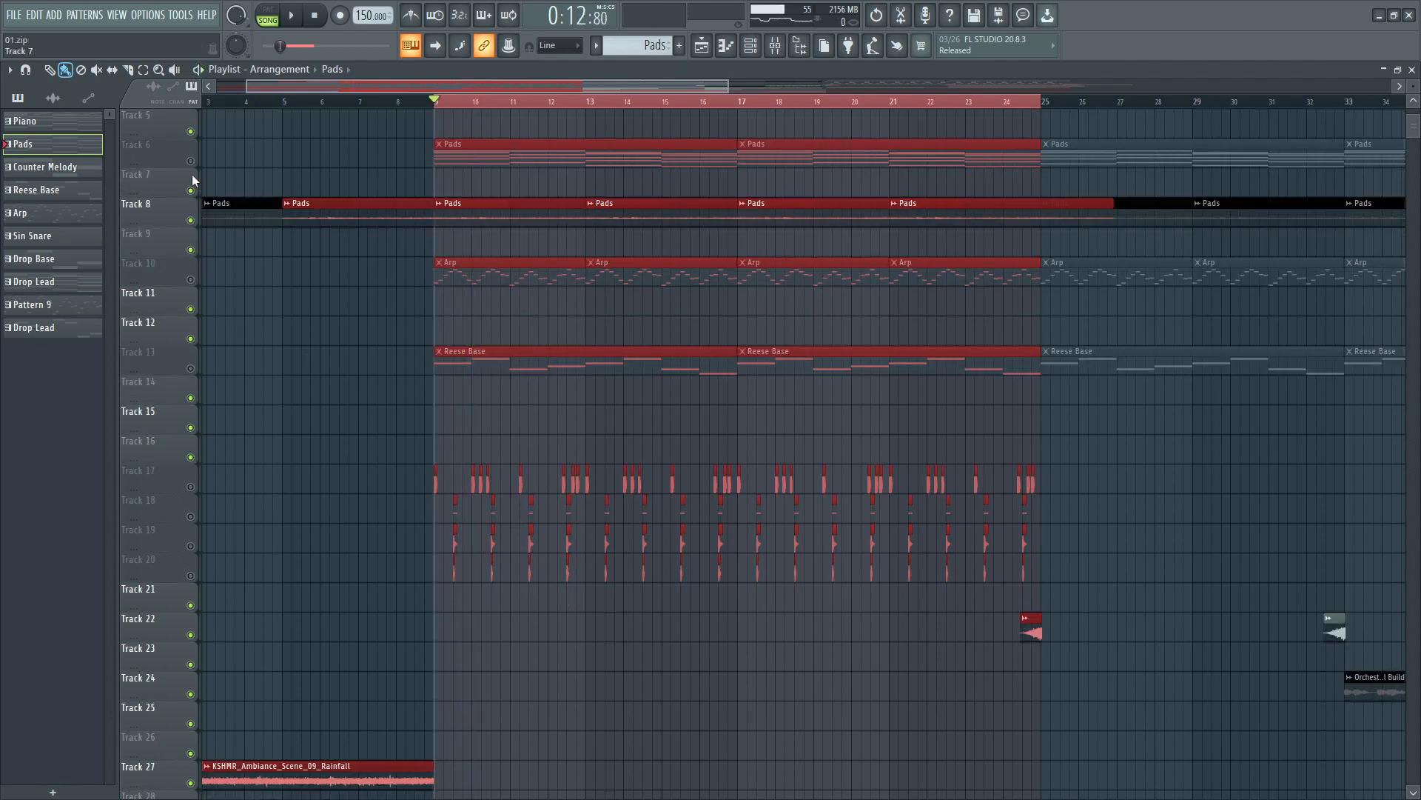
Unmute the Arp on Track 10, play it from bar 9 and stop
left_click(190, 279)
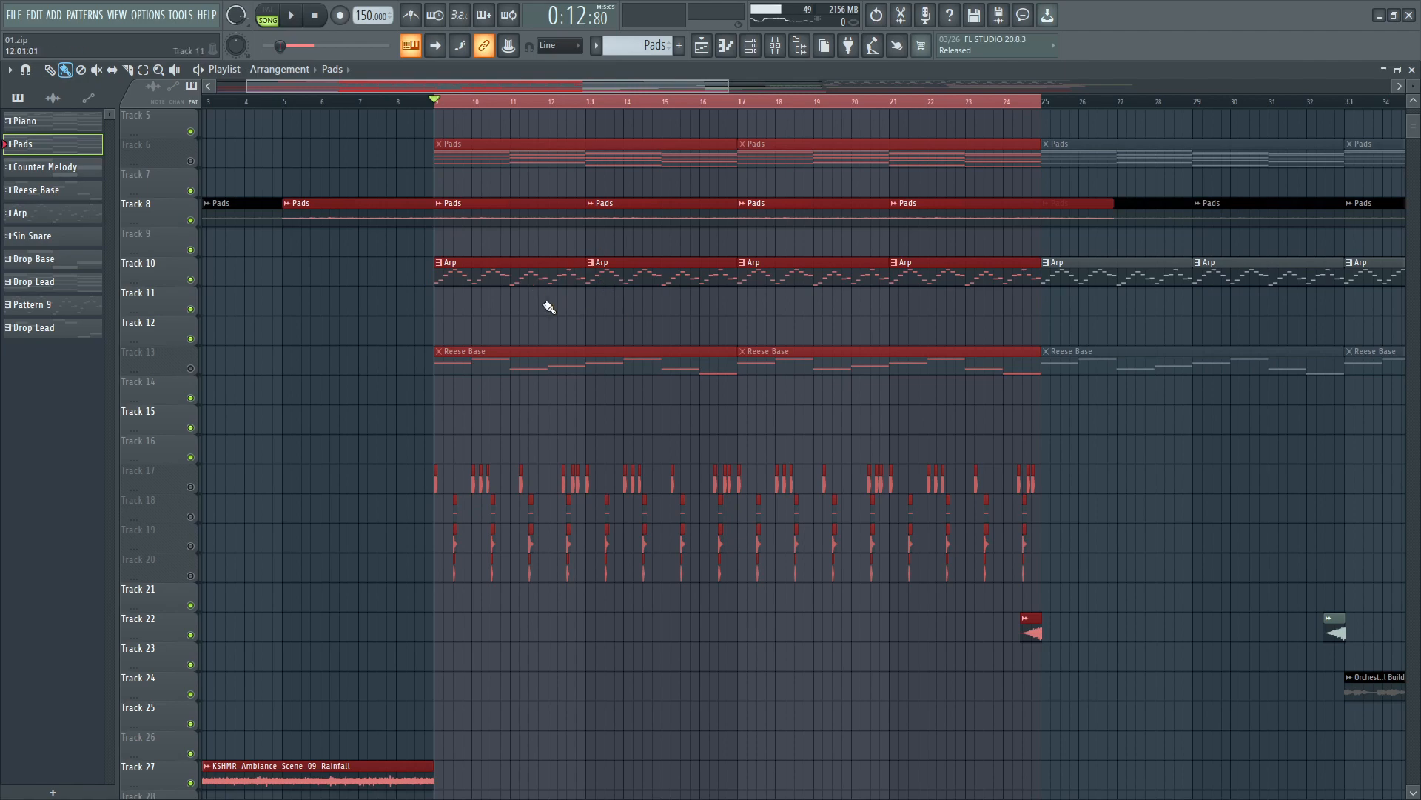
key("space")
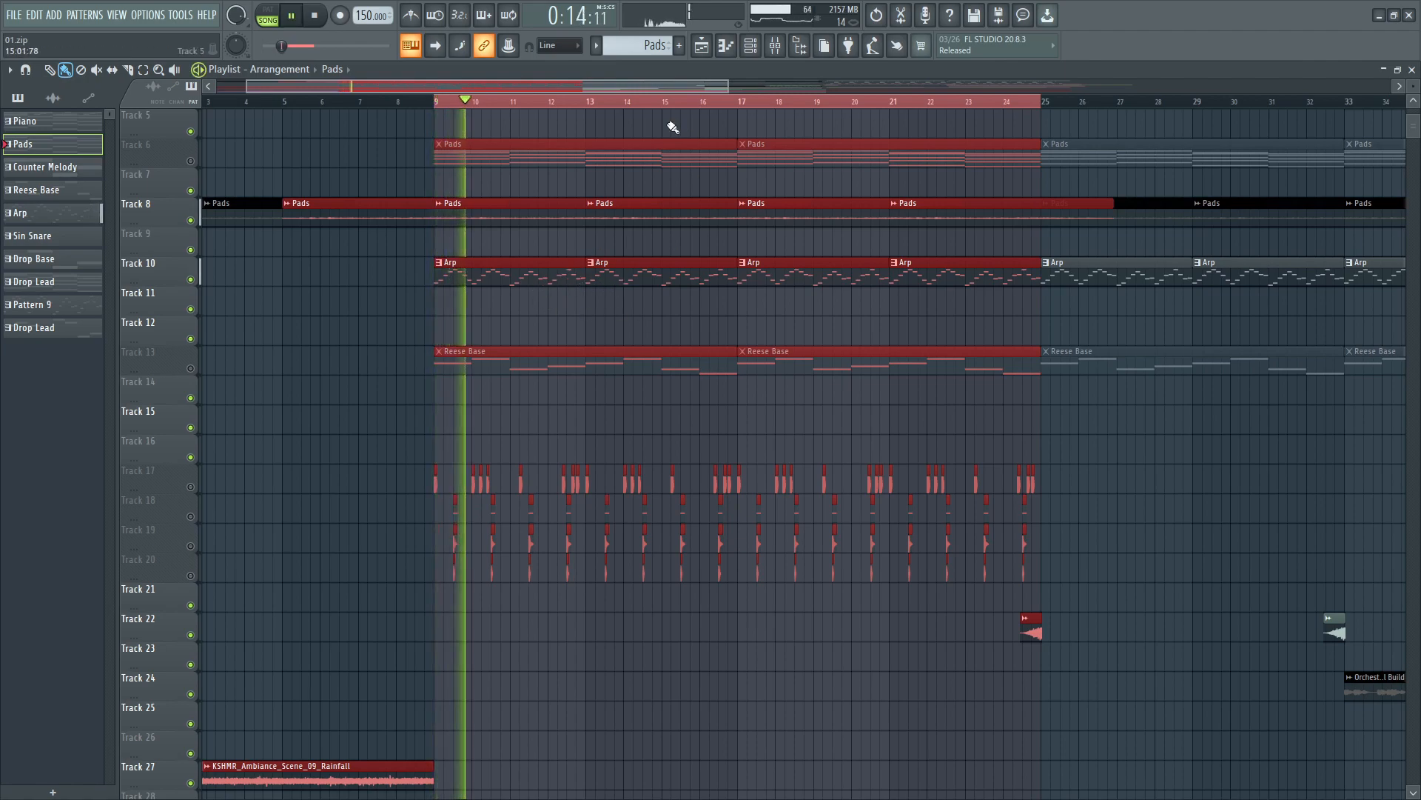
key("space")
Show the Mixer during playback and check the effect slots of Atmos insert 21 and SYNTH GROUP - 2
left_click(773, 47)
key("space")
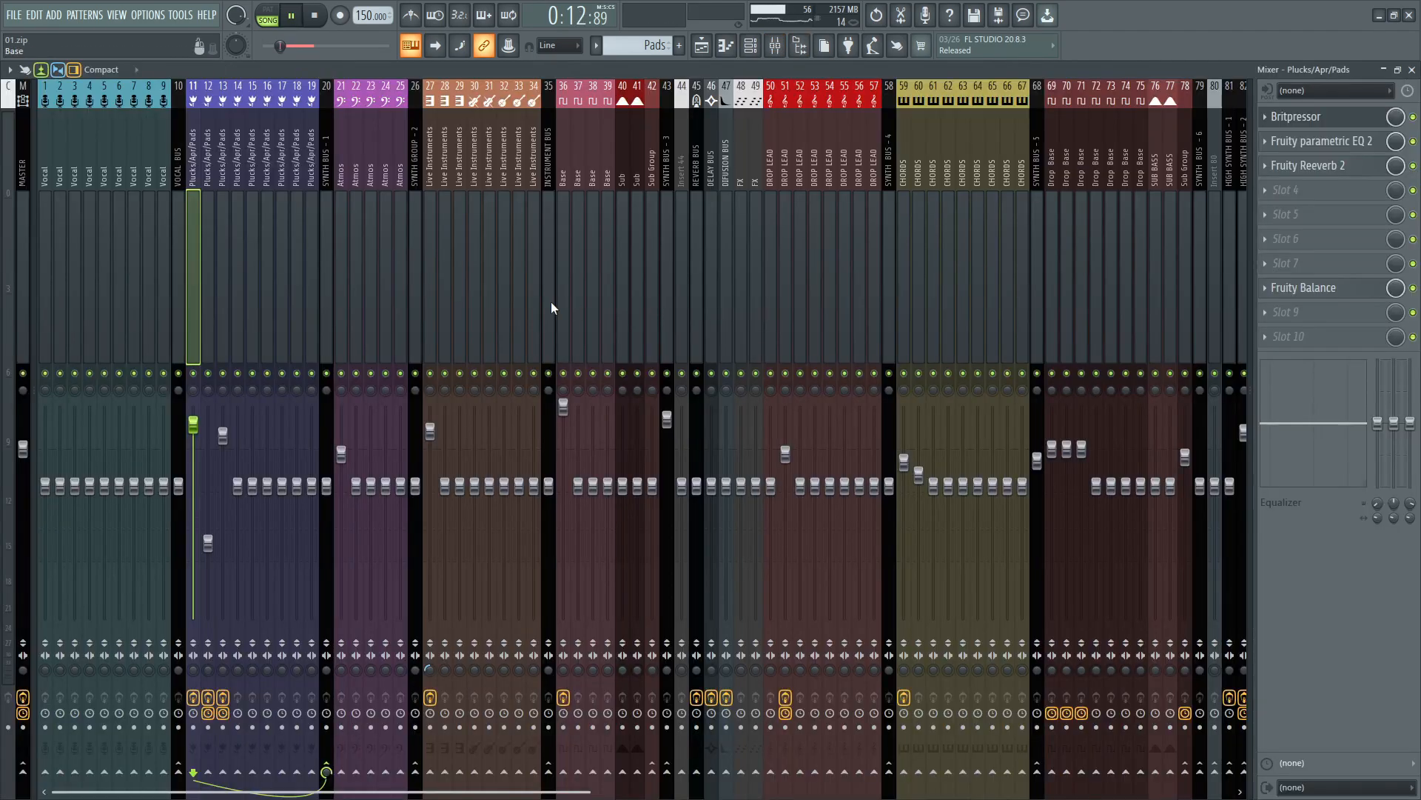
left_click(342, 238)
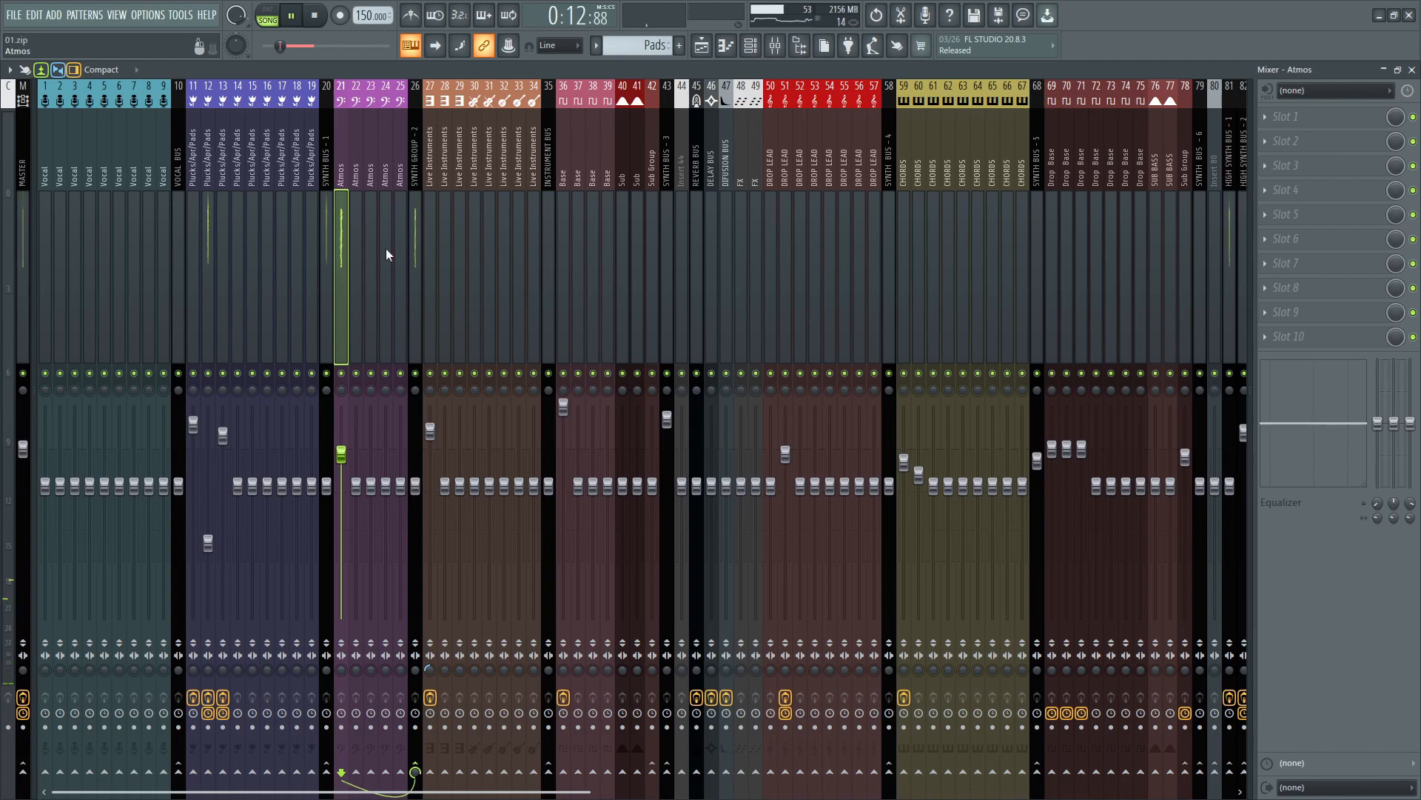
left_click(416, 252)
key("space")
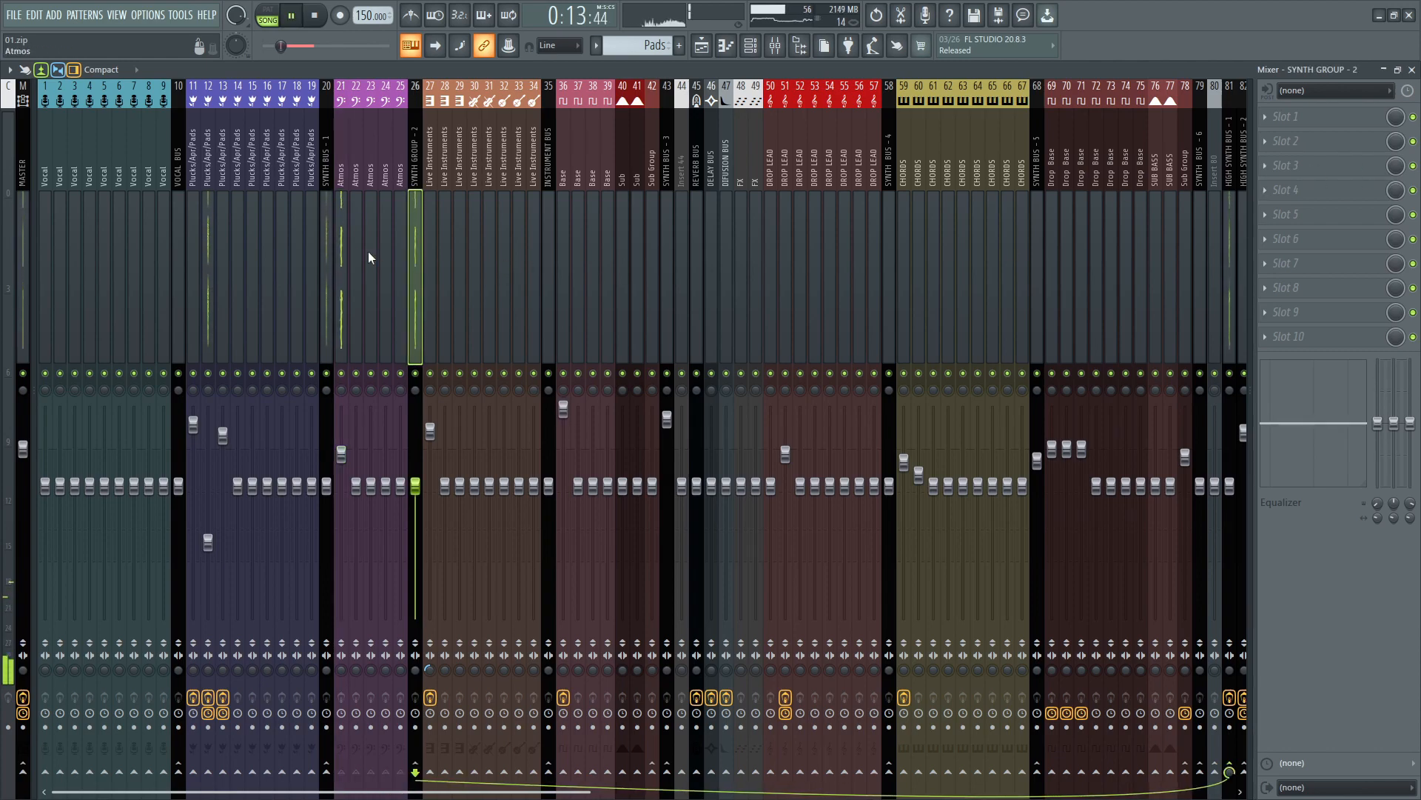
Select Plucks/Apr/Pads insert 12, stop playback, examine its Fruity parametric EQ 2 and close the Mixer
scroll(384, 233, "down", 4)
scroll(434, 234, "up", 4)
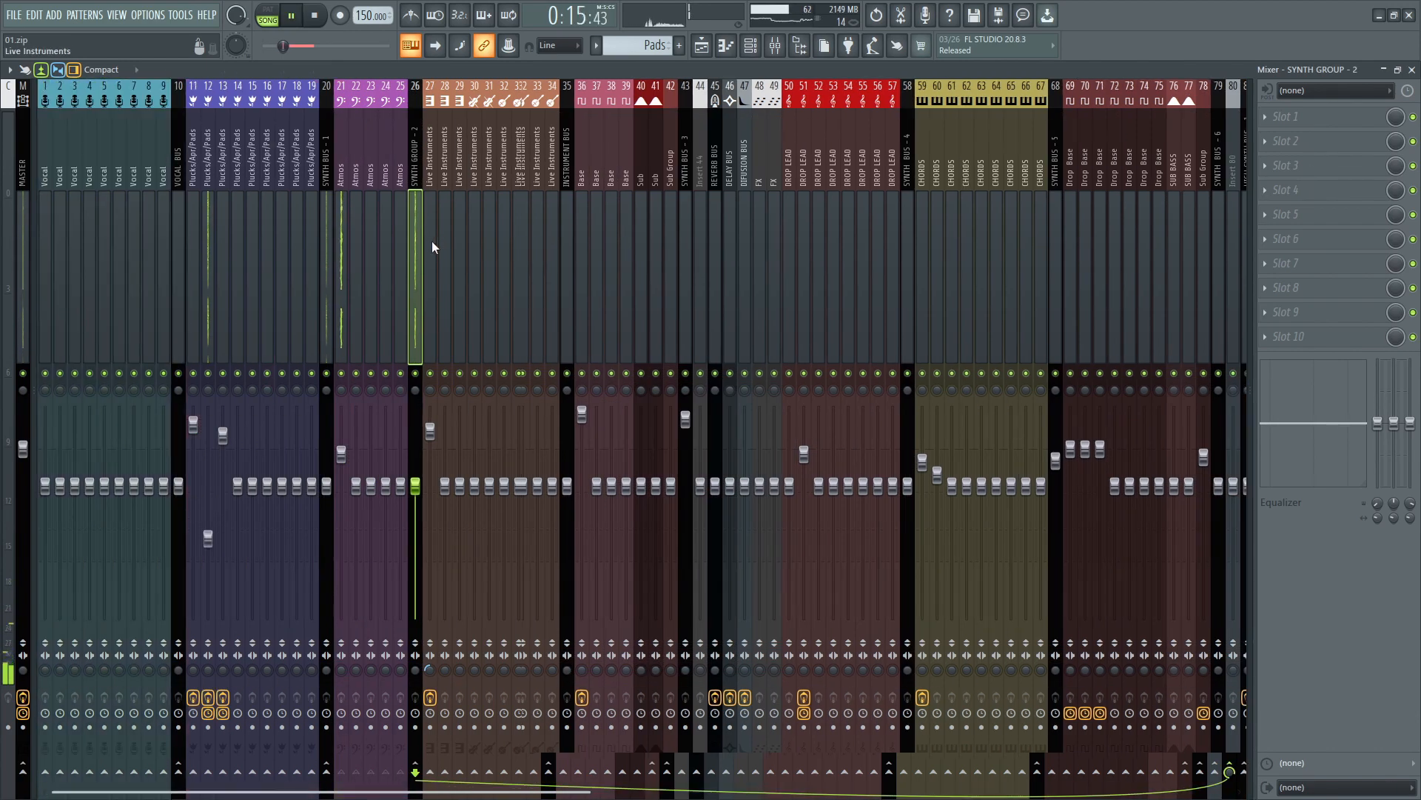
left_click(203, 202)
key("space")
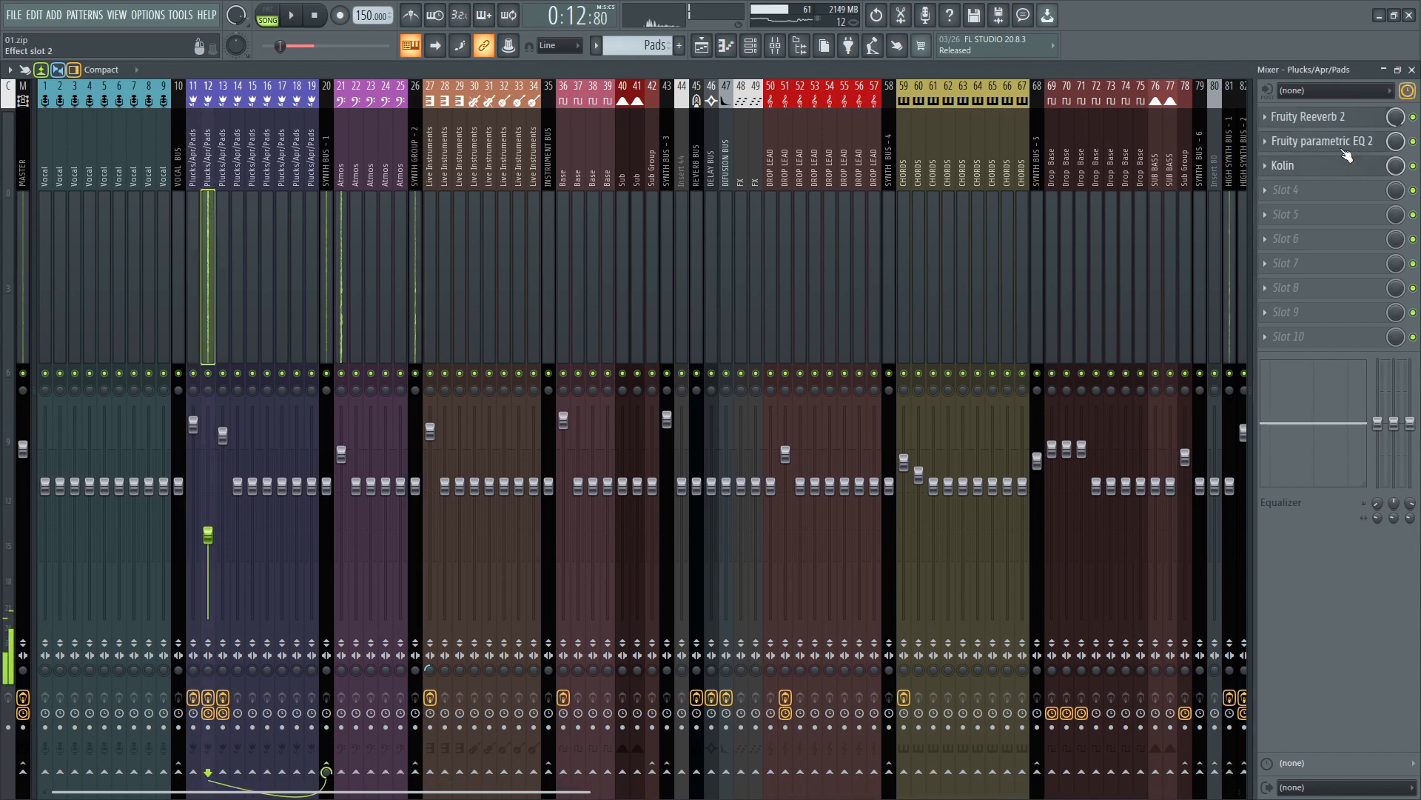
left_click(1344, 146)
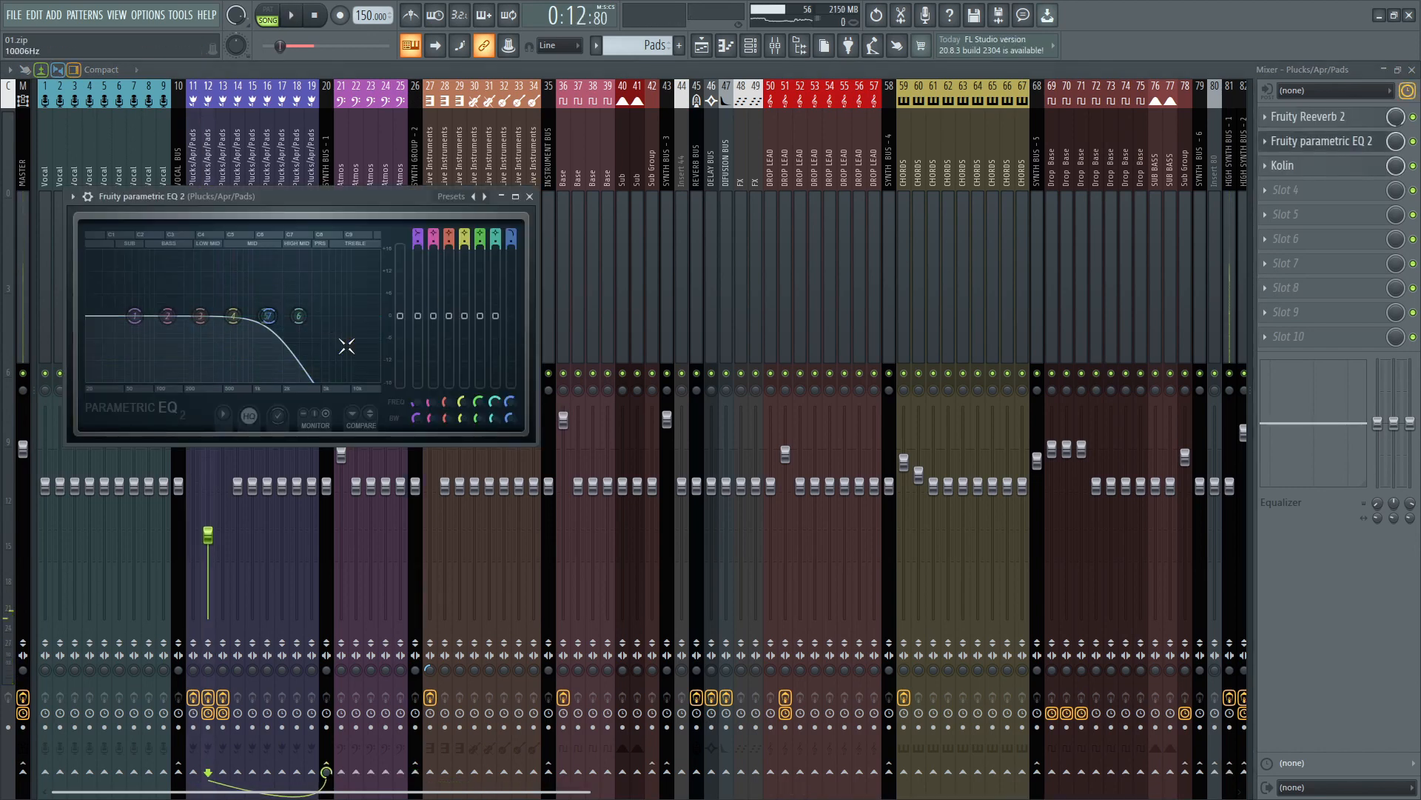
left_click(530, 196)
left_click(1411, 69)
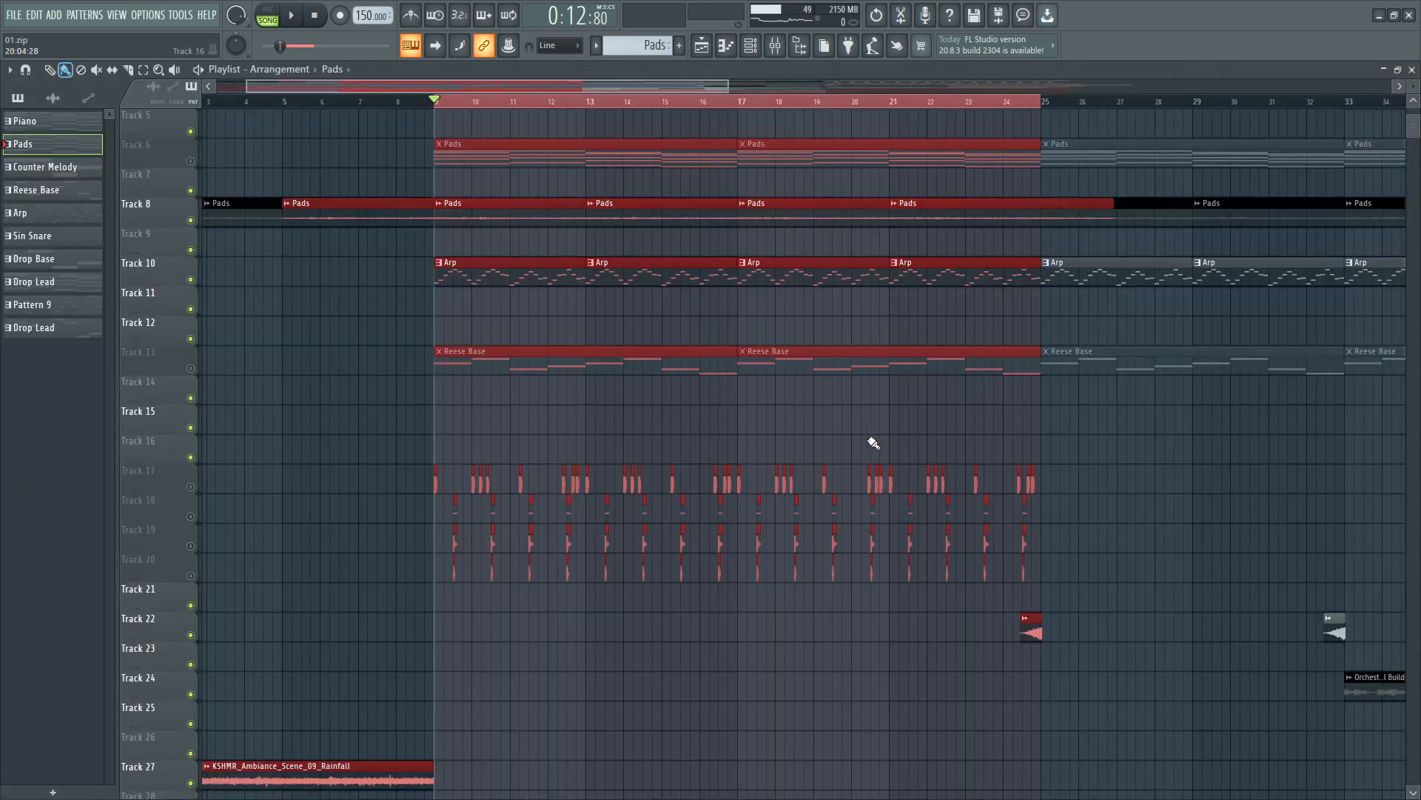
Play the Arp from bar 9, skip to about bar 18 and to bar 21, then stop playback
scroll(817, 490, "down", 5)
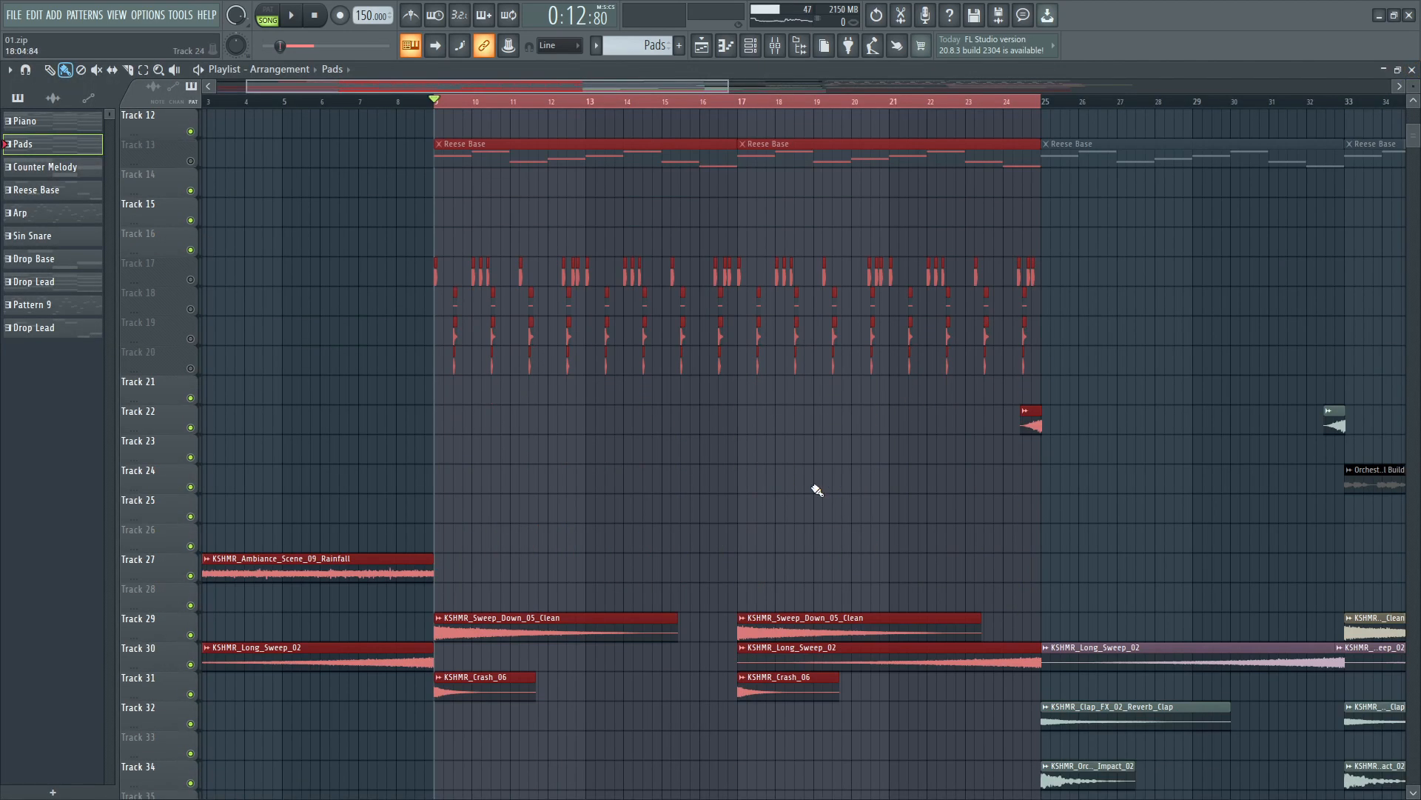
scroll(798, 481, "up", 8)
key("space")
left_click(777, 107)
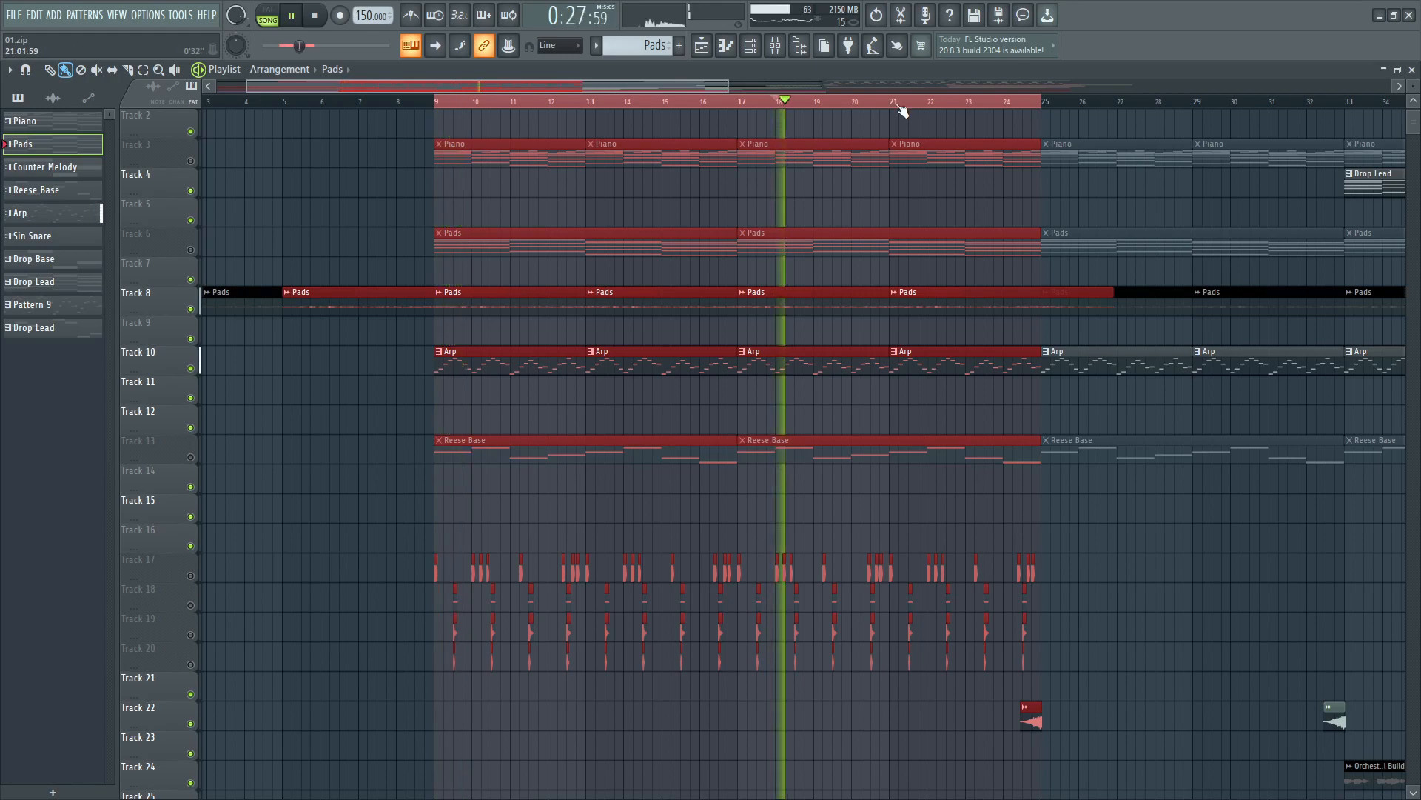
left_click(893, 108)
key("space")
Examine the Fruity Reeverb 2 on Plucks/Apr/Pads insert 12 in the Mixer and return to the Playlist
left_click(775, 45)
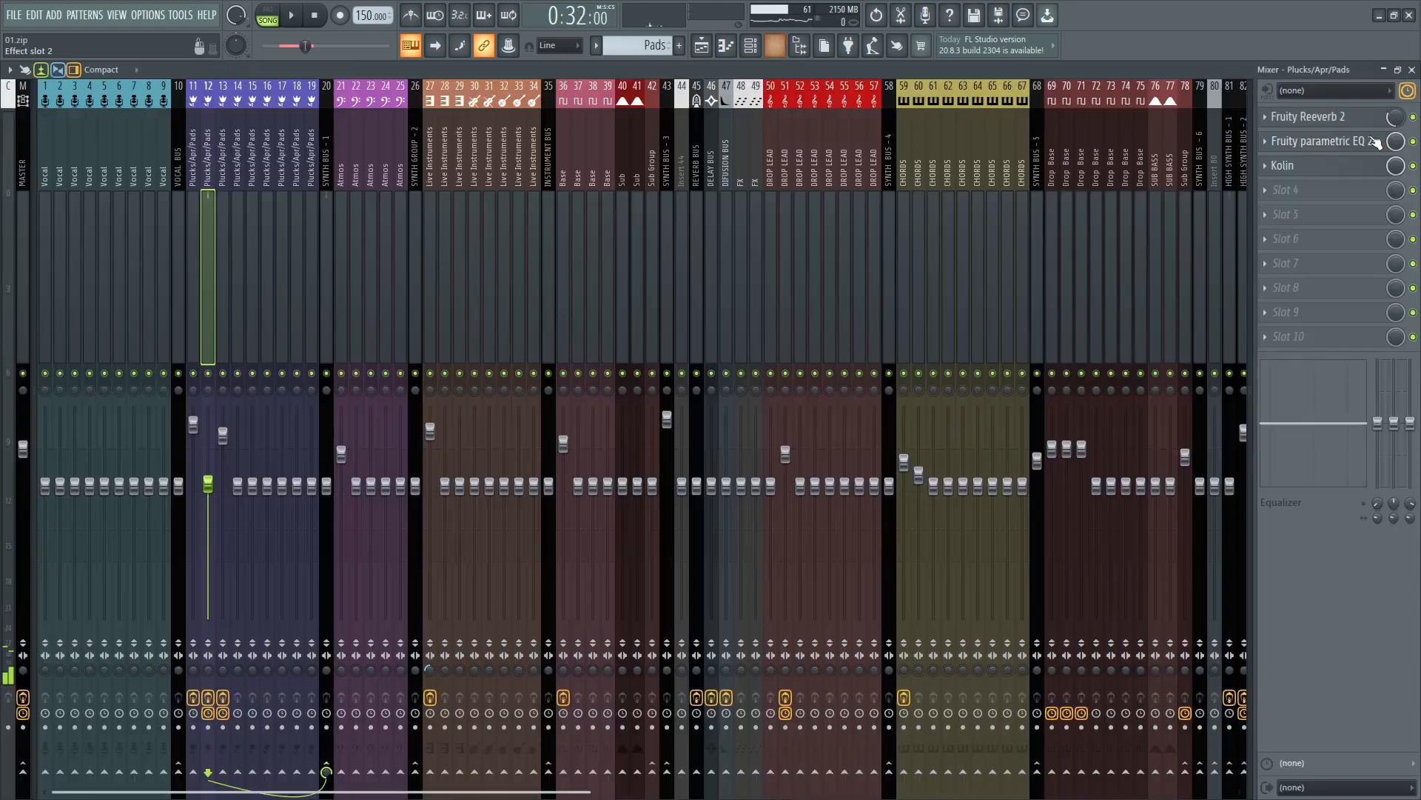
left_click(1304, 116)
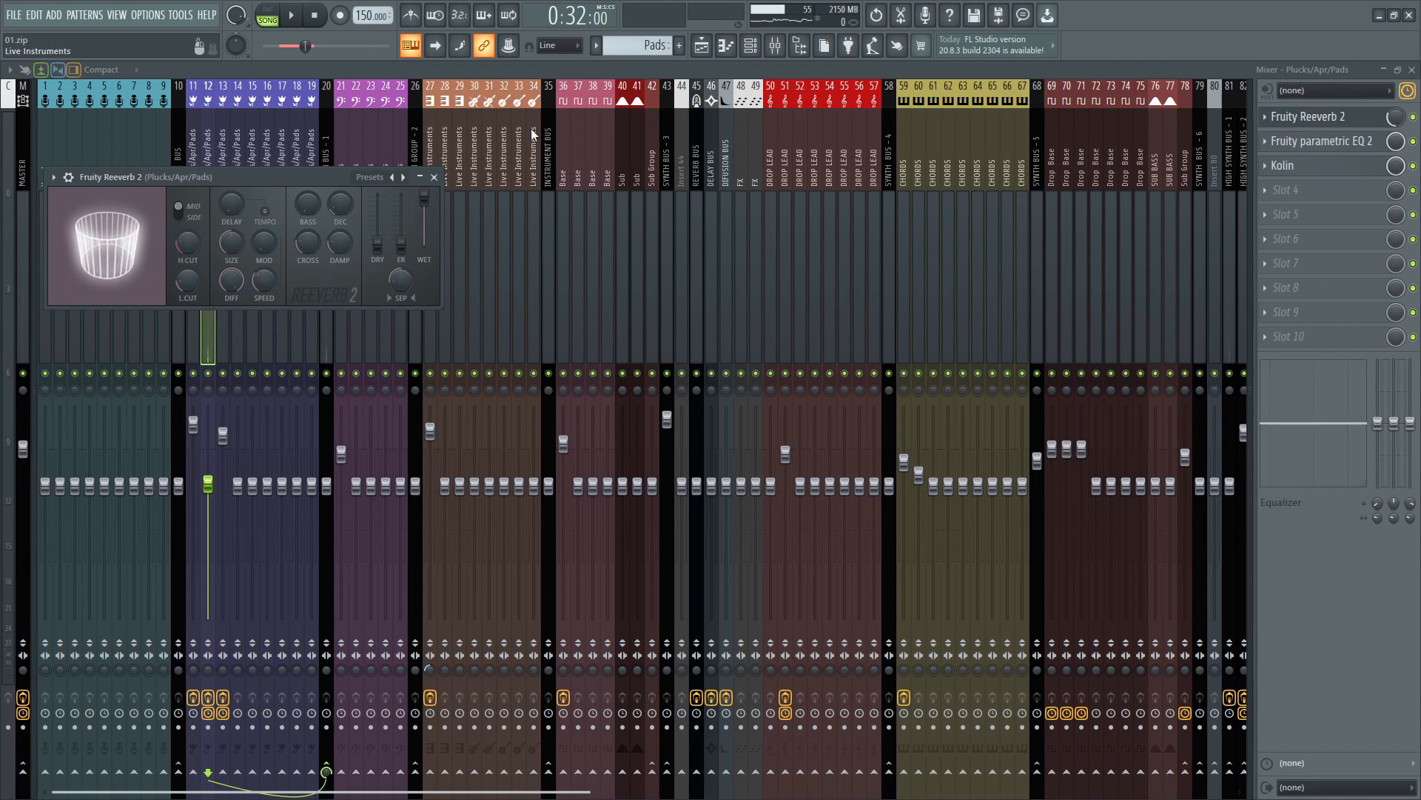
left_click(434, 177)
left_click(1412, 69)
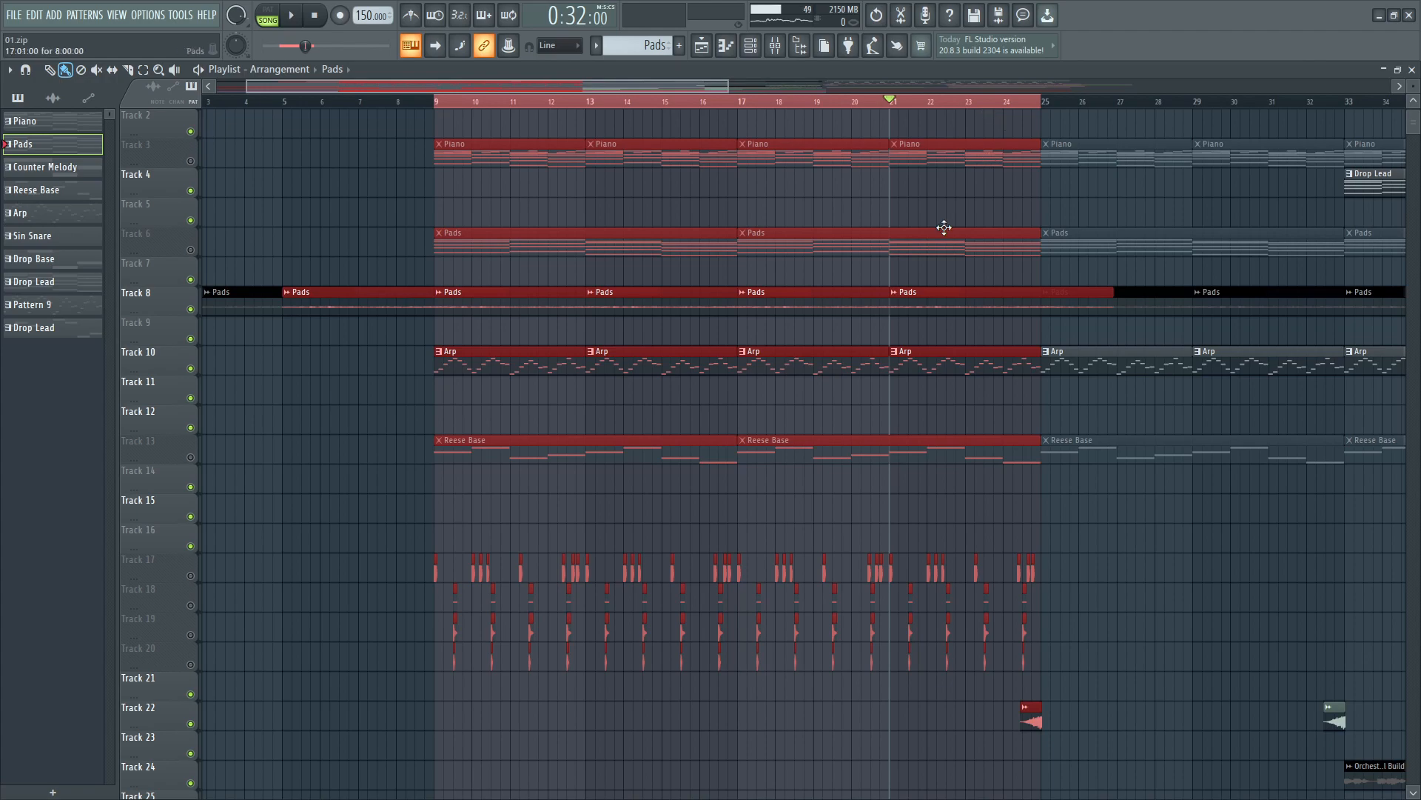
Play the Arp from bar 21, skip ahead to just before bar 24 and stop
key("space")
left_click(994, 101)
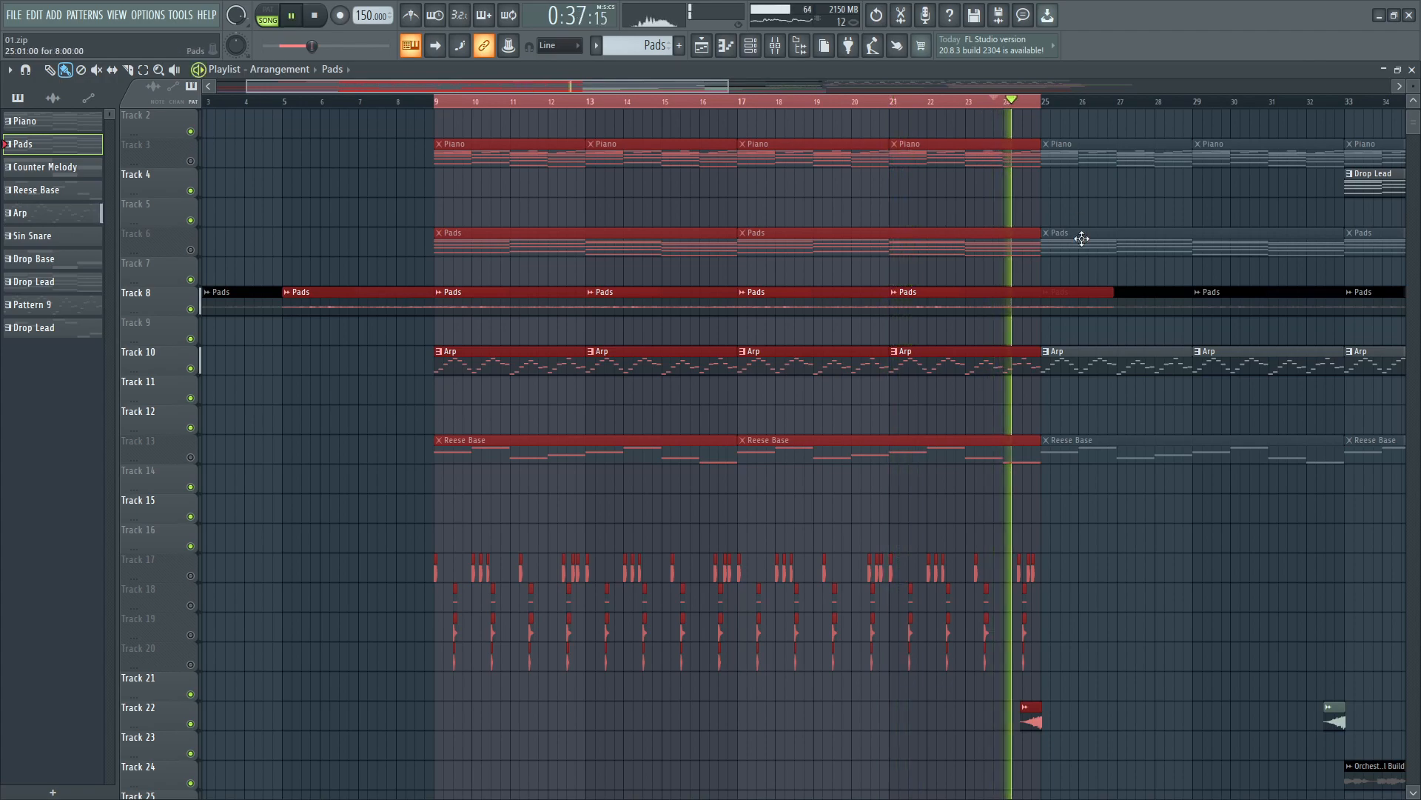
key("space")
Examine the Reverse_Synth clip on Track 22 just before bar 25, select it and start playback
scroll(1032, 590, "down", 2)
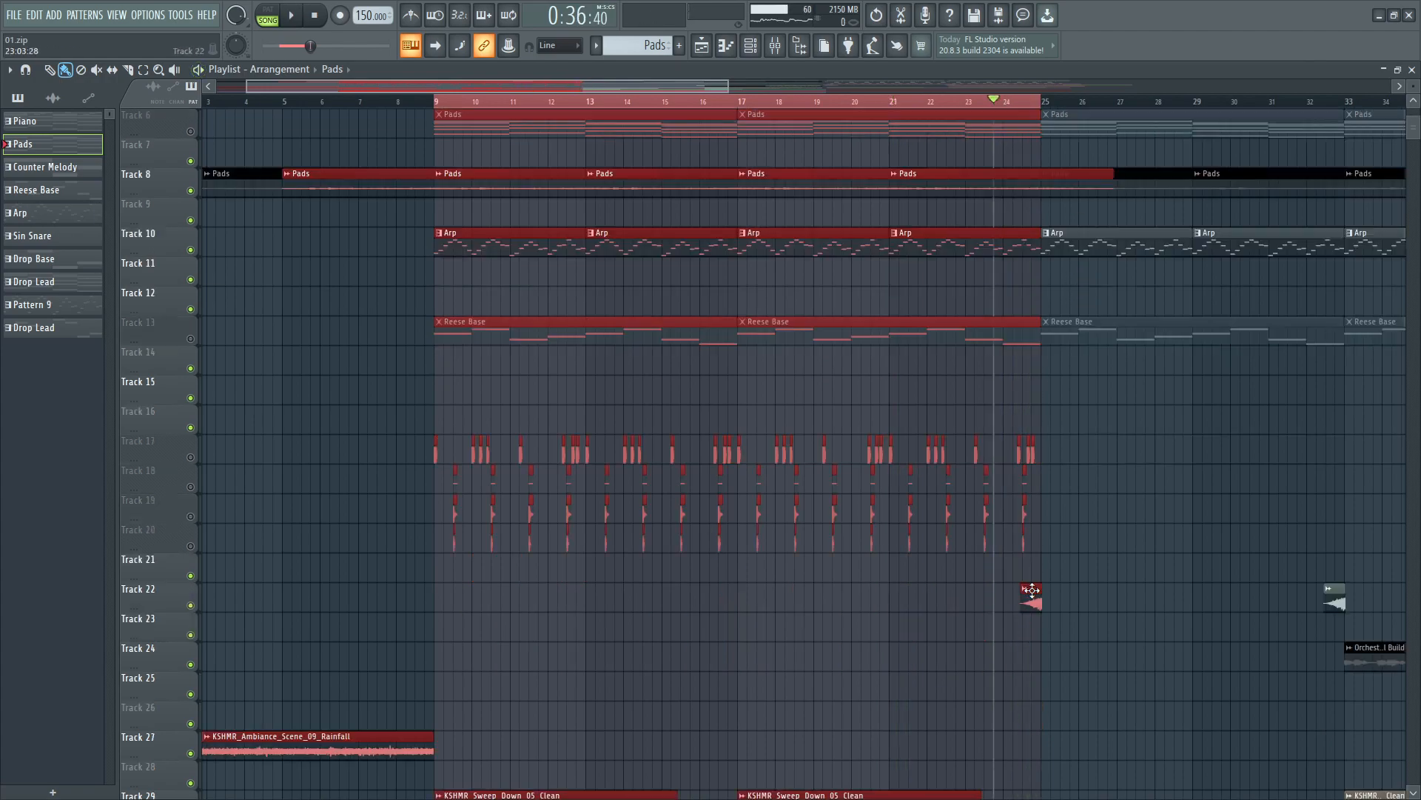
scroll(1032, 590, "down", 1)
scroll(1026, 603, "up", 5)
left_click(844, 104)
scroll(925, 444, "up", 3)
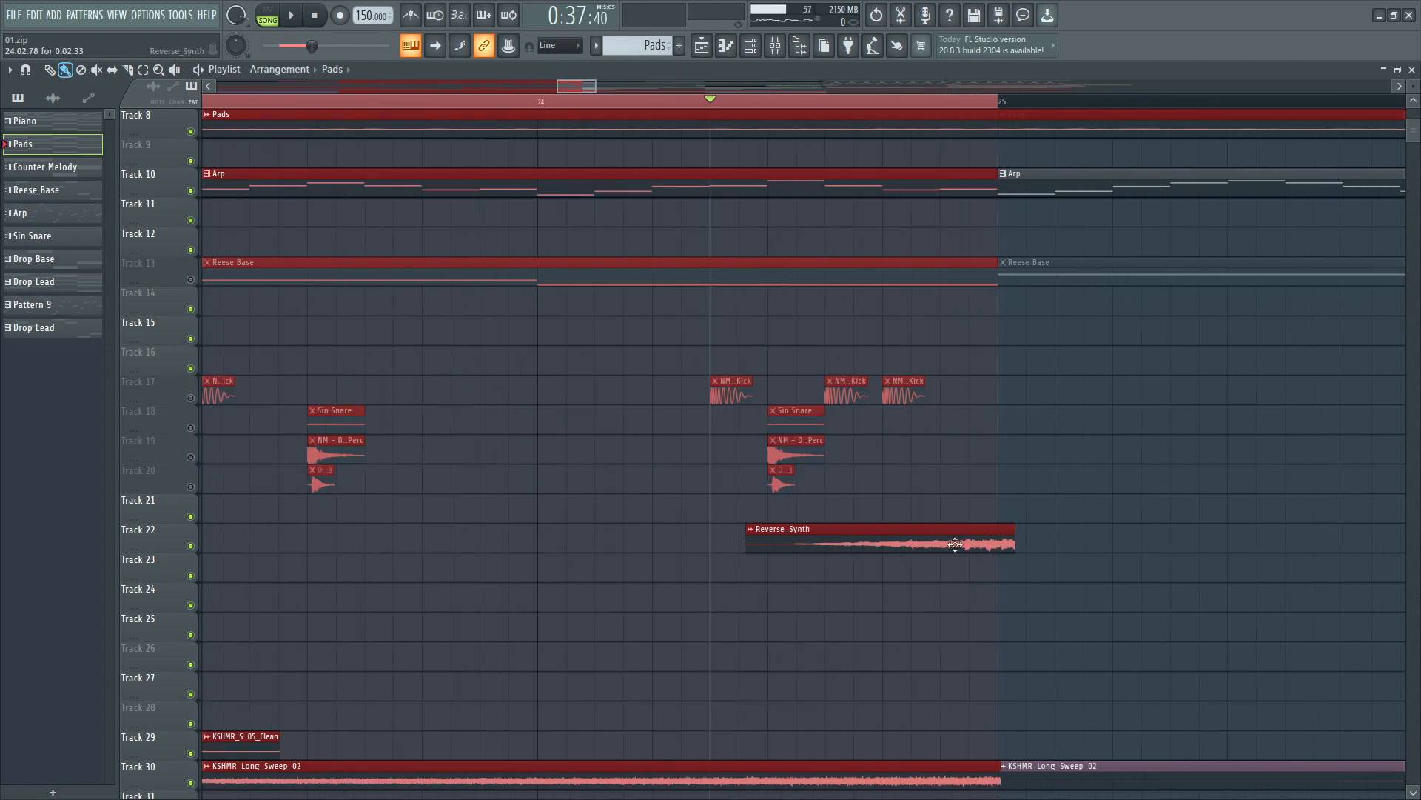
left_click(955, 545)
key("space")
scroll(960, 551, "down", 5)
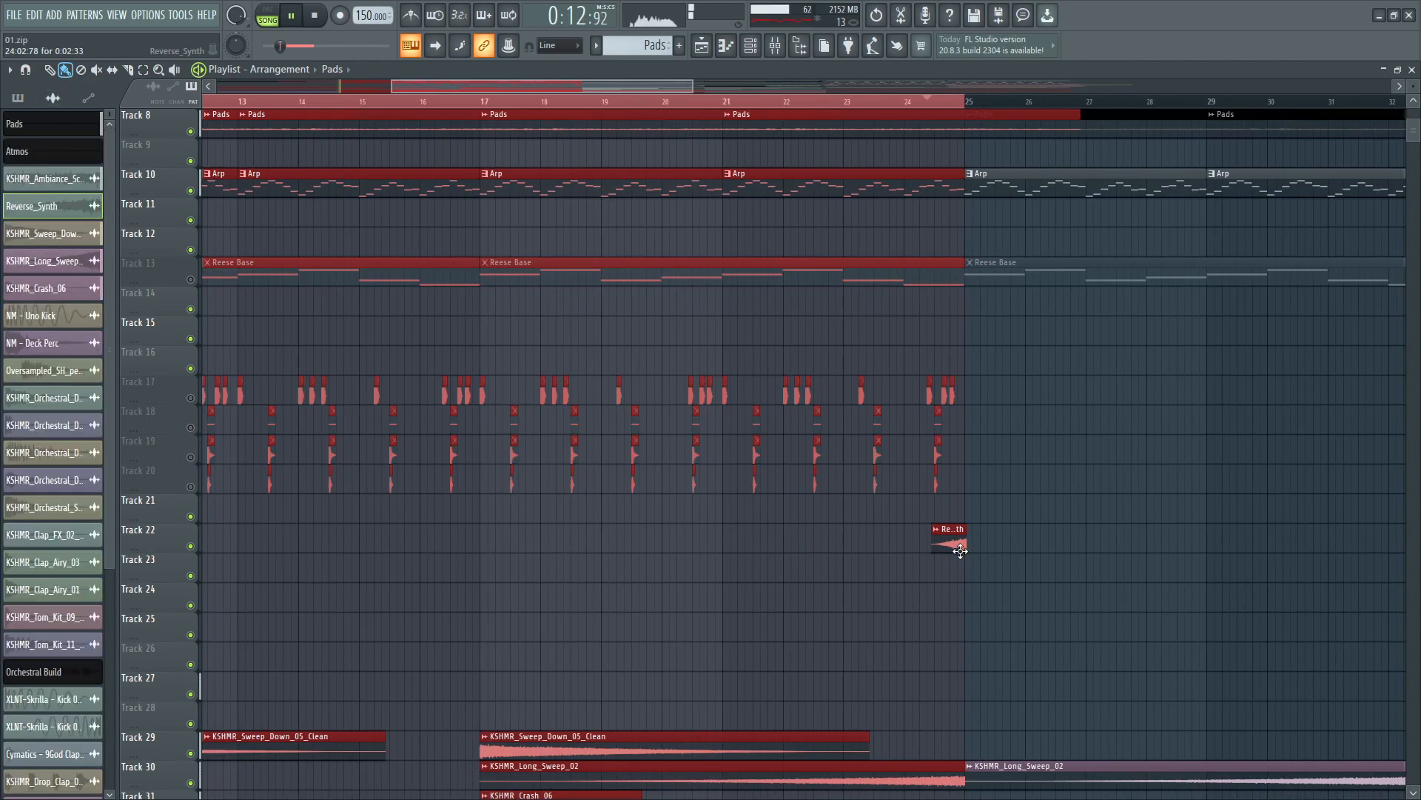
Stop playback, unmute the Reese Base on Track 13 and mute the Arp on Track 10
scroll(960, 551, "down", 3)
key("space")
scroll(422, 394, "up", 3)
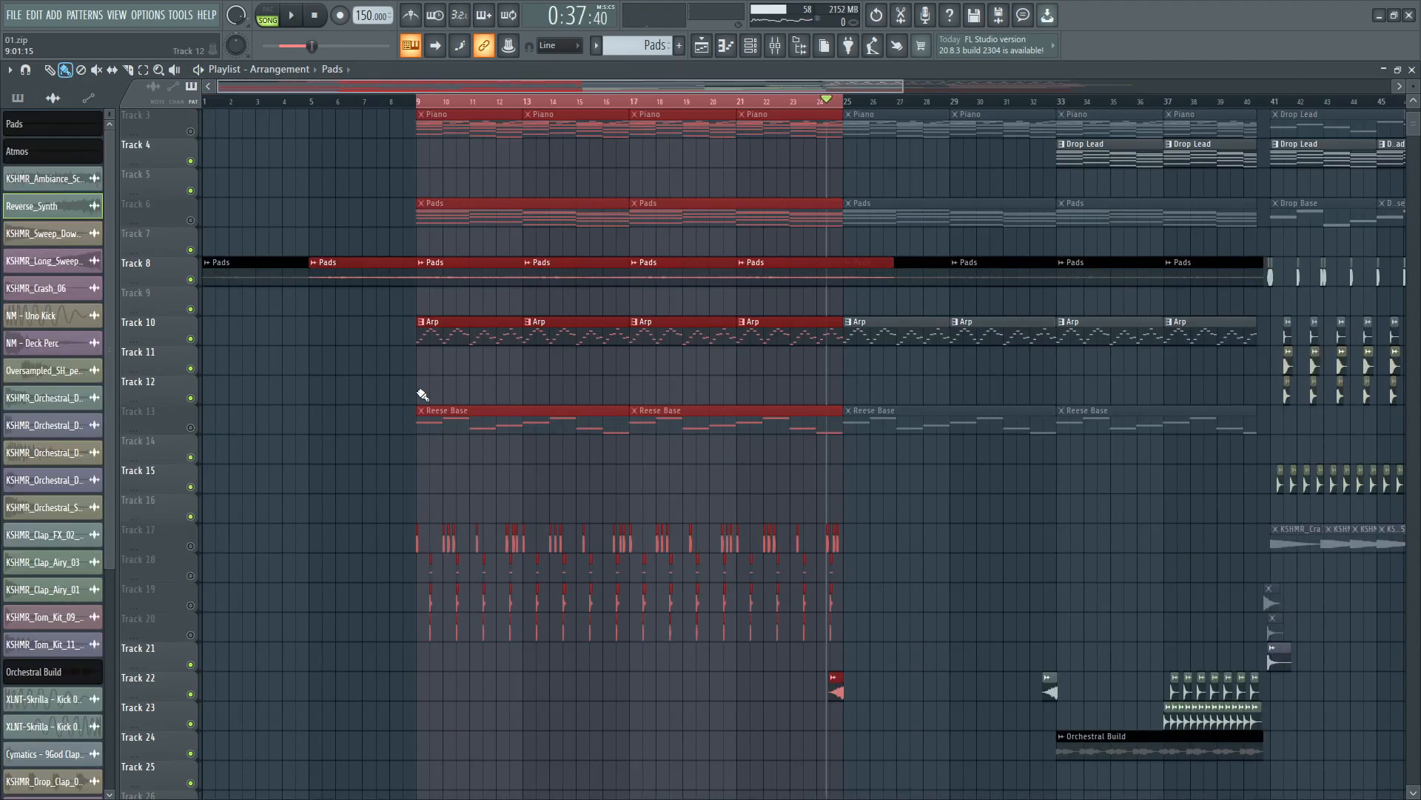
left_click(191, 428)
left_click(191, 339)
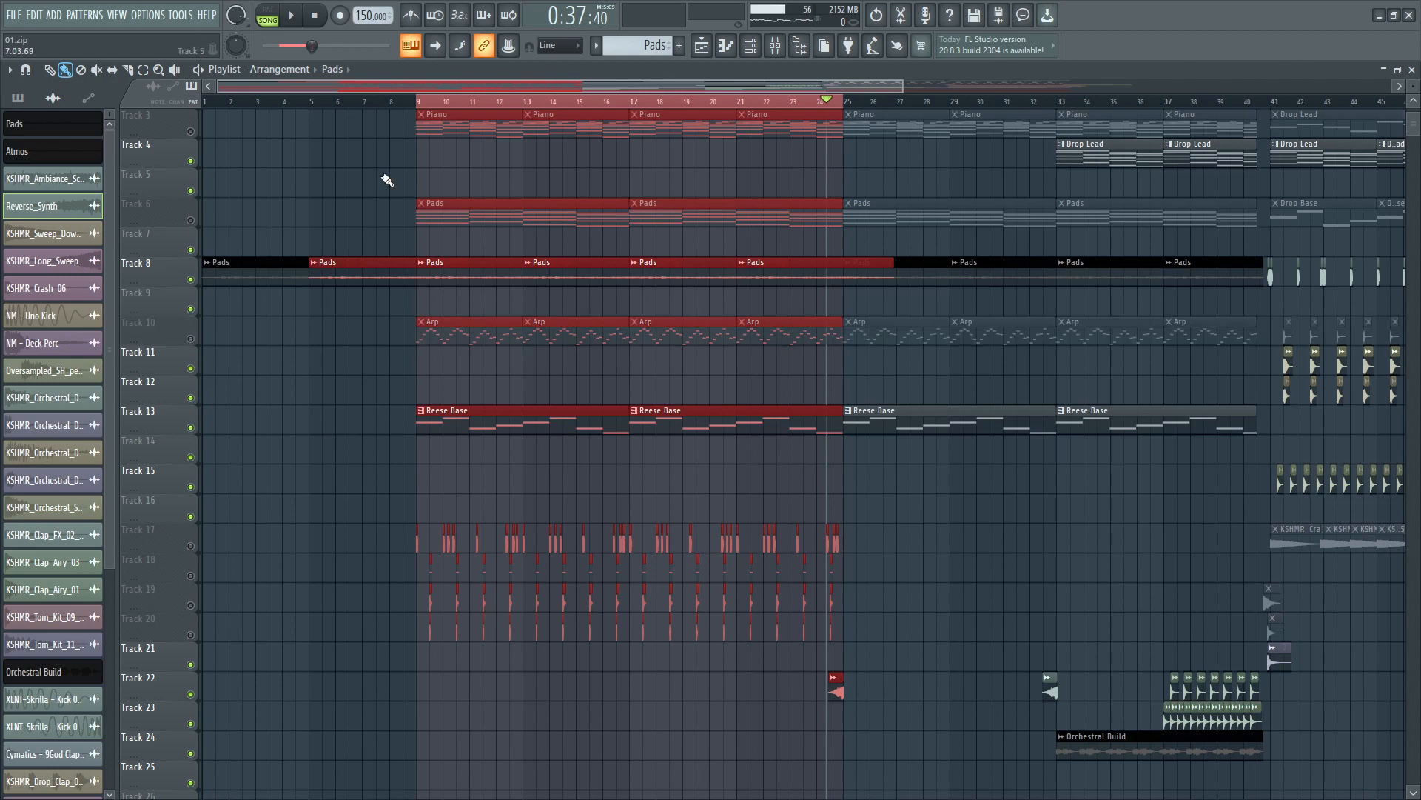
Play the Reese Base from bar 9, skip ahead to about bar 15 and stop playback
left_click(419, 102)
scroll(558, 289, "down", 9)
scroll(409, 345, "up", 3)
scroll(724, 274, "down", 5)
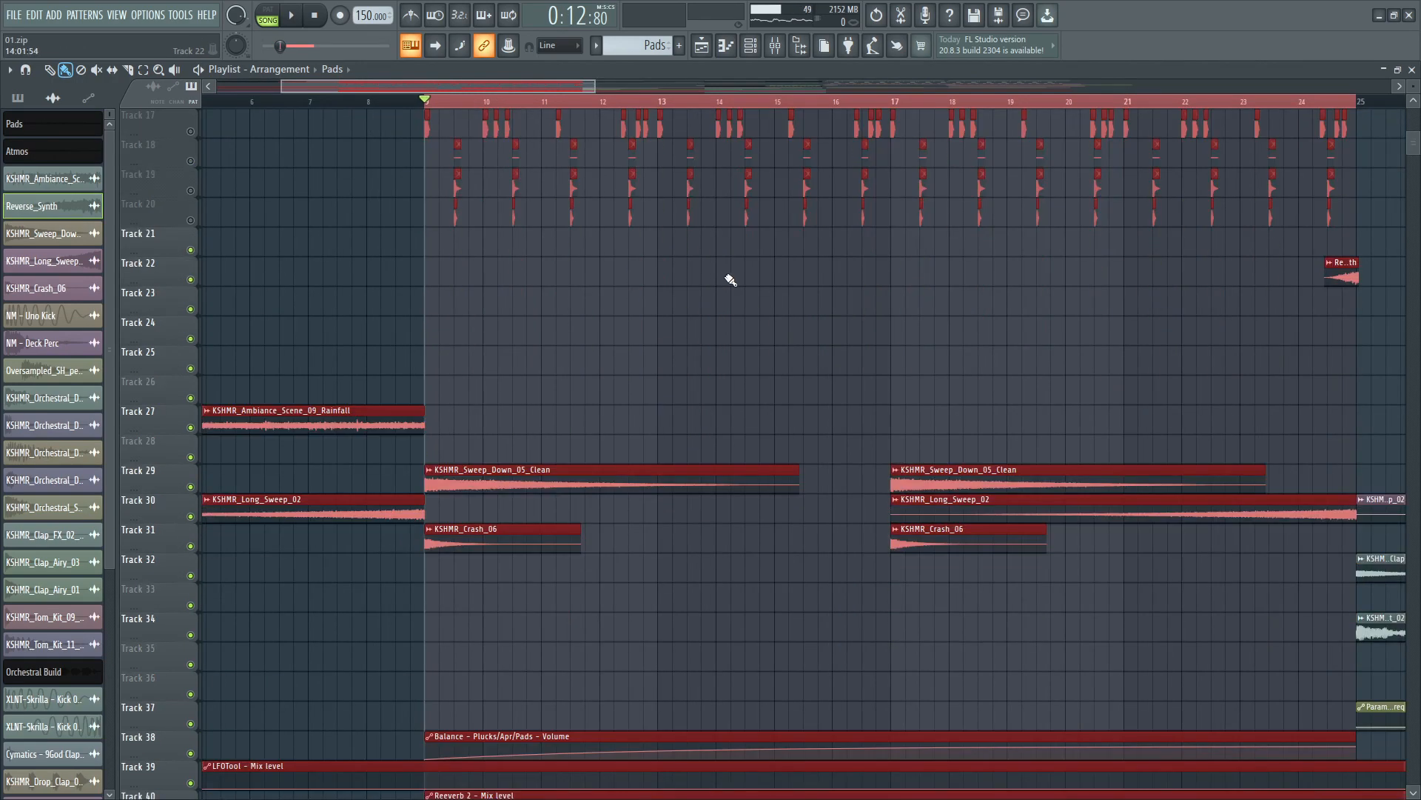
scroll(730, 280, "up", 8)
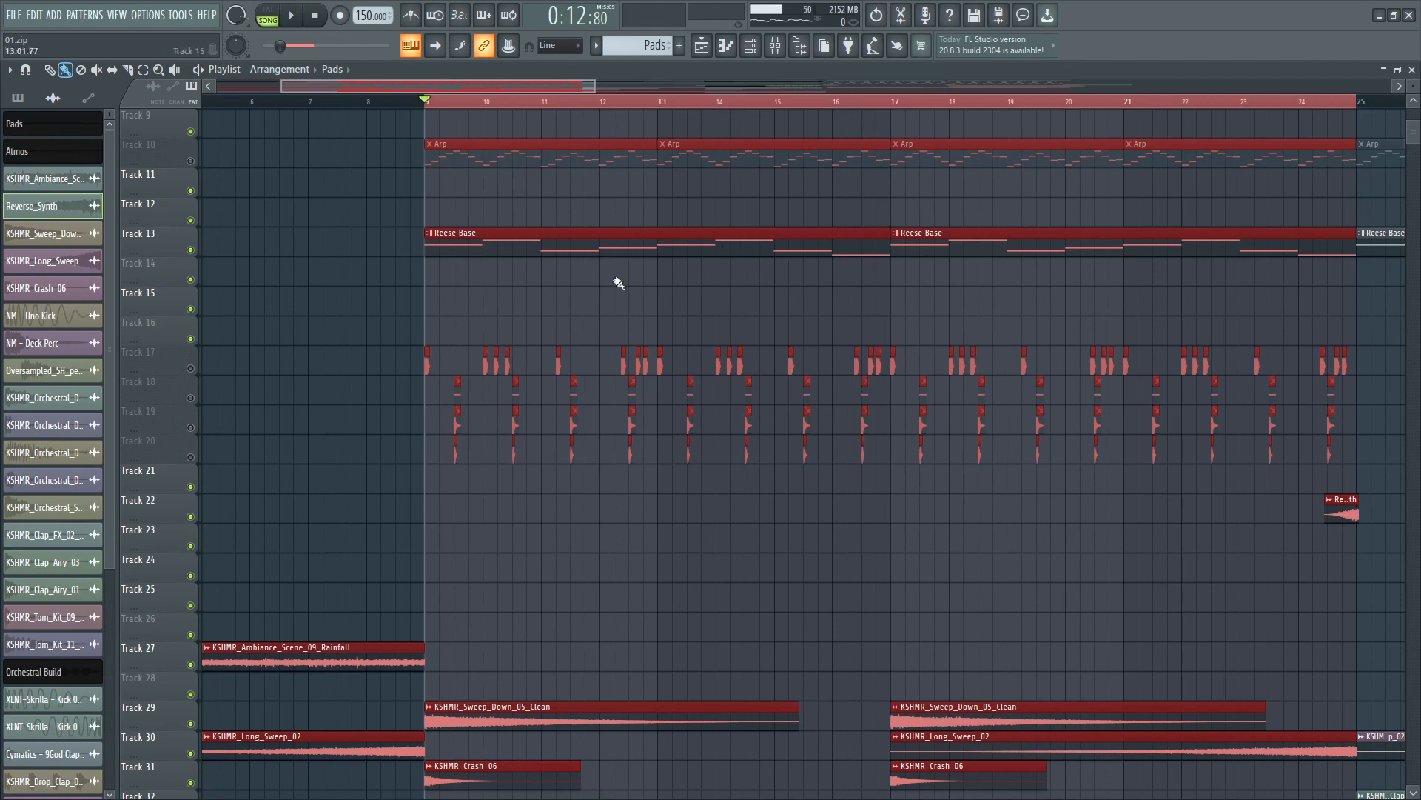
scroll(670, 280, "up", 2)
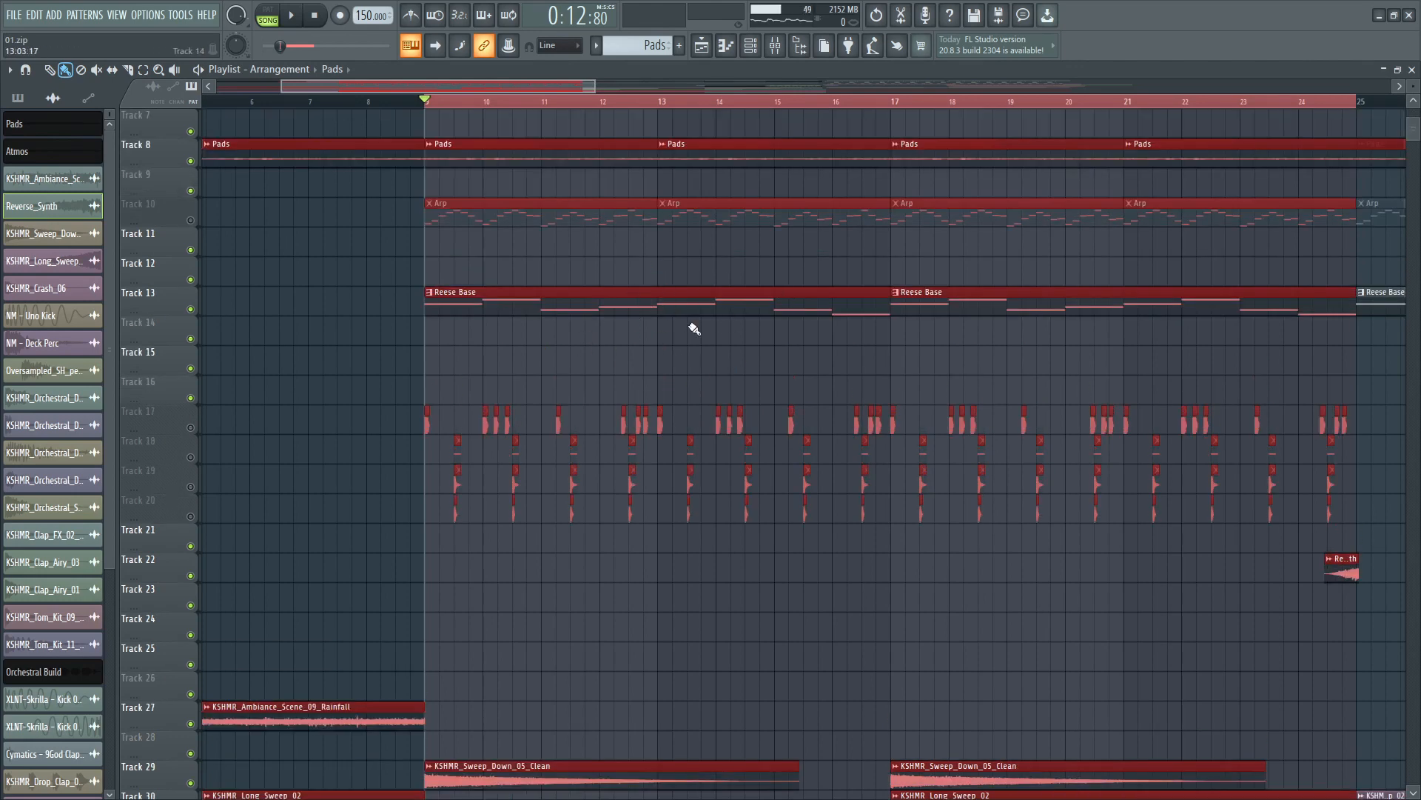
key("space")
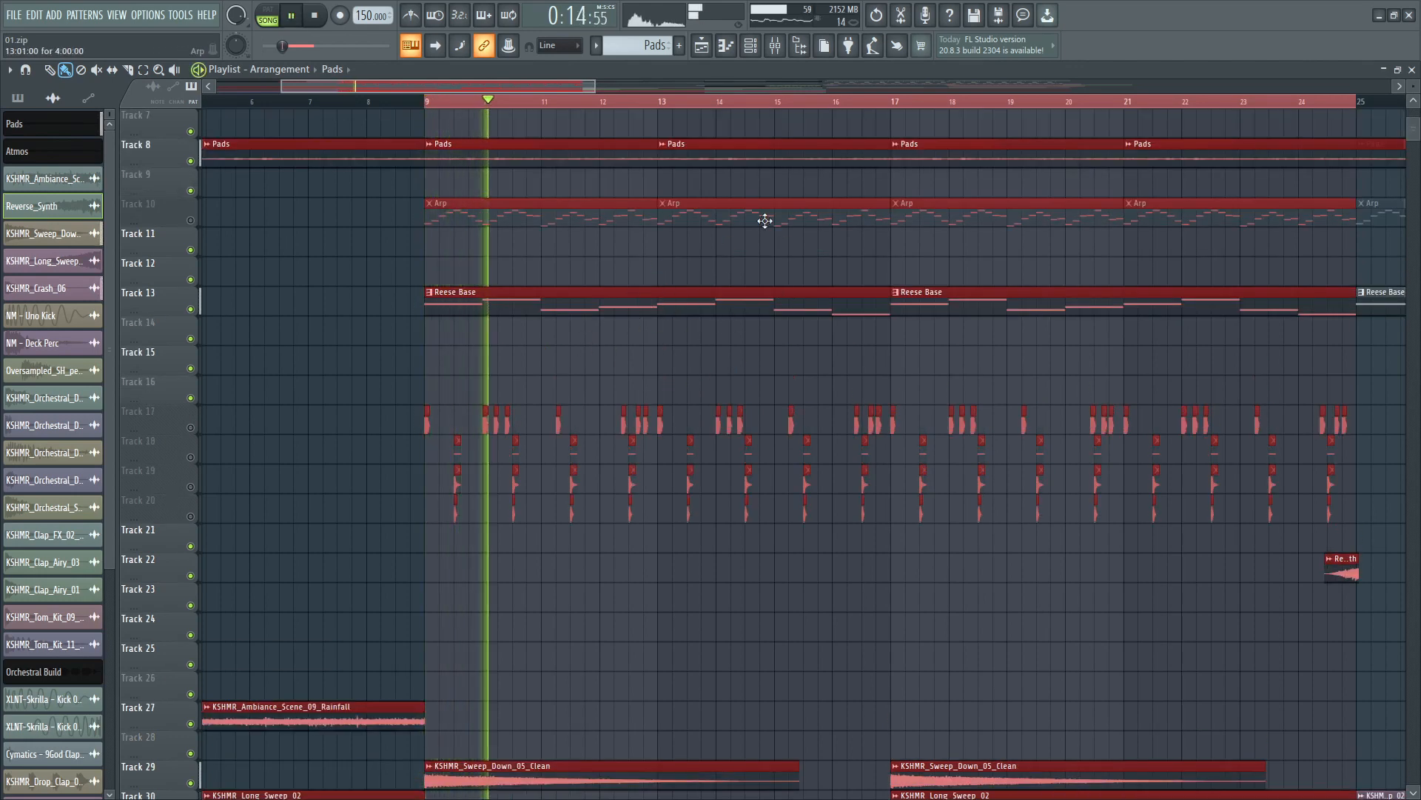
left_click(804, 104)
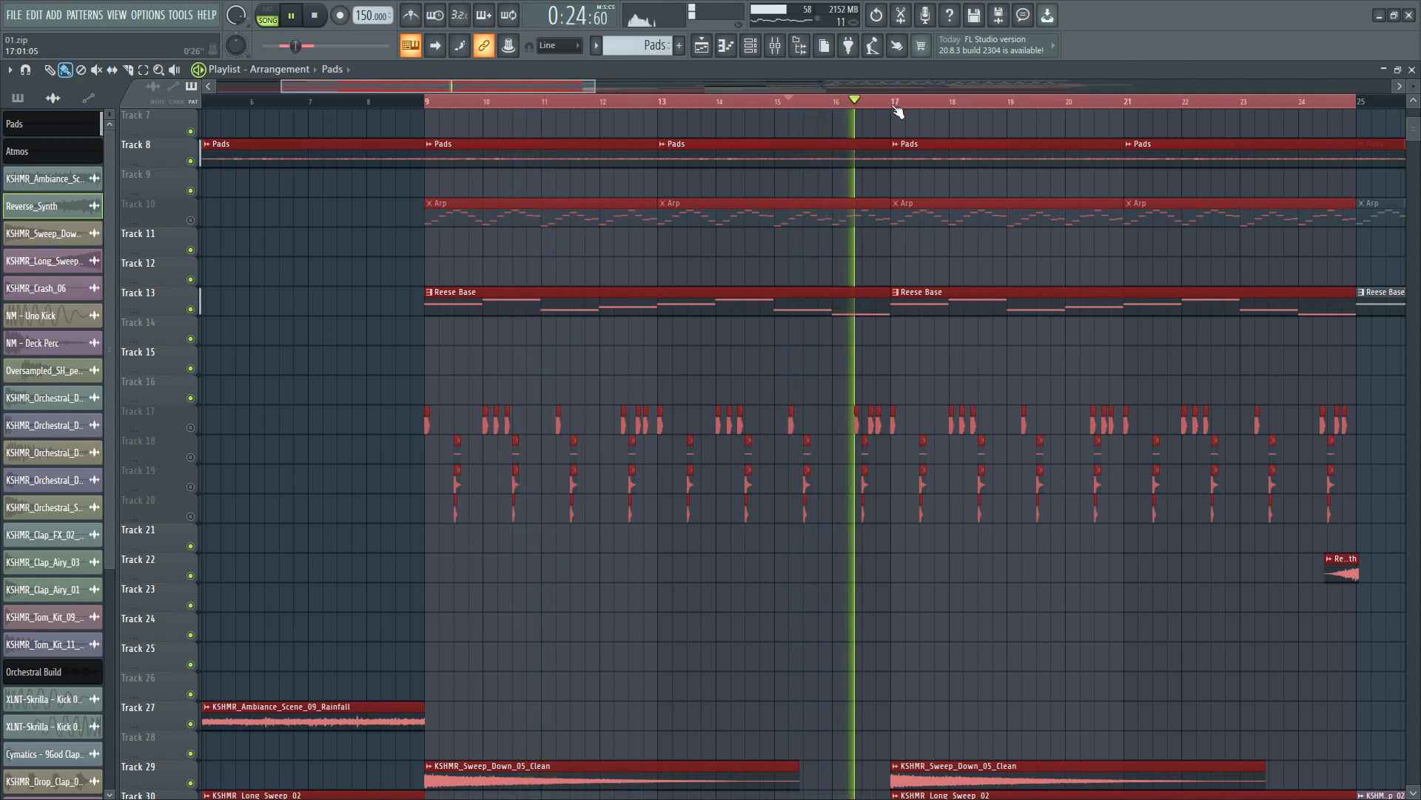
key("space")
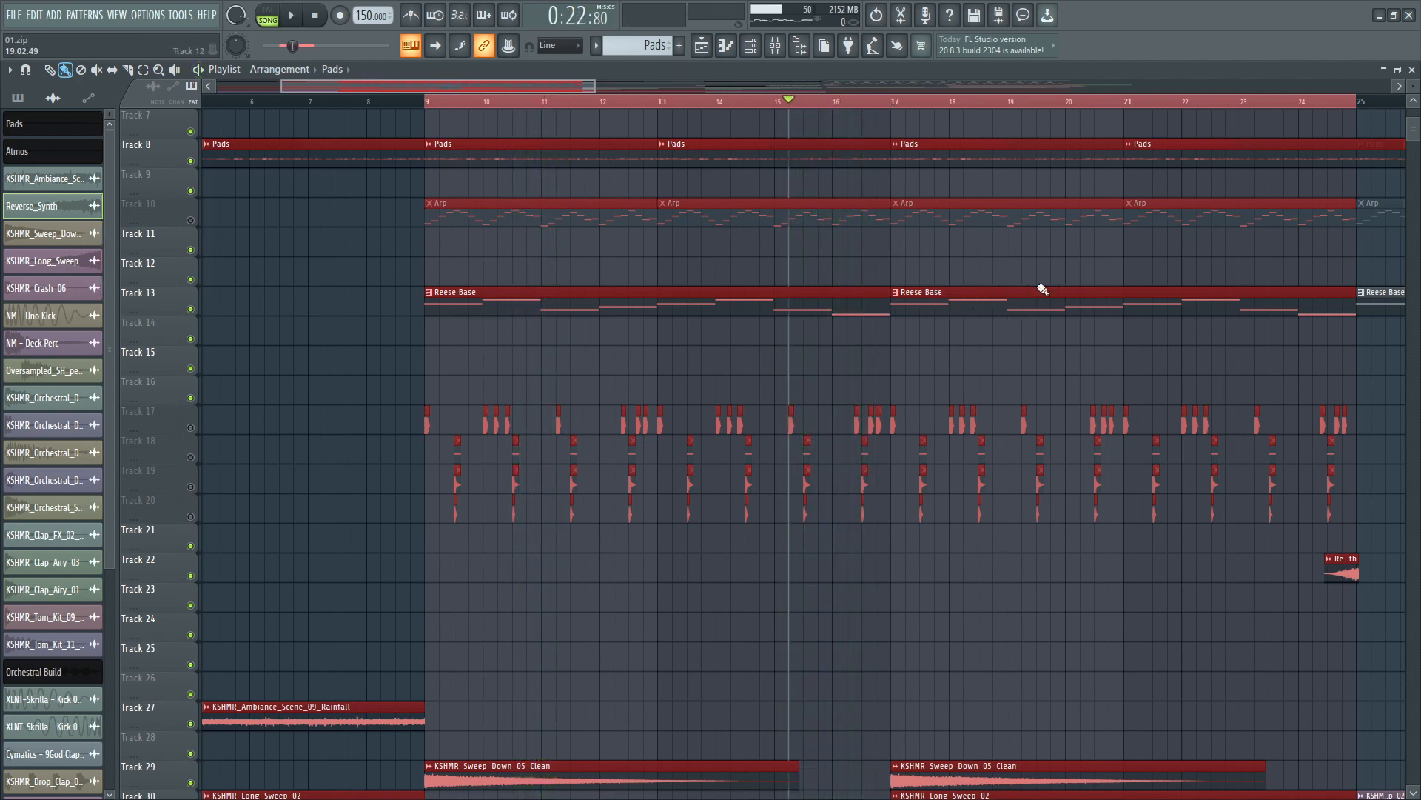
Play the Reese Base from just before bar 17 and stop playback
left_click(877, 103)
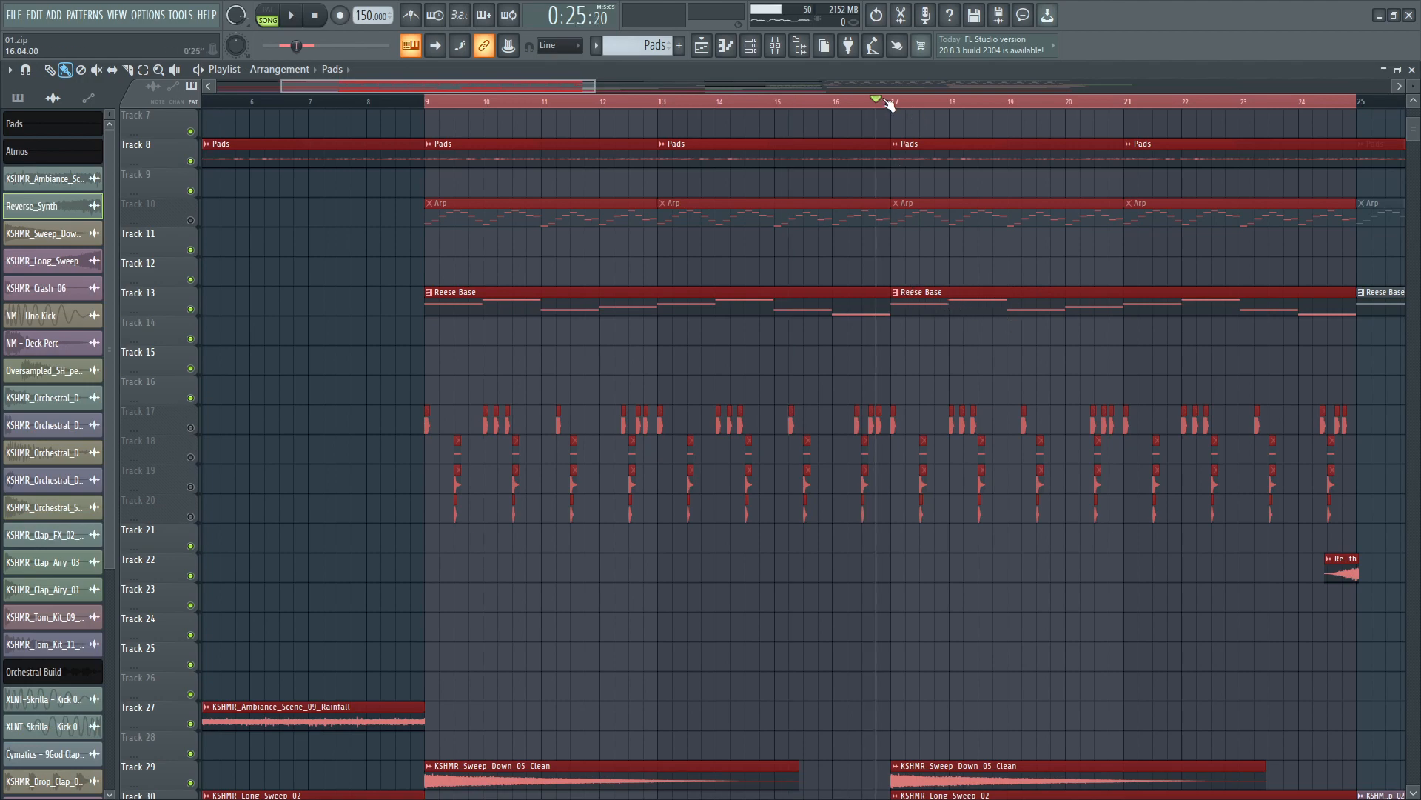
key("space")
scroll(964, 371, "down", 2, "ctrl")
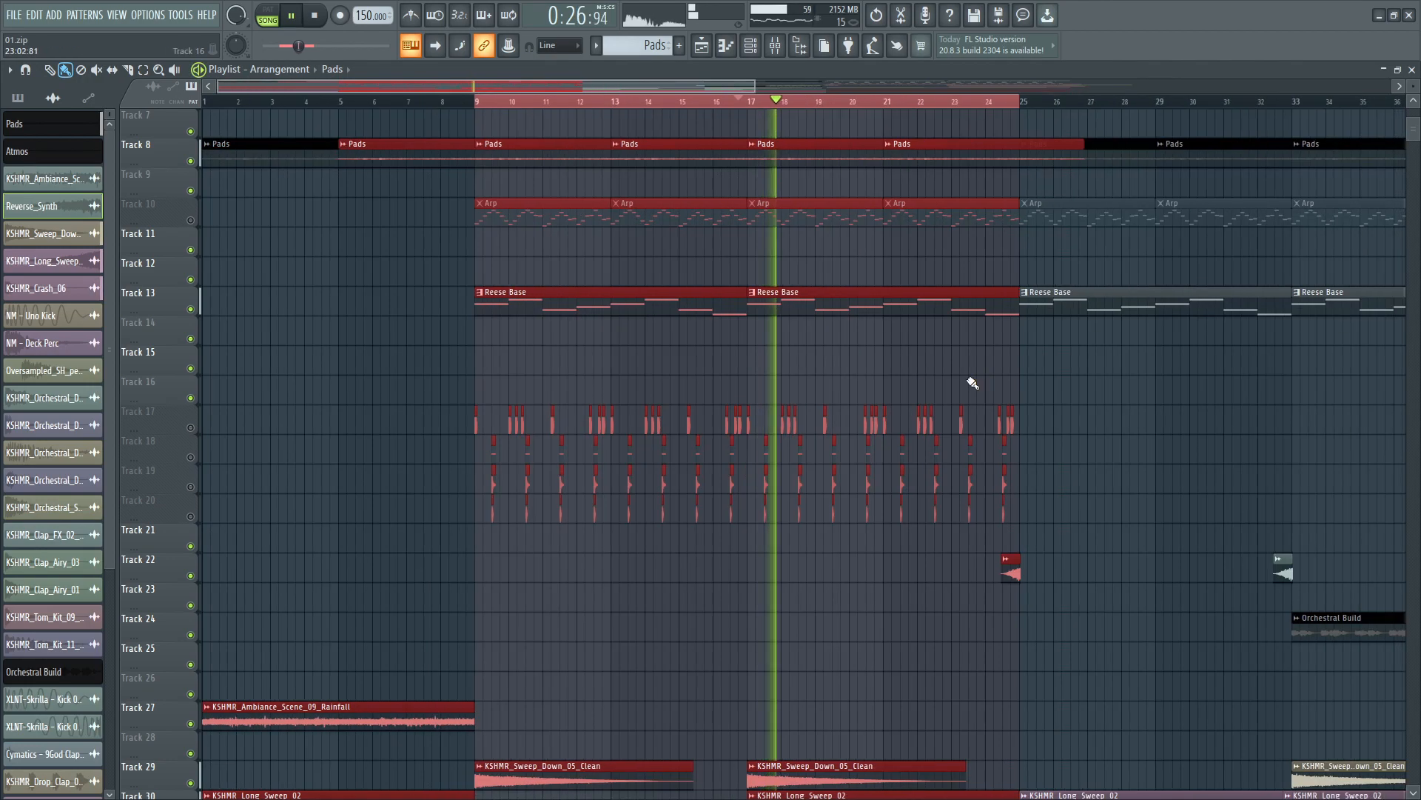
scroll(988, 367, "up", 6)
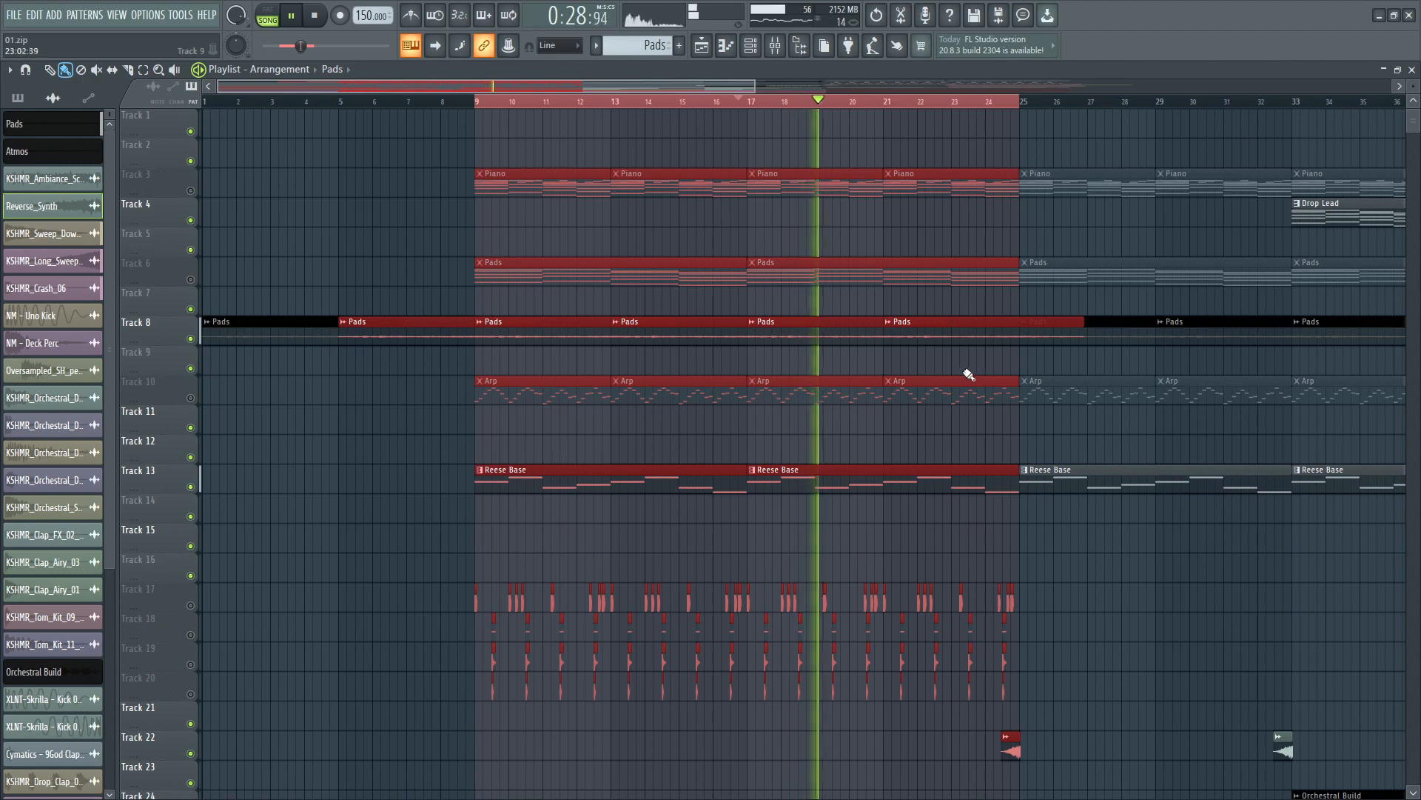
key("space")
Examine the sweep, crash and impact clips and the automation clips on Tracks 27 to 46
scroll(965, 440, "down", 19)
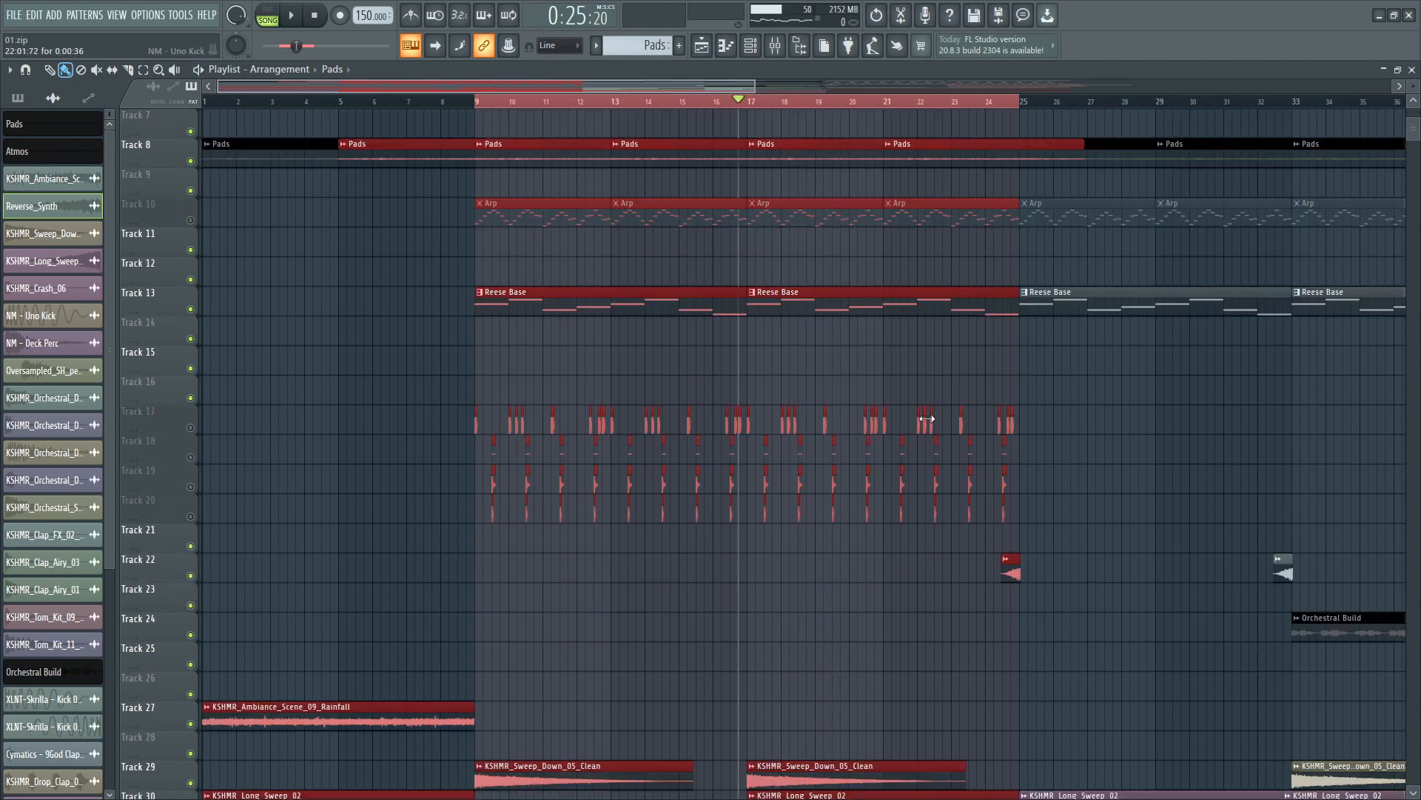
scroll(780, 457, "down", 4)
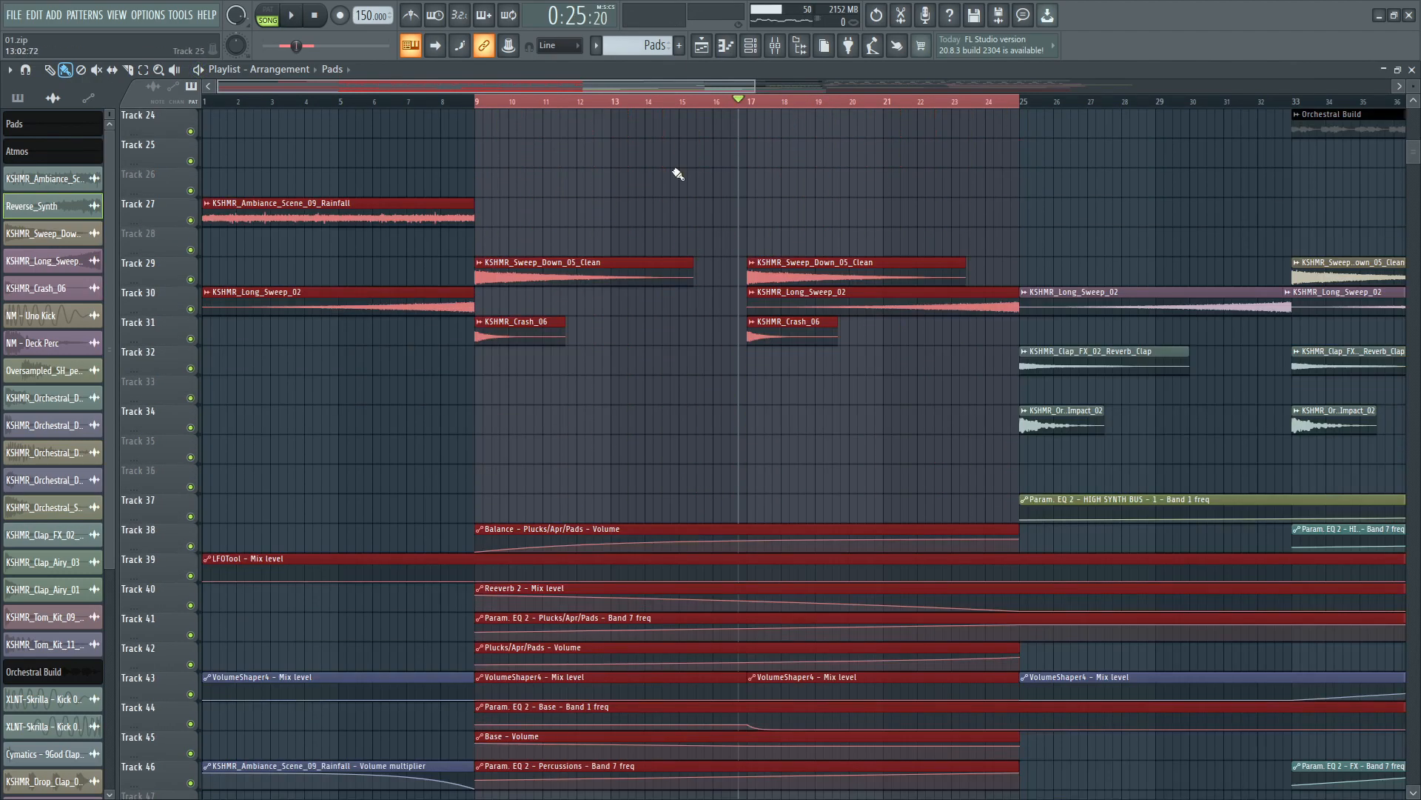
scroll(657, 359, "up", 2)
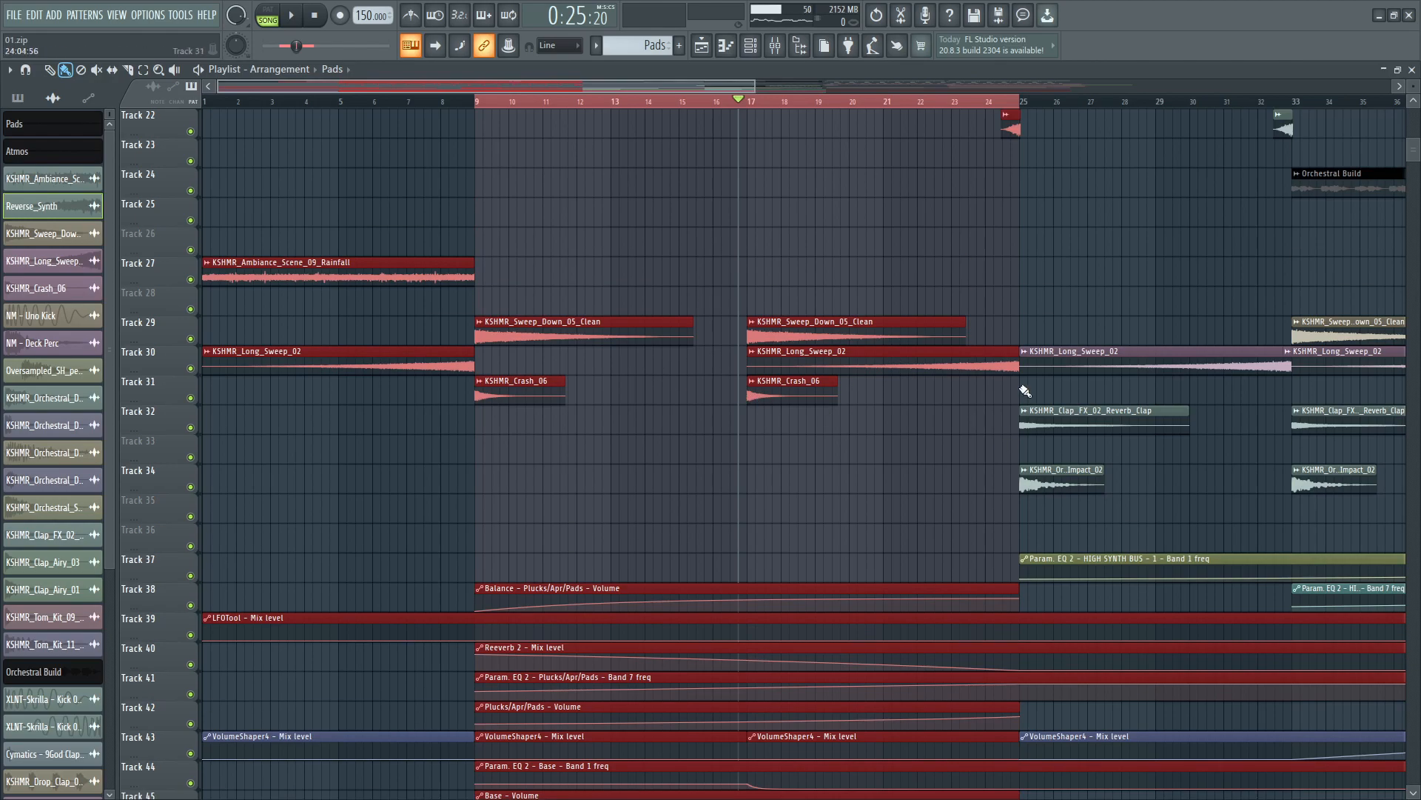
scroll(844, 370, "up", 17)
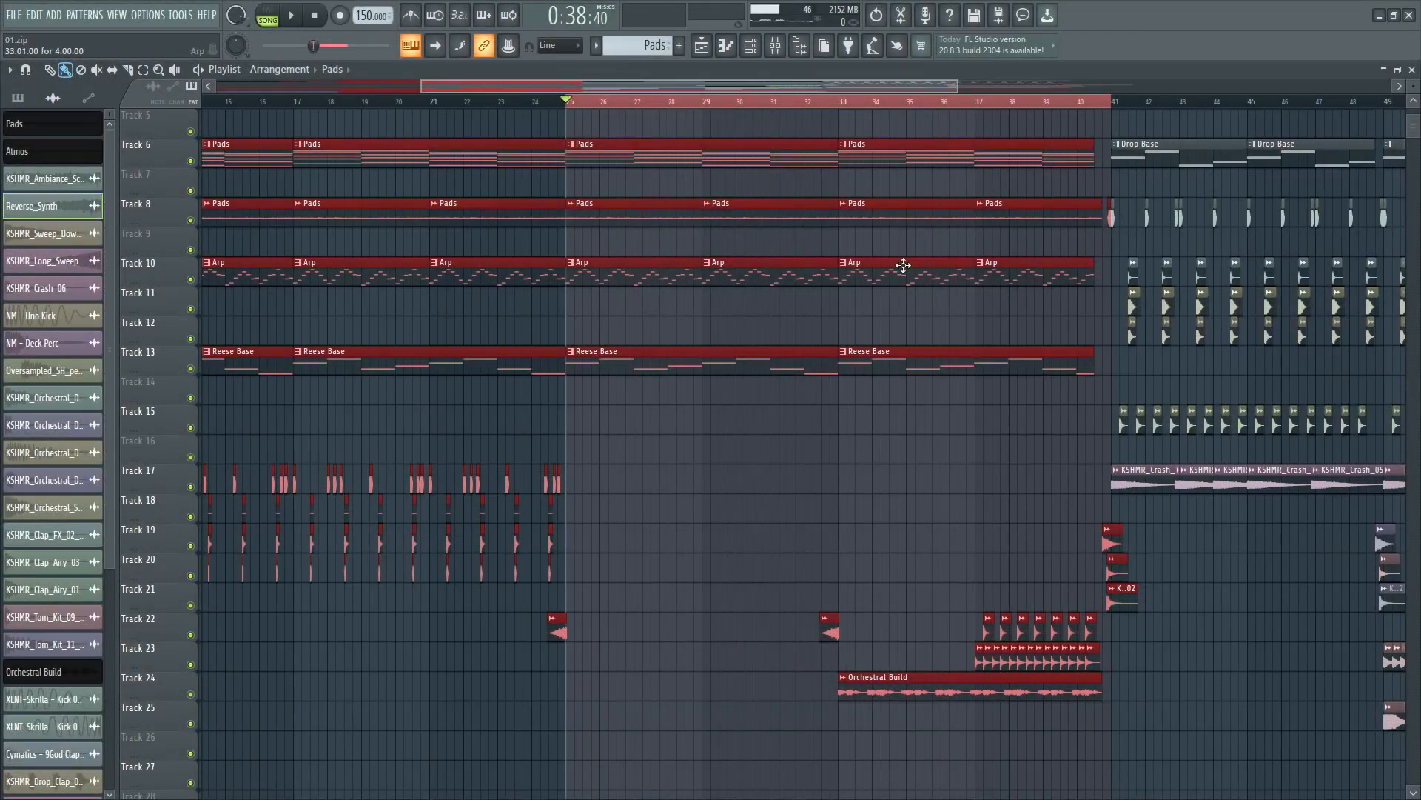
Clear the clip selection and unmute the Piano on Track 3
left_click(872, 493)
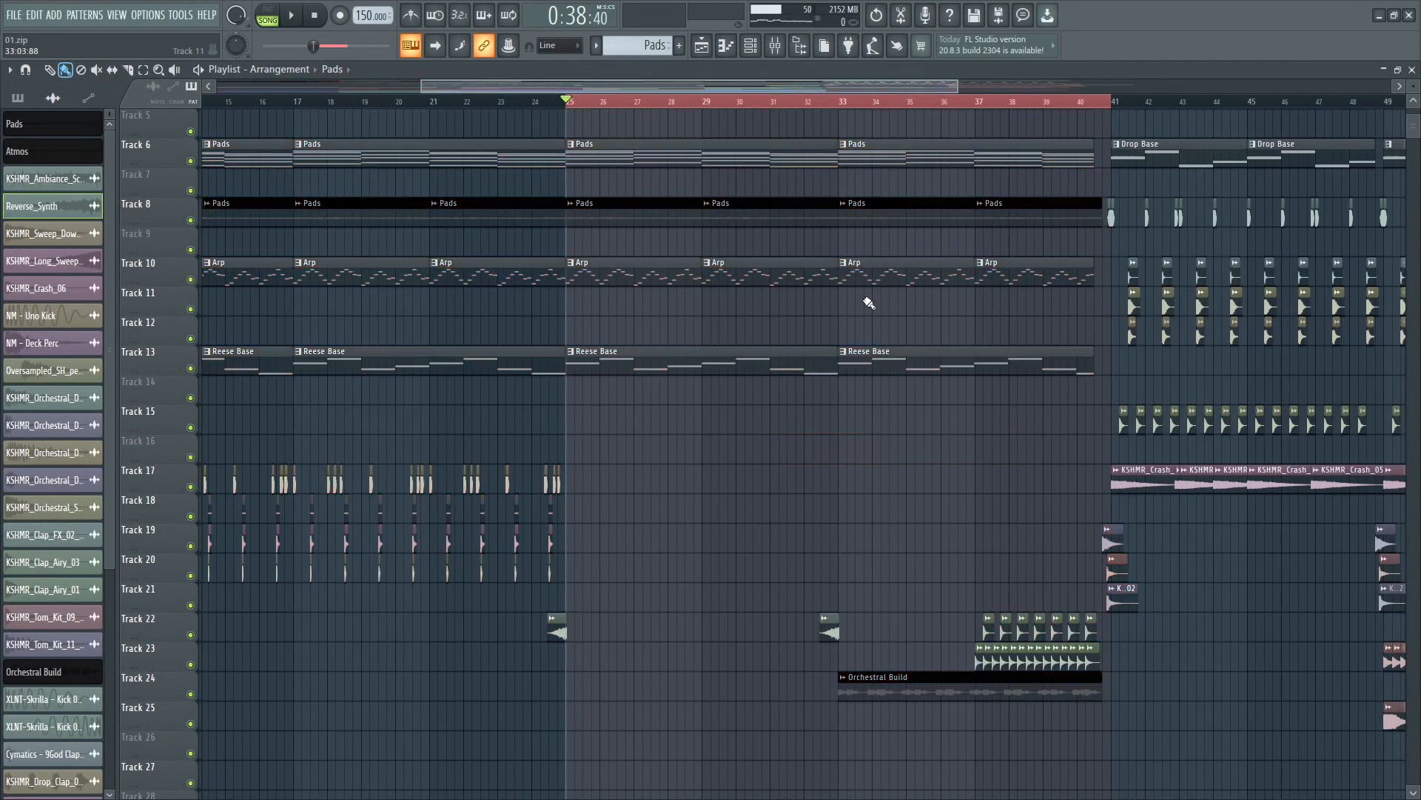
scroll(373, 221, "up", 4)
left_click(191, 190)
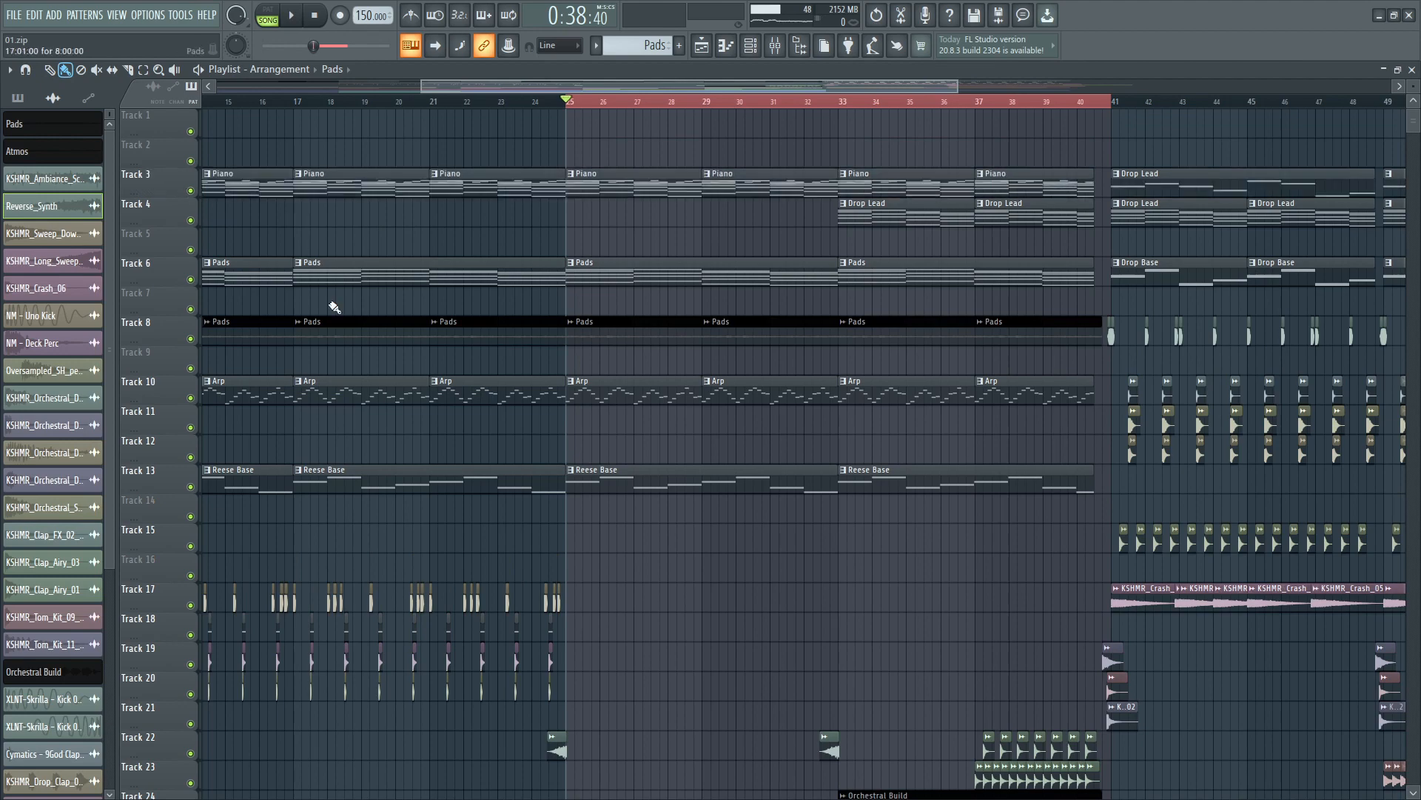
Look over the layers of the section from bar 25 to 41 and place the playhead at bar 33
scroll(783, 610, "down", 14)
scroll(783, 622, "up", 12)
scroll(783, 153, "up", 2)
left_click(844, 110)
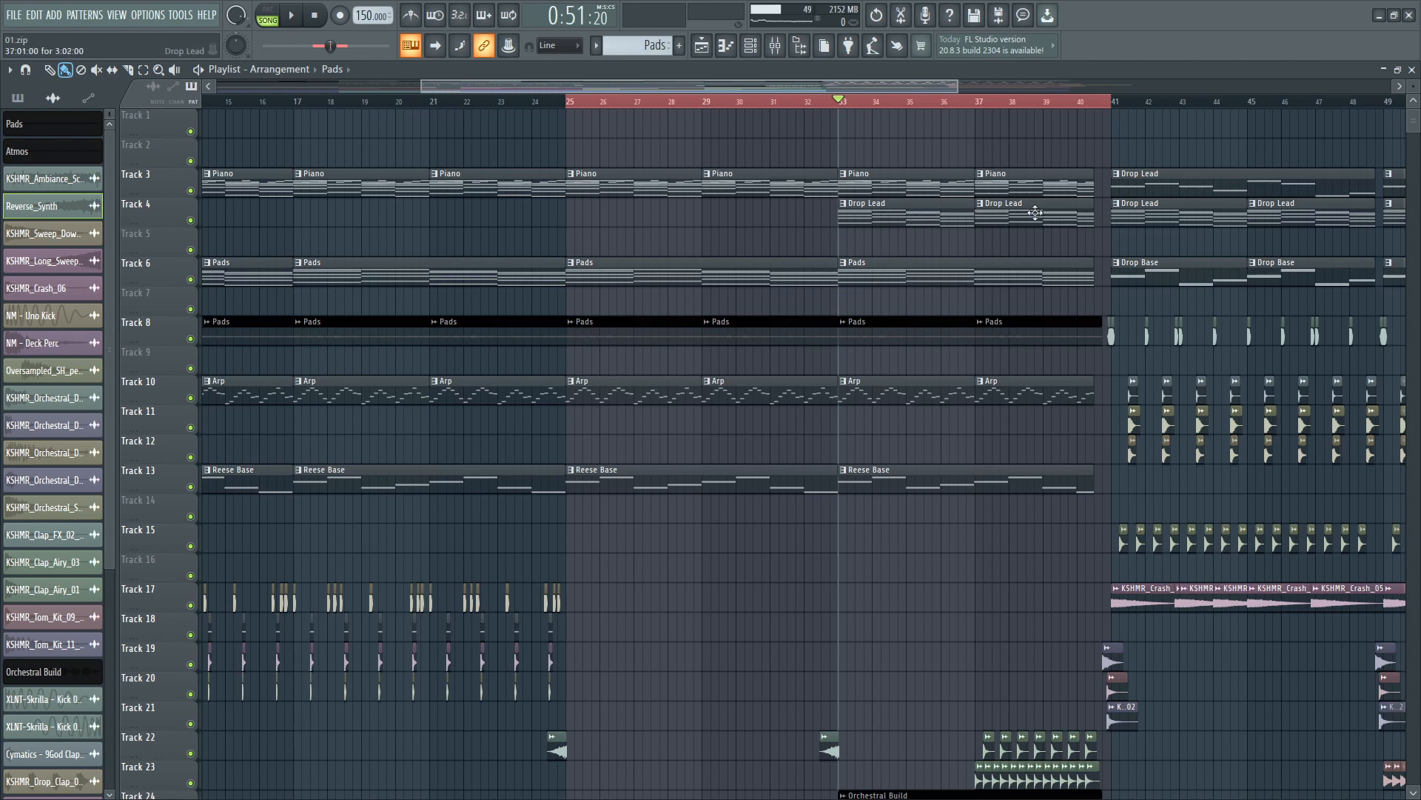
Rename the pattern used on Track 4 at bar 33 as Drop Chords
left_click(876, 220)
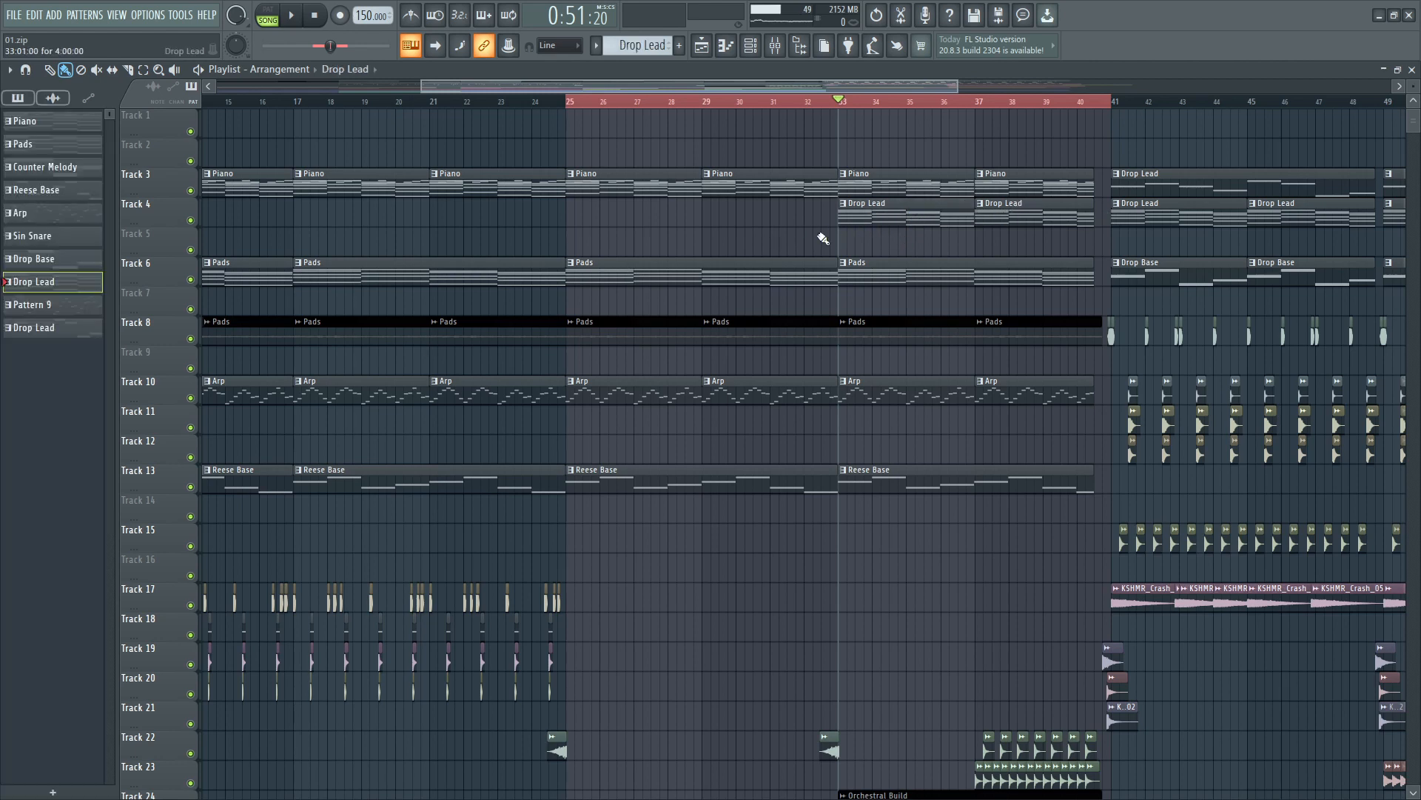
key("F2")
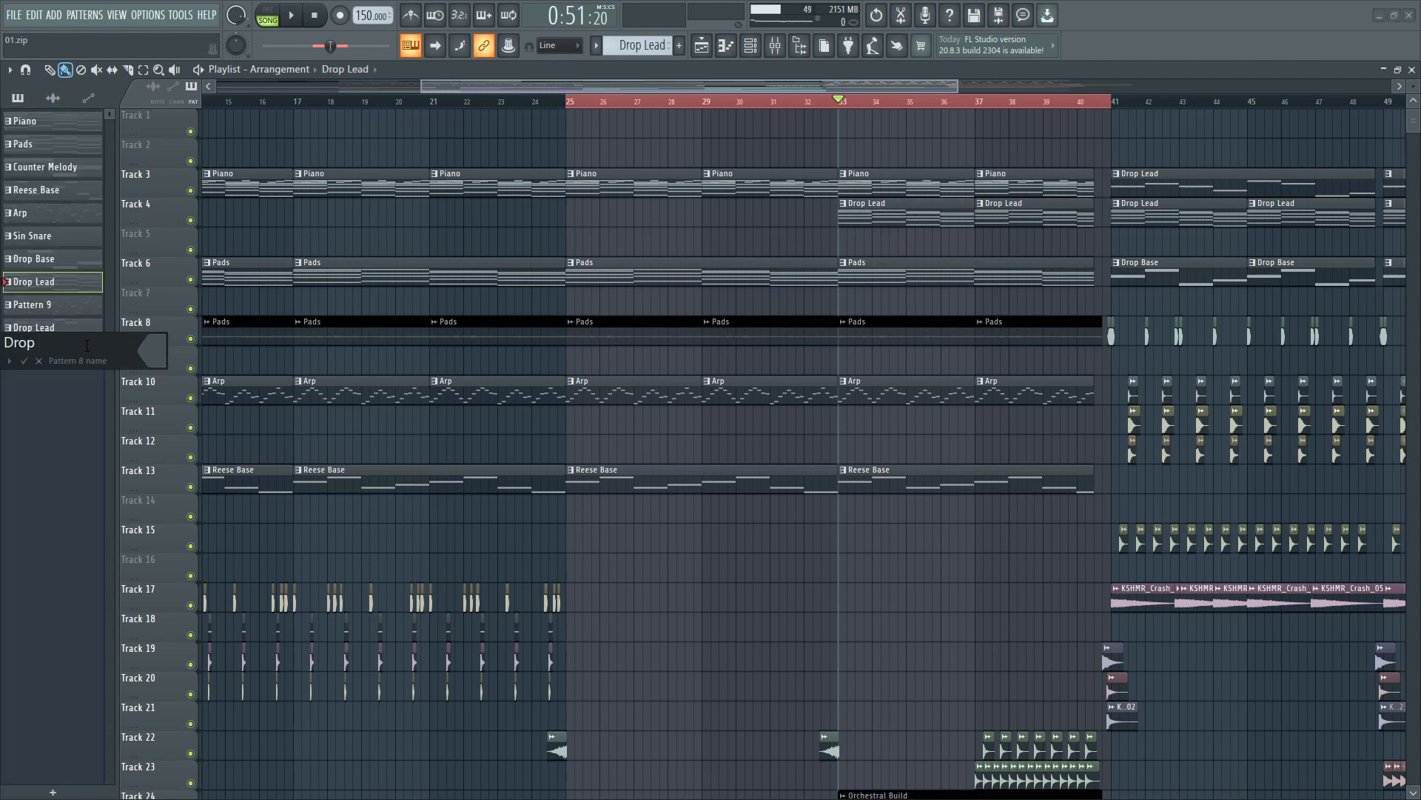
type("Drop Chords")
key("Return")
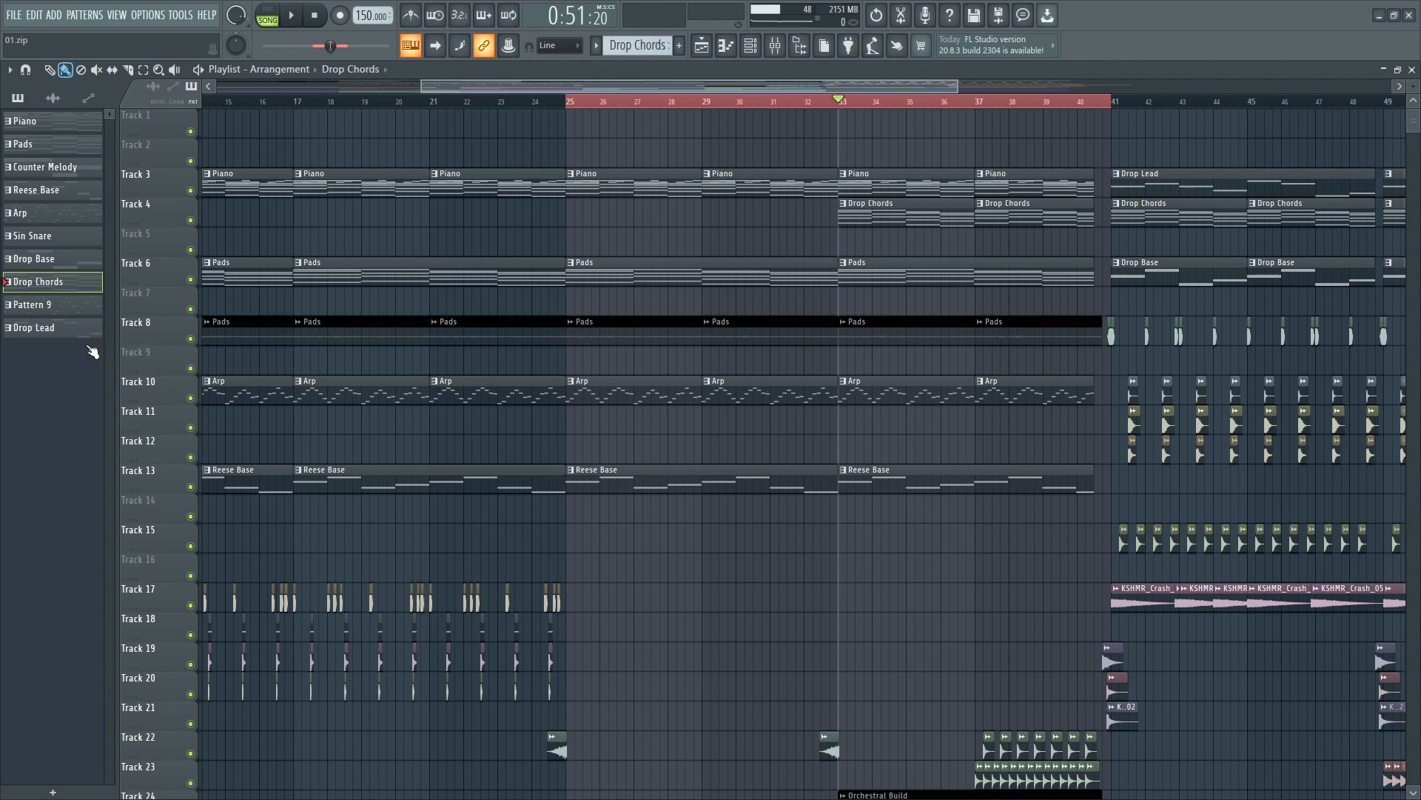
Preview the section from bar 33, then mute Tracks 3, 6, 8, 10 and 13 and play the Drop Chords alone
key("space")
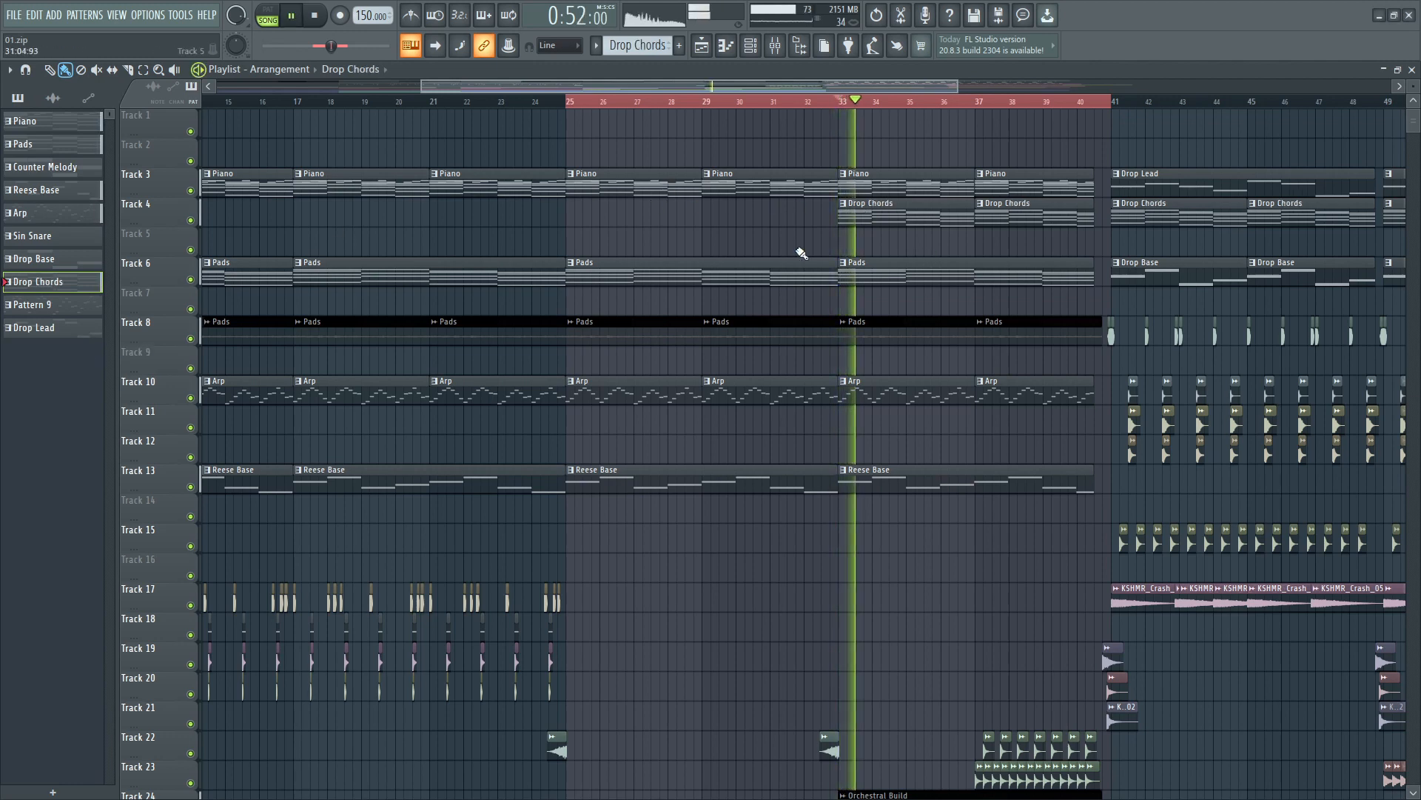
key("space")
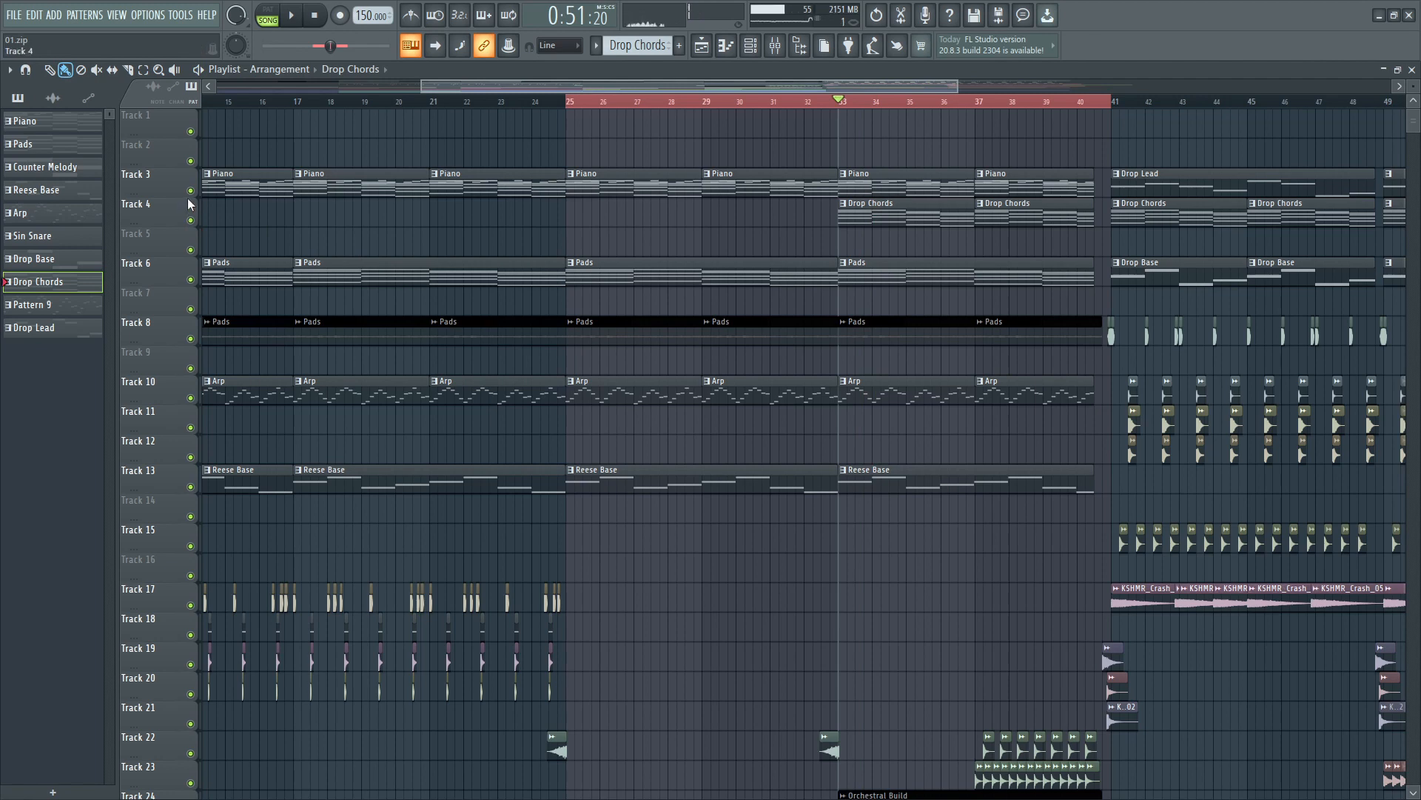
left_click(190, 190)
left_click(190, 279)
left_click(191, 338)
left_click(190, 398)
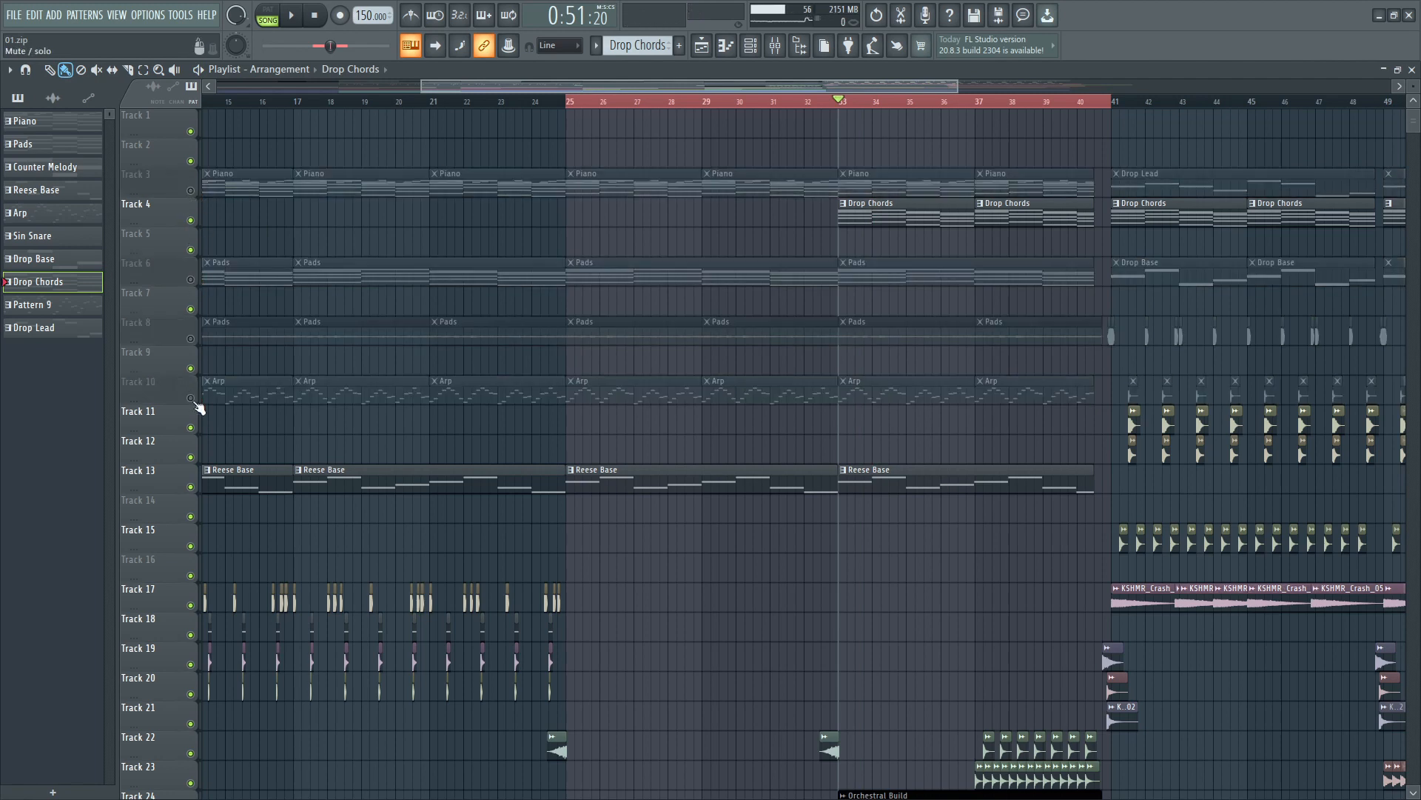
left_click(190, 486)
key("space")
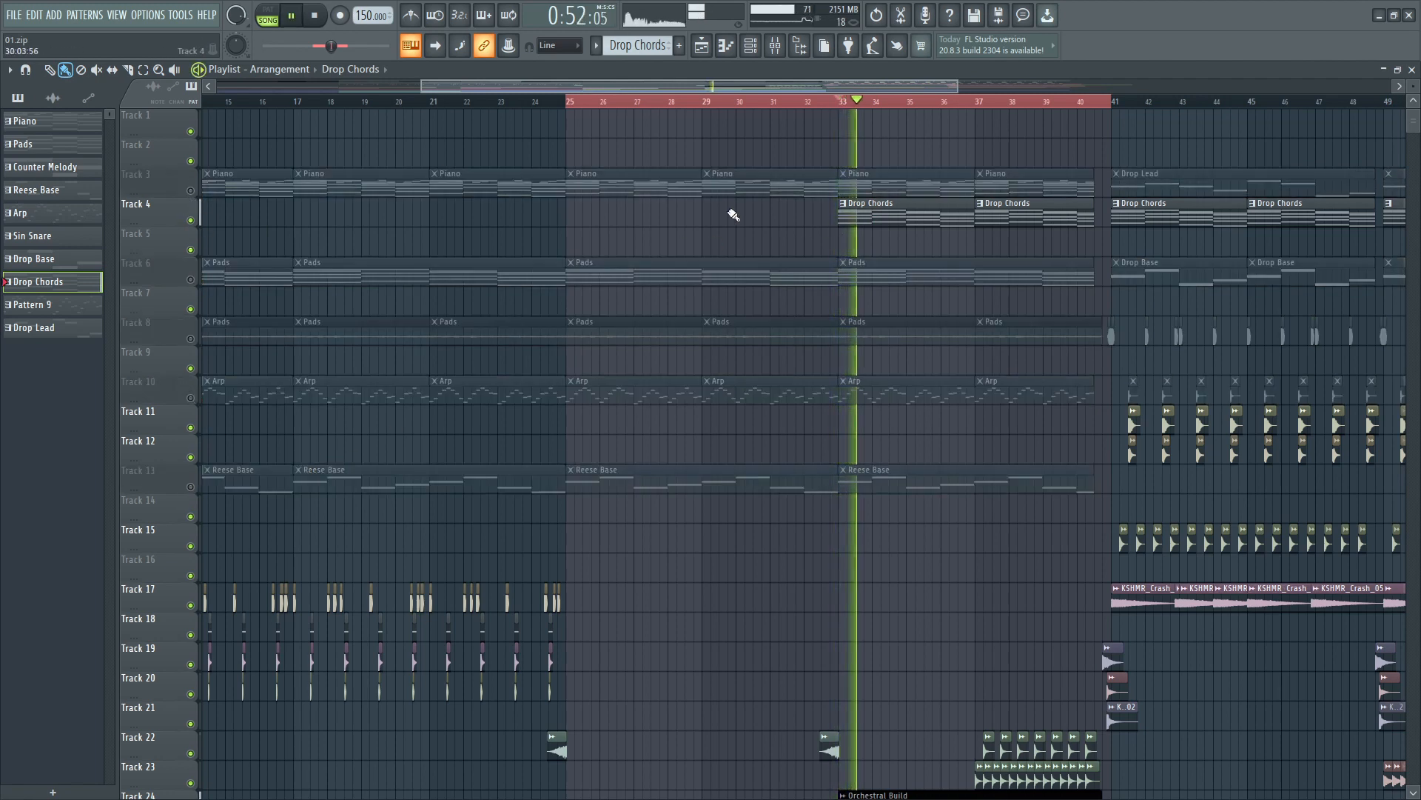
Unmute the Piano, play it from bar 25, skip ahead to just before bar 37 and stop
left_click(569, 104)
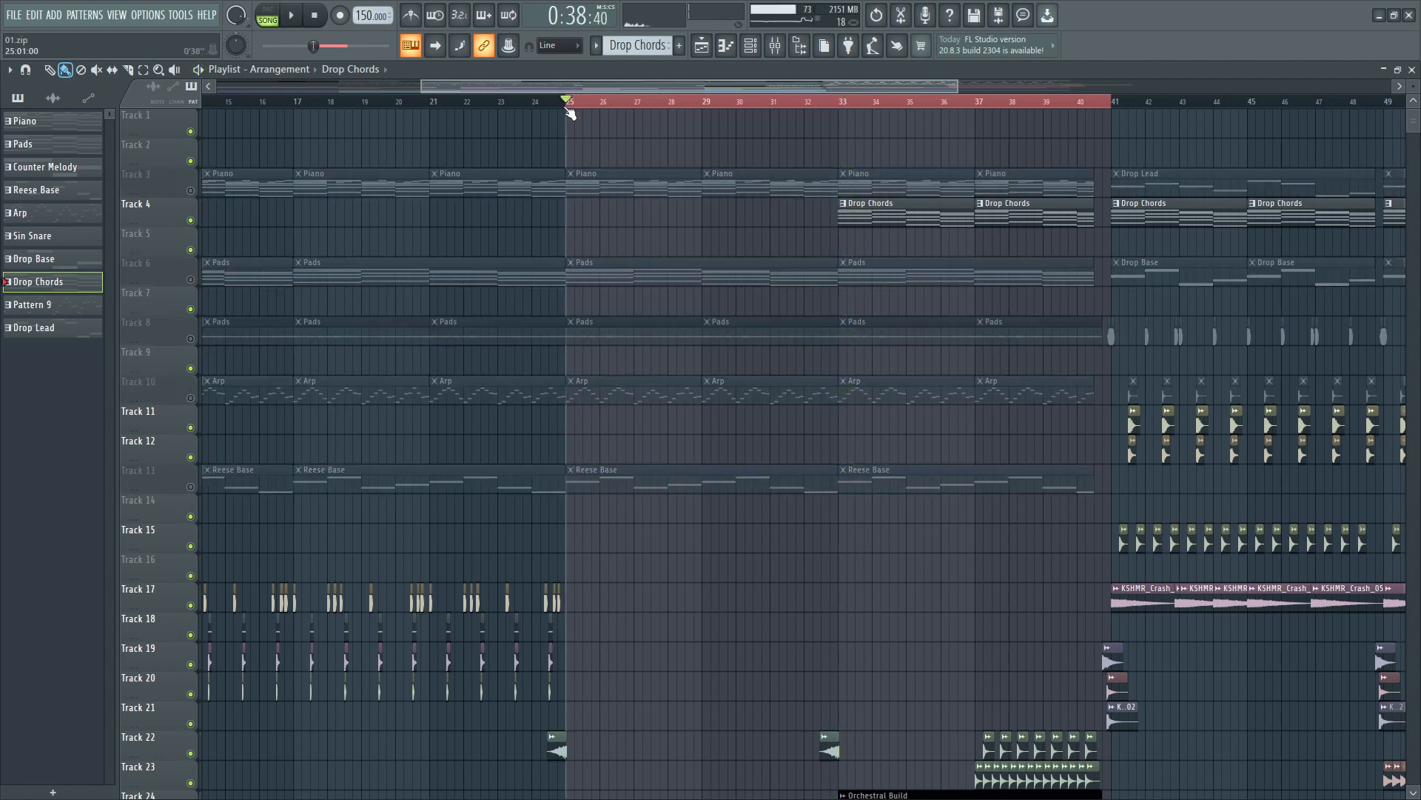
left_click(190, 191)
key("space")
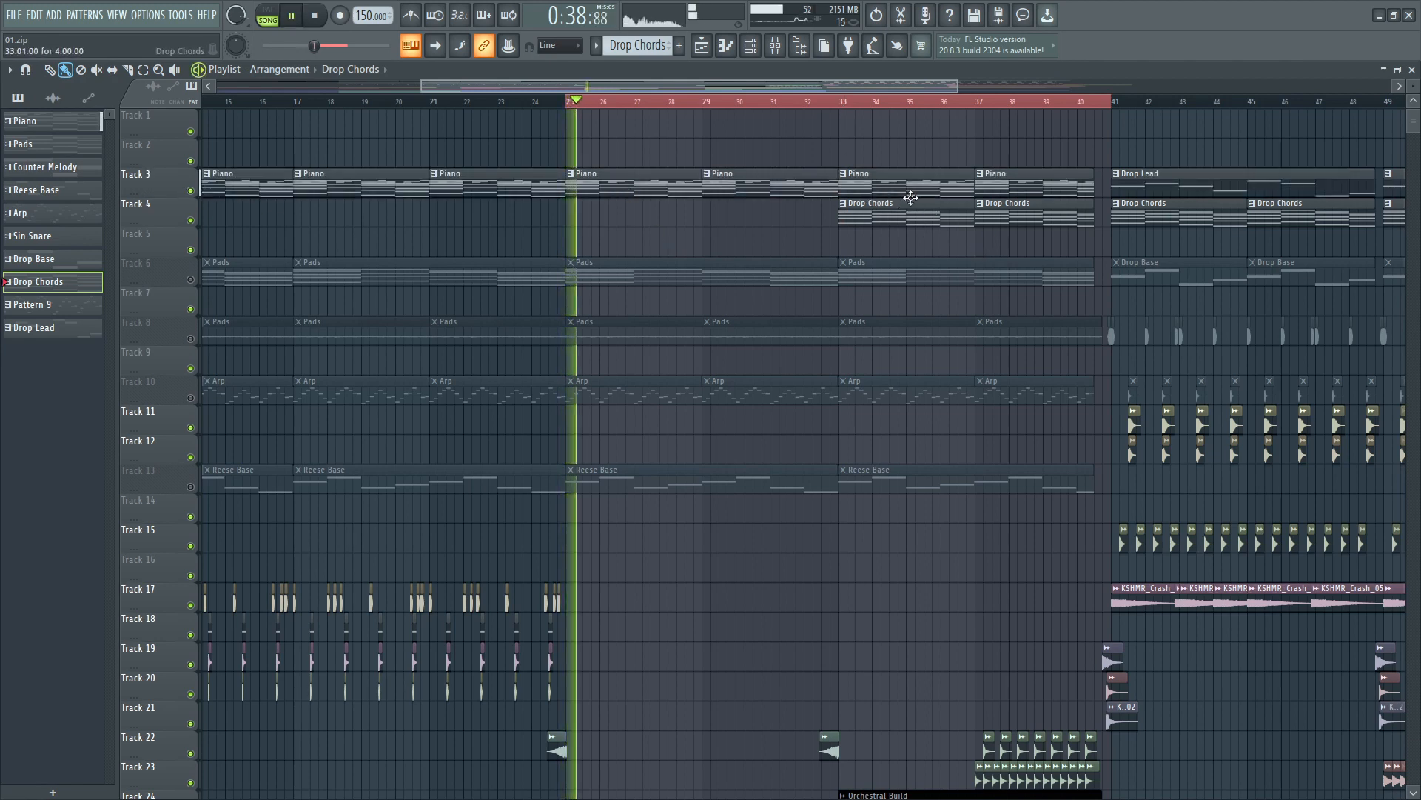
left_click(965, 101)
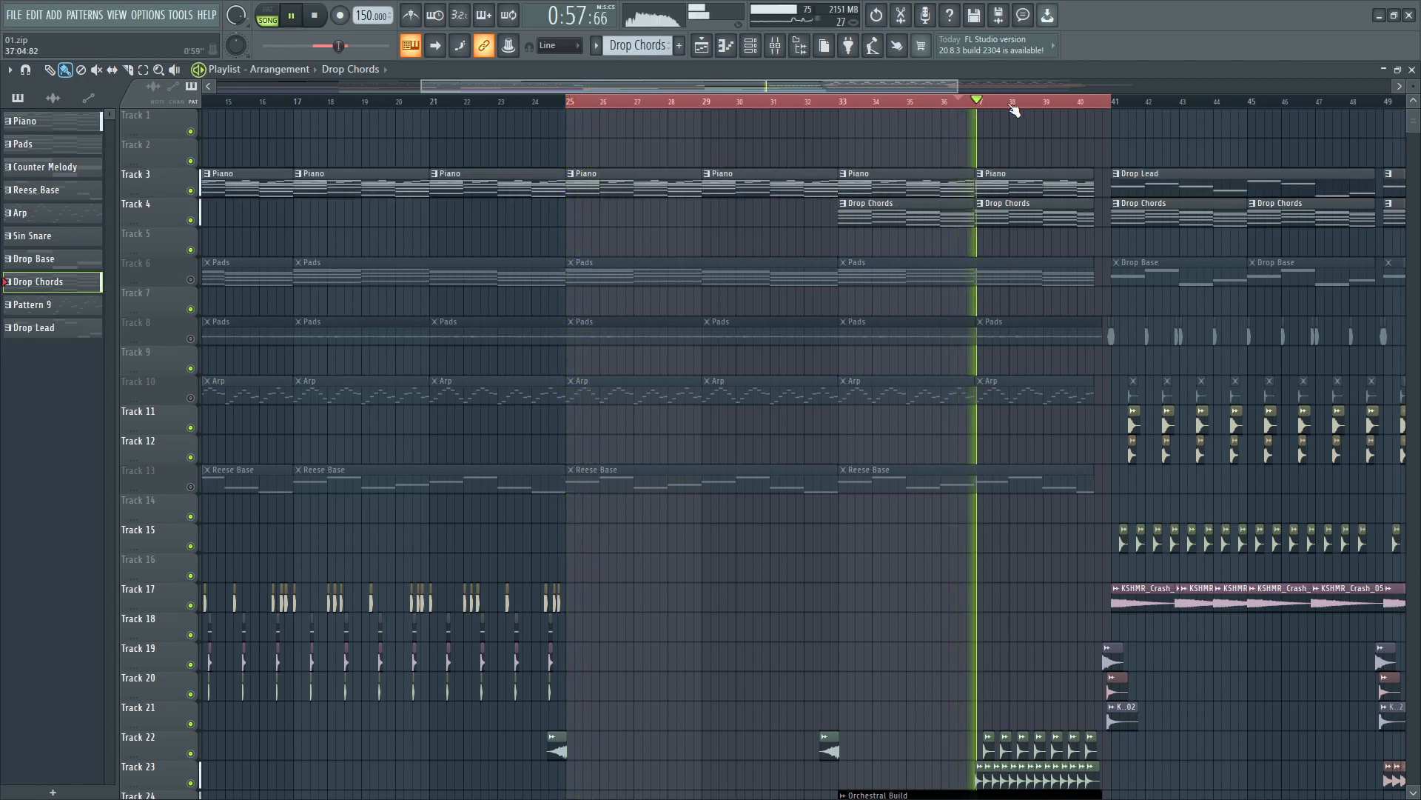
key("space")
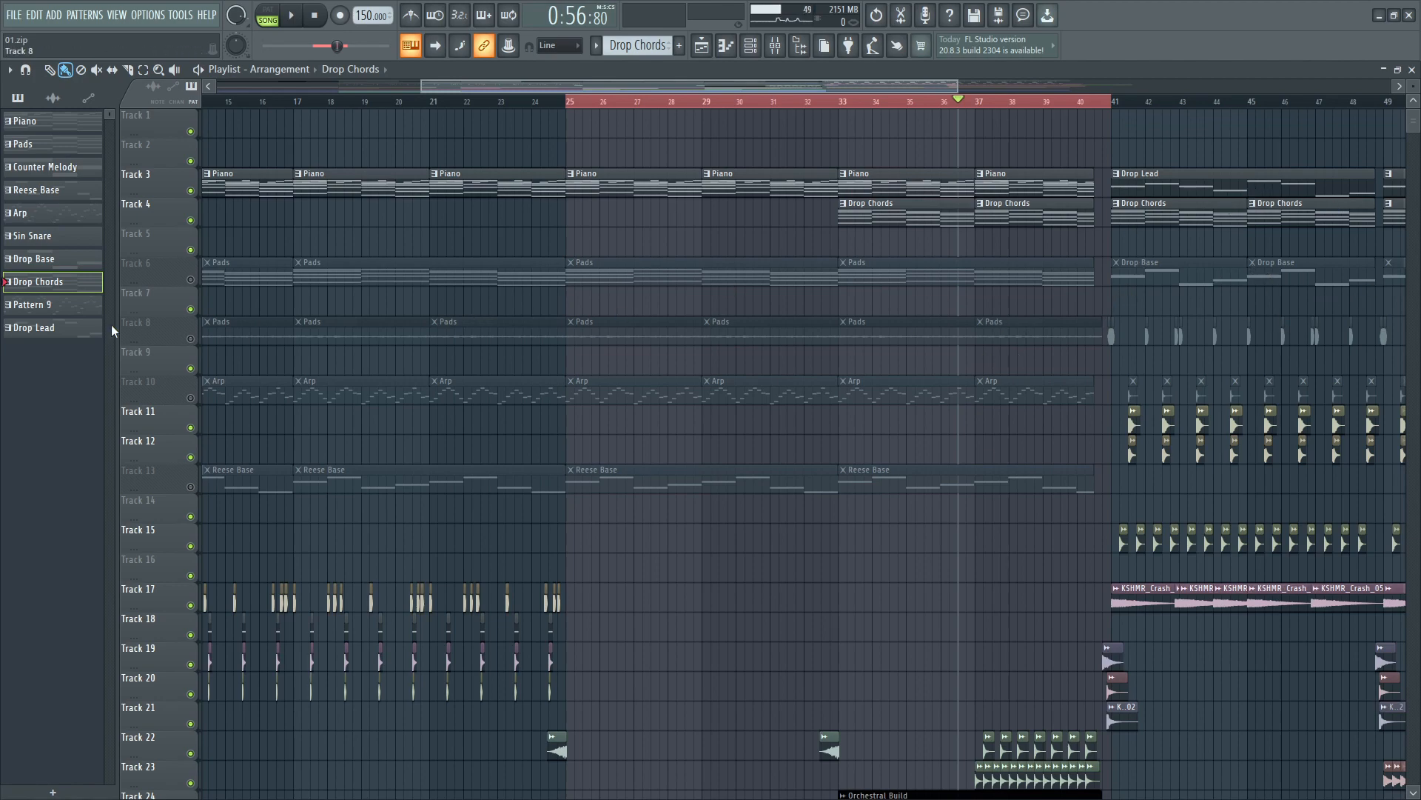
Unmute the Pads on Track 6, play them with the other layers from just before bar 37 and stop
left_click(193, 280)
key("space")
scroll(993, 413, "down", 5)
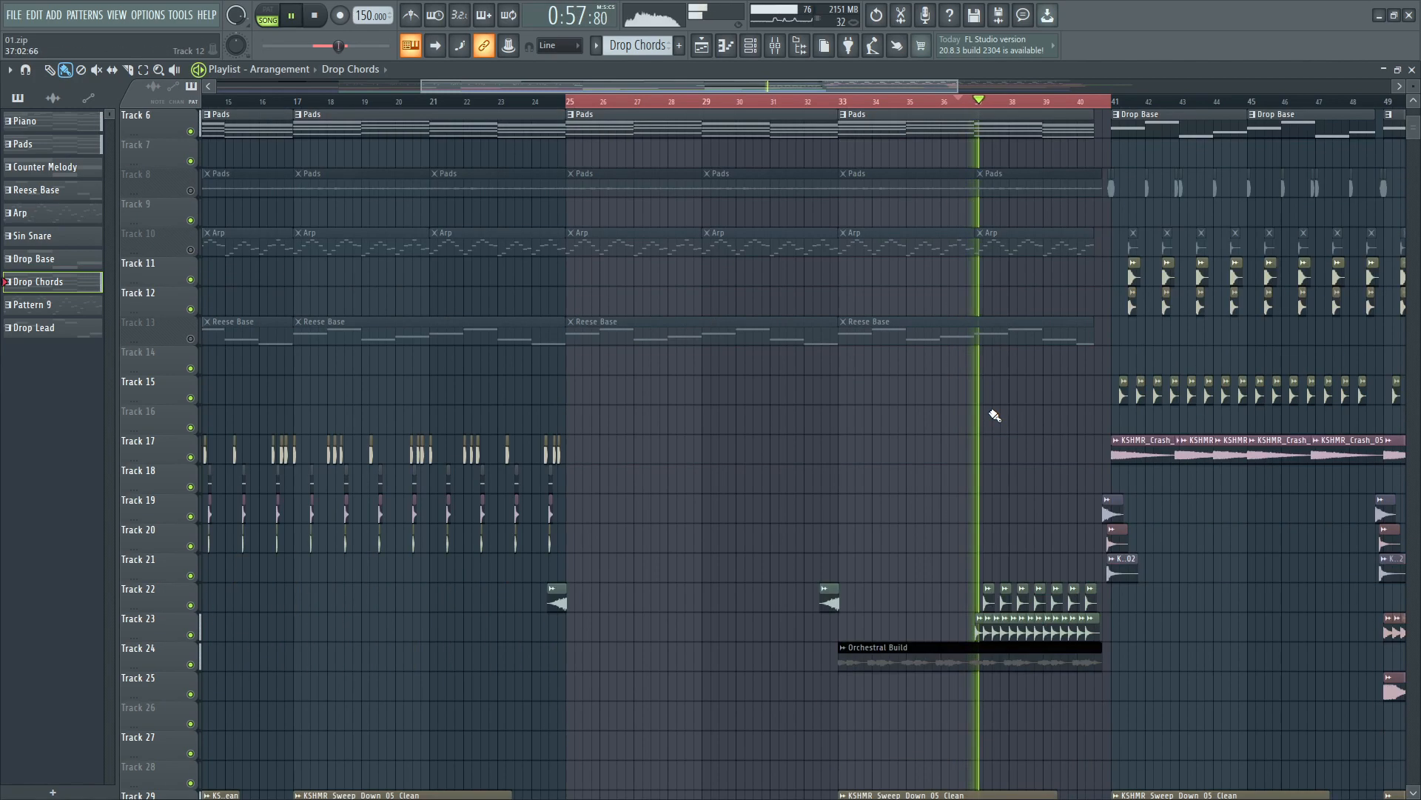
scroll(994, 415, "up", 4)
key("space")
Solo the Orchestral Build on Track 24 and place the playhead at bar 33
scroll(993, 413, "down", 6)
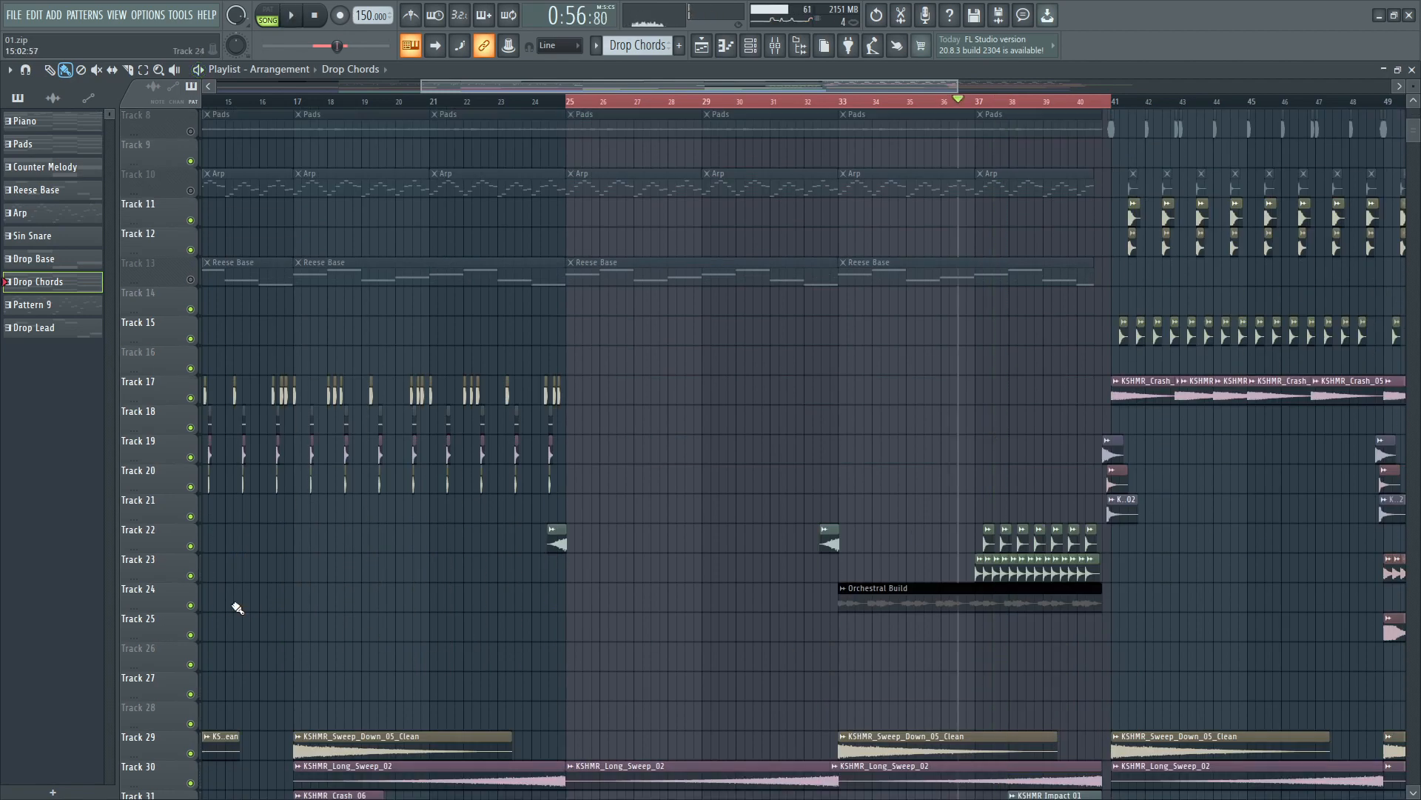
left_click(192, 606, "ctrl")
left_click(834, 104)
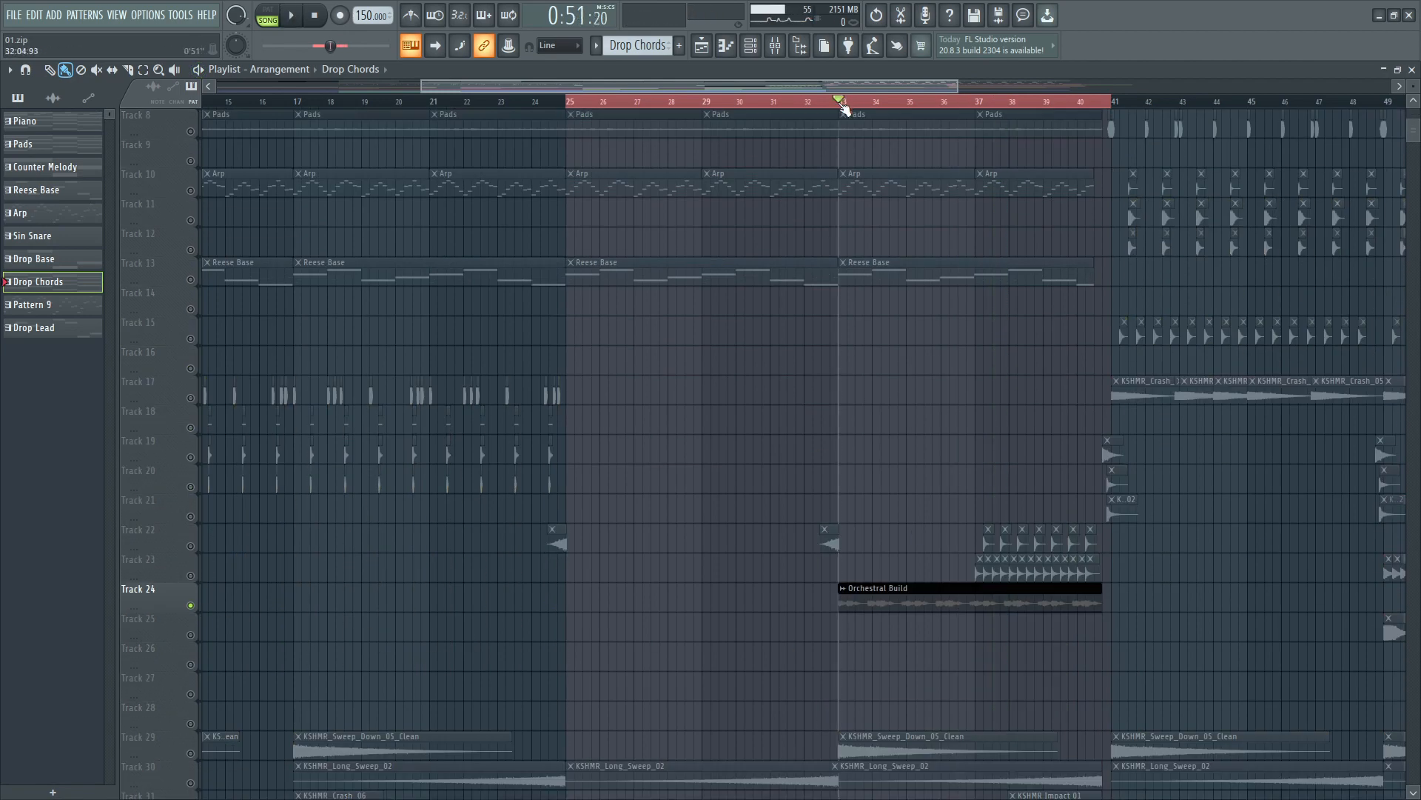
Examine the sweep, clap and impact clips below the Orchestral Build and take Track 24 out of solo
scroll(972, 395, "down", 6)
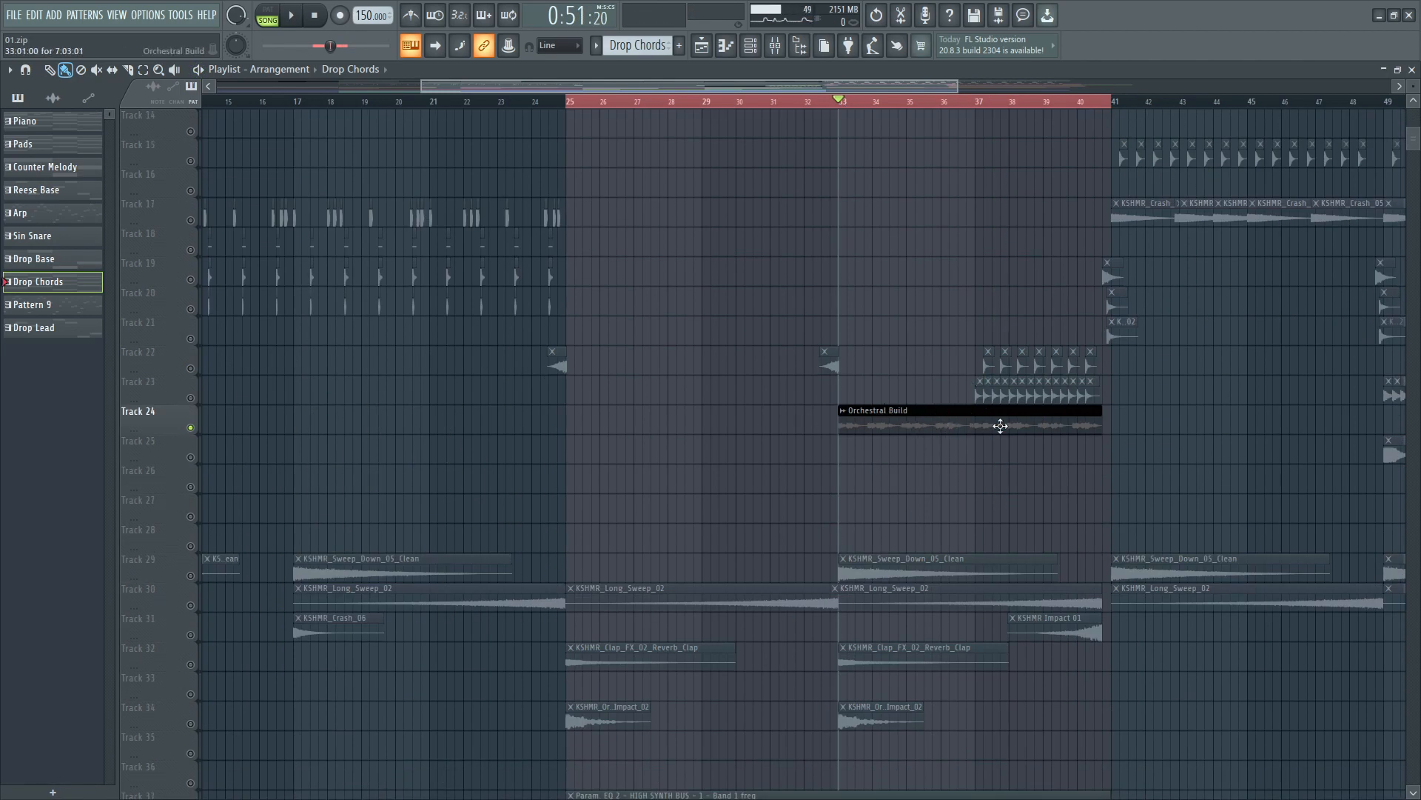
scroll(896, 544, "down", 3)
scroll(595, 478, "down", 1)
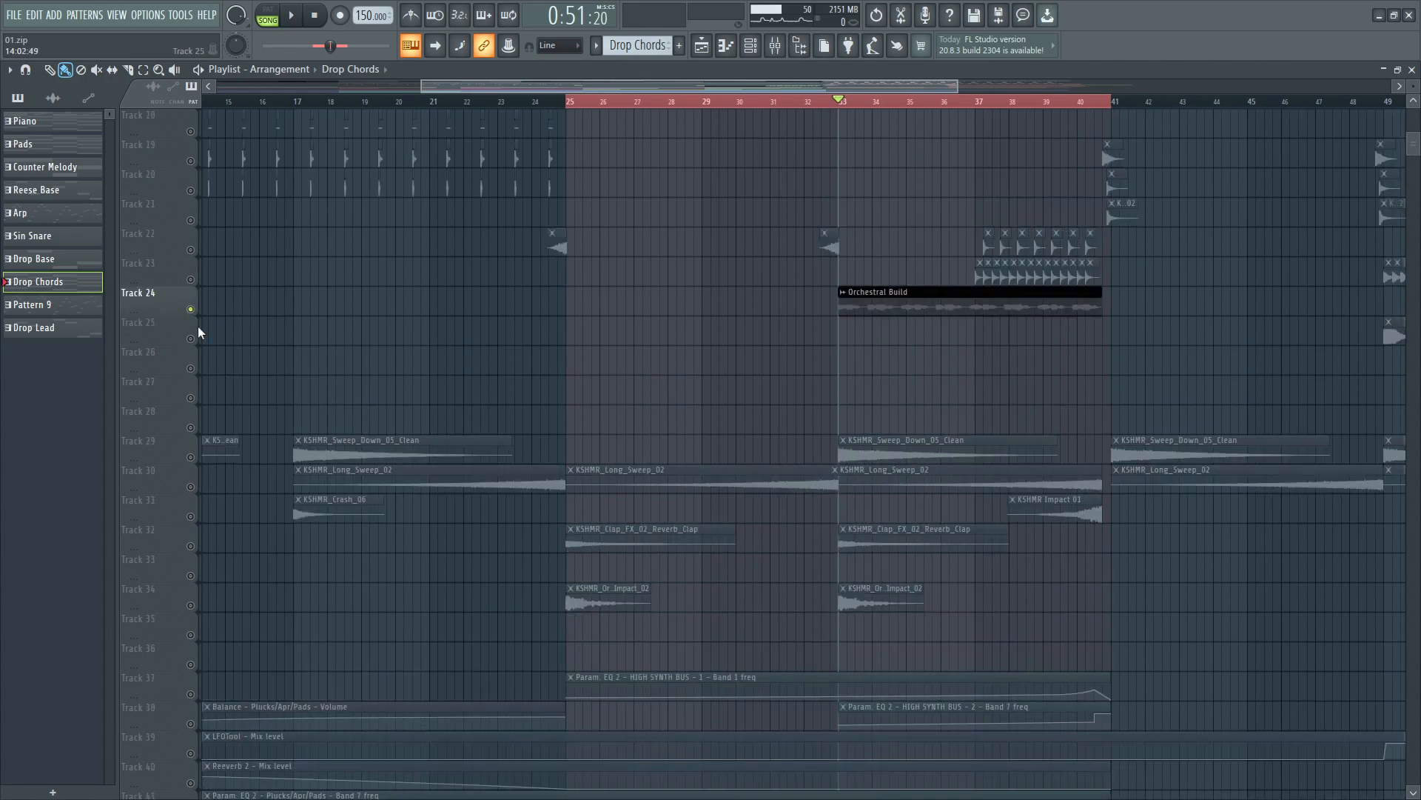
scroll(198, 332, "up", 17)
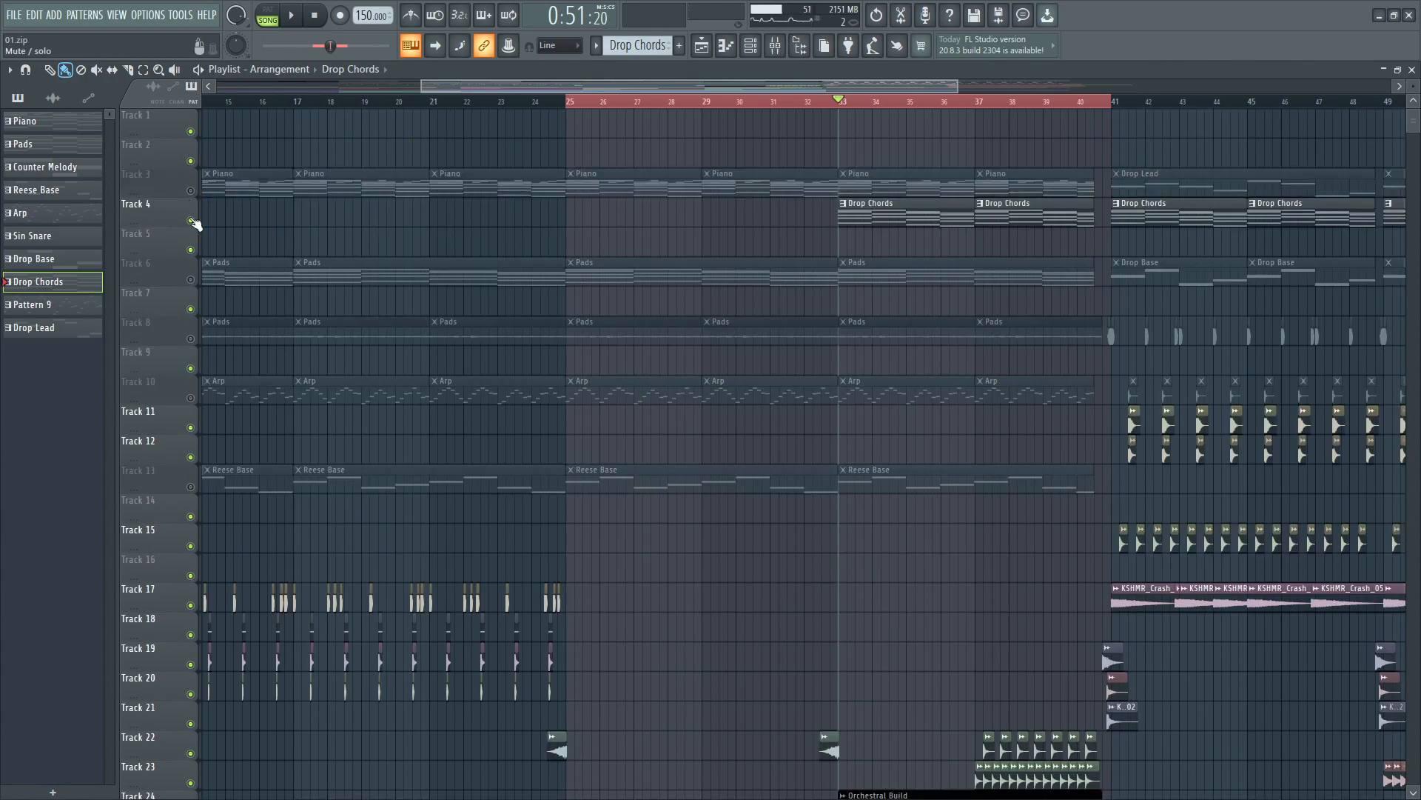
Play the Orchestral Build with its sweeps and impacts from bar 33 and stop past bar 36
key("space")
scroll(921, 491, "down", 12)
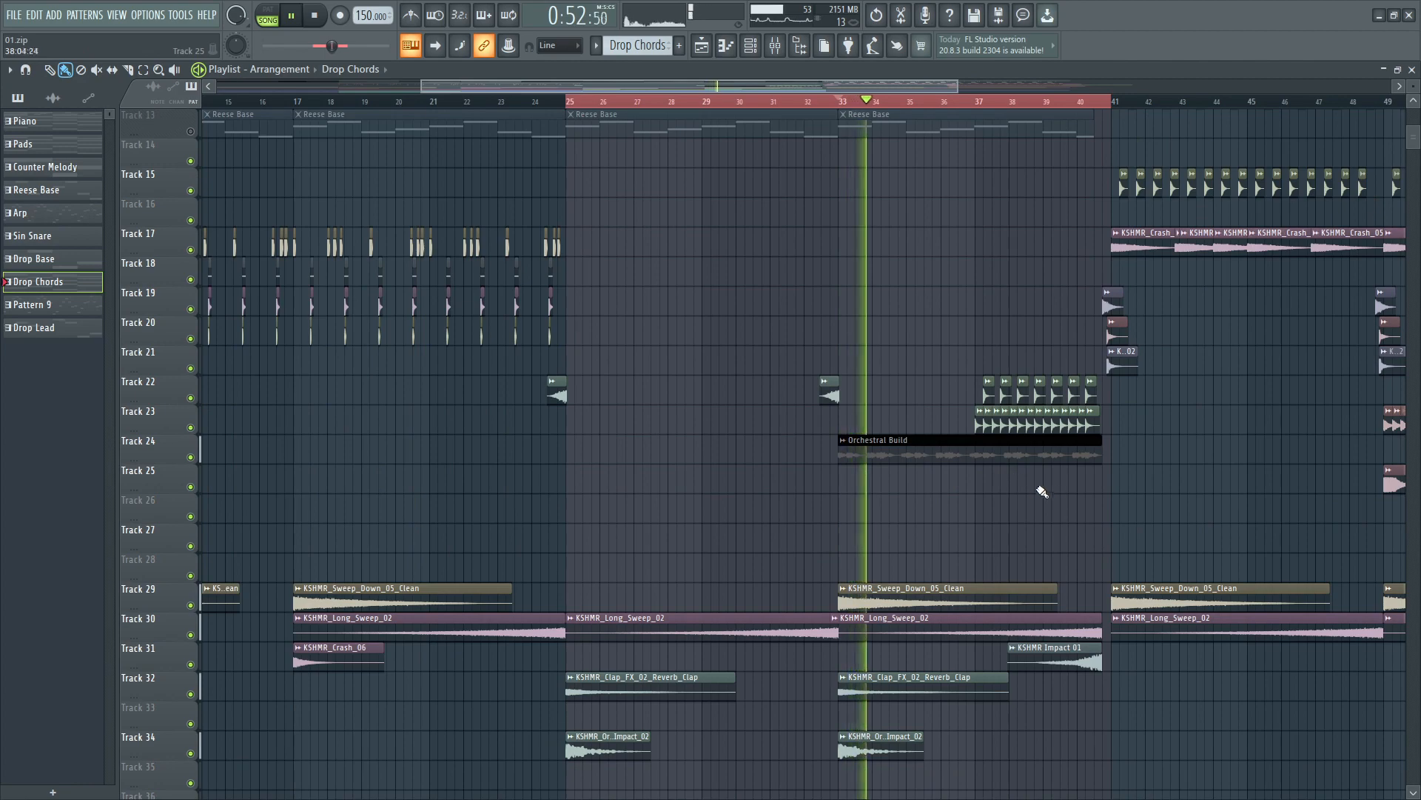
scroll(1168, 492, "up", 2)
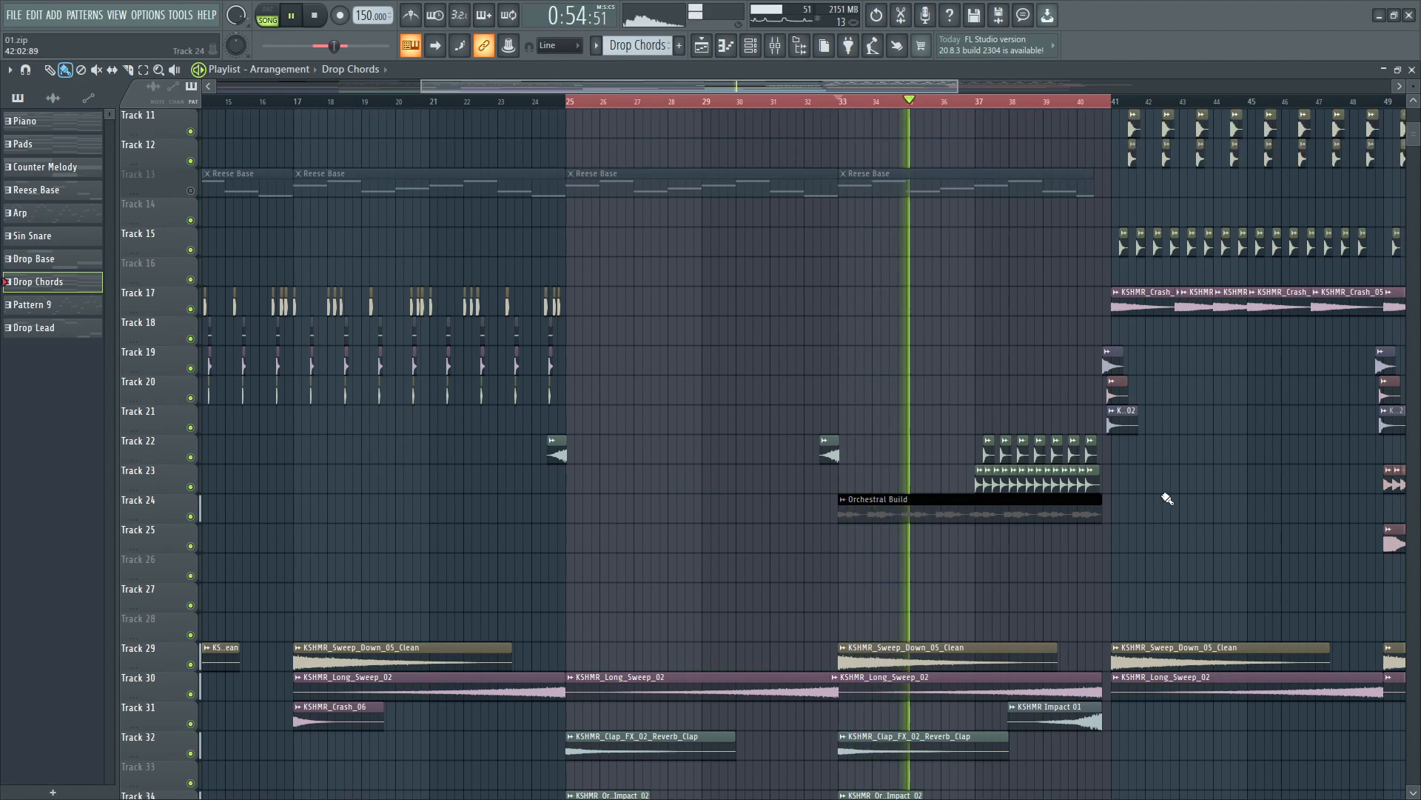
scroll(1158, 508, "up", 3)
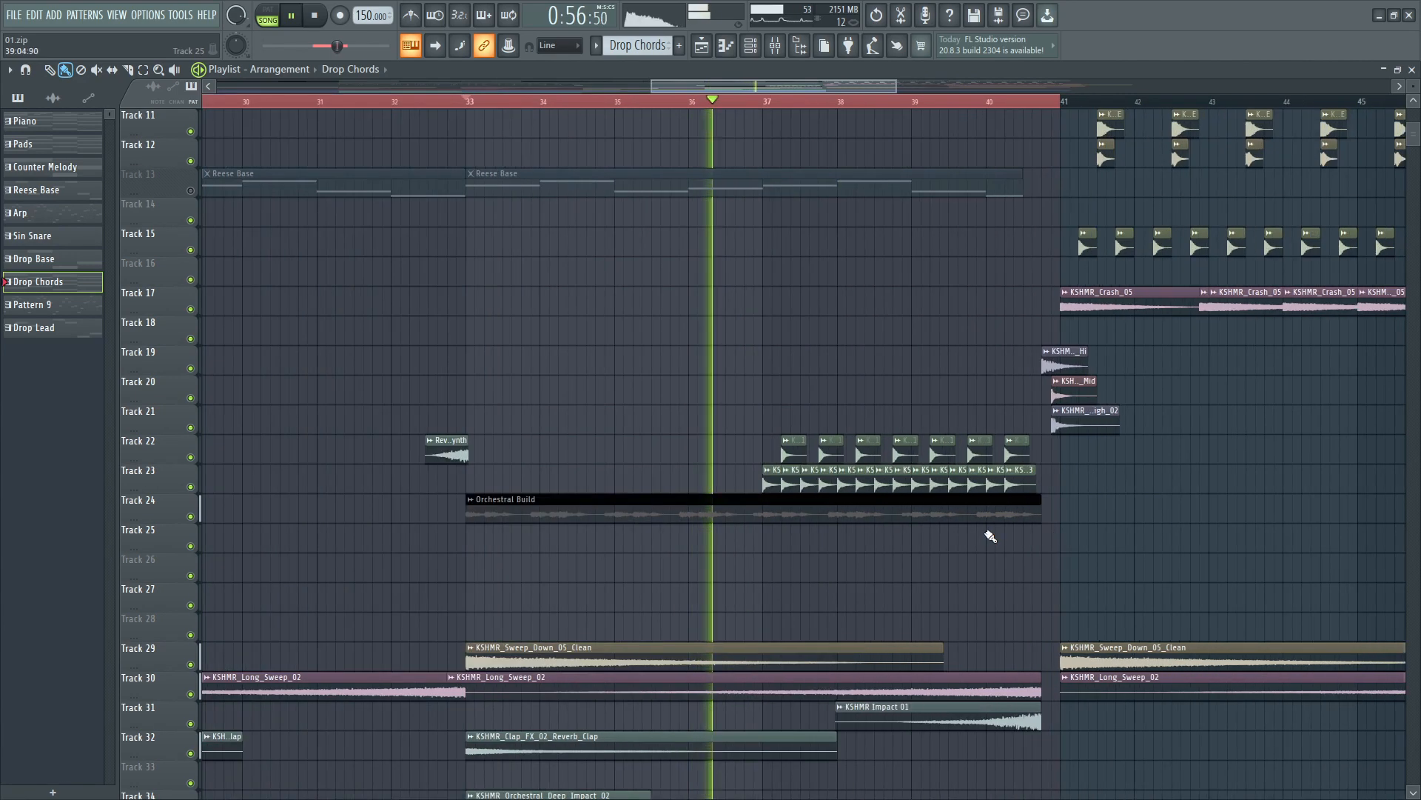
key("space")
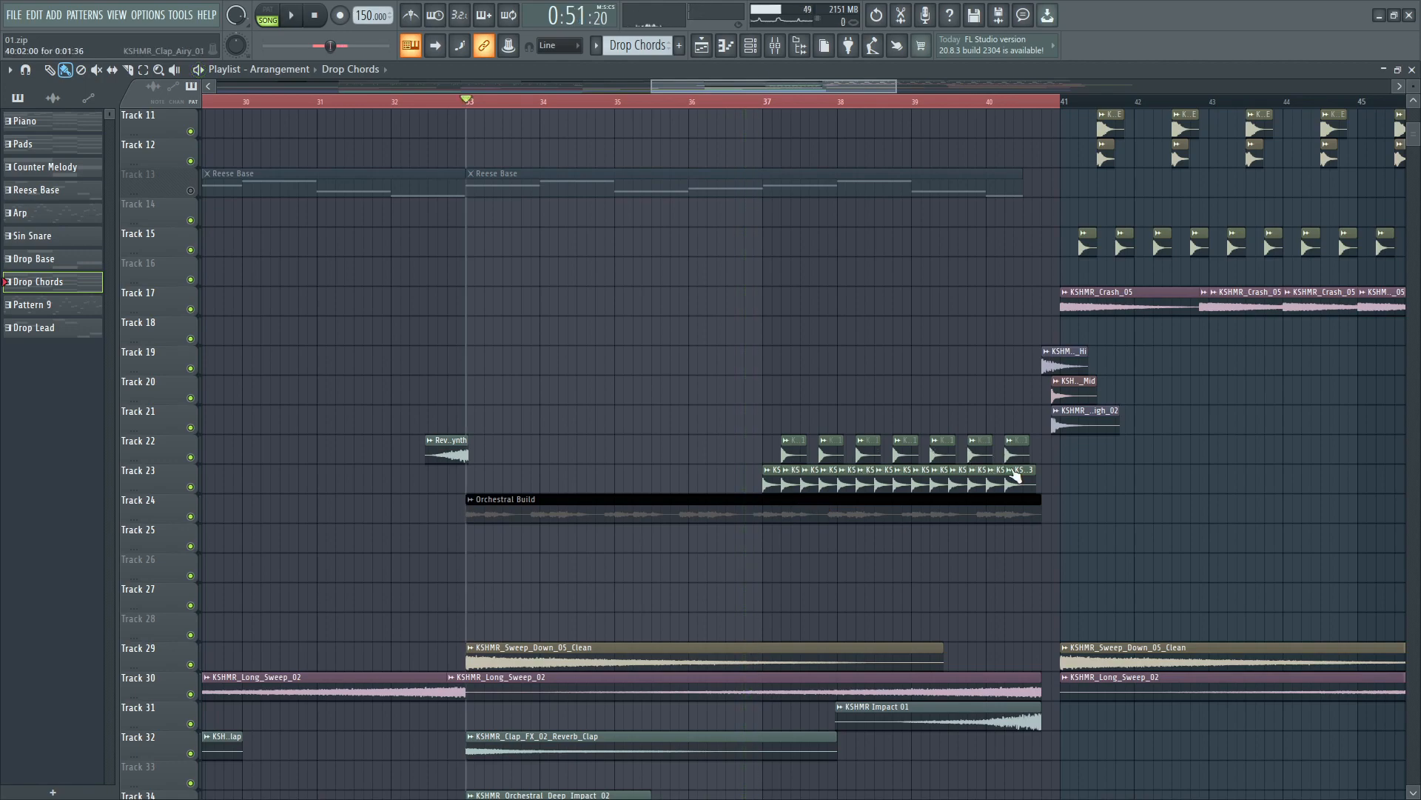
Play the build-up's clap and sweep clips on Tracks 22 to 31 from bar 37 and stop before bar 41
left_click(766, 104)
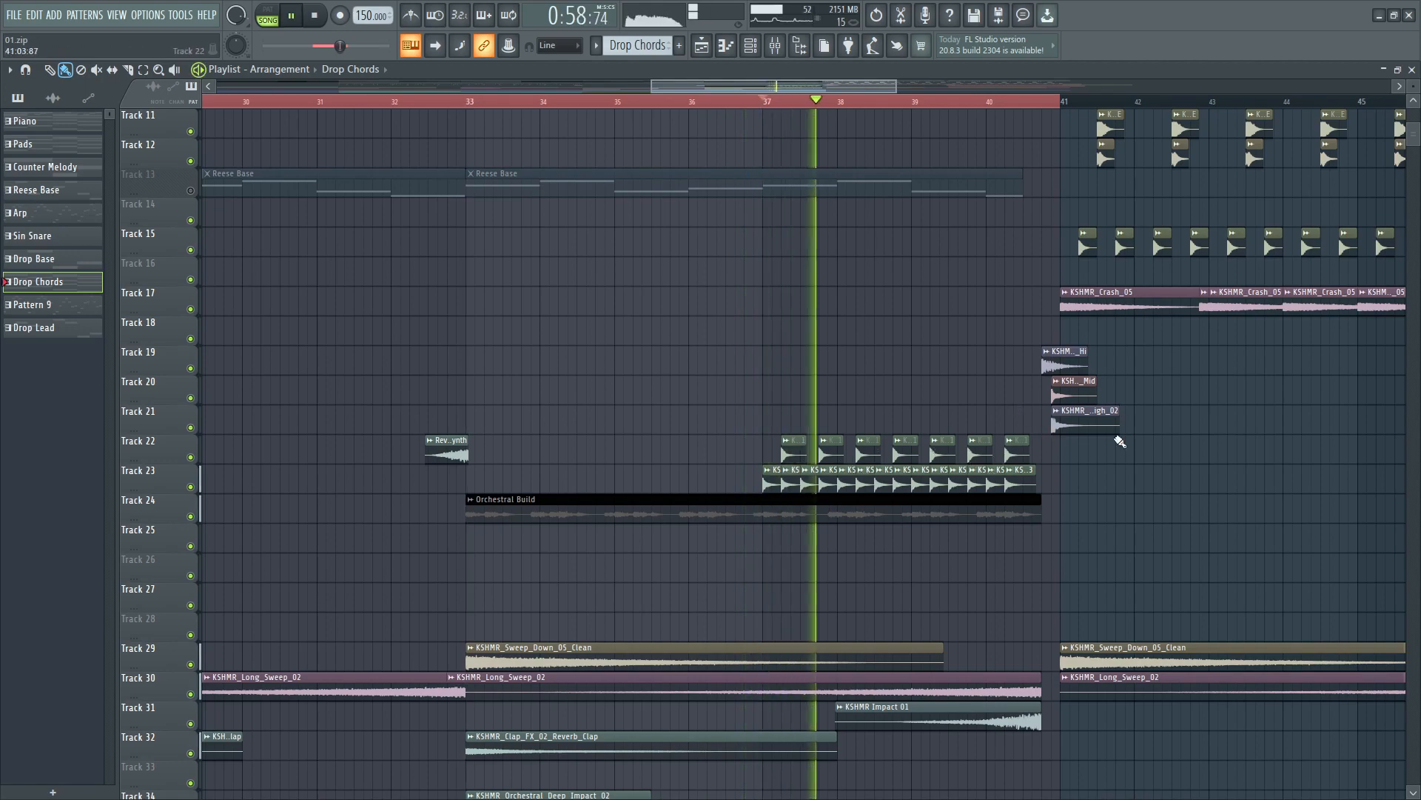
scroll(1114, 454, "down", 6)
scroll(1110, 450, "up", 4)
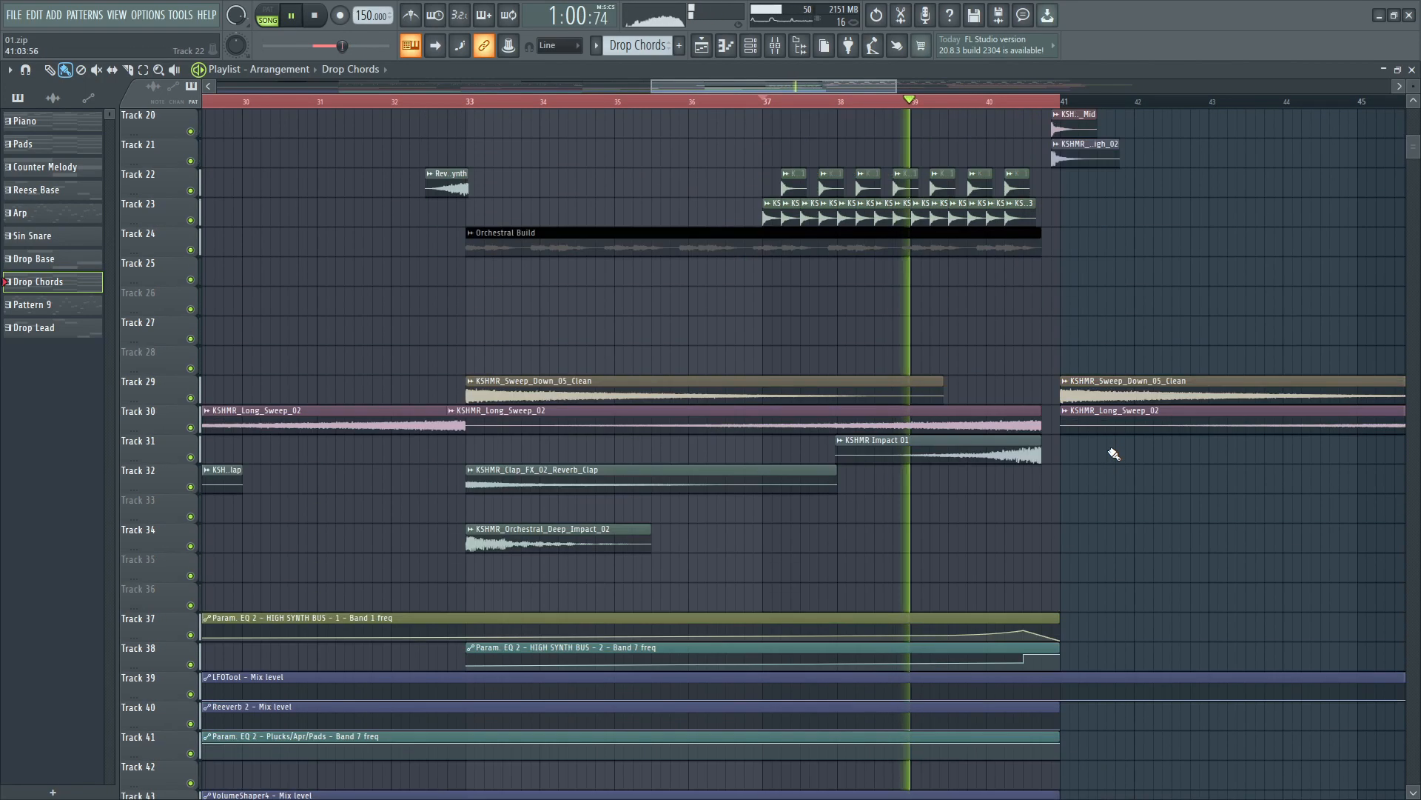
scroll(1114, 455, "up", 3)
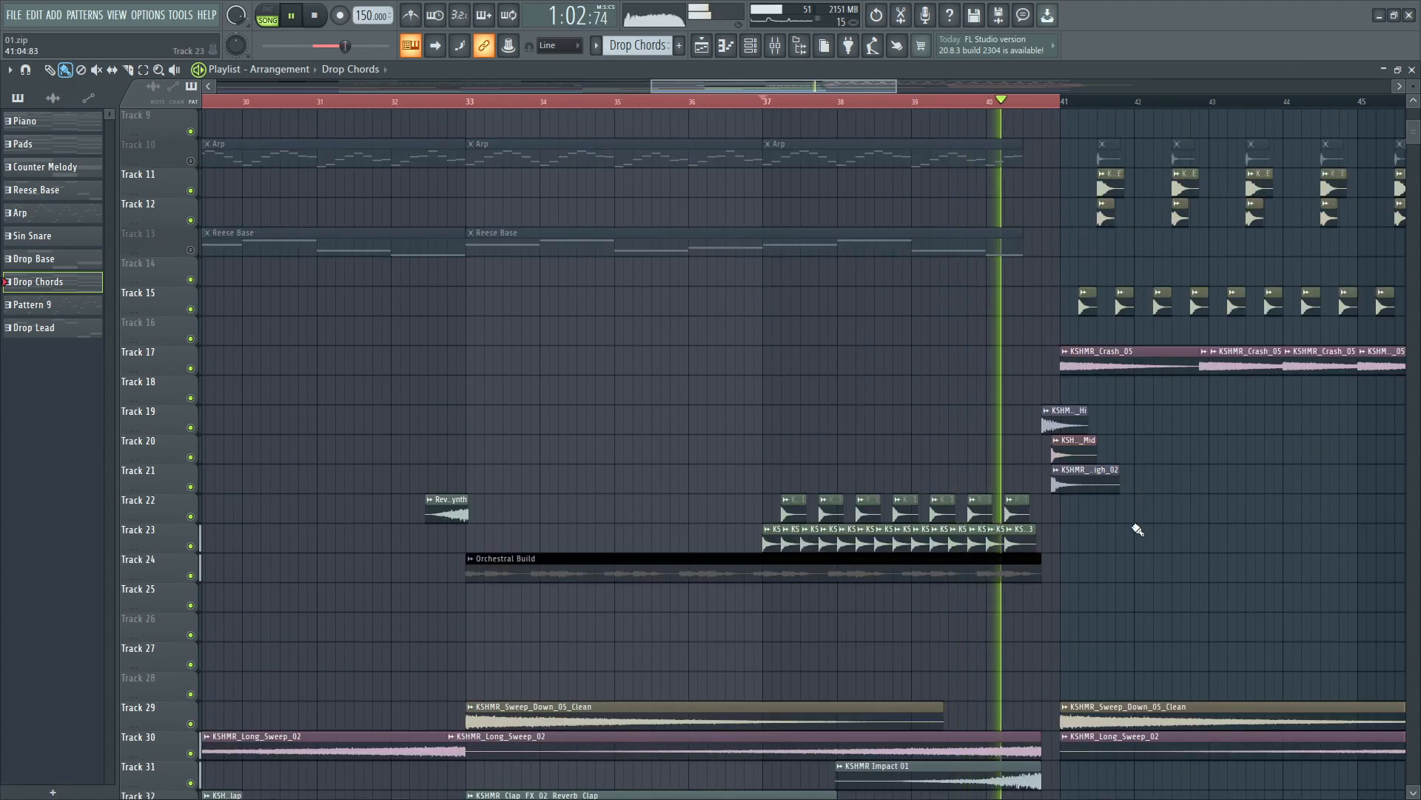
key("space")
Unmute the Reese Base, Arp, both Pads tracks, Piano and Drop Chords on Tracks 13, 10, 8, 6, 3 and 4
scroll(613, 507, "up", 4)
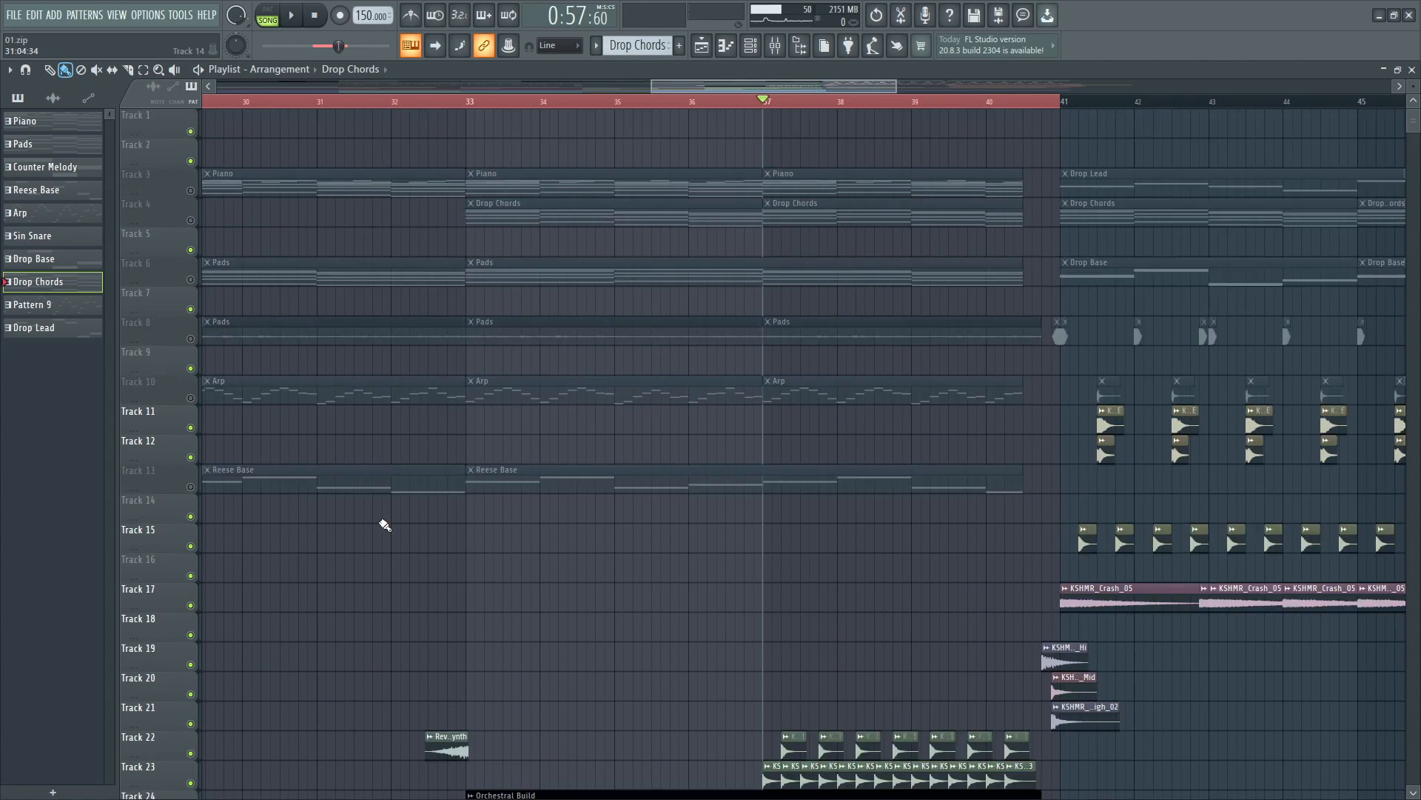
left_click(190, 487)
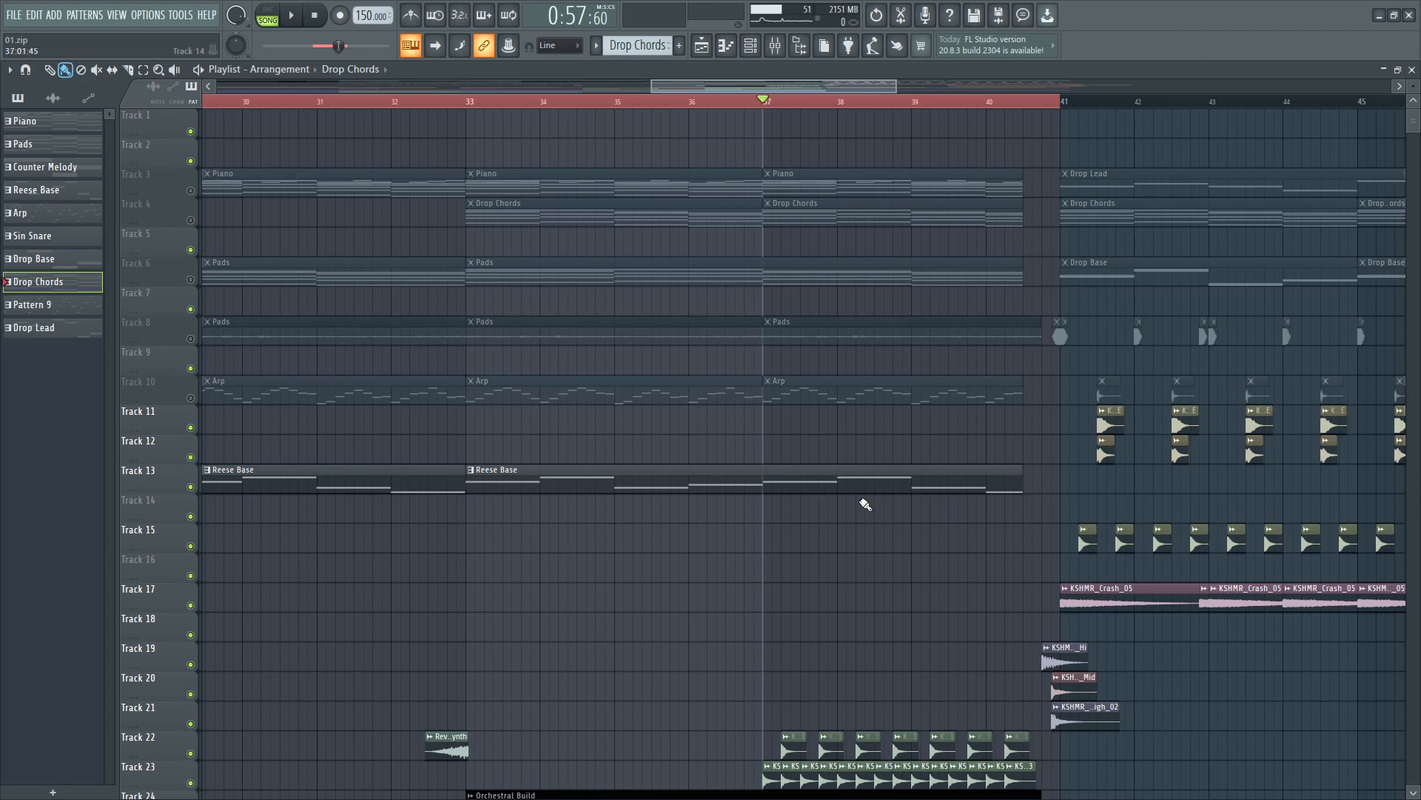
left_click(190, 397)
left_click(190, 339)
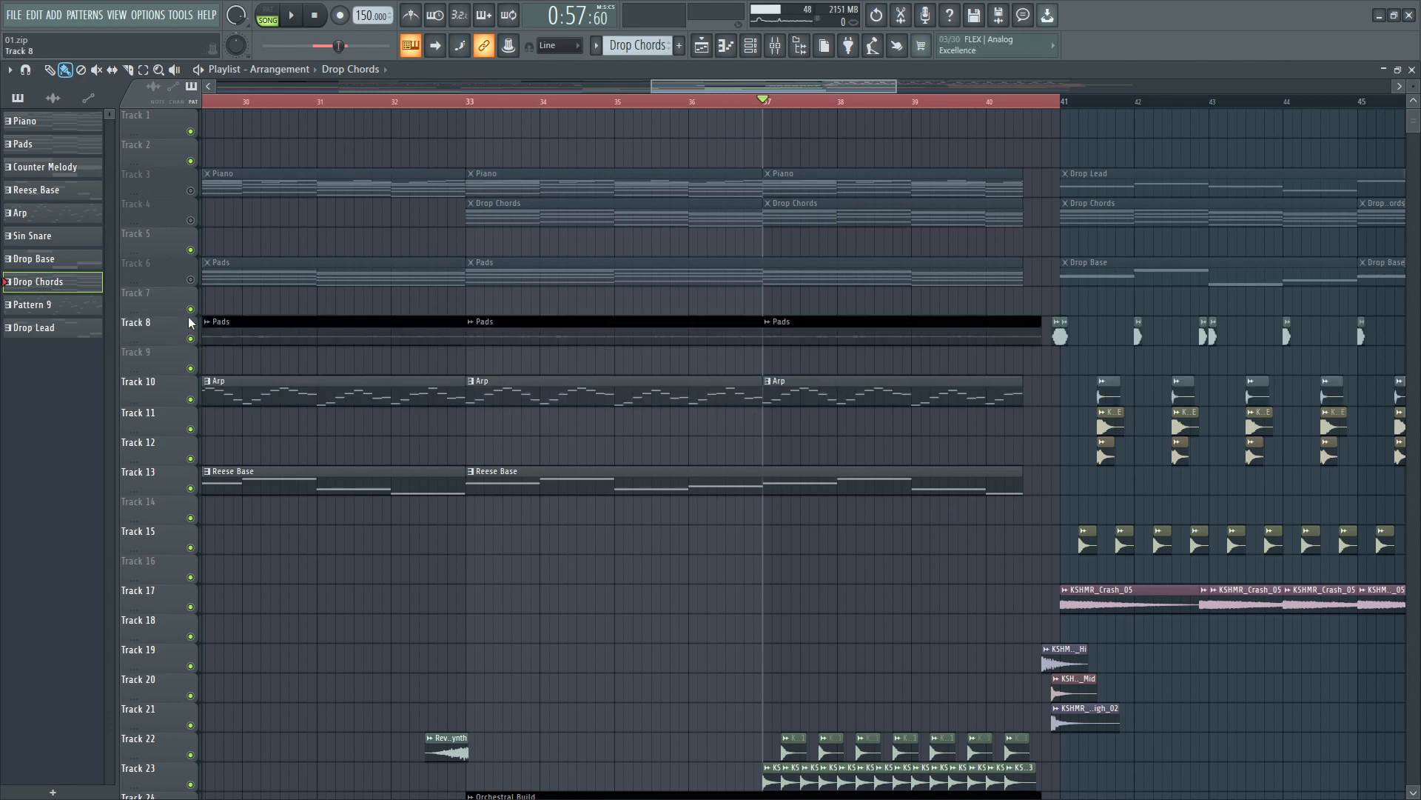
left_click(190, 279)
left_click(190, 191)
left_click(190, 220)
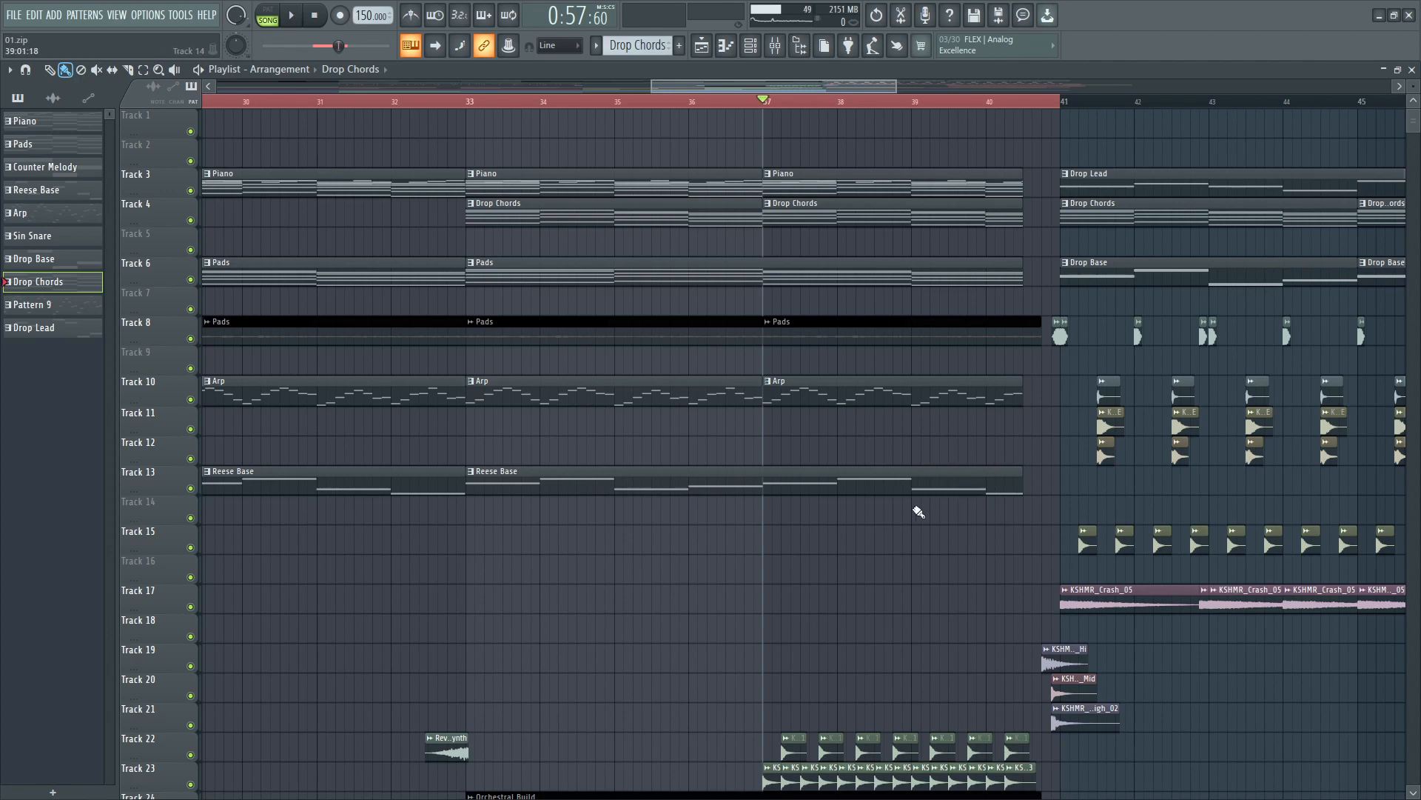
scroll(940, 511, "down", 5)
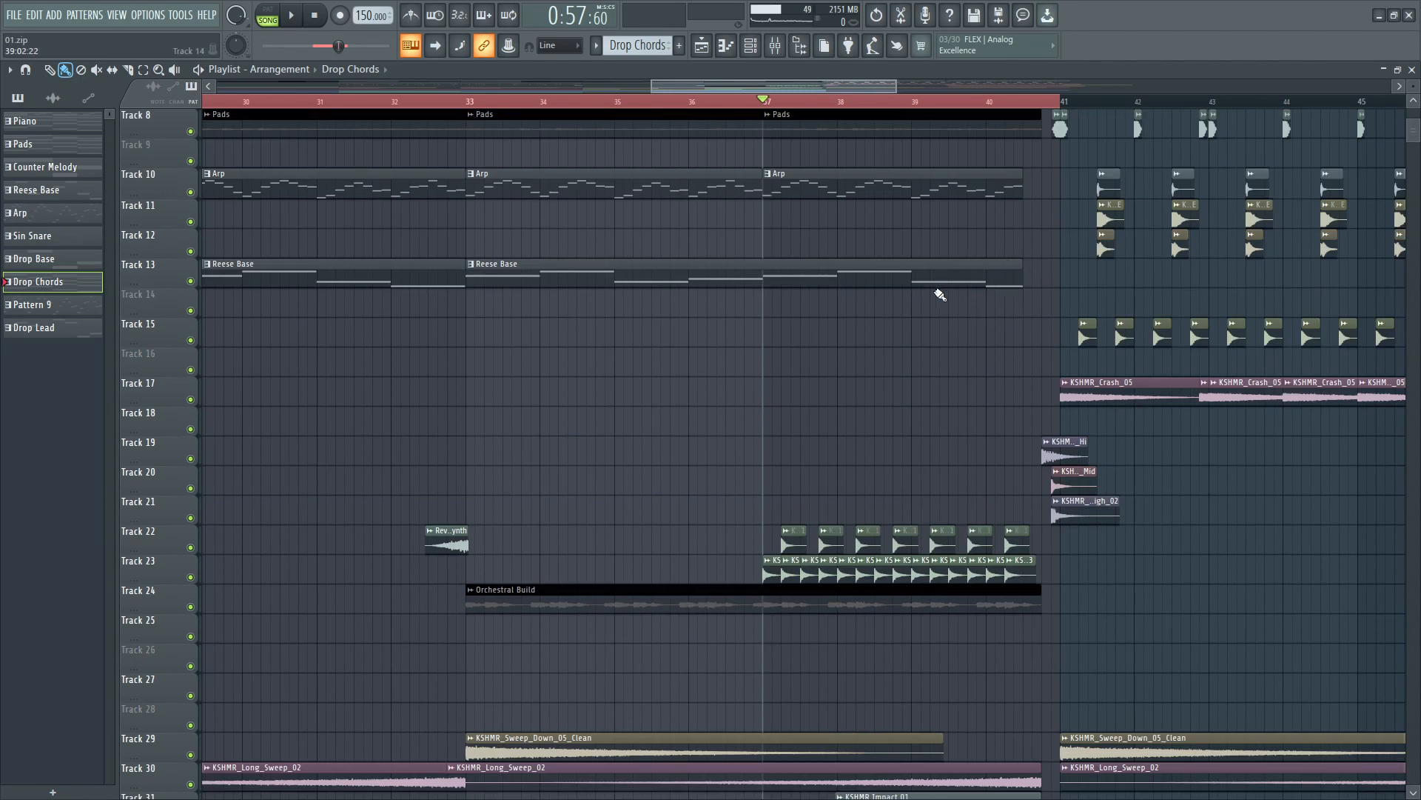
scroll(833, 298, "down", 4)
scroll(927, 297, "up", 4)
scroll(938, 270, "up", 5)
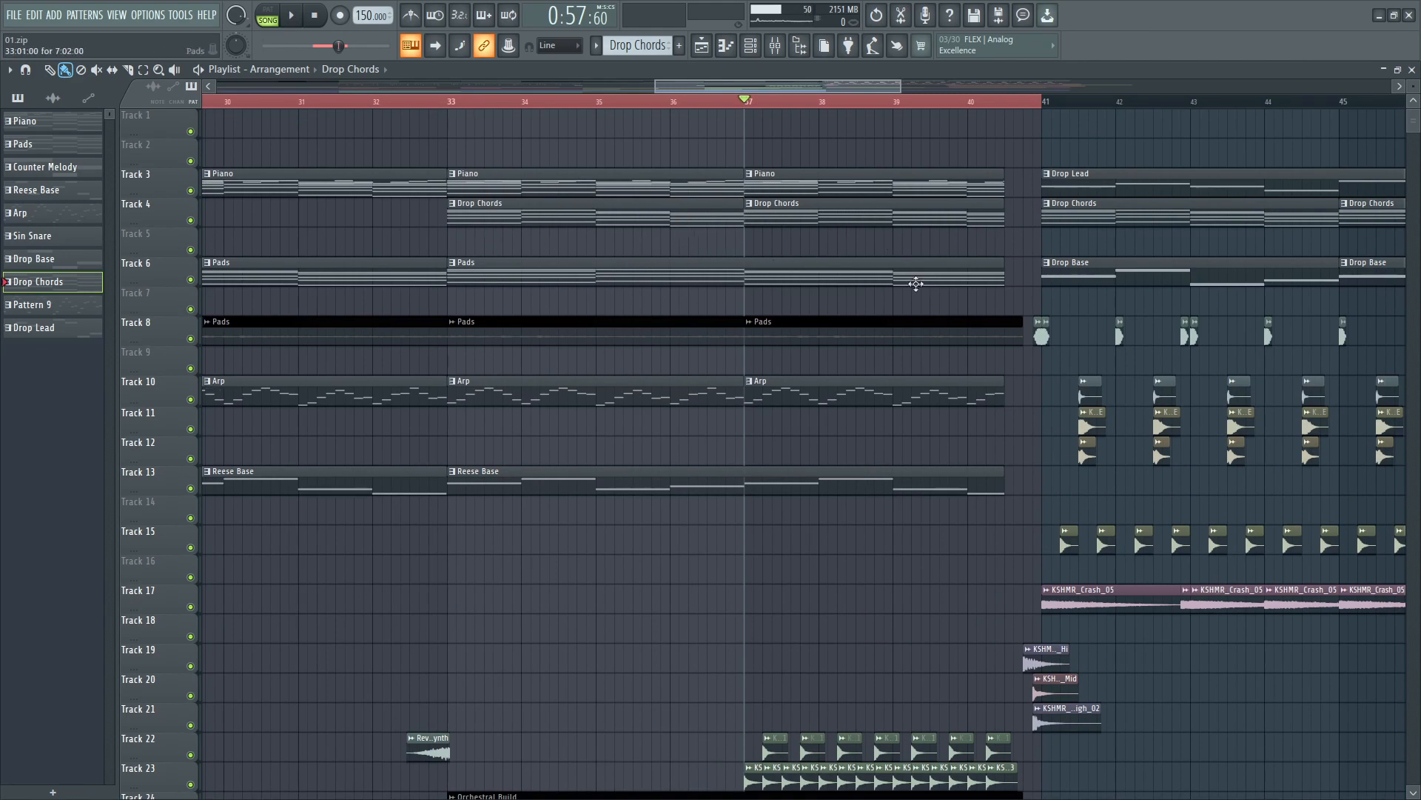
scroll(916, 283, "down", 3, "ctrl")
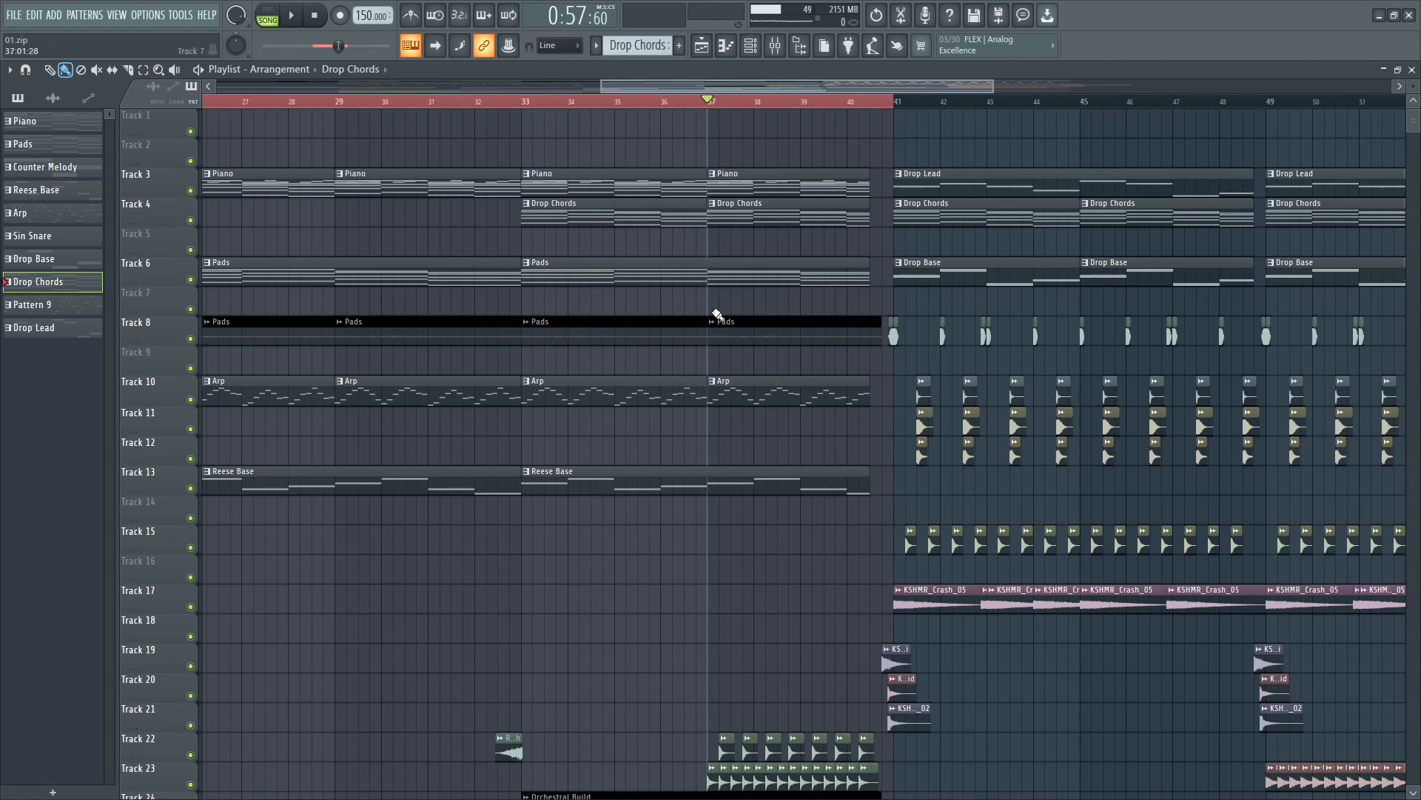
Play the build-up from bar 37 while watching the Fruity parametric EQ 2 on HIGH SYNTH BUS - 1, stop and close the EQ
left_click(775, 53)
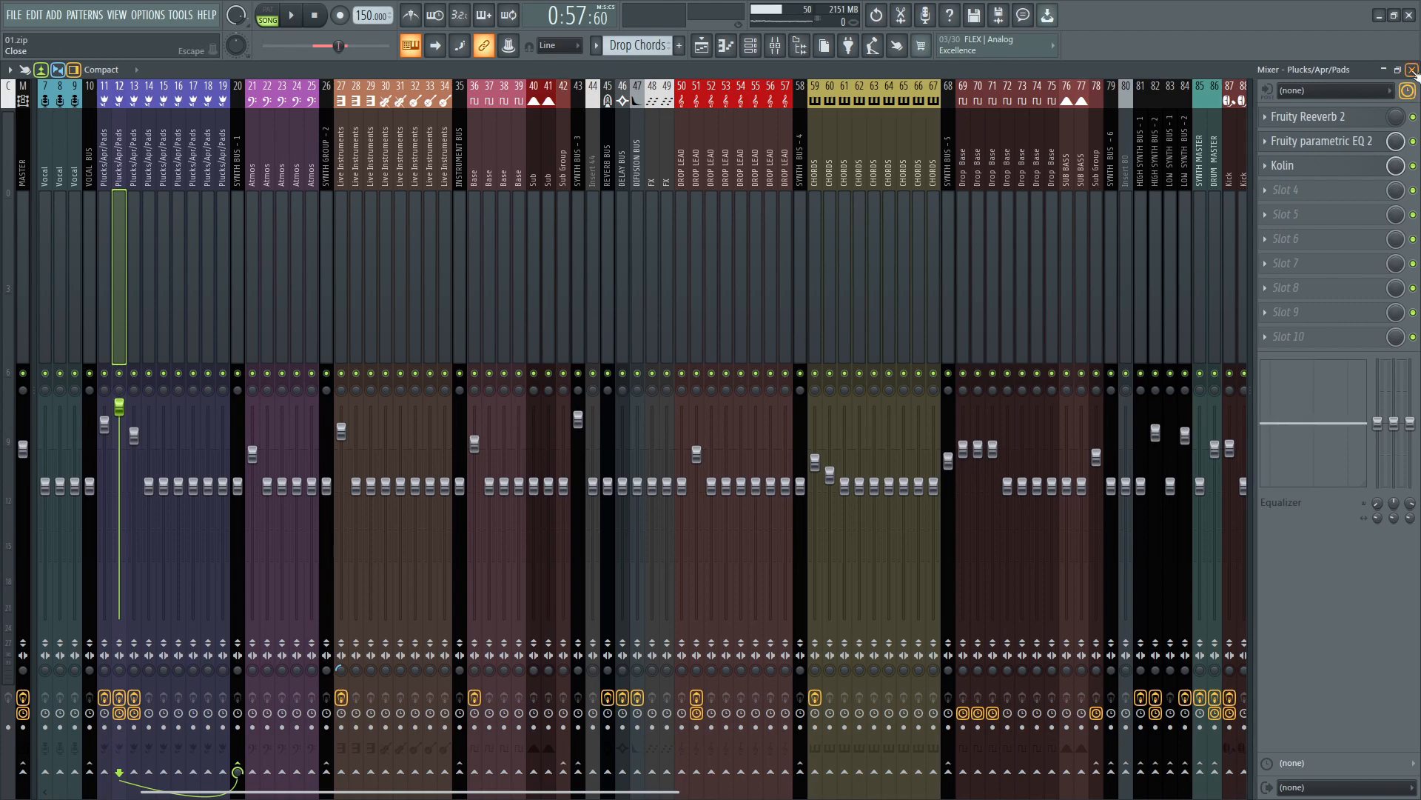
left_click(1407, 69)
left_click(1157, 288)
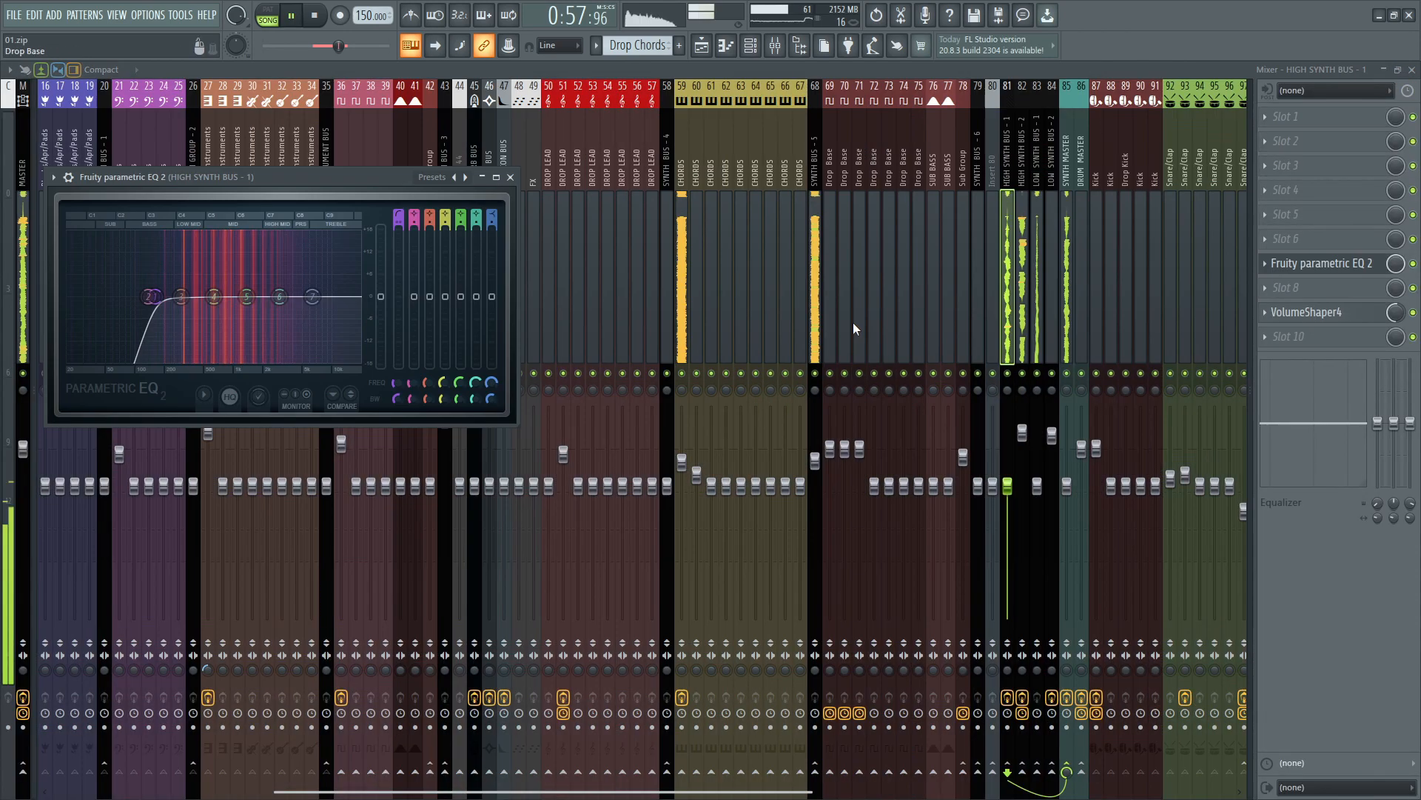
mouse_move(192, 311)
left_mouse_down()
mouse_move(210, 320)
mouse_move(174, 318)
left_mouse_up()
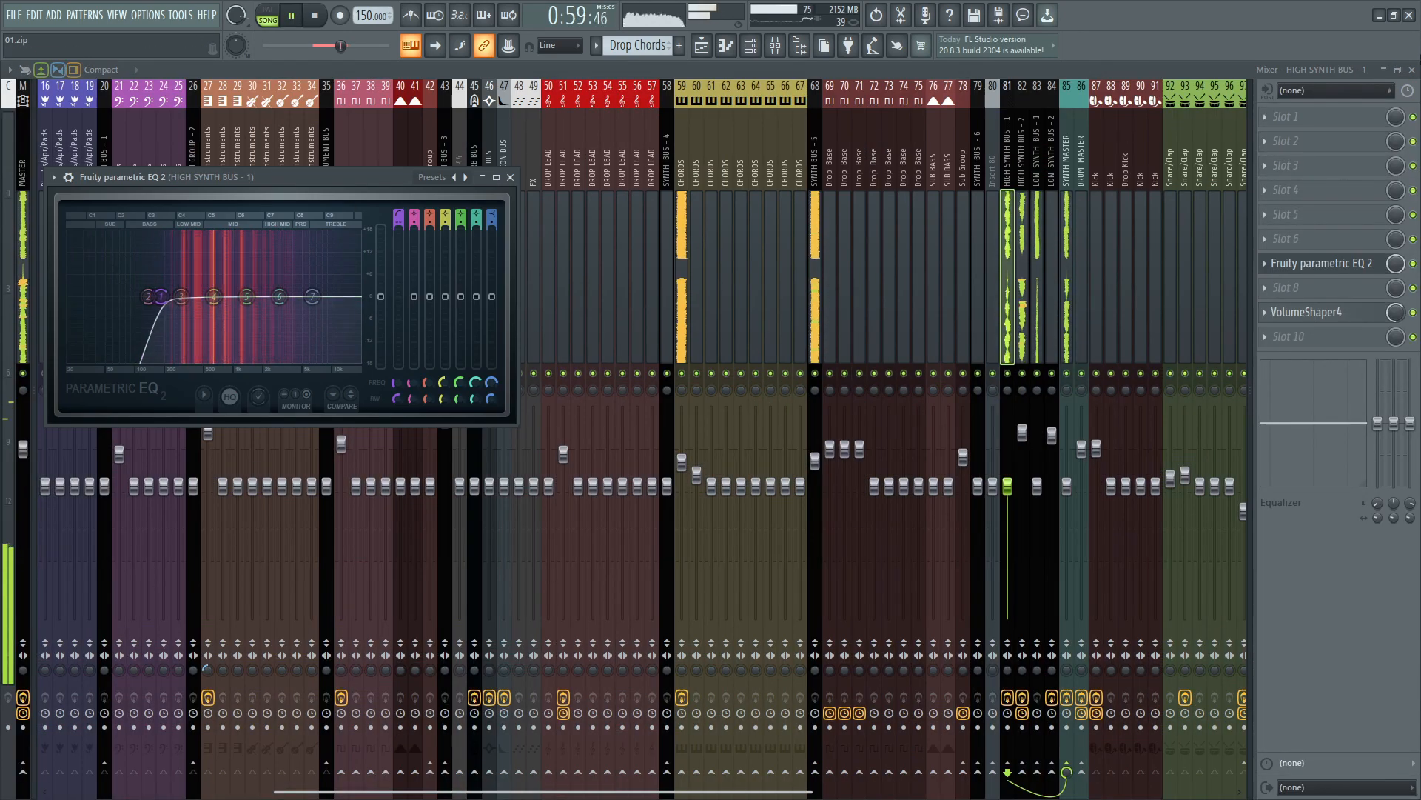
left_click(775, 46)
left_click(775, 46)
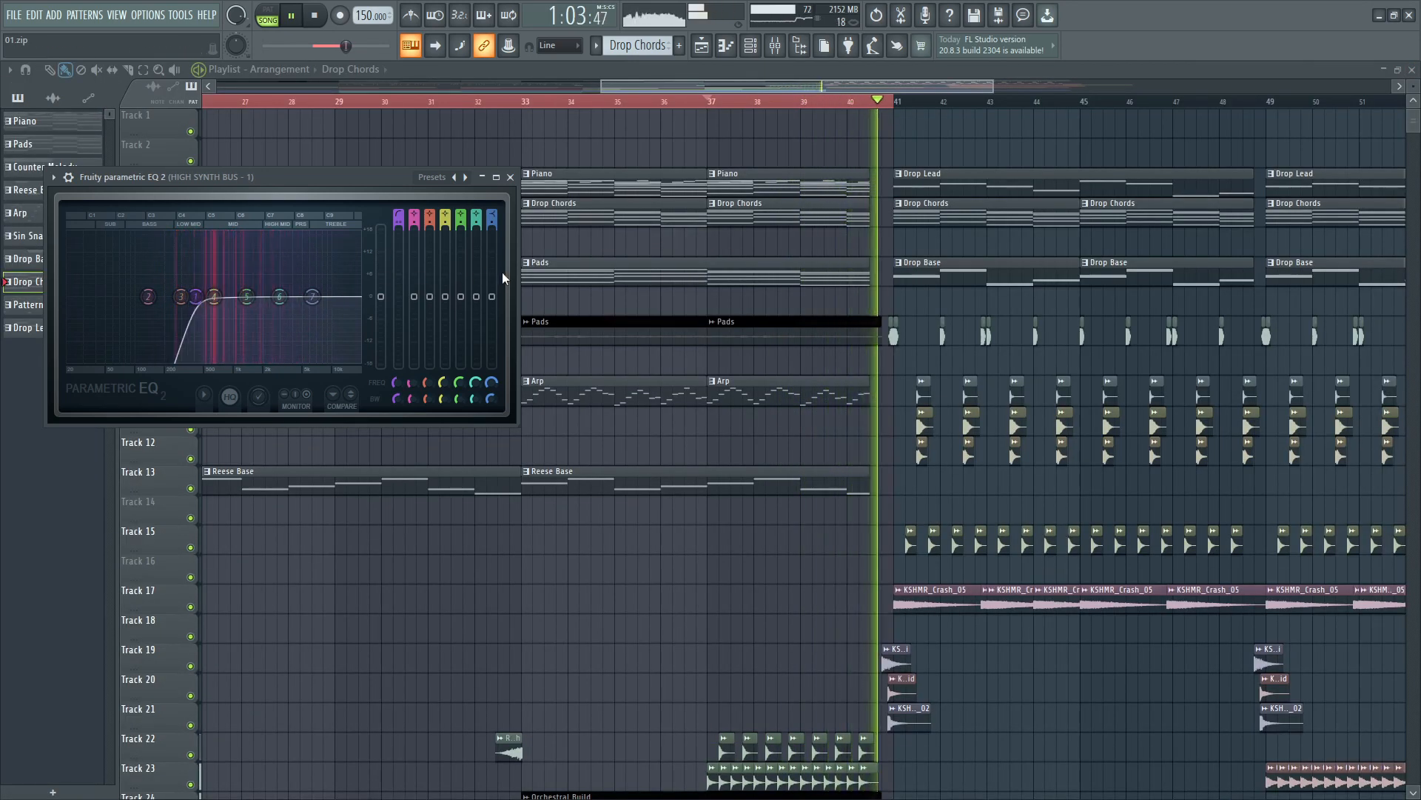
key("space")
left_click(510, 177)
Clear the time selection and solo Tracks 19 to 21 holding the tom and orchestral drum hits around bar 41
scroll(920, 449, "up", 2)
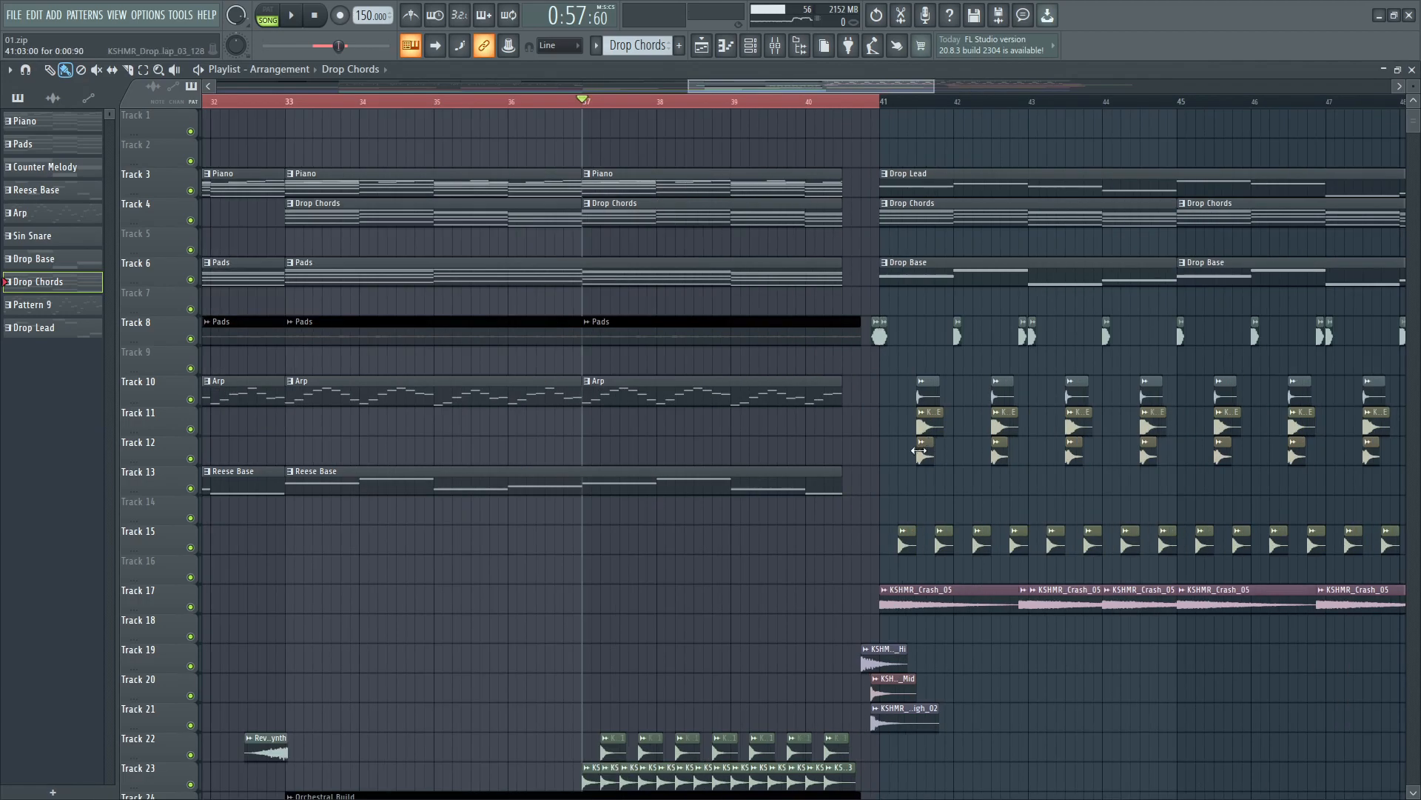
scroll(878, 222, "down", 5)
left_click_drag(872, 105, 486, 111)
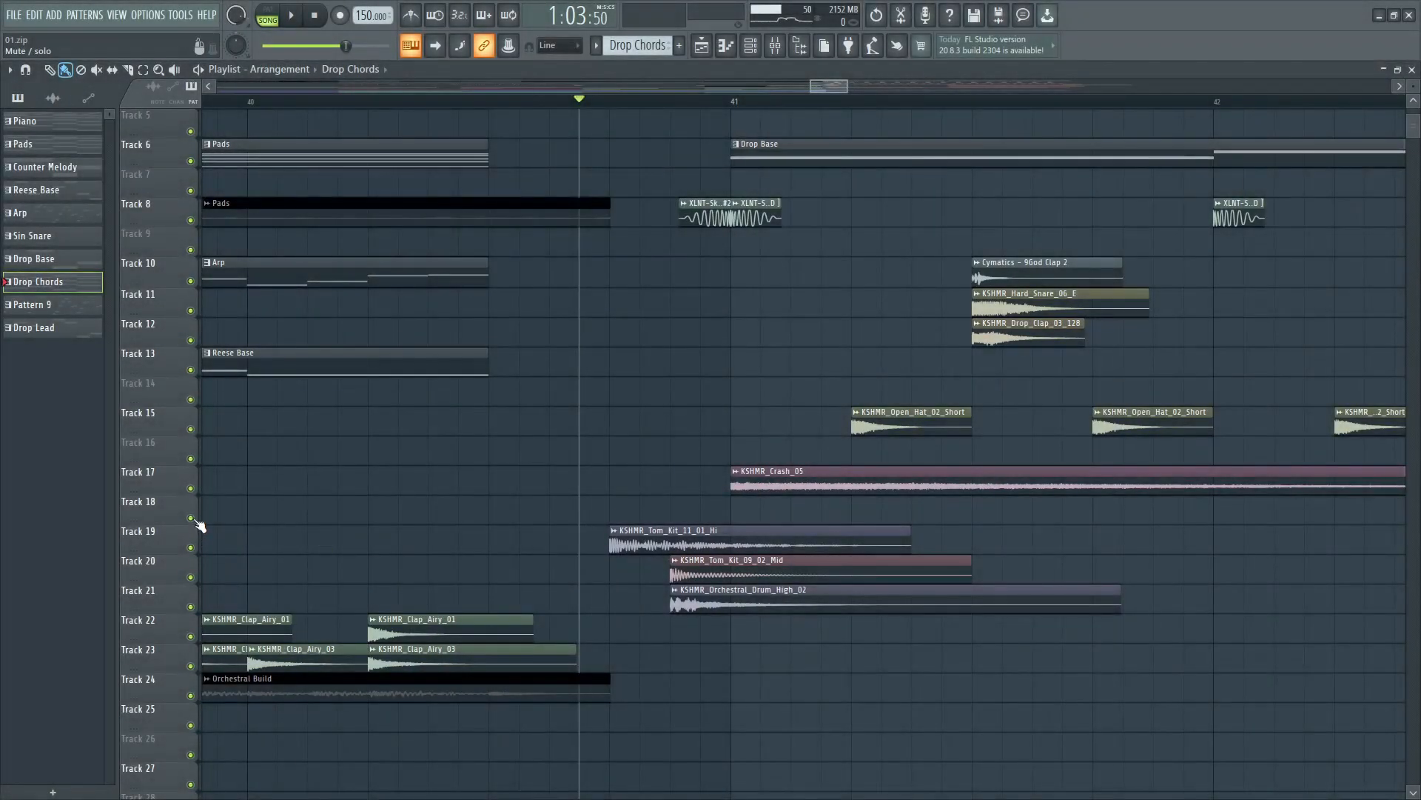
left_click(191, 547, "ctrl")
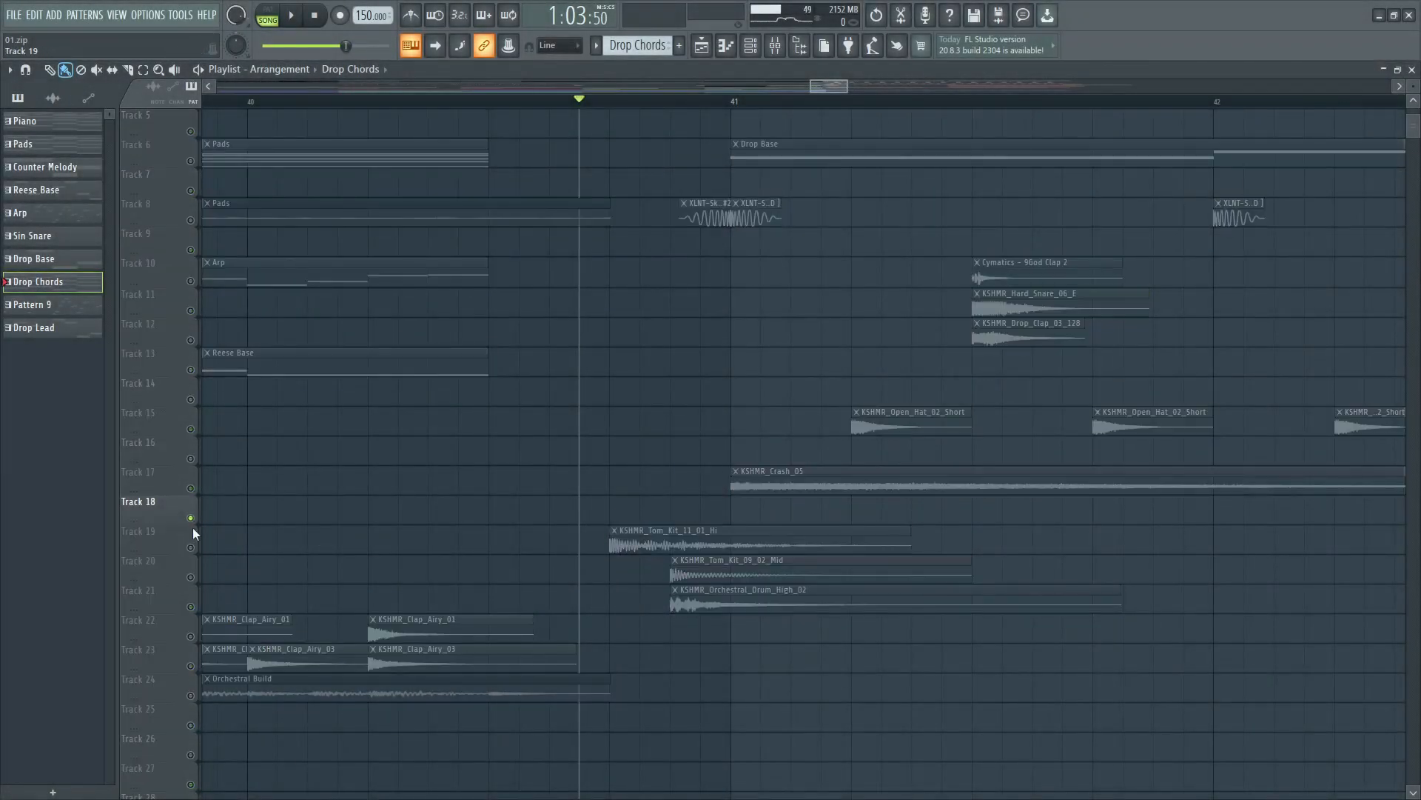
left_click(191, 577)
left_click(190, 607)
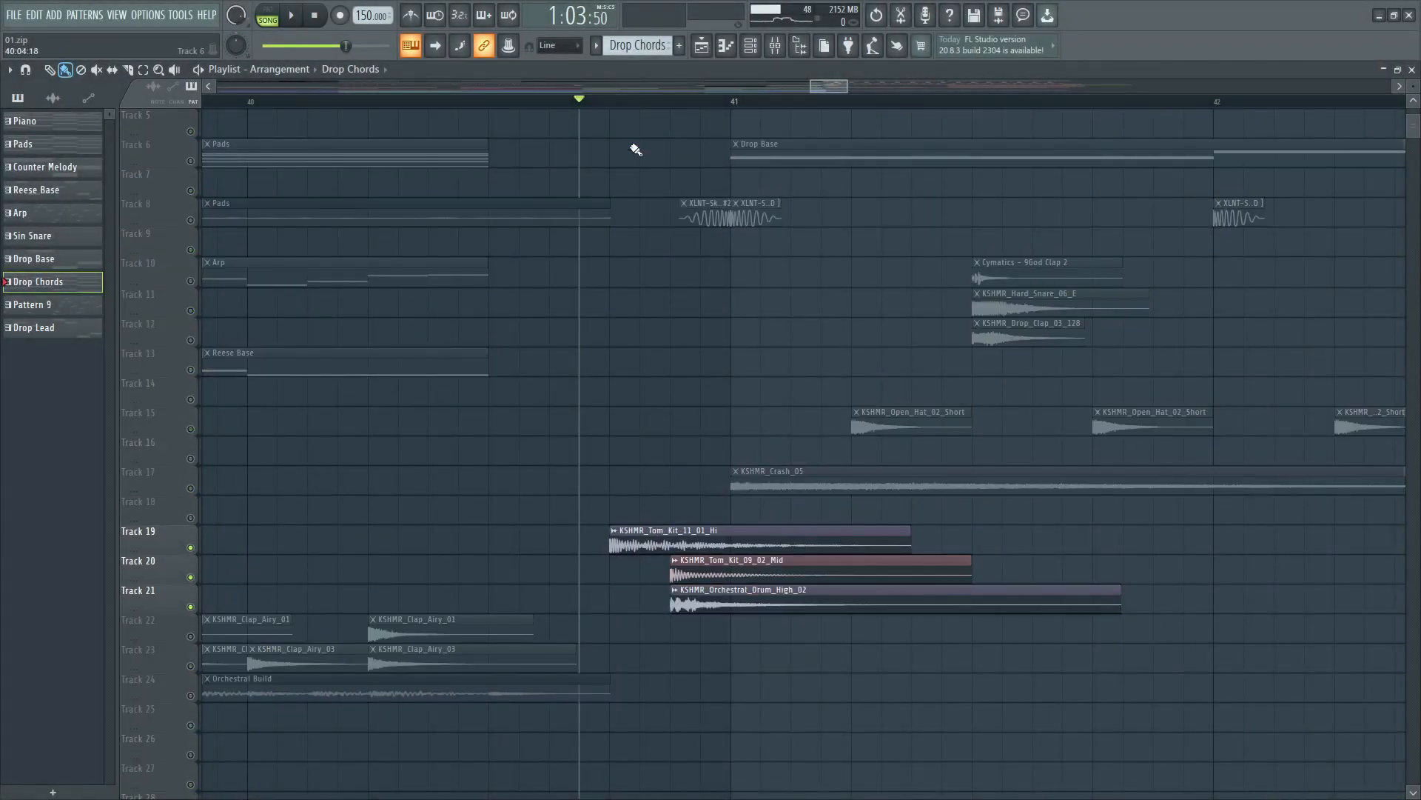
Play the soloed tom and orchestral drum fill twice from its start just before bar 41
left_click(610, 102)
key("space")
key("space")
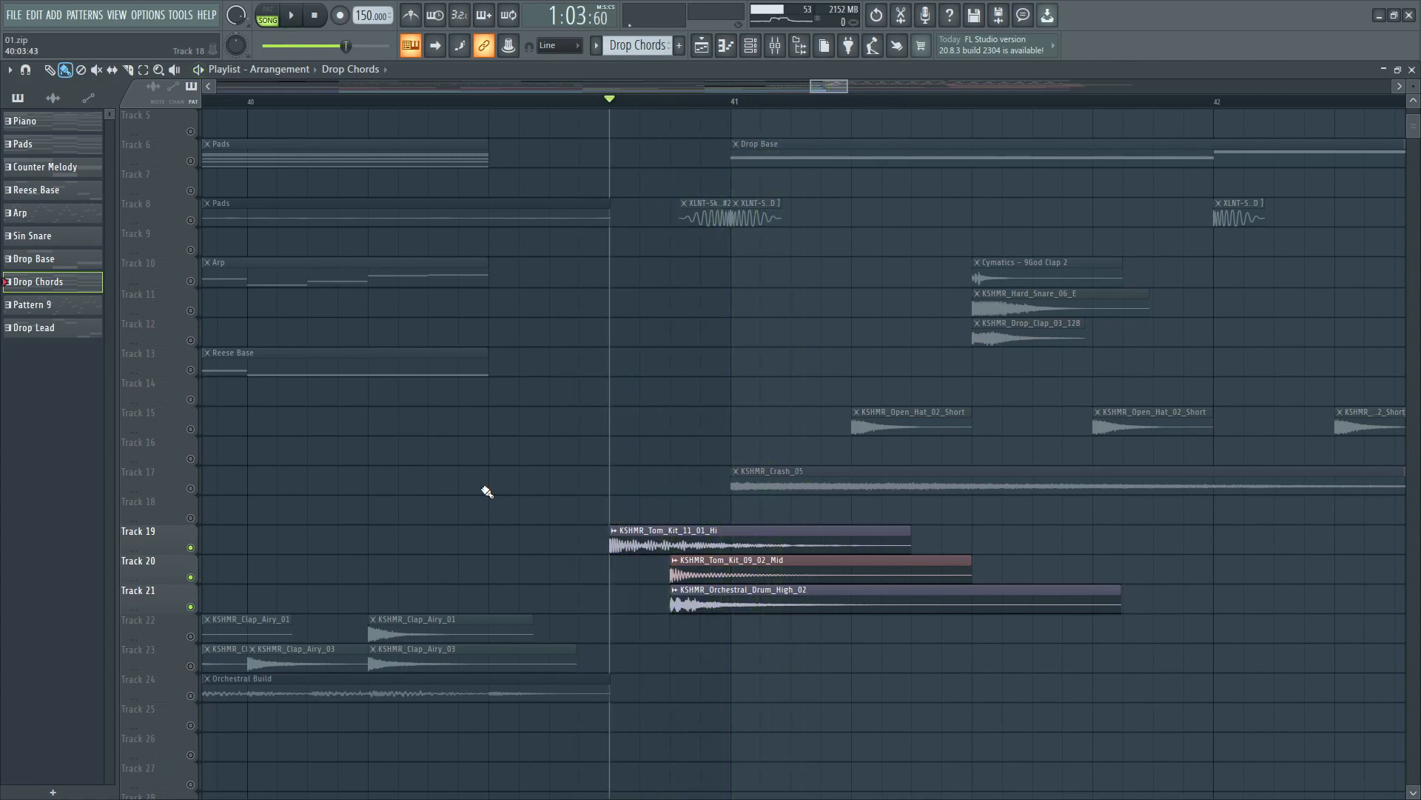
scroll(707, 437, "down", 3)
scroll(707, 438, "down", 5)
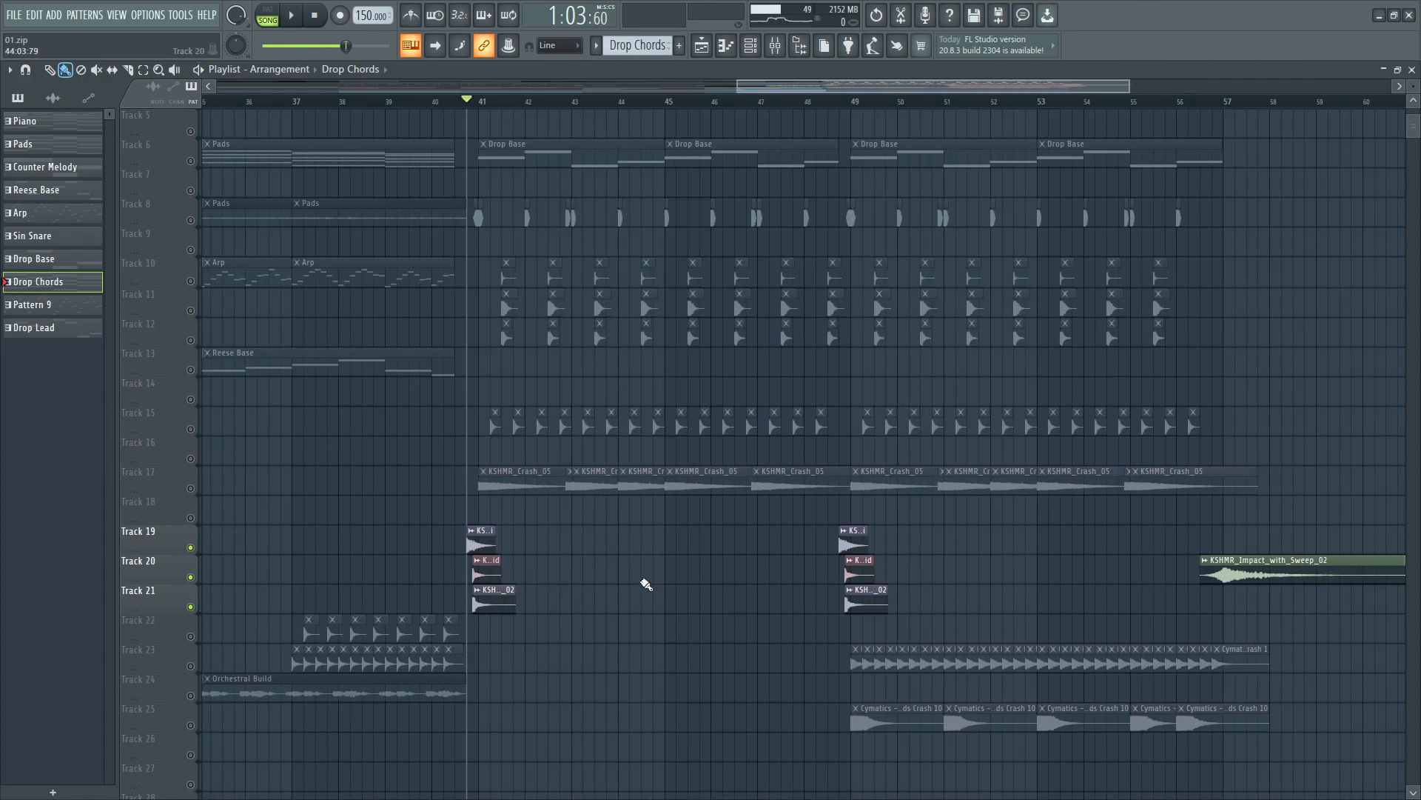
scroll(448, 567, "up", 5)
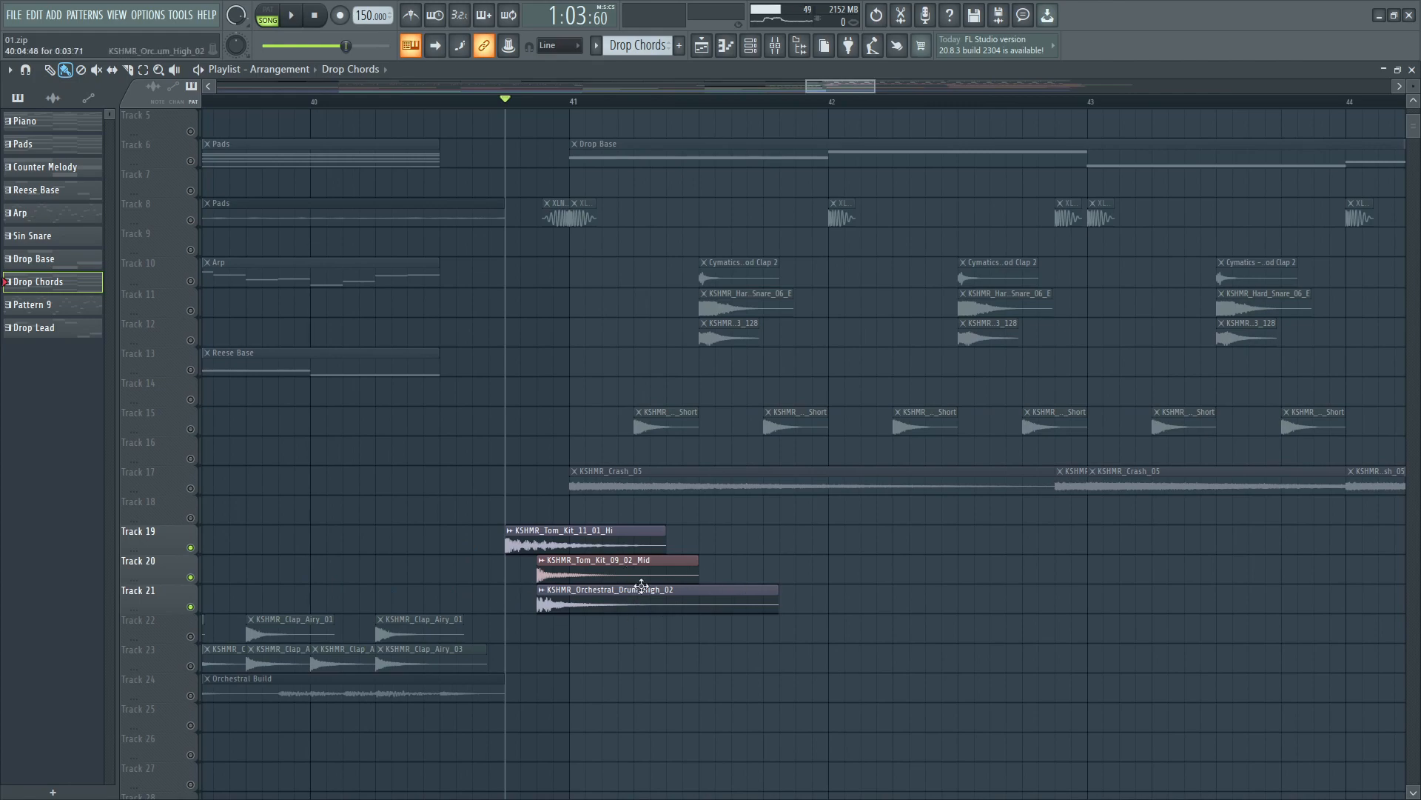
key("space")
key("space")
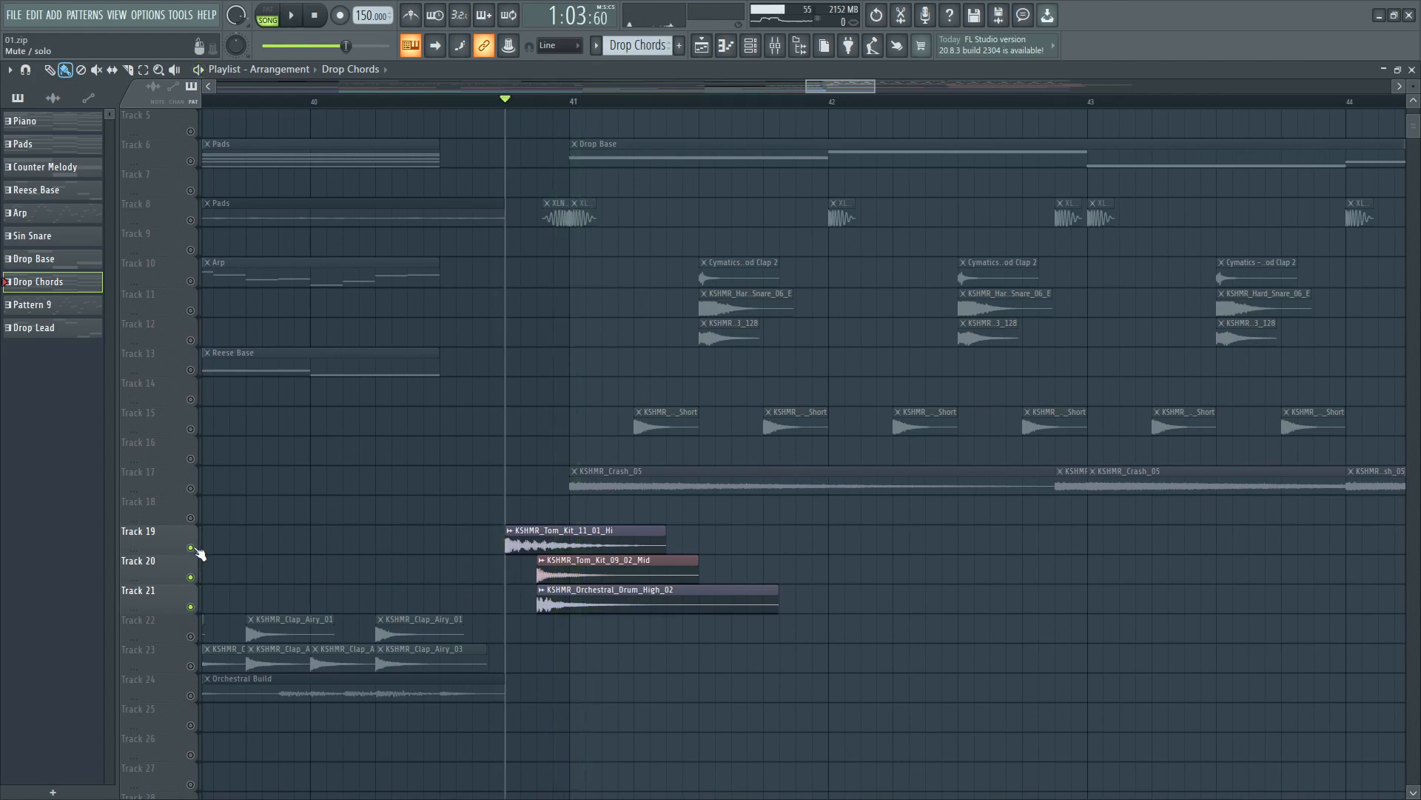
Take Tracks 19 to 21 out of solo so the whole arrangement is active
left_click(191, 548, "ctrl")
left_click_drag(347, 353, 396, 482)
scroll(1037, 482, "down", 5)
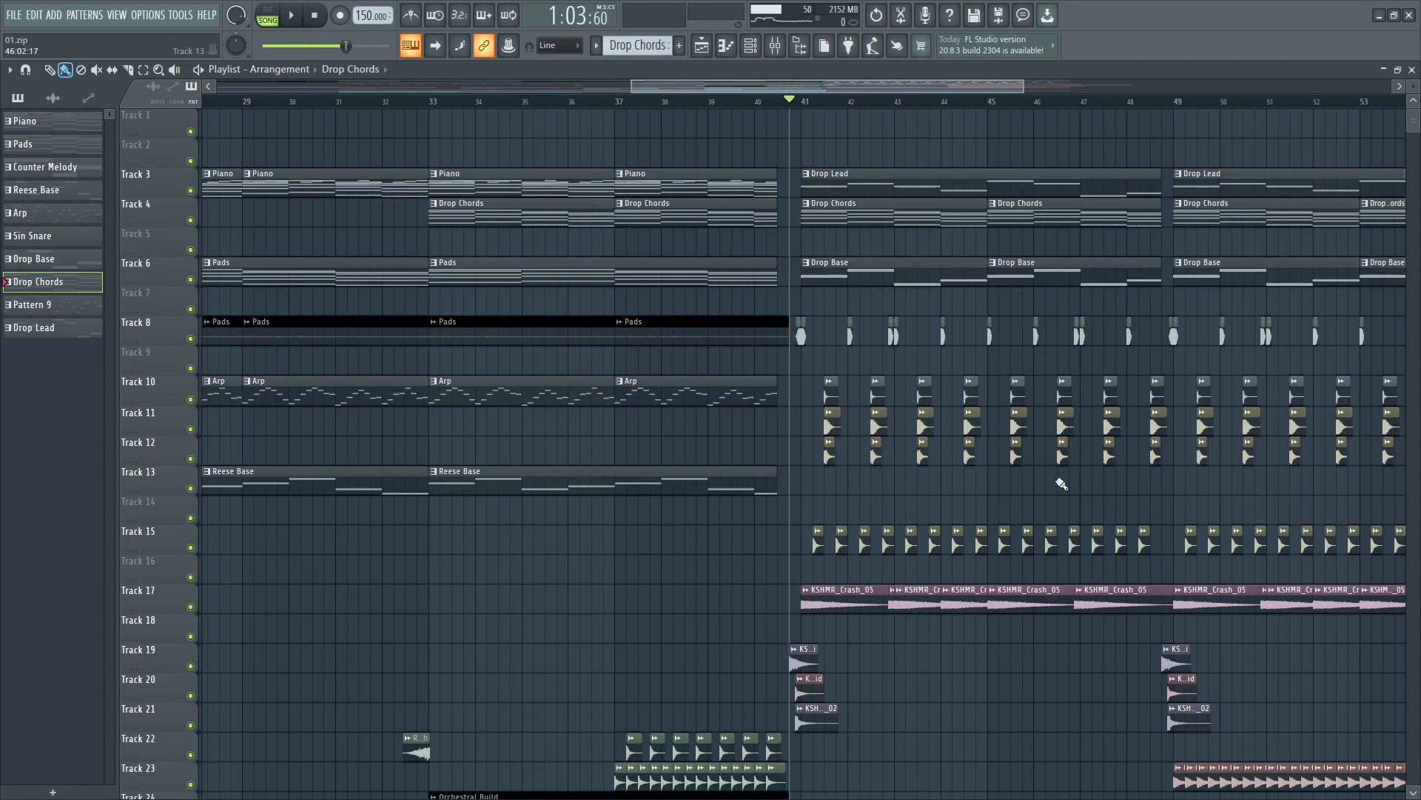
Solo Track 3 and play the Drop Lead from bar 41
left_click_drag(1368, 527, 841, 297)
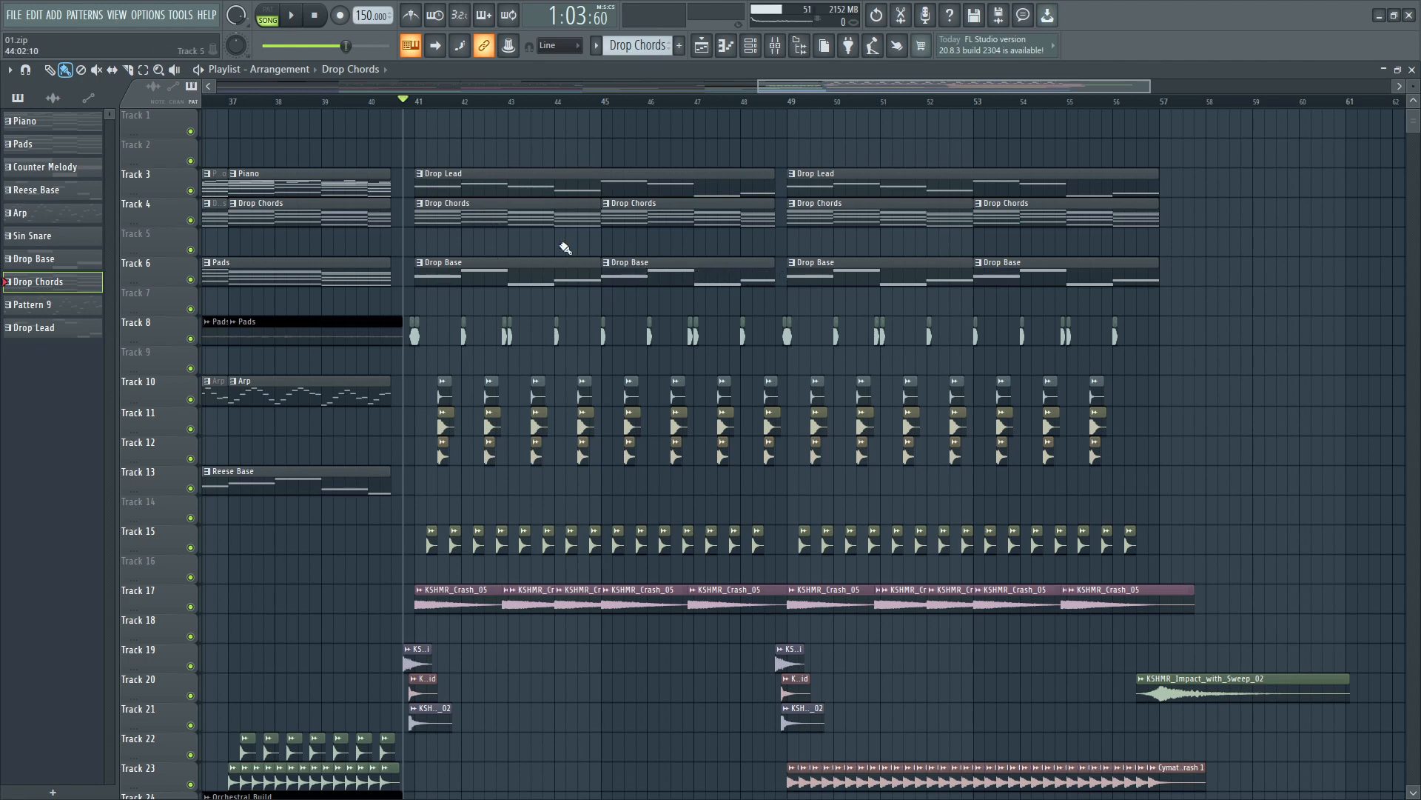
right_click(191, 191)
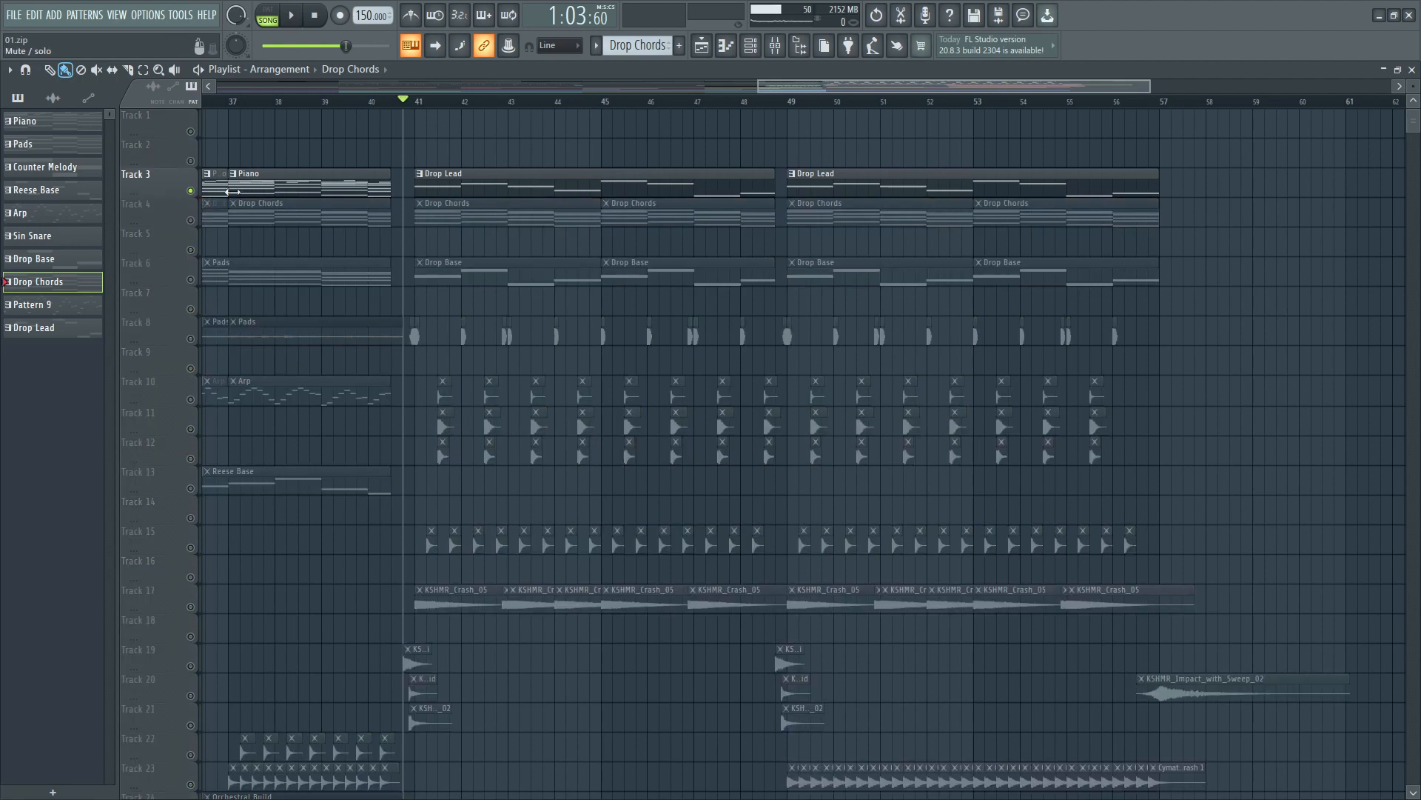
left_click(421, 102)
key("space")
Bring Tracks 18 to 23 back in alongside the Drop Lead, keep Tracks 4 to 17 muted, and stop playback
right_click(191, 191)
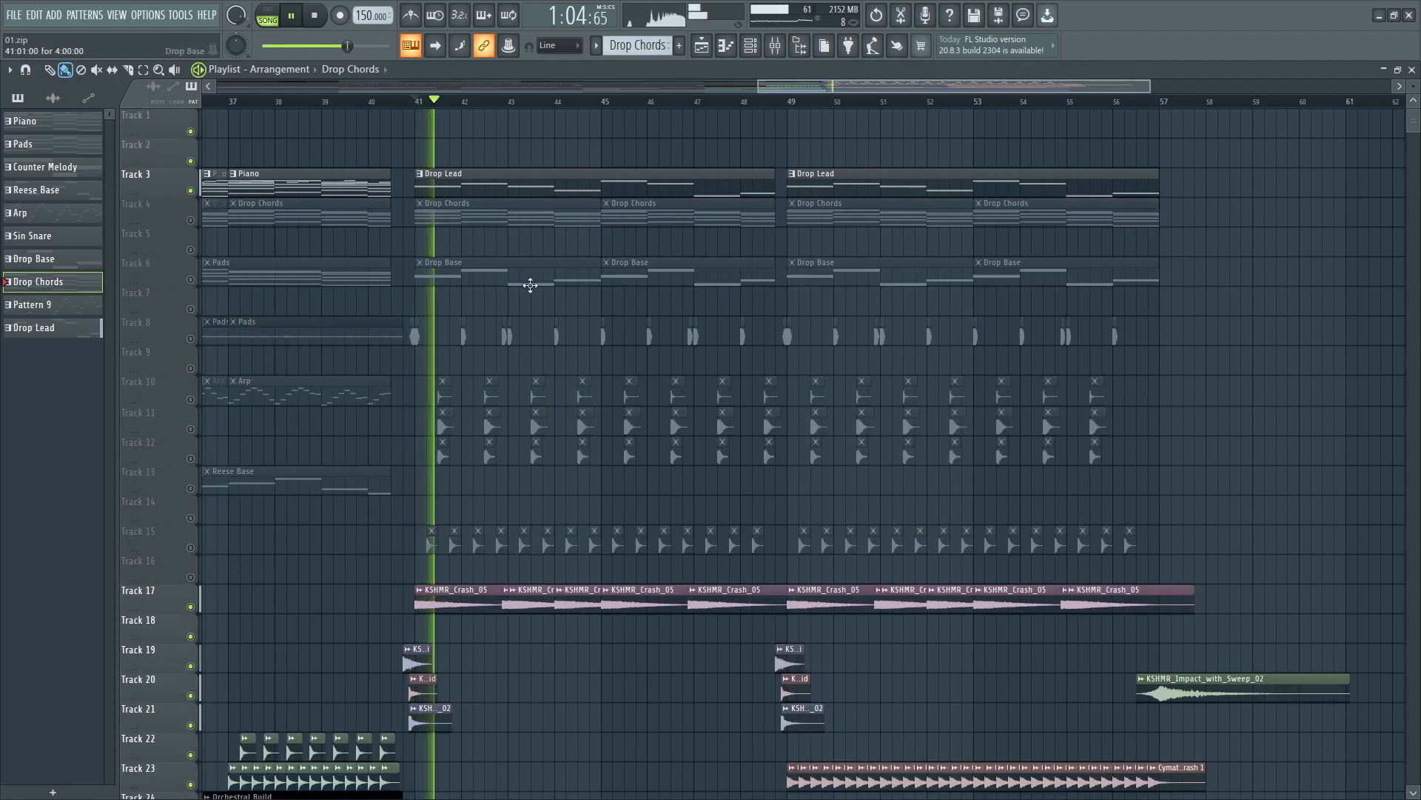
left_click(190, 606)
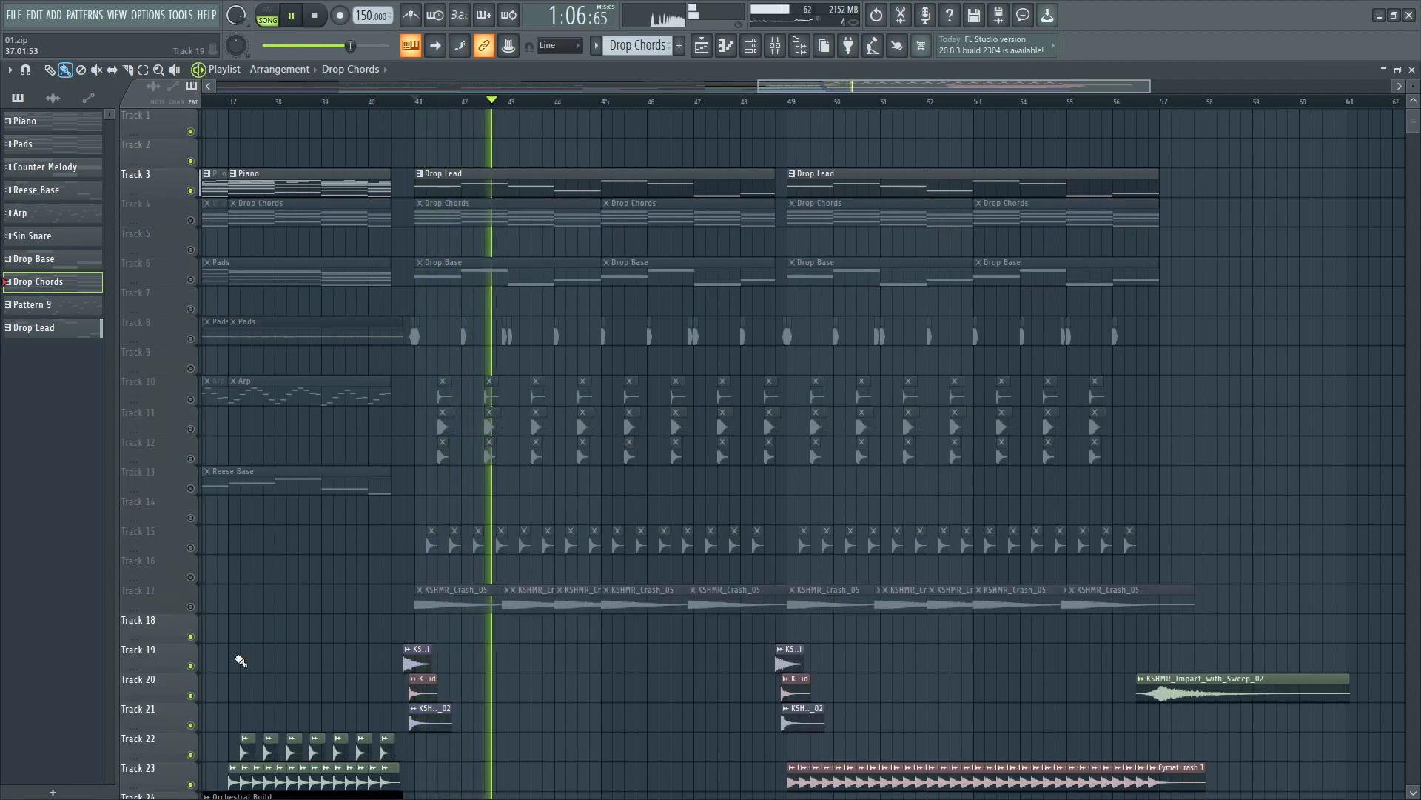
scroll(532, 639, "down", 5)
scroll(539, 634, "up", 5)
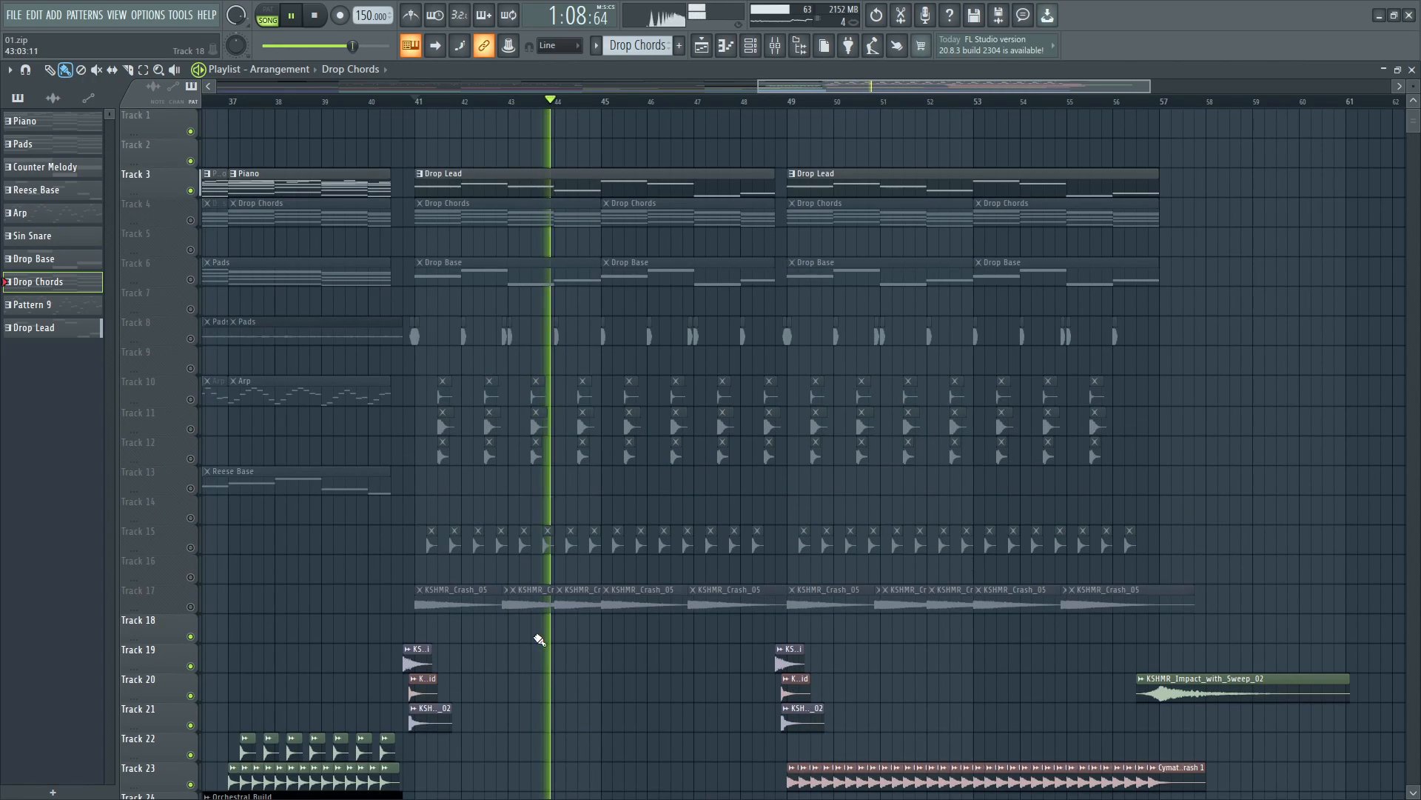
key("space")
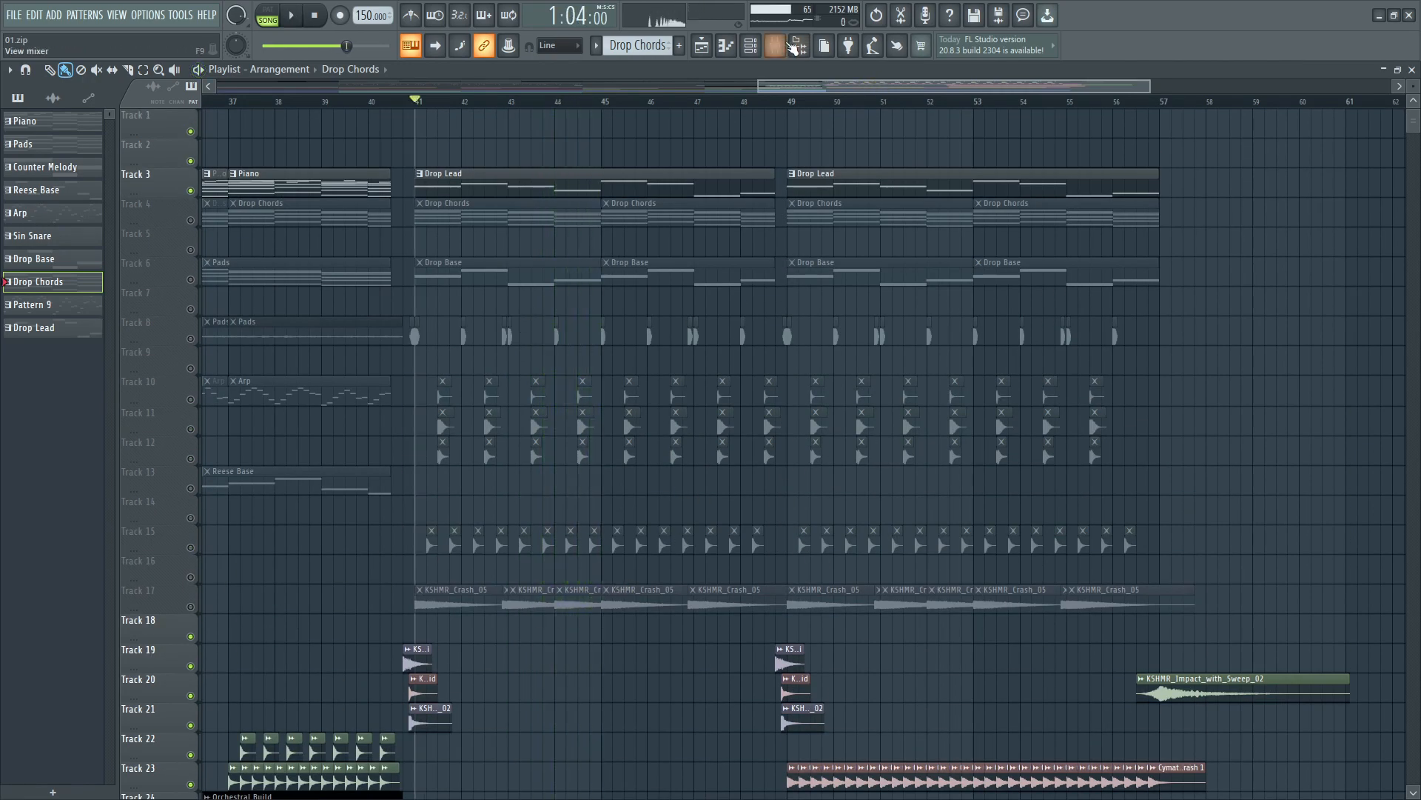
Play the Drop Lead with the channel rack open to find its channel, and open the Serum #11 synth
left_click(750, 45)
key("space")
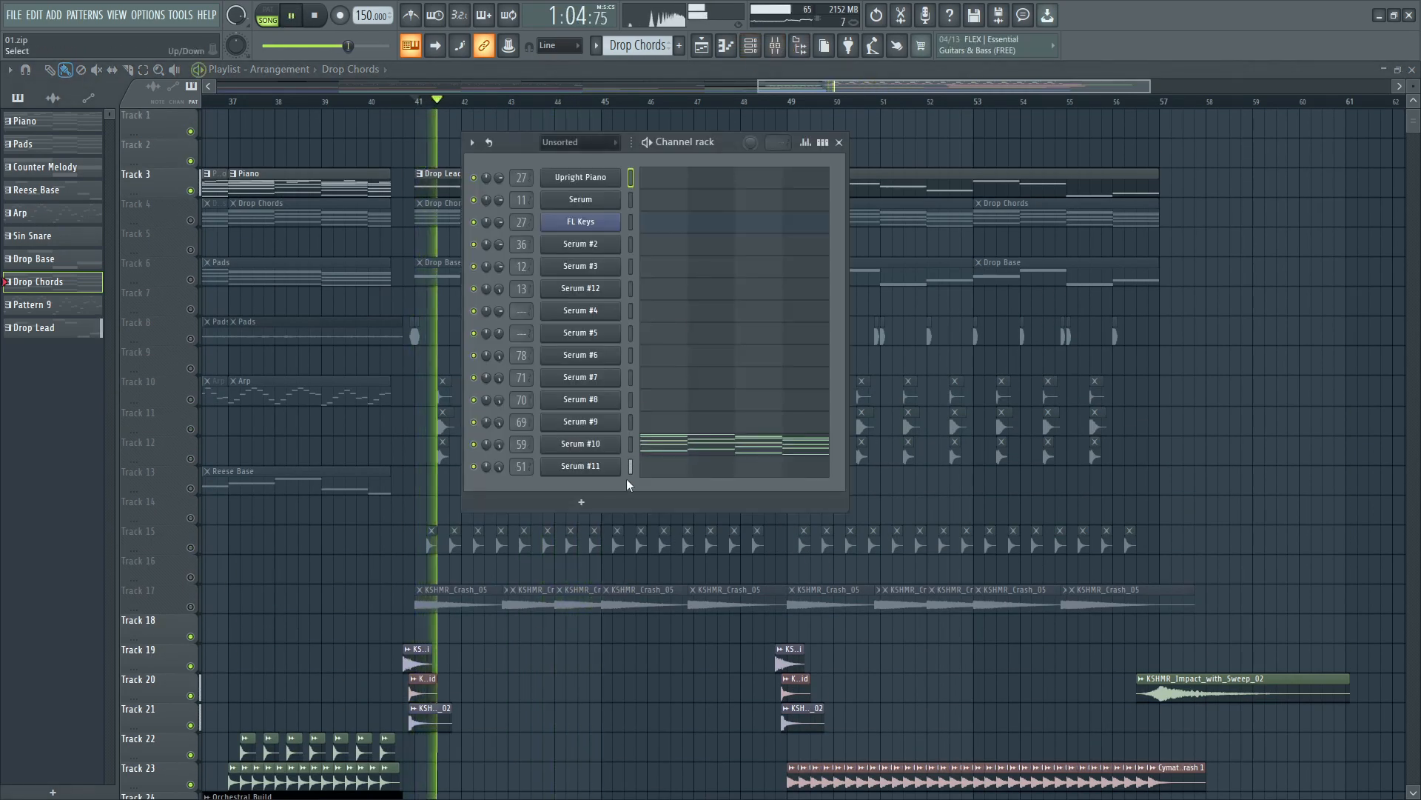
left_click(580, 466)
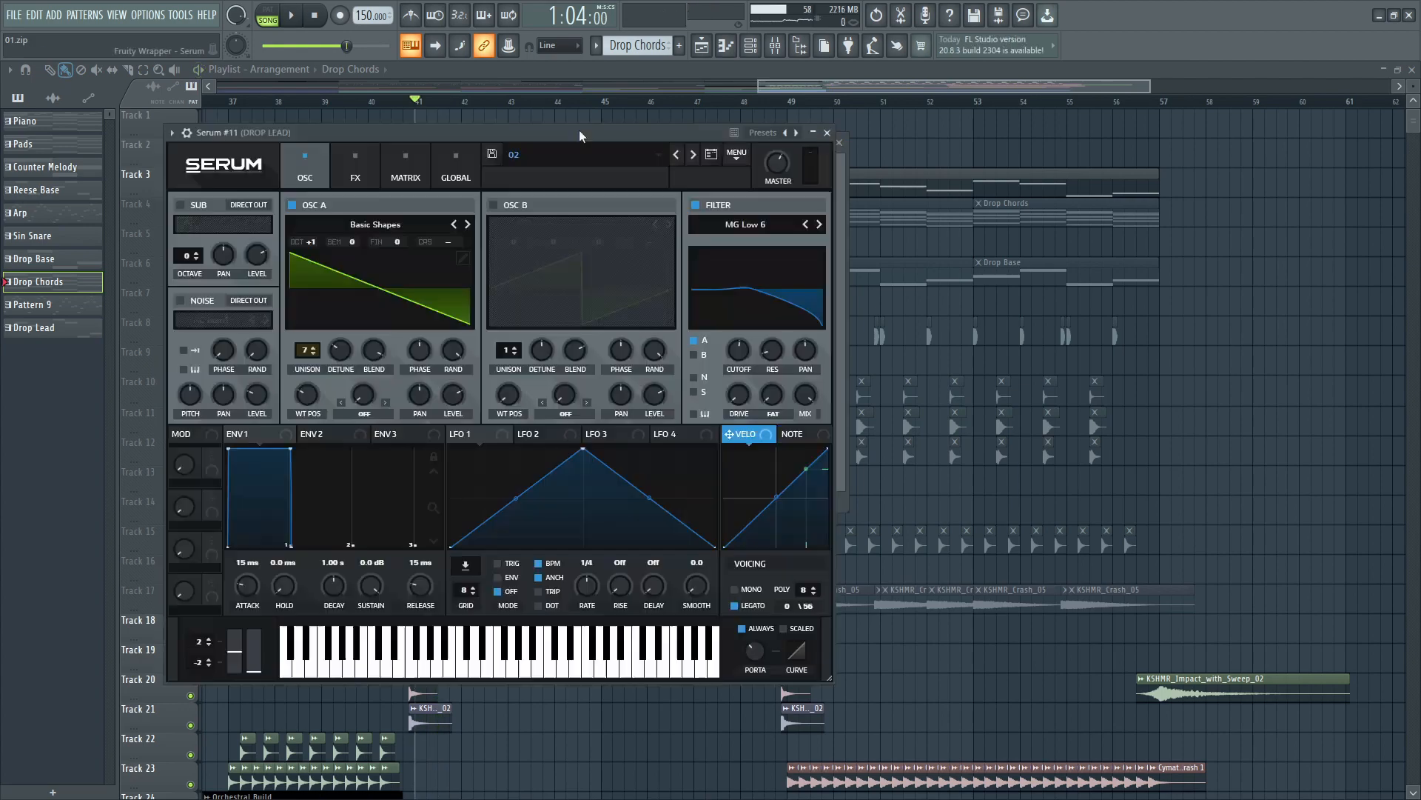
Examine the oscillator page and the effects chain of the Drop Lead's Serum #11 synth, playing the lead briefly
left_click_drag(580, 136, 841, 151)
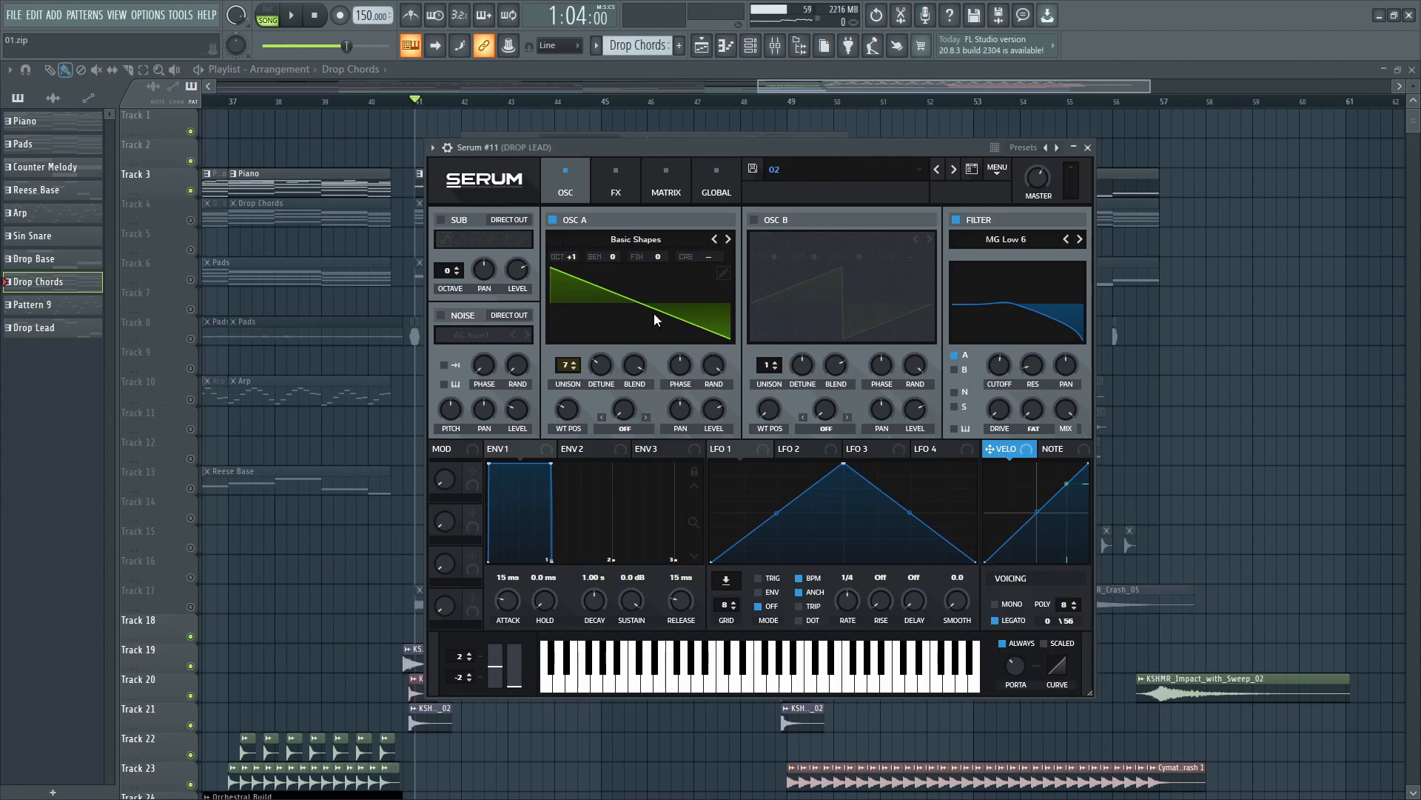
key("space")
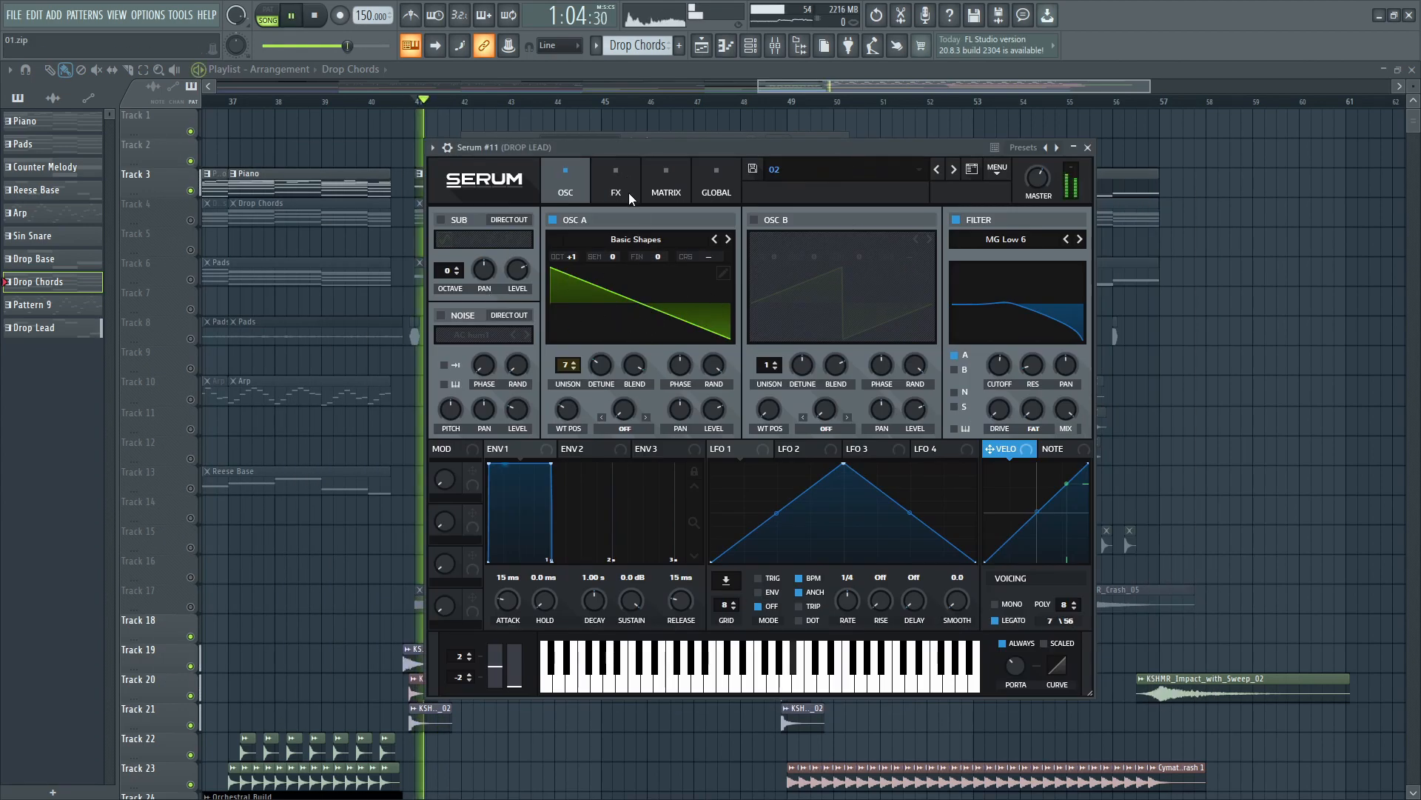
left_click(628, 192)
key("space")
left_click_drag(1081, 287, 1082, 362)
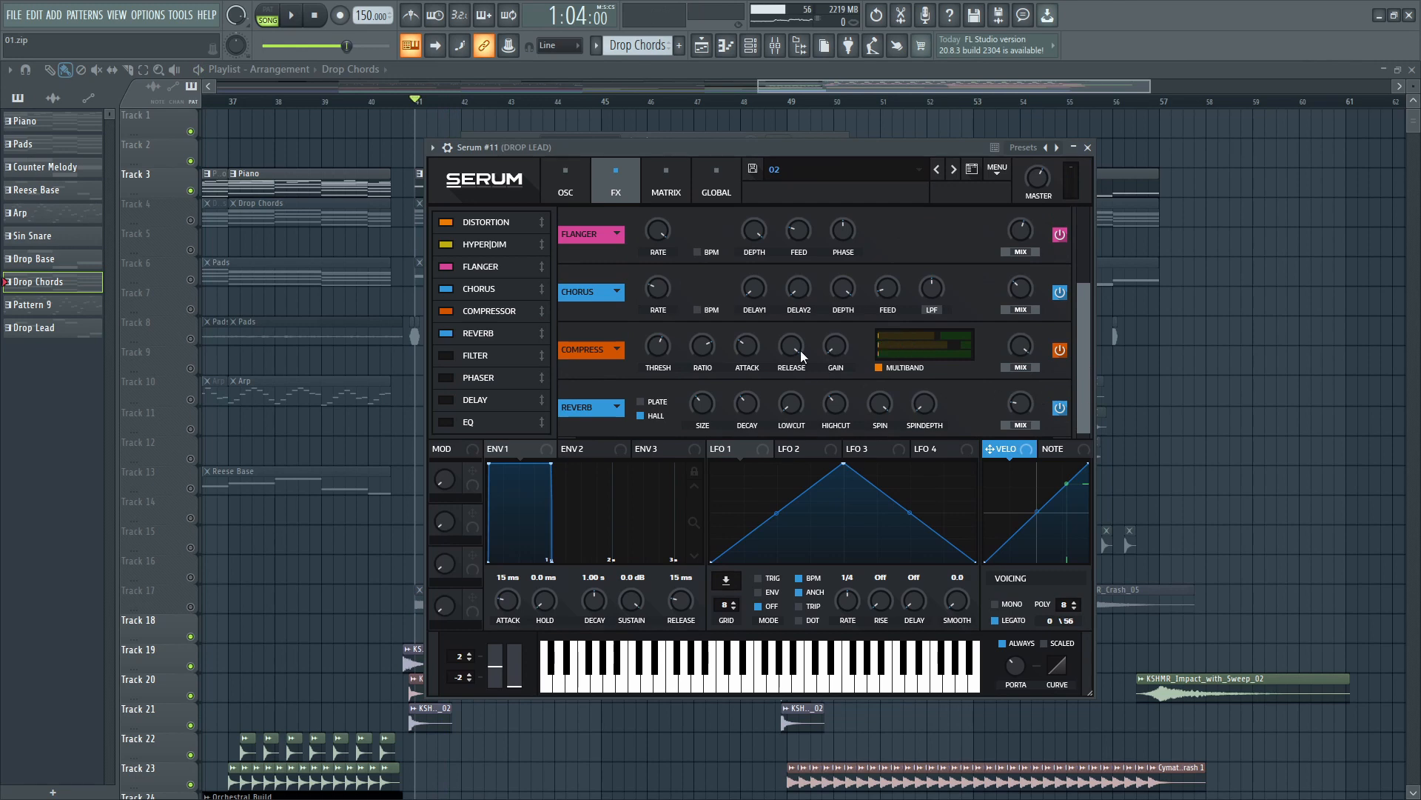
scroll(900, 350, "up", 2)
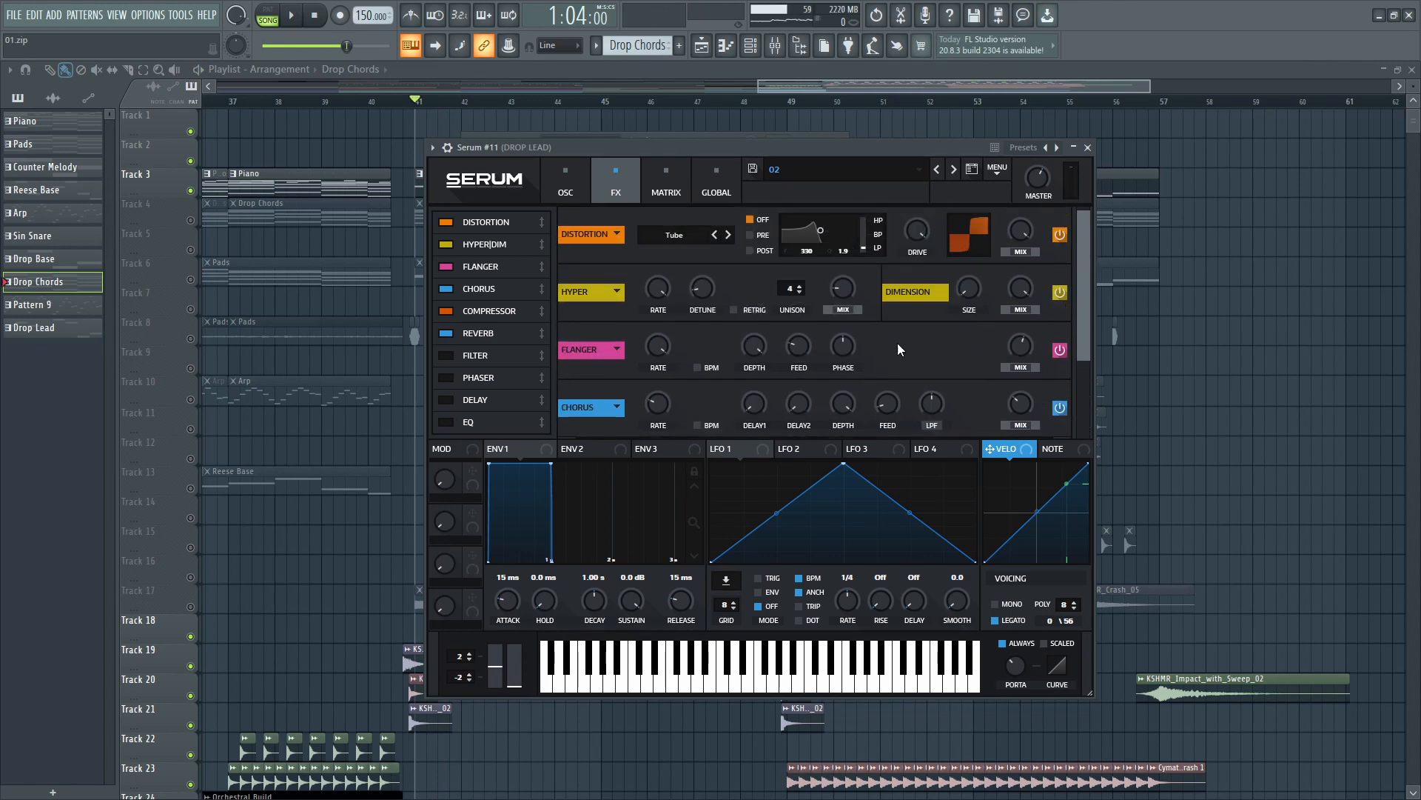
left_click(565, 181)
key("space")
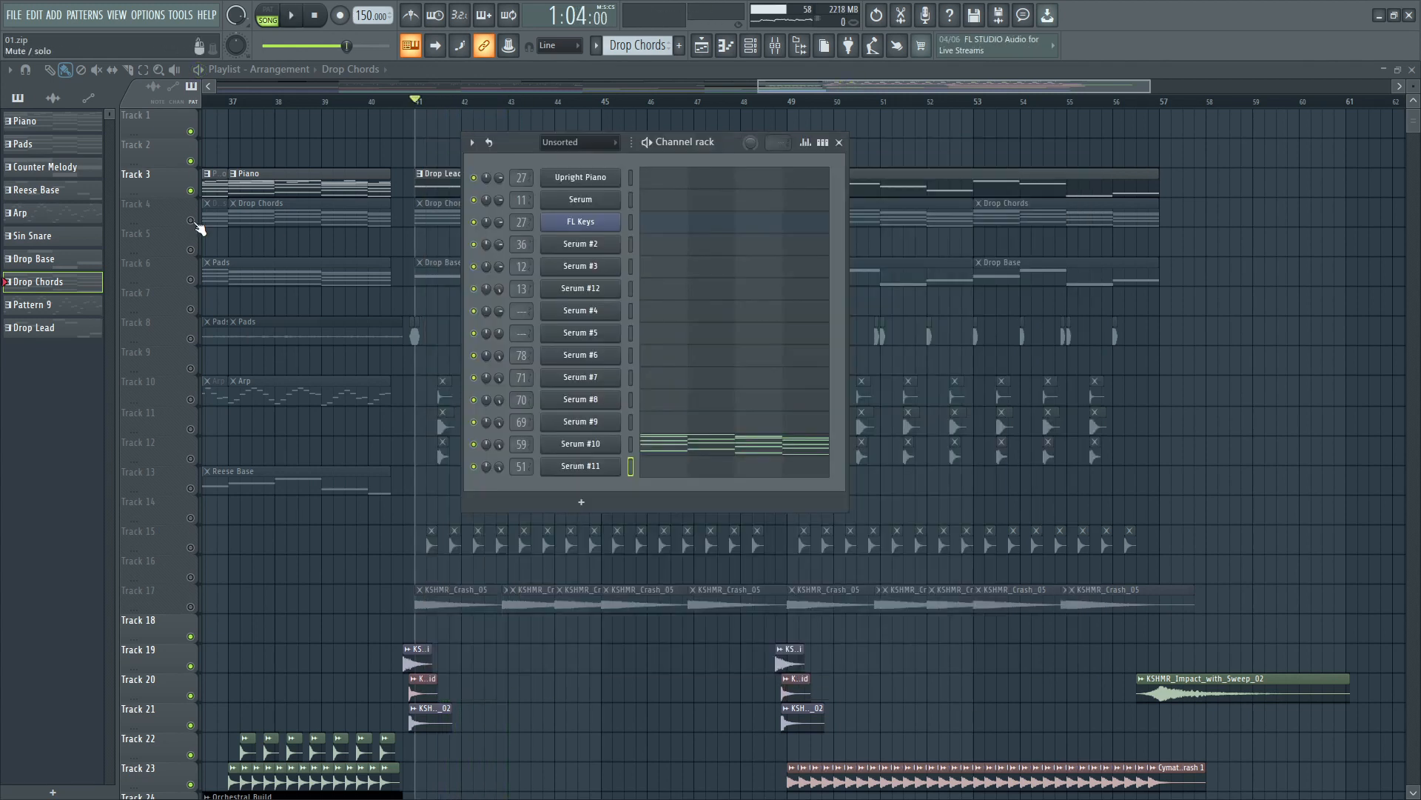
Unmute Track 4 and mute Track 3, play the Drop Chords from bar 41, and open their Serum #10 synth
left_click(197, 215)
key("space")
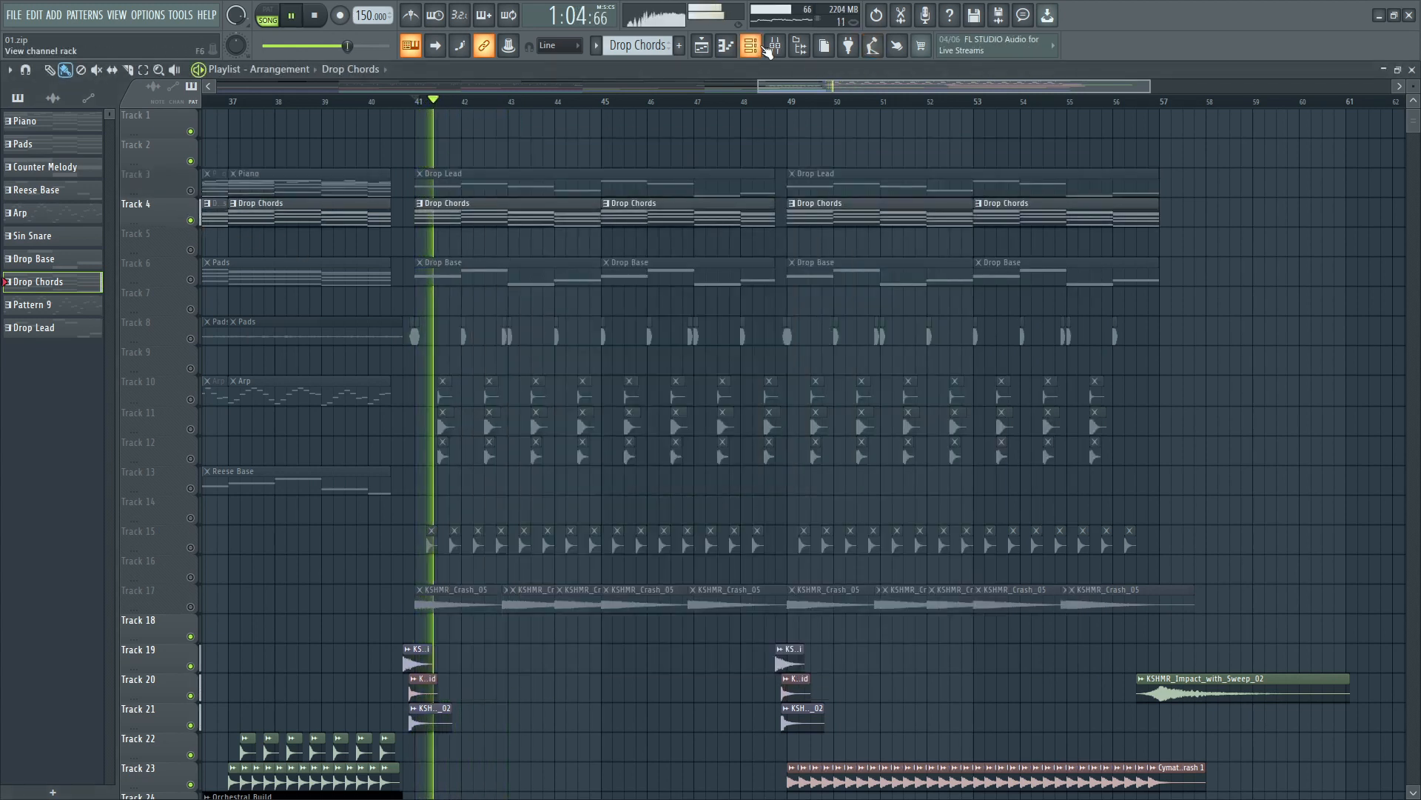
left_click(766, 48)
key("space")
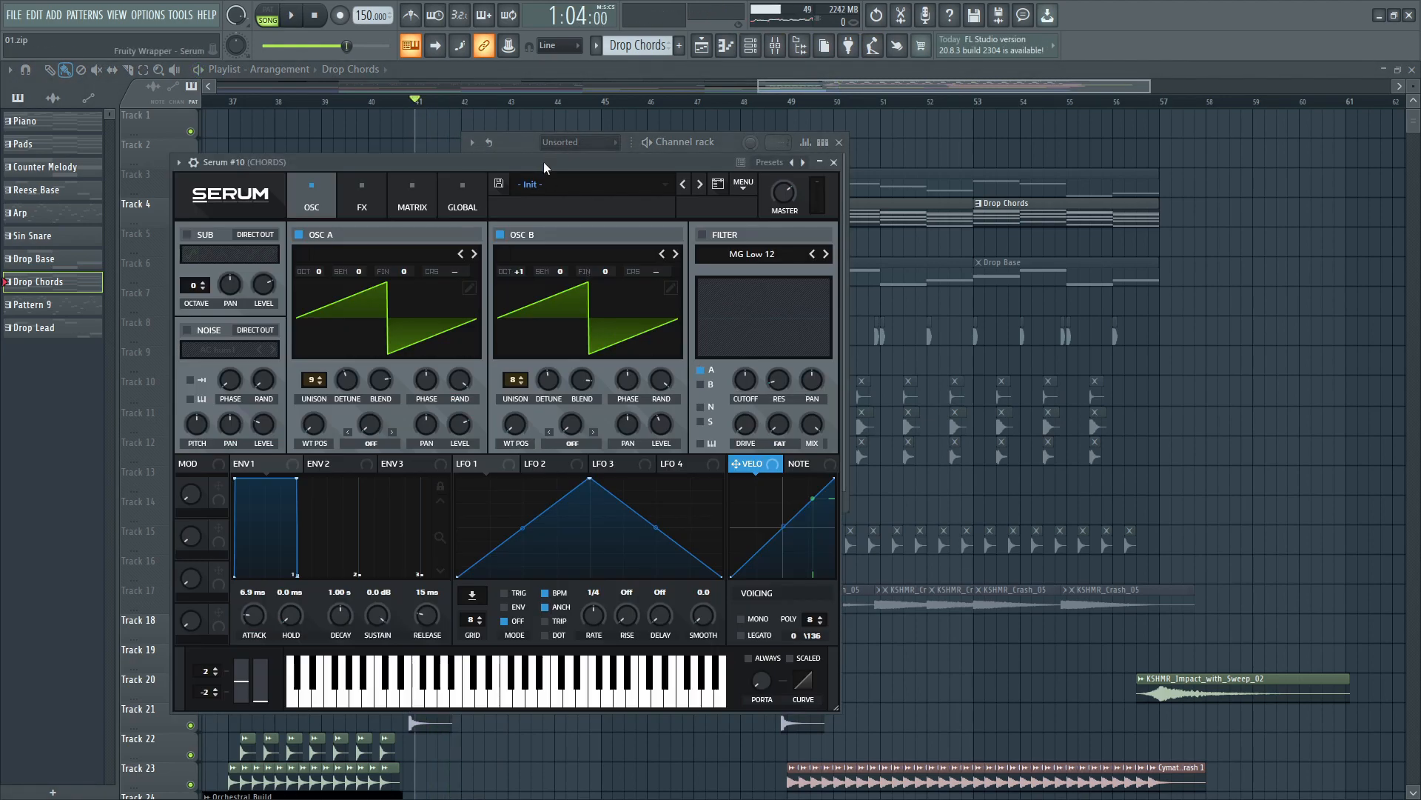
Examine the oscillators and effects chain of the Serum #10 chords synth, and close it
left_click_drag(537, 167, 764, 156)
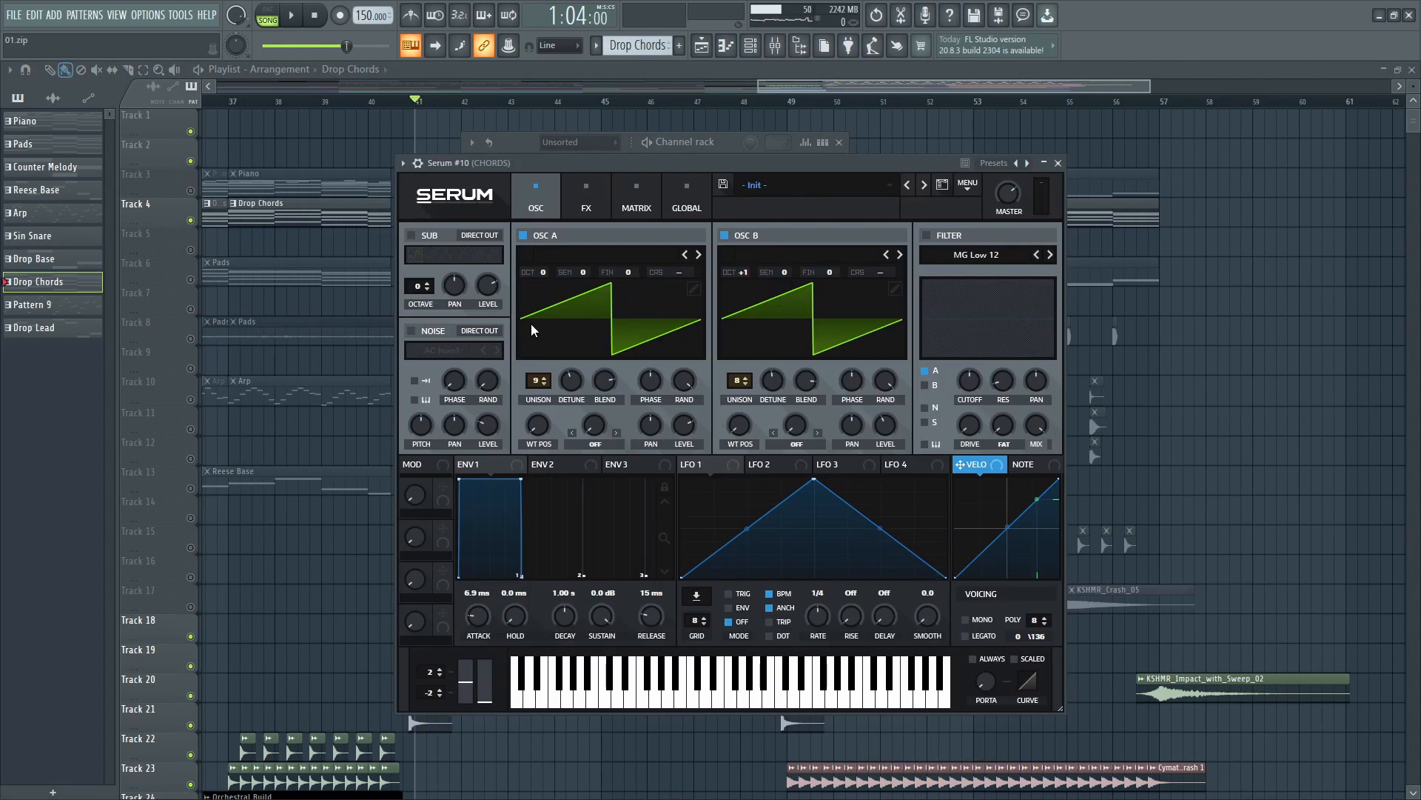
left_click(586, 198)
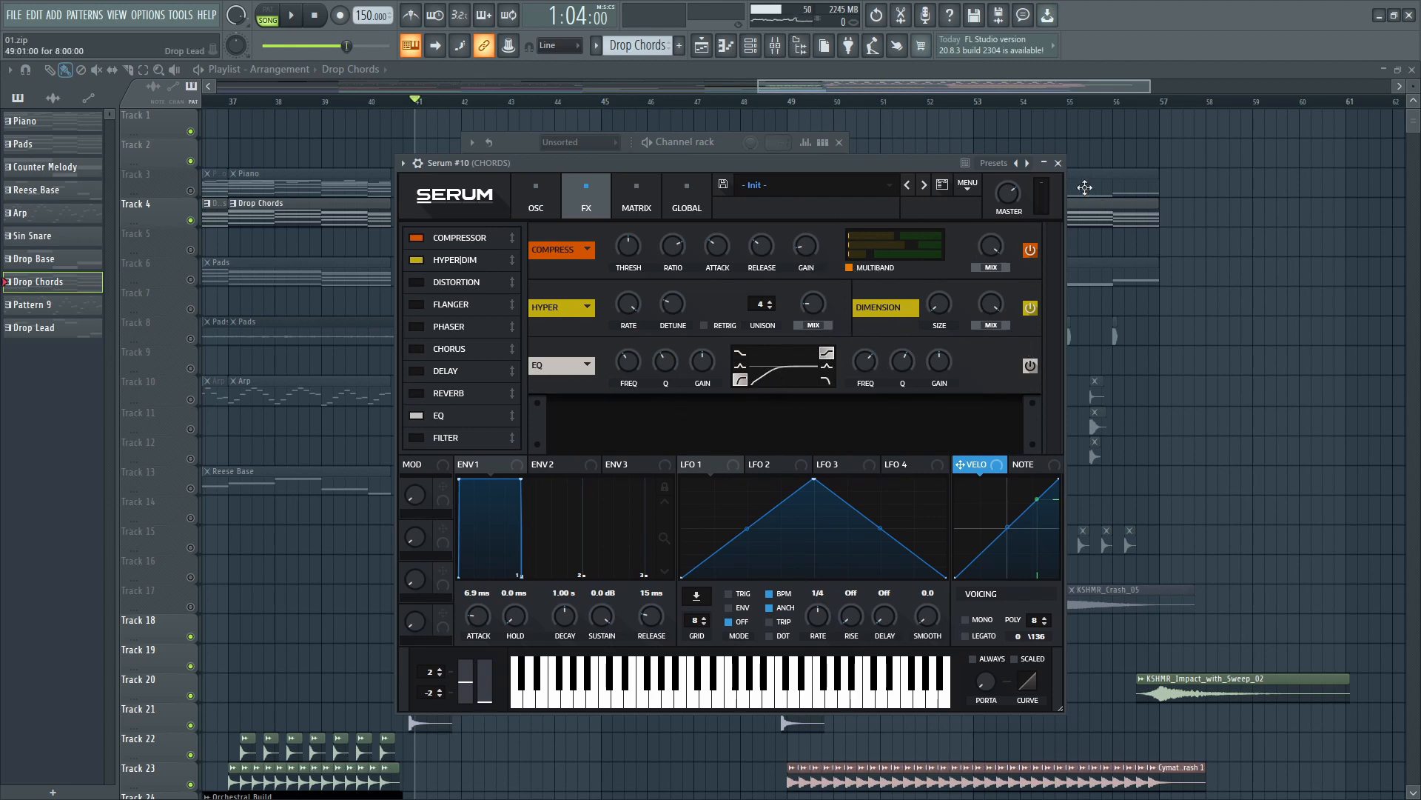
left_click(1058, 163)
Open the Fruity parametric EQ 2 on the first CHORDS mixer track and watch it during playback
left_click(774, 46)
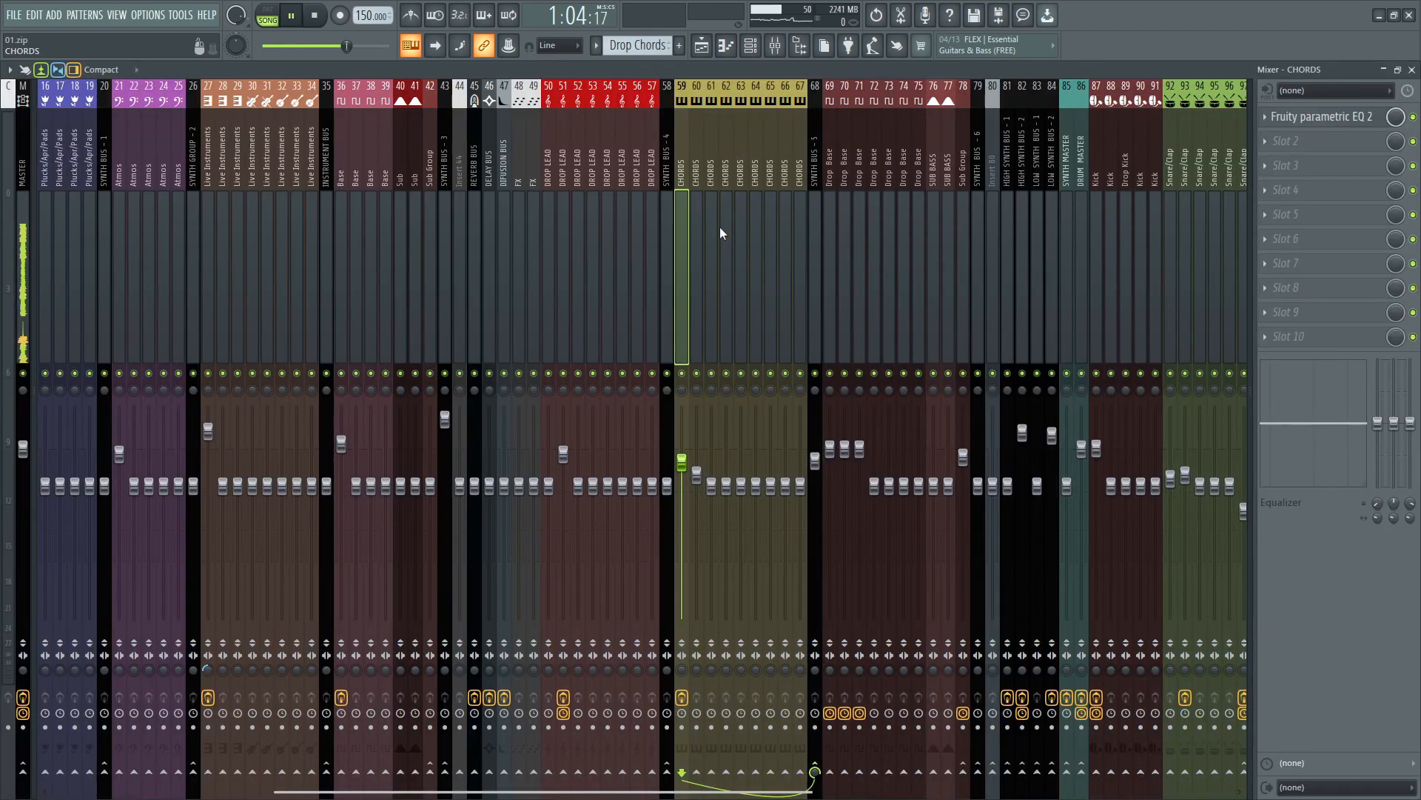
scroll(720, 234, "down", 3)
left_click(1321, 117)
key("space")
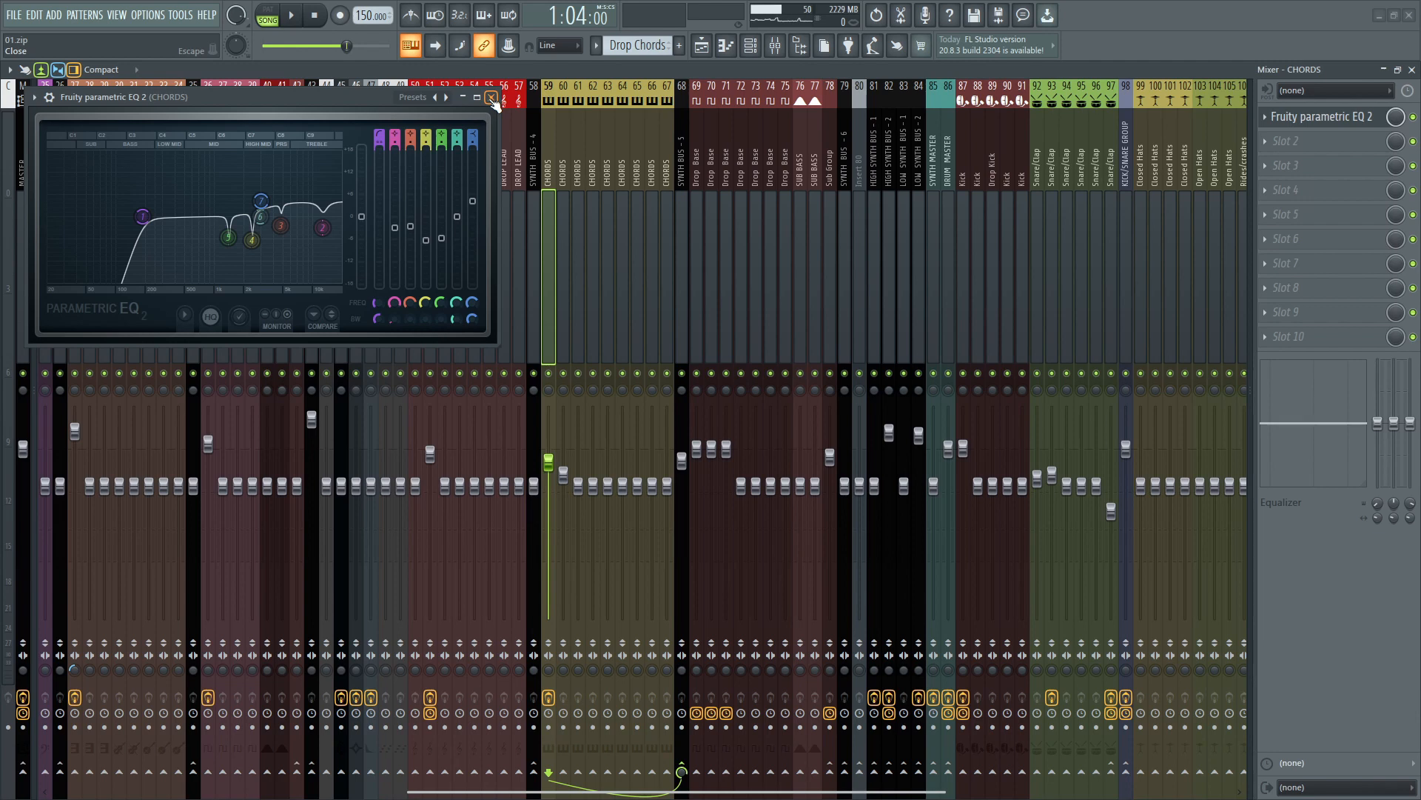
key("space")
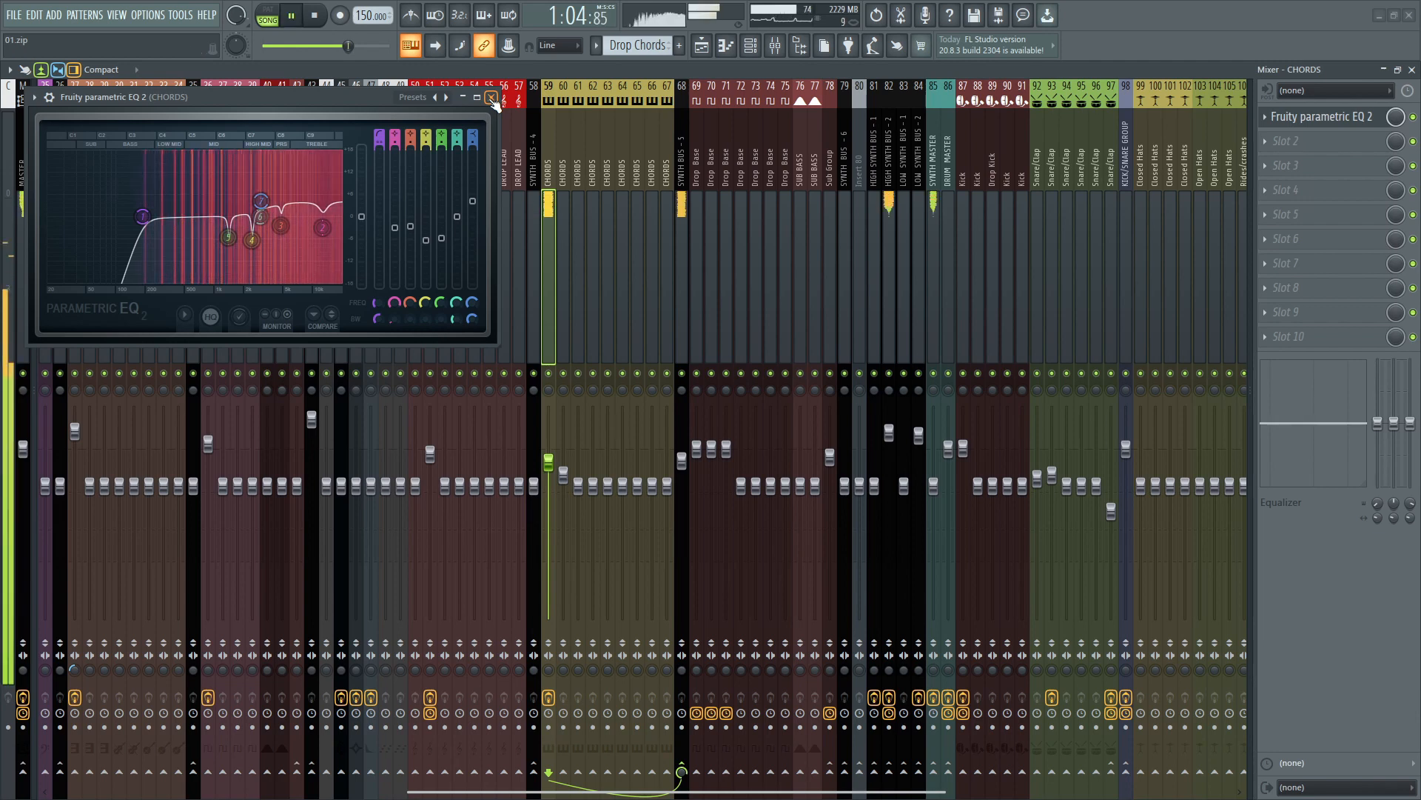
Play the chords with their Fruity parametric EQ 2 bypassed and with it enabled to compare the sound
left_click(492, 99)
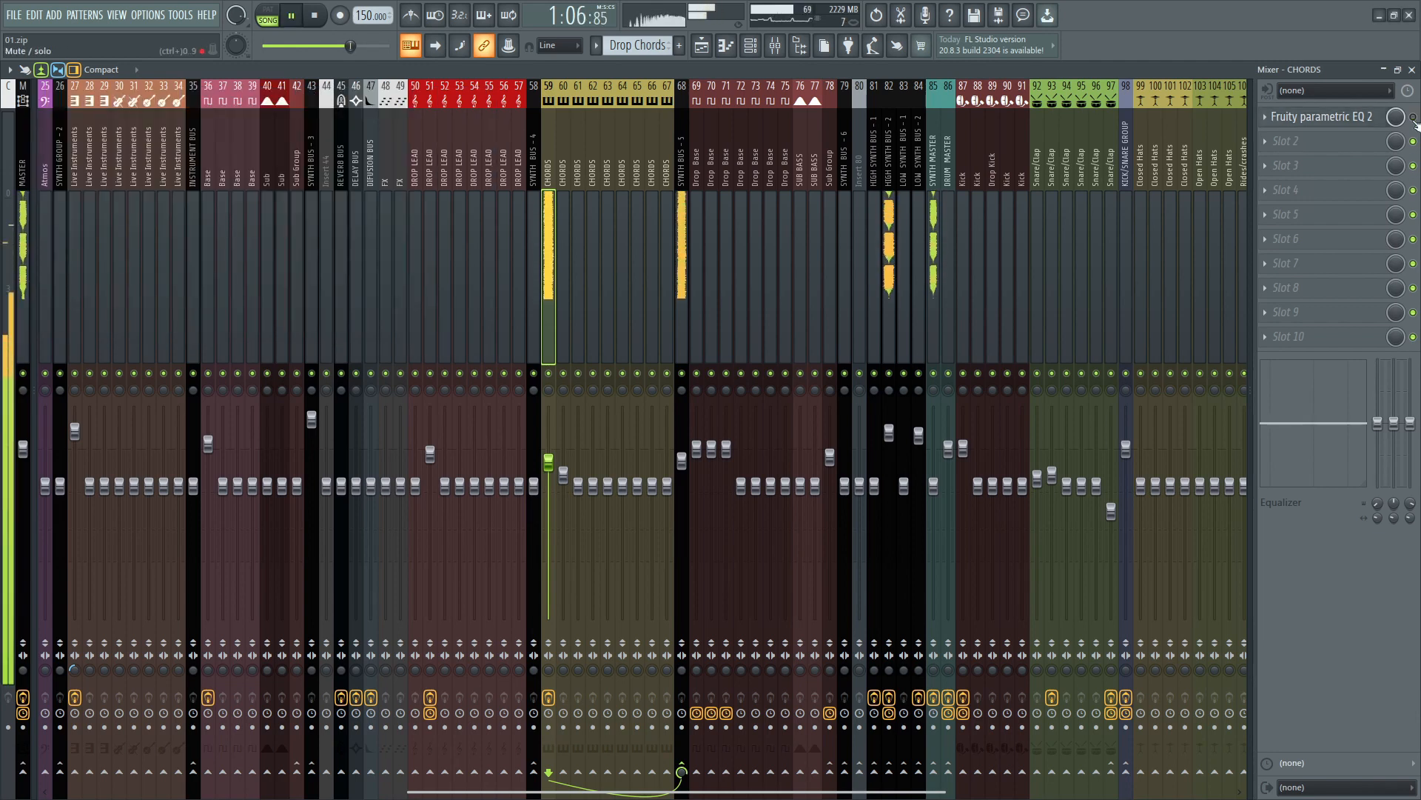
key("space")
left_click(1321, 116)
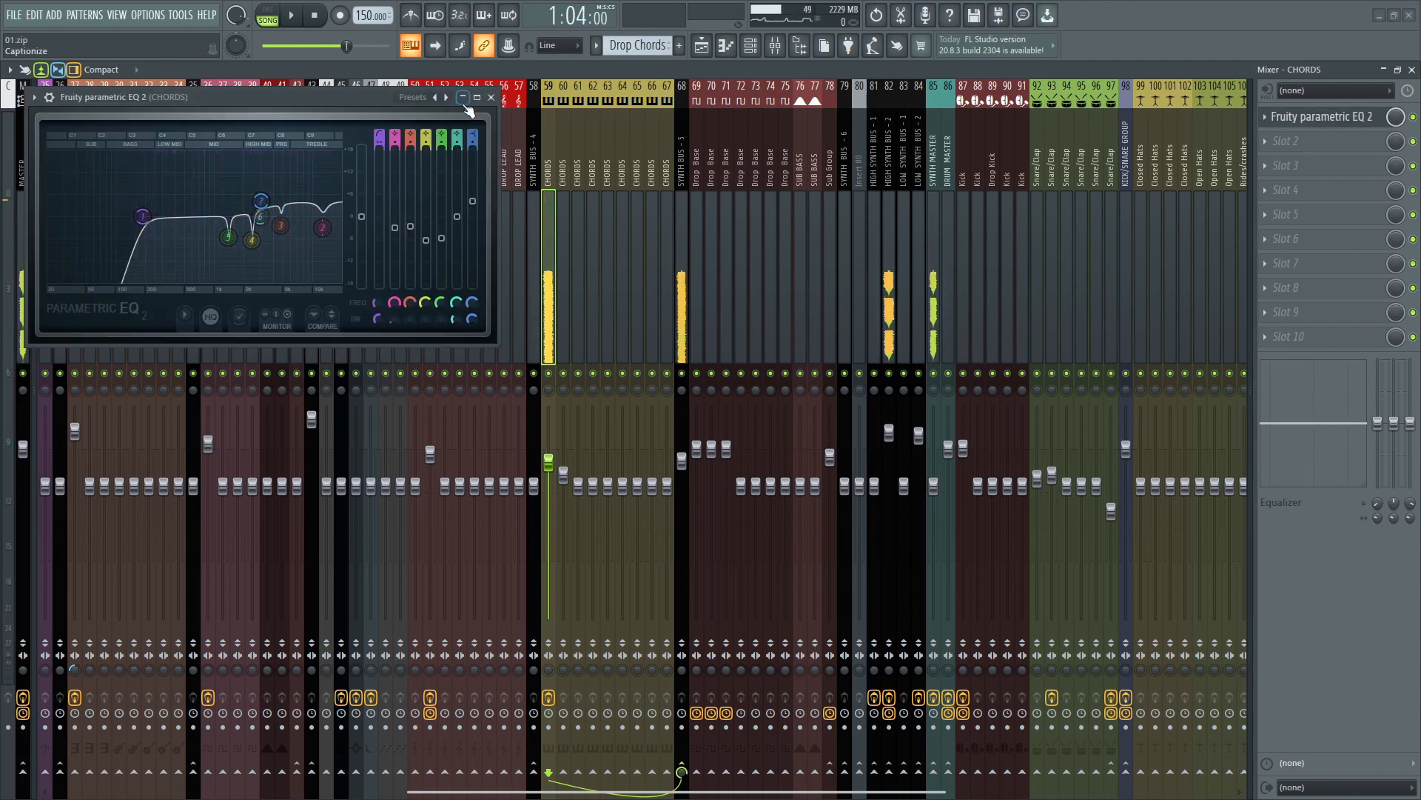
left_click(491, 97)
key("space")
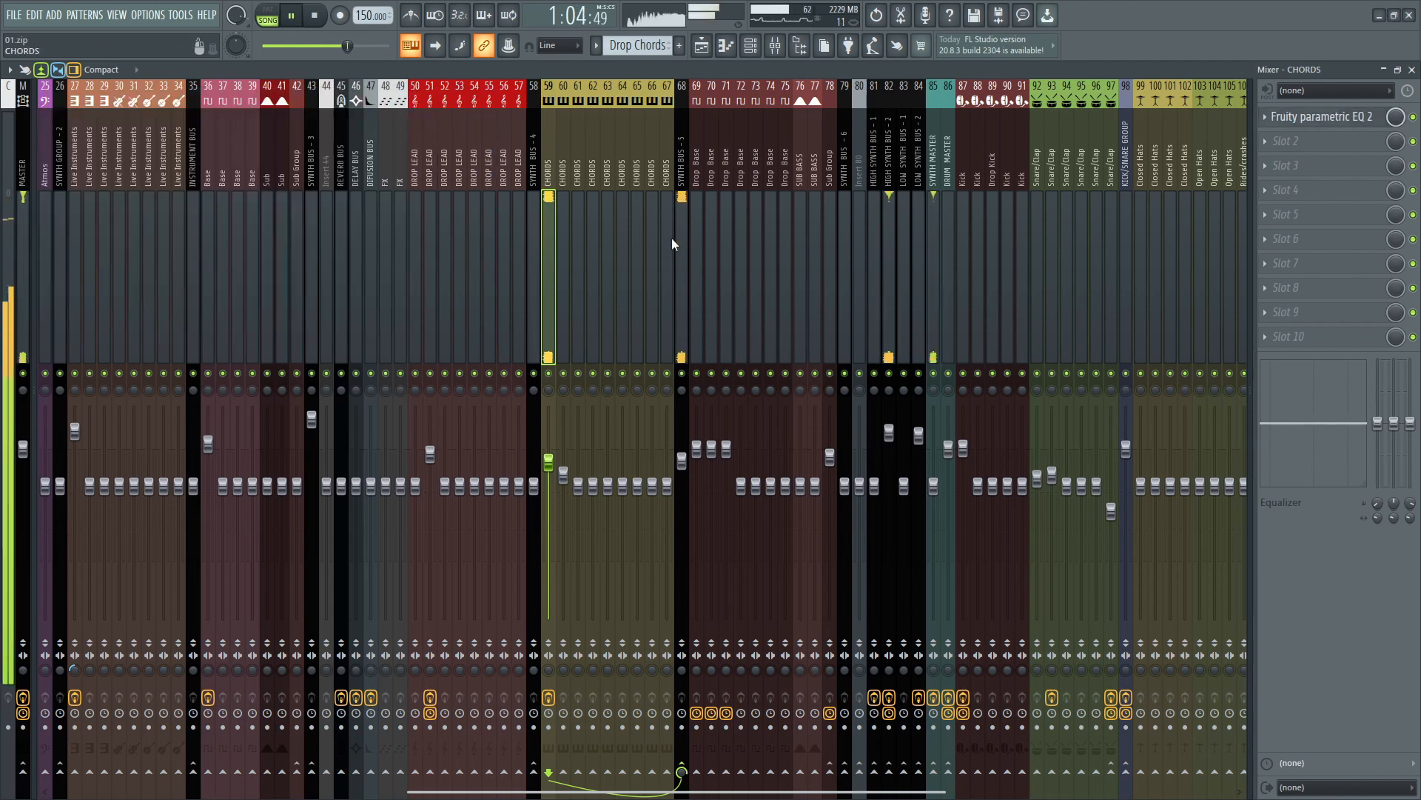
left_click(681, 245)
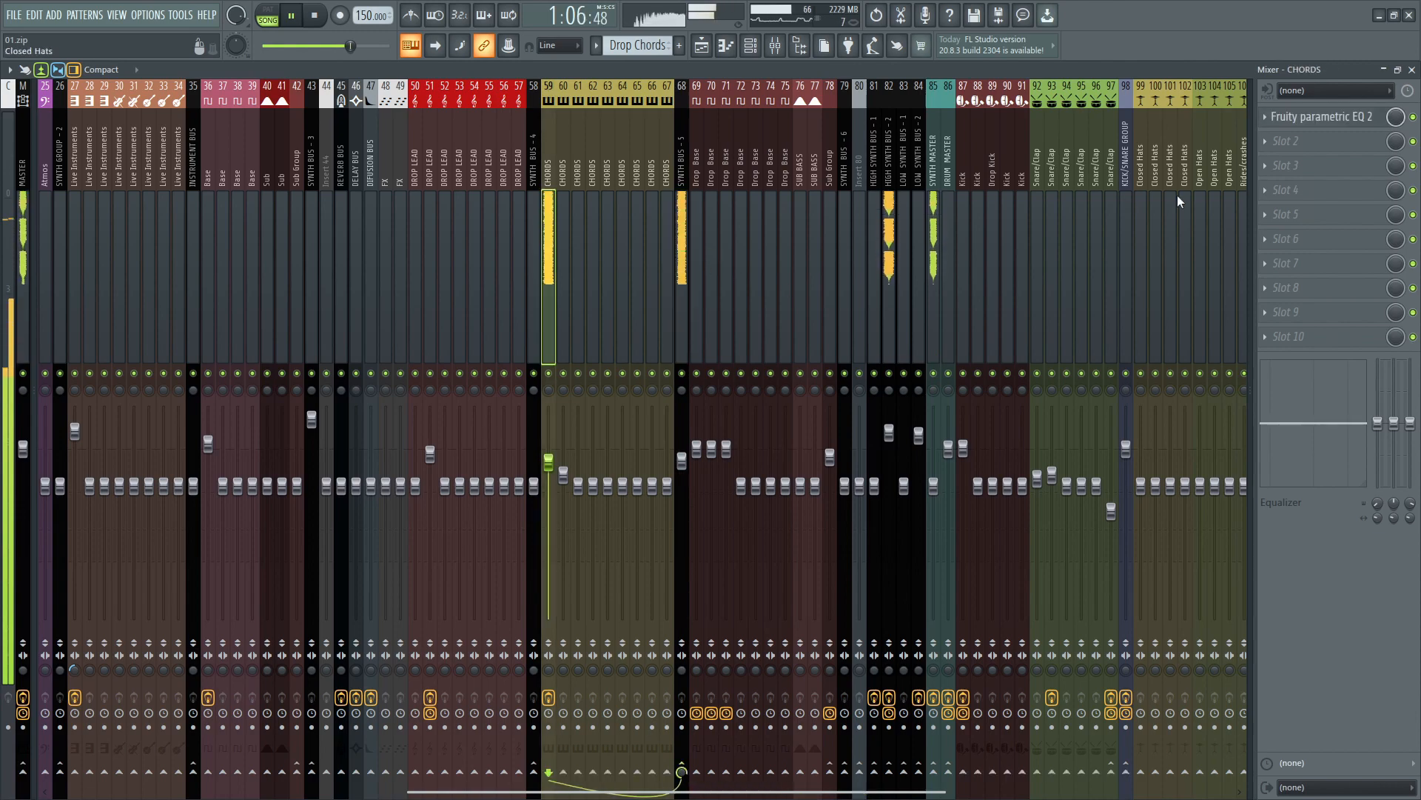
key("space")
Return to the playlist, review the Serum #10 chords synth once more, and close it
key("F9")
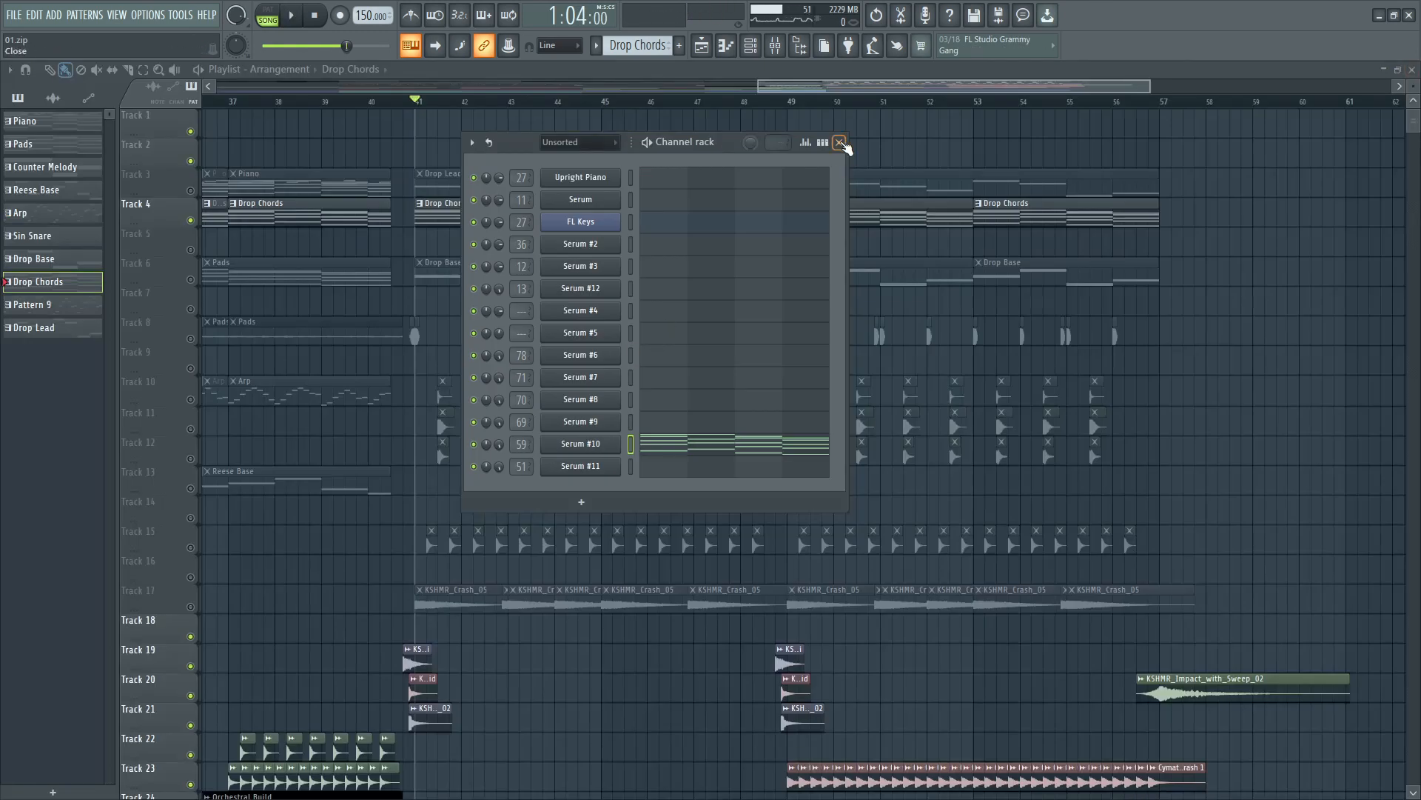
left_click(841, 143)
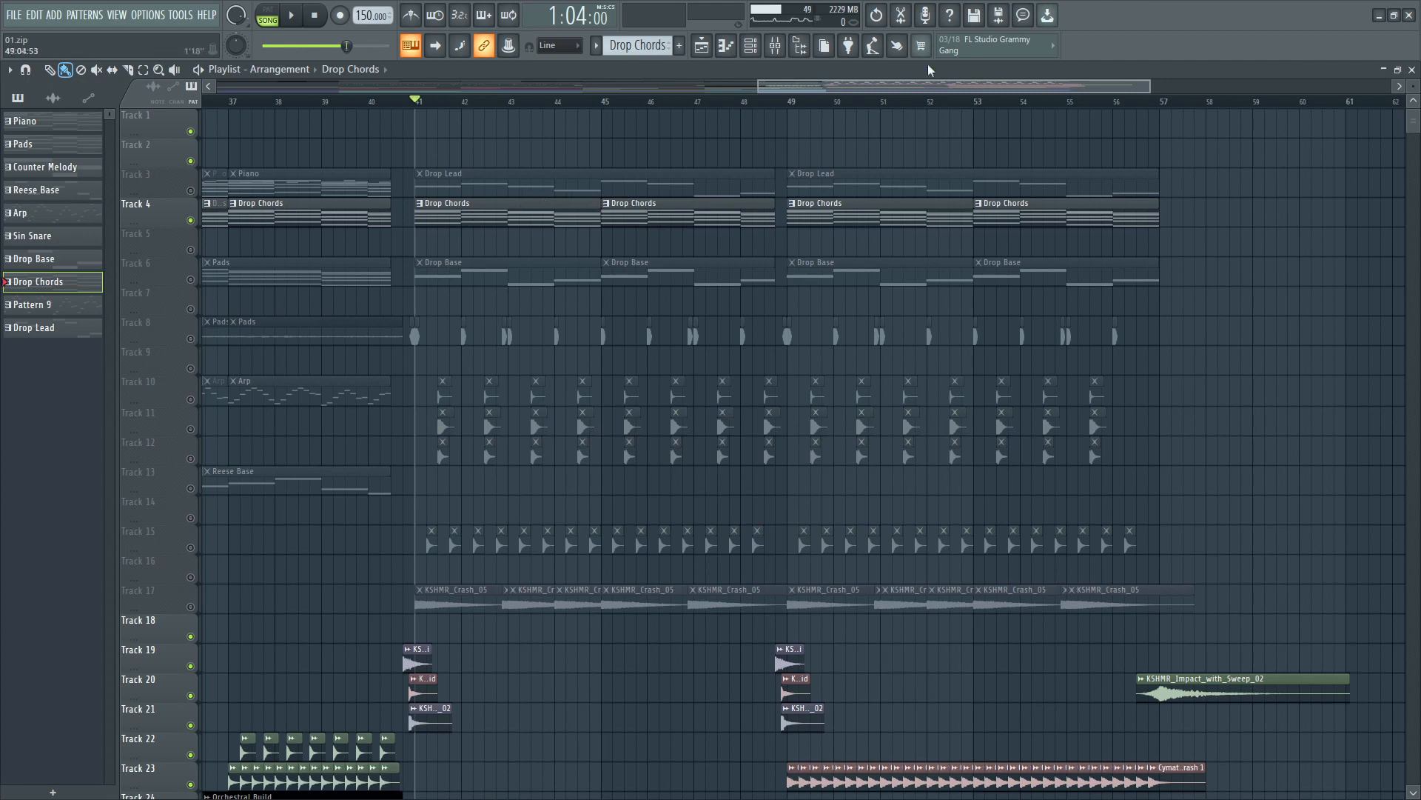
key("F6")
left_click(603, 445)
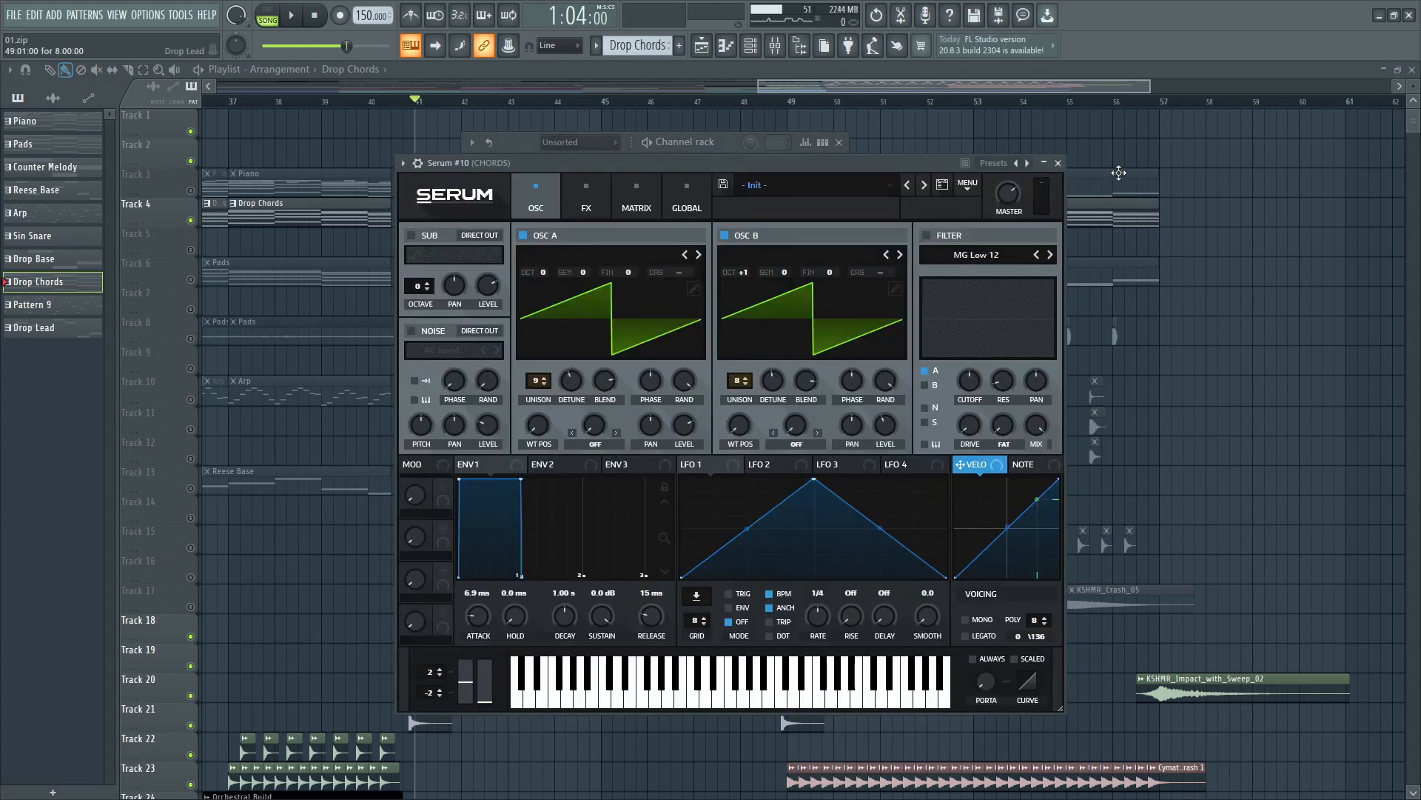
left_click(1059, 163)
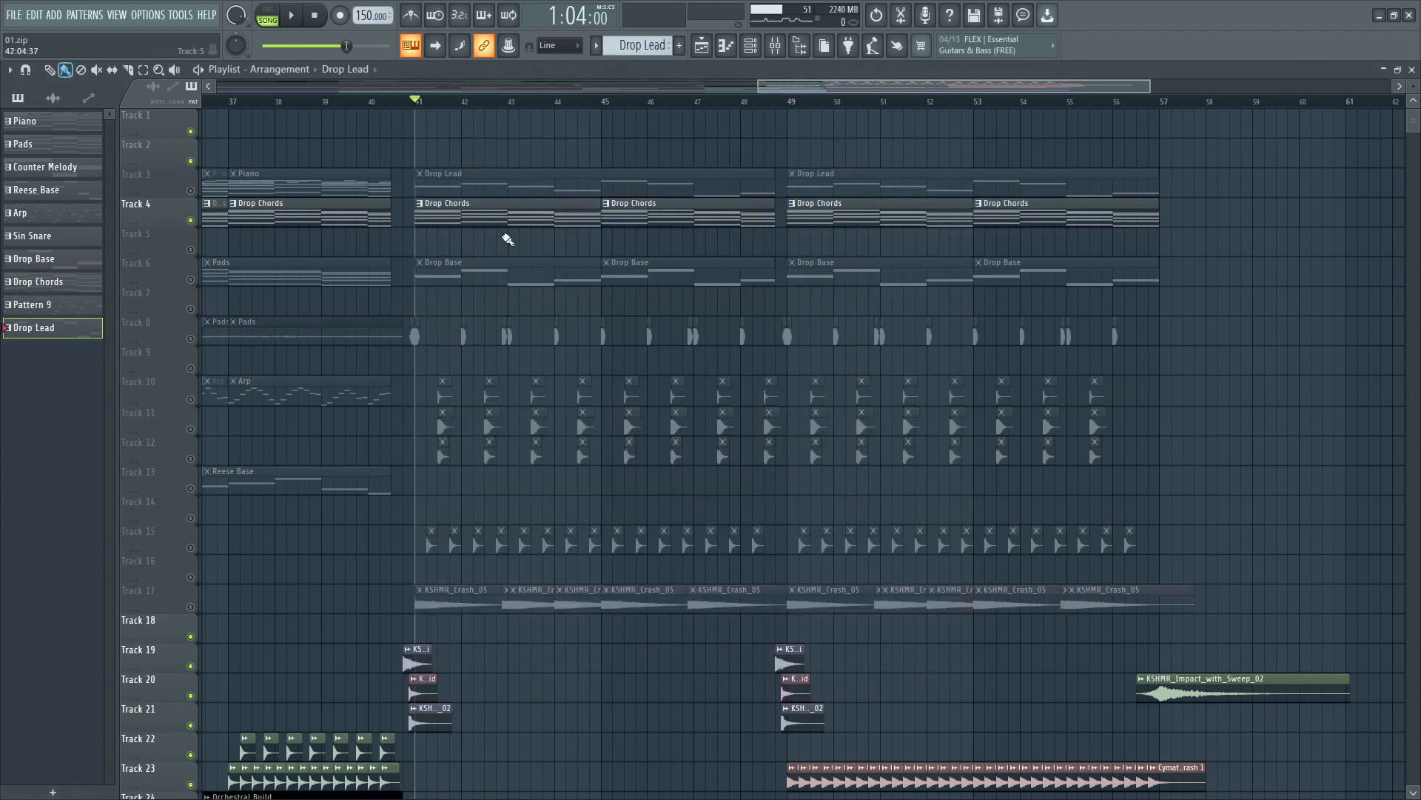
Solo Track 6 and play the Drop Base from bar 41, leaving the playlist in view
right_click(193, 282)
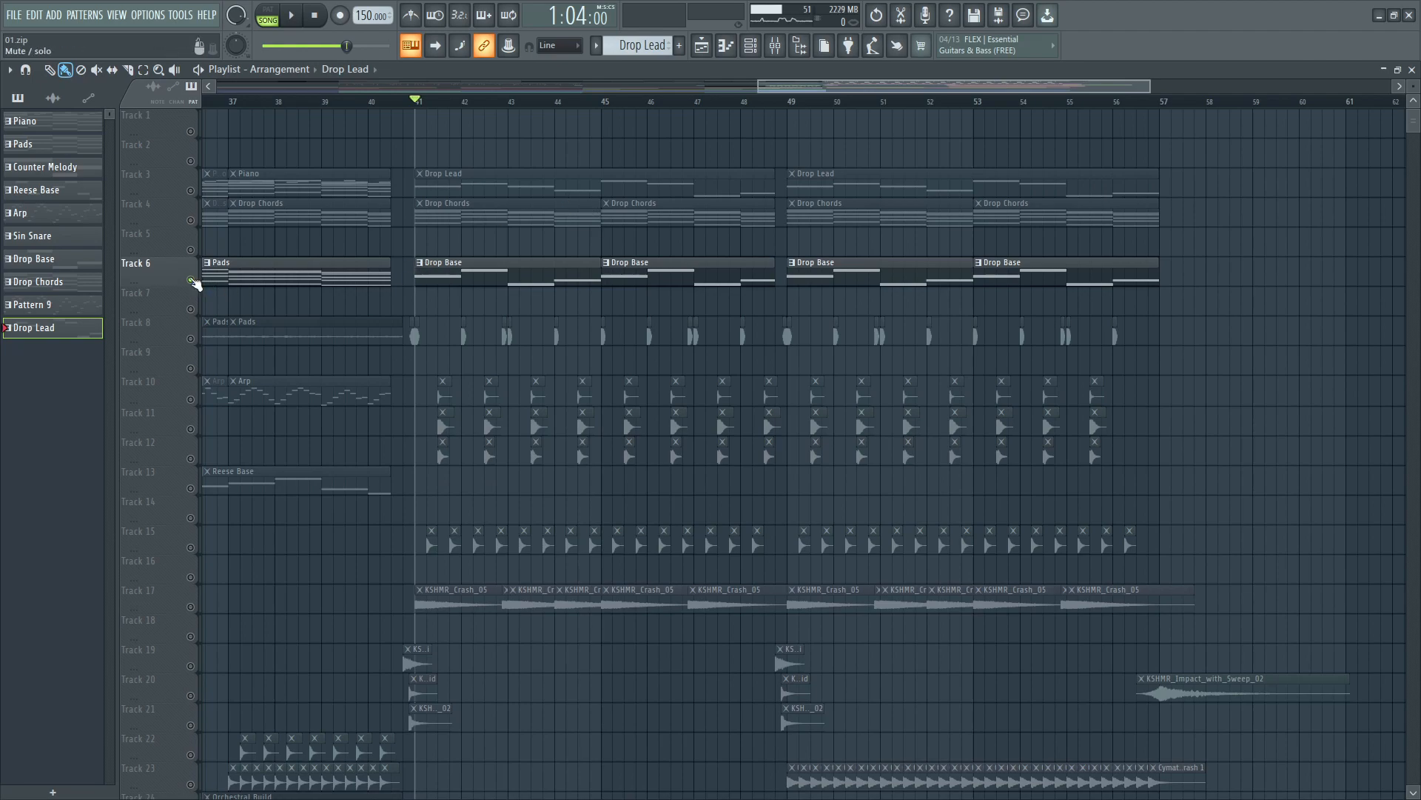
key("space")
key("F9")
key("space")
left_click(1411, 70)
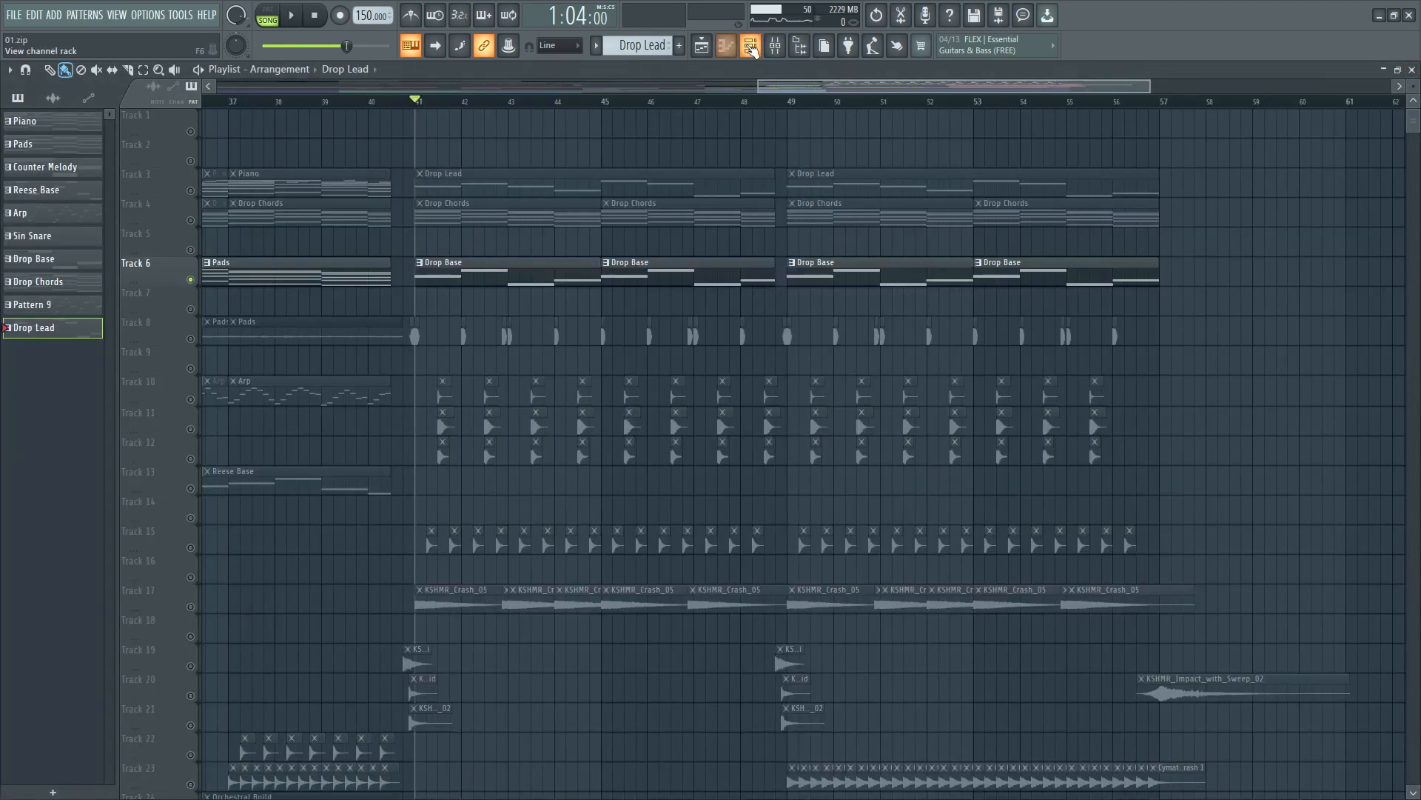
Mute the Serum #6 channel in the channel rack and play the remaining Drop Base layers
left_click(750, 45)
key("space")
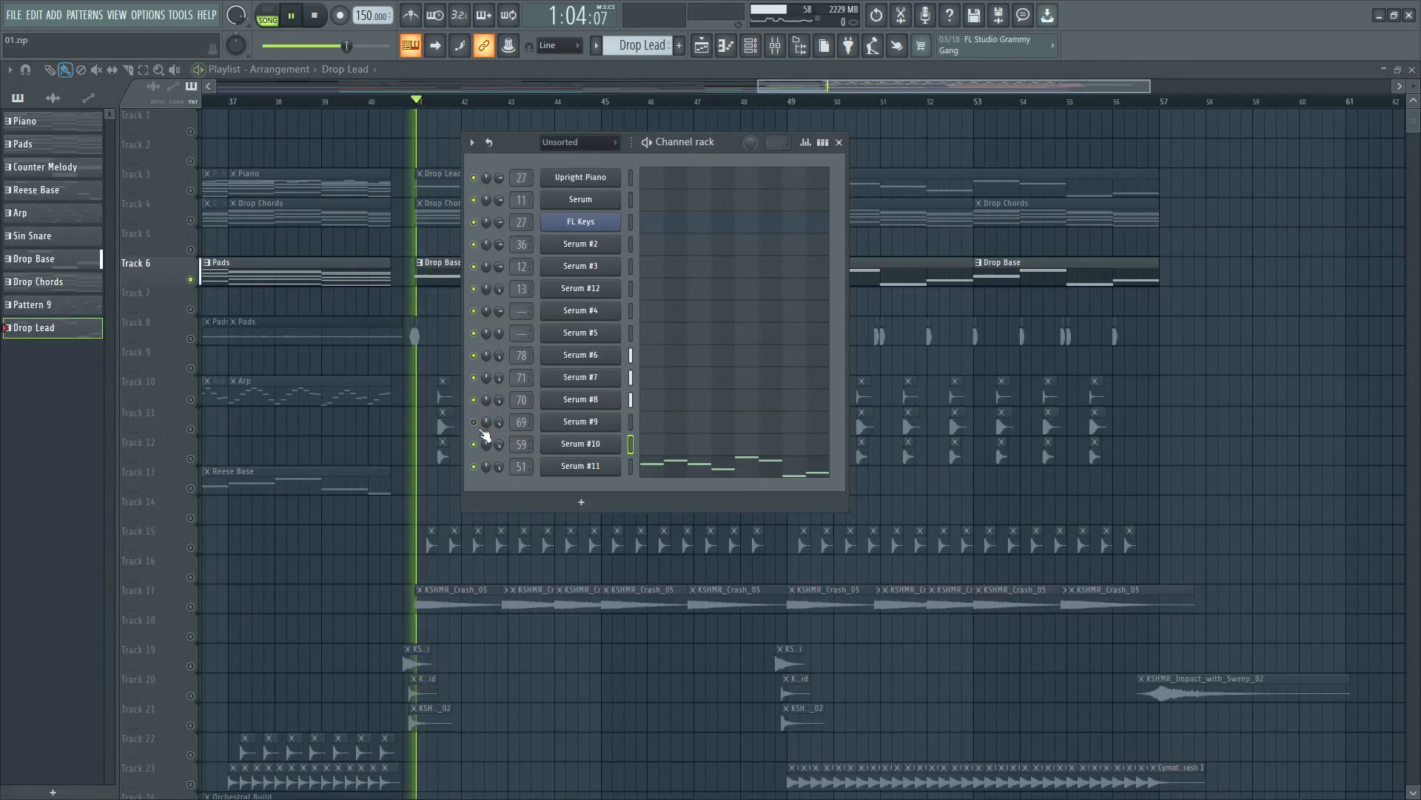
key("space")
key("space")
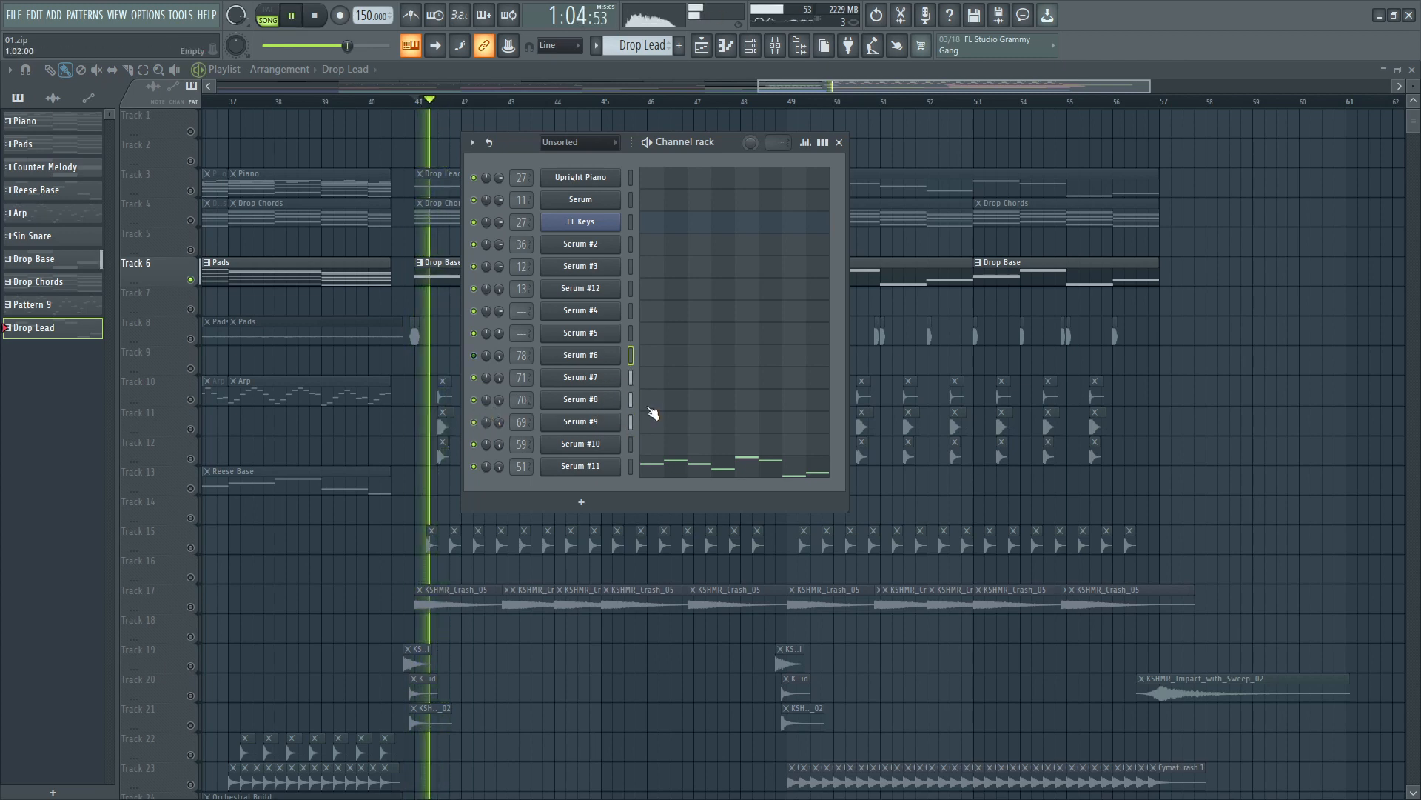
Solo the first Drop Base mixer track (69) and play it
left_click(774, 49)
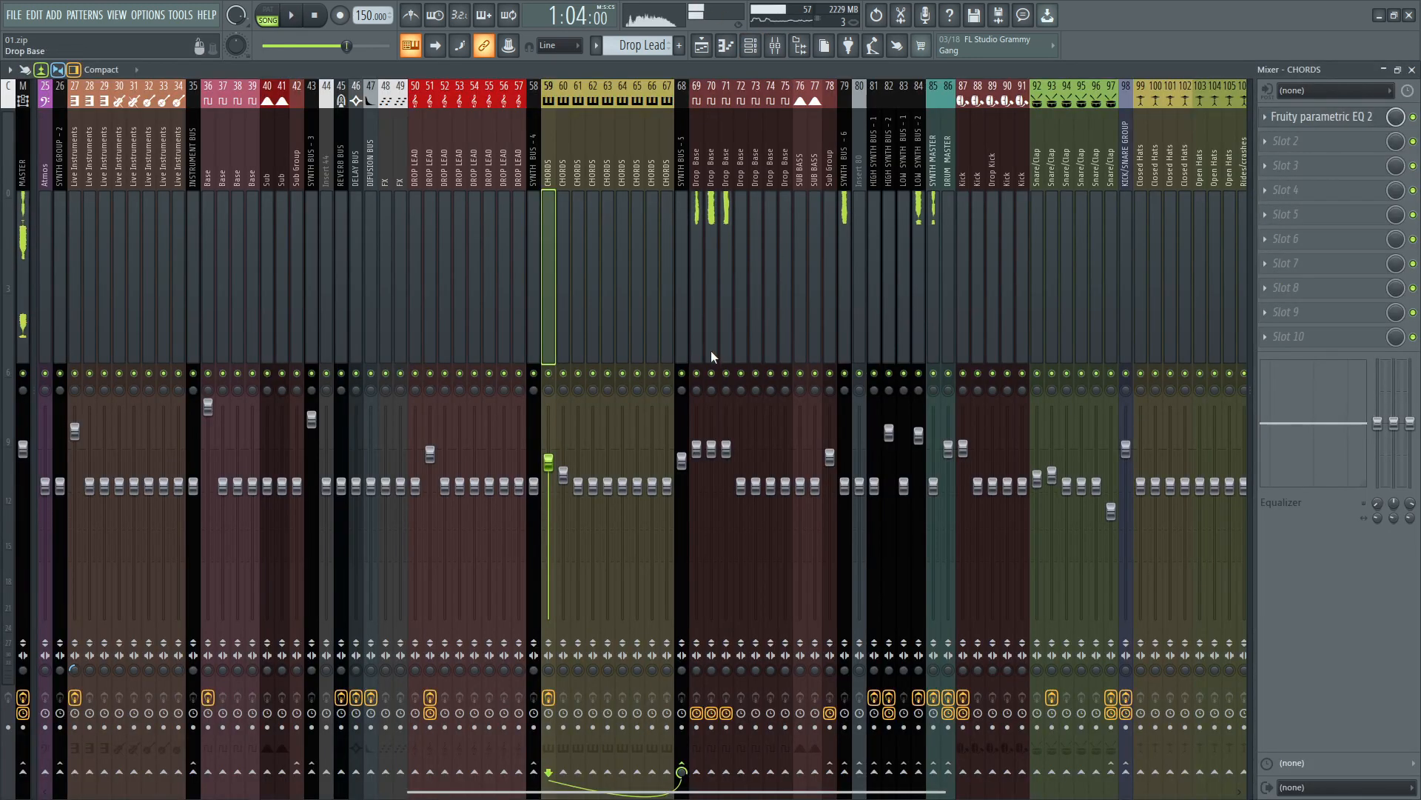
left_click(700, 314)
key("space")
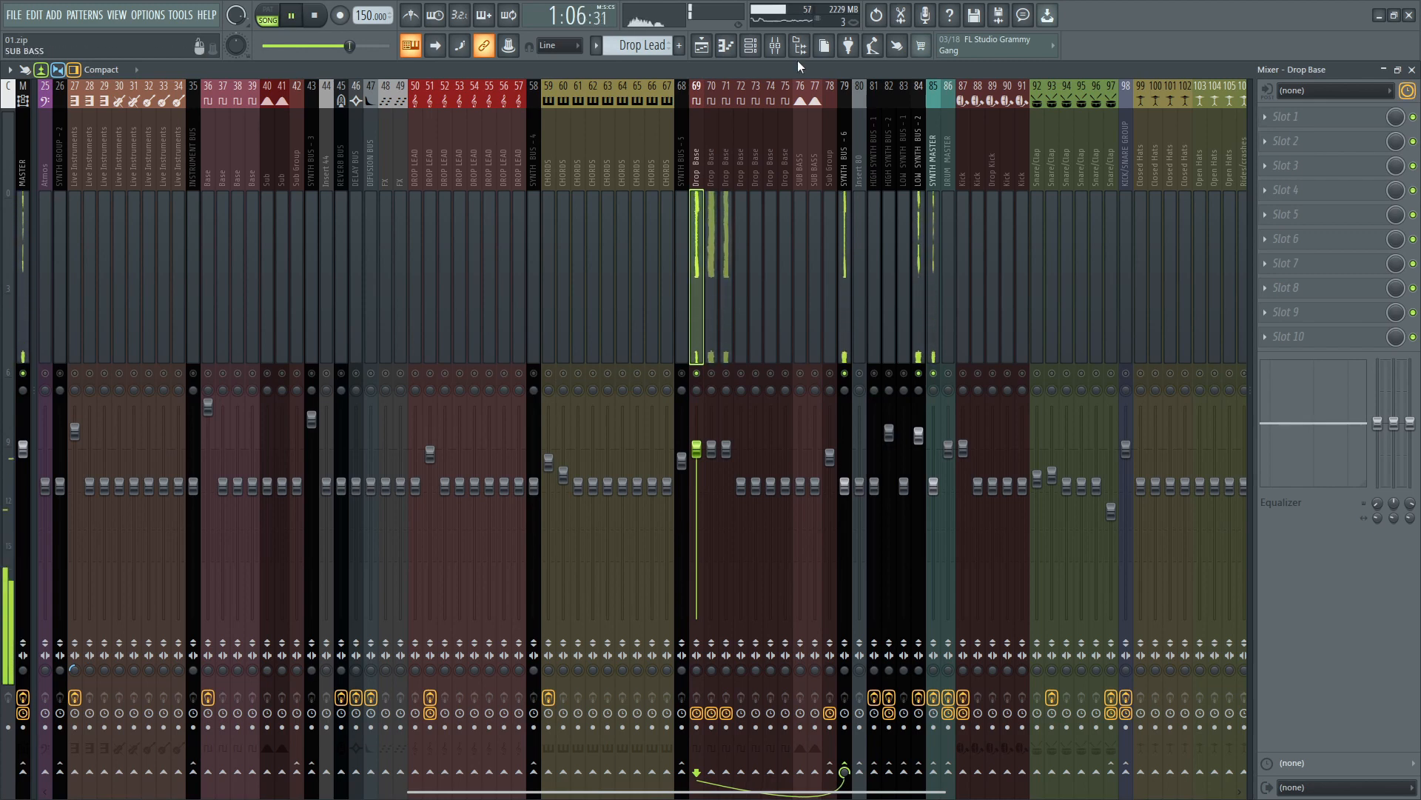
Open the Serum #9 Drop Base synth, examine its Monster 4 wavetable while sounding a few notes, and close it
left_click(750, 45)
key("space")
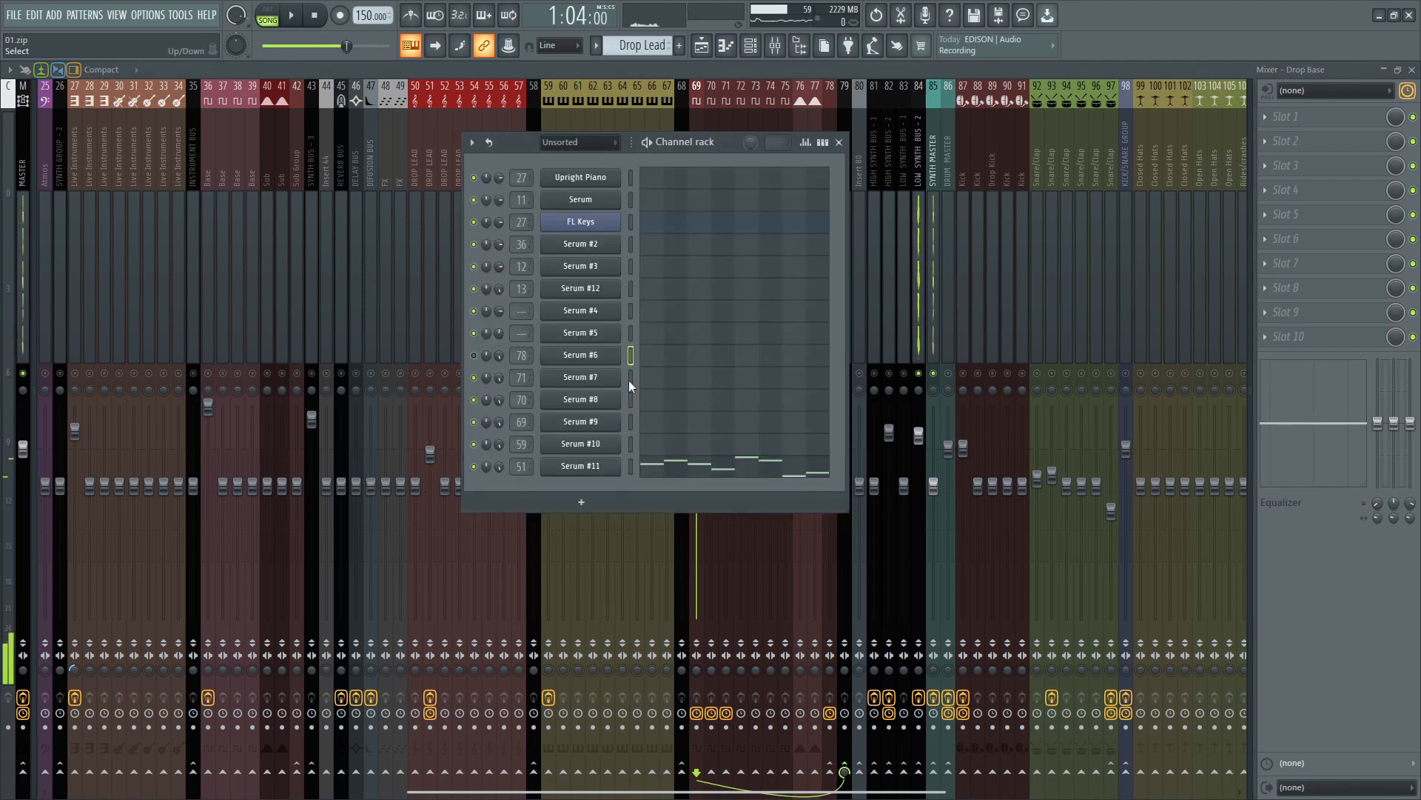
left_click(592, 400)
left_click(592, 421)
key("v")
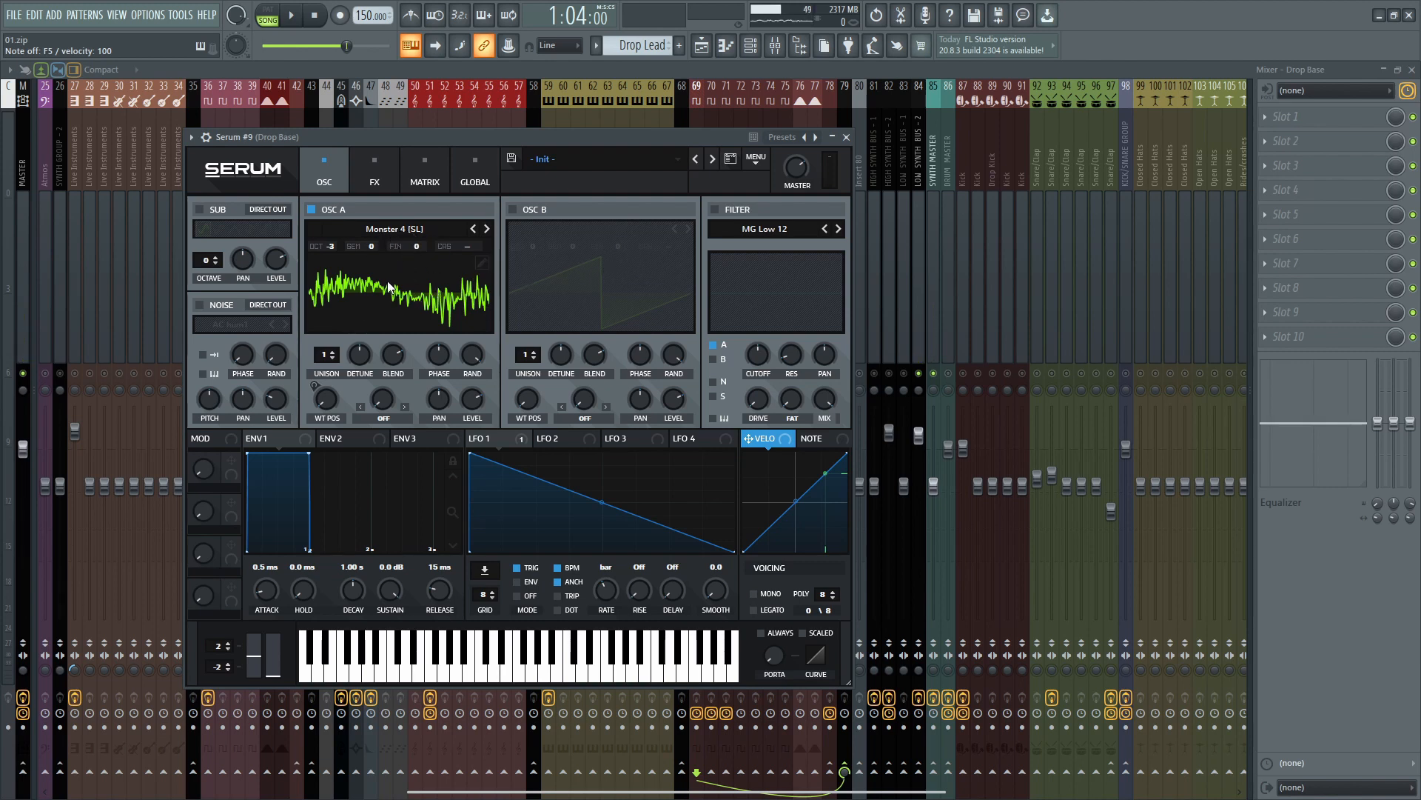
key("v")
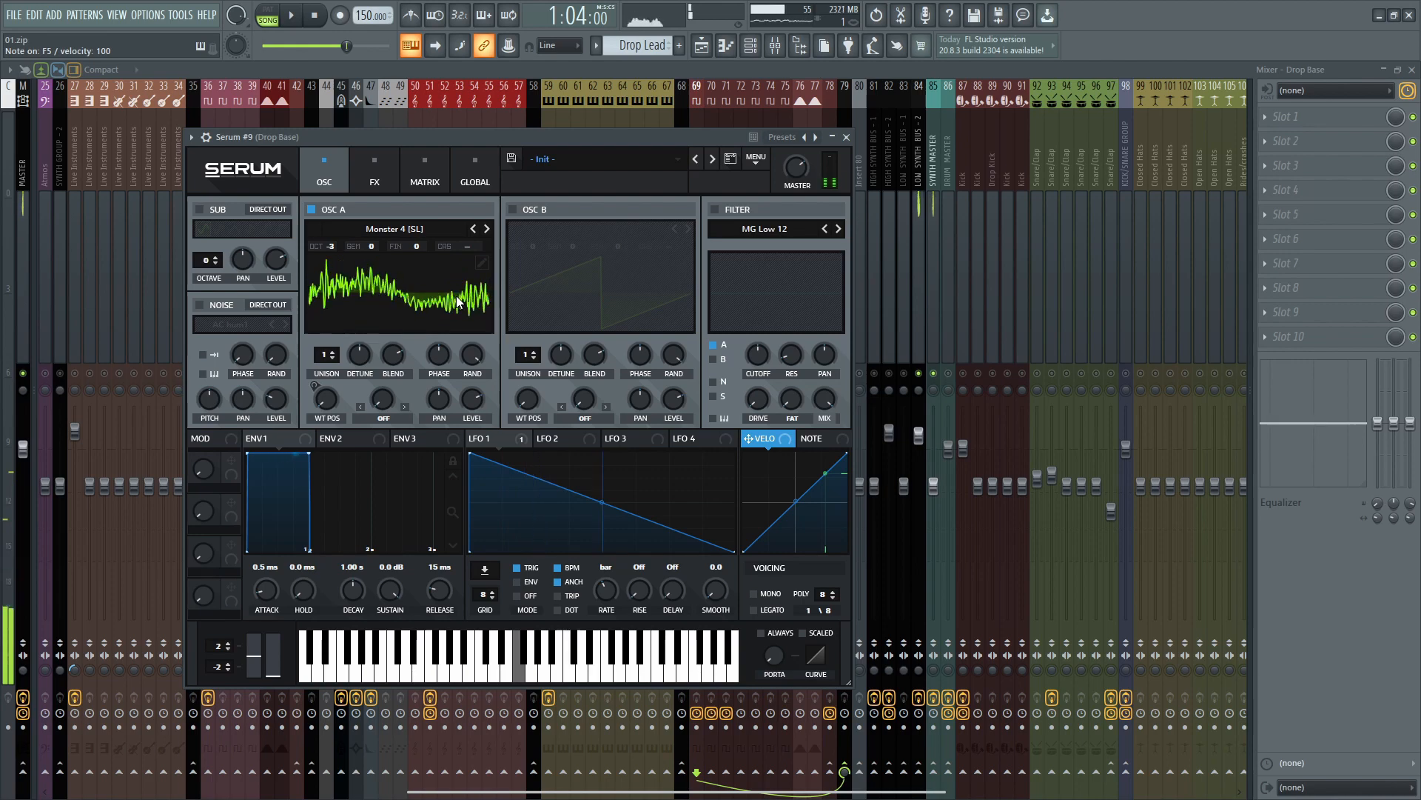
left_click(846, 138)
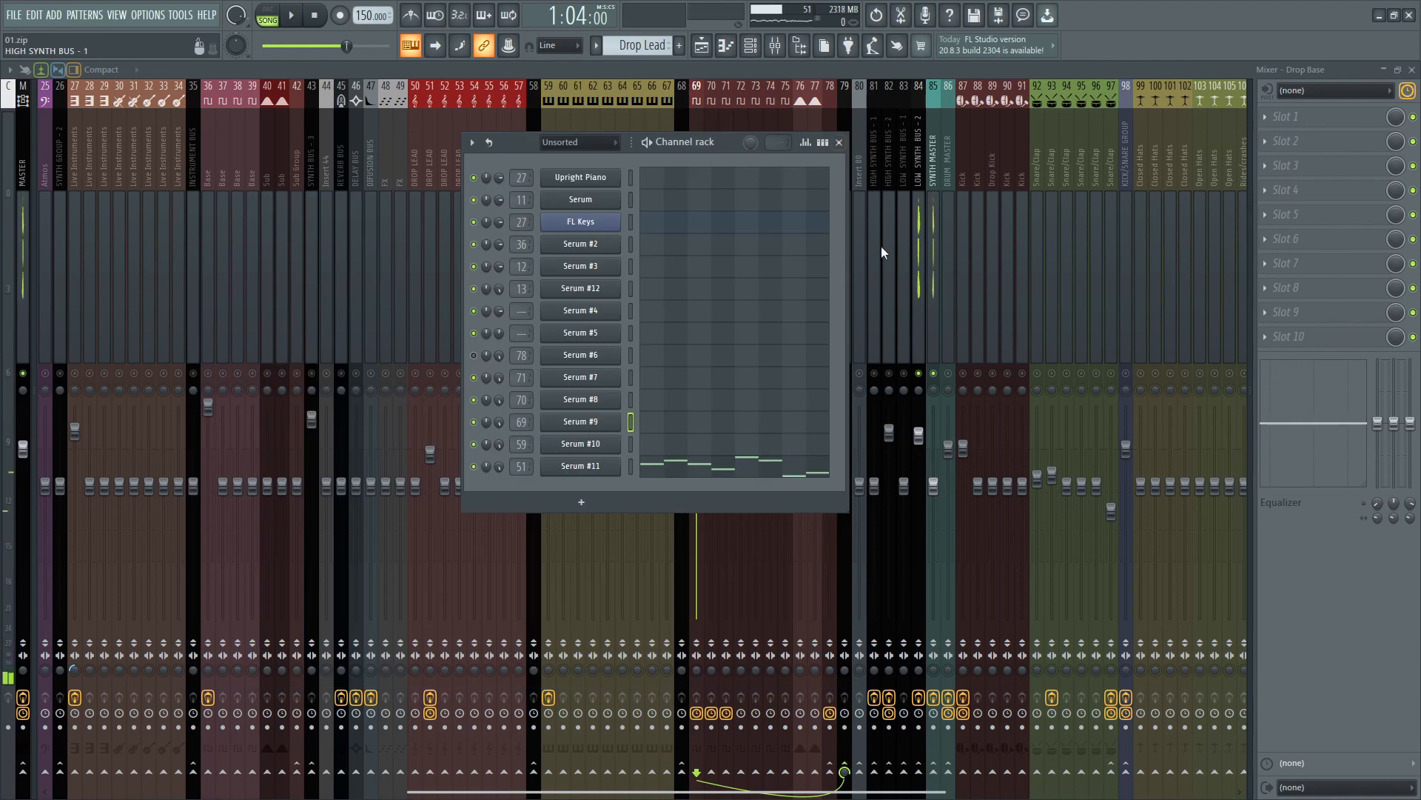
Close the channel rack, solo the second Drop Base mixer track (70), and play it
left_click(839, 142)
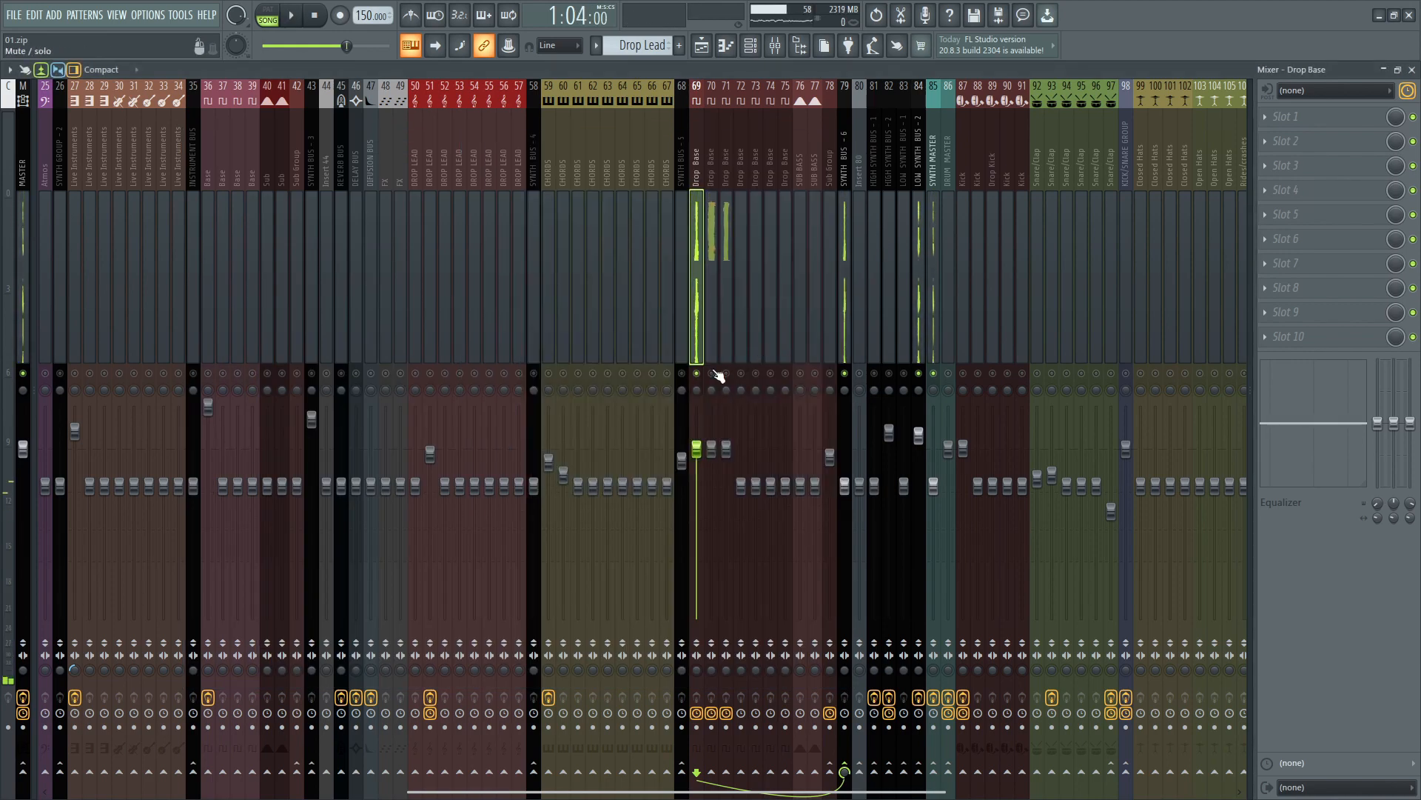
key("space")
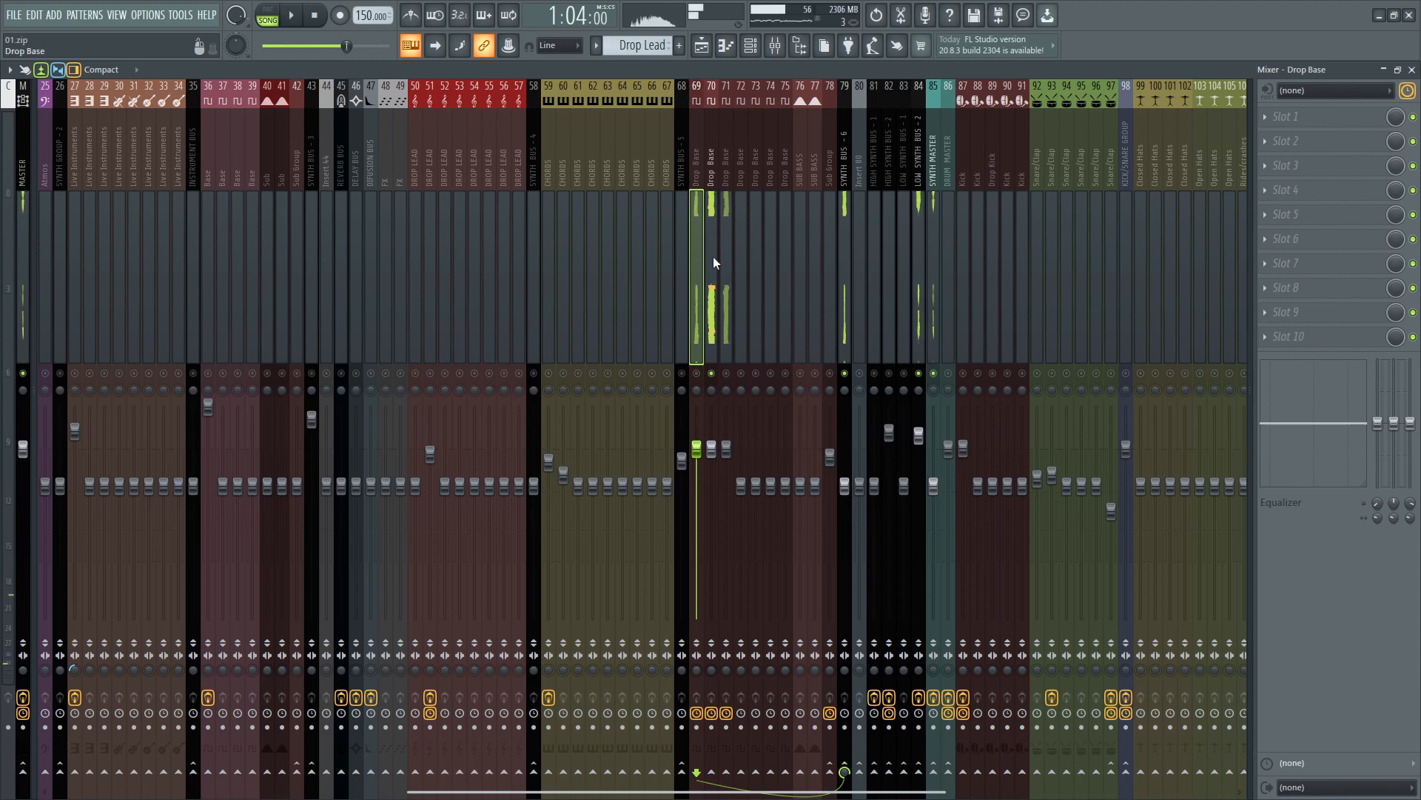
key("space")
Open the Serum #8 Drop Base synth and examine its oscillator settings and effects chain
left_click(750, 45)
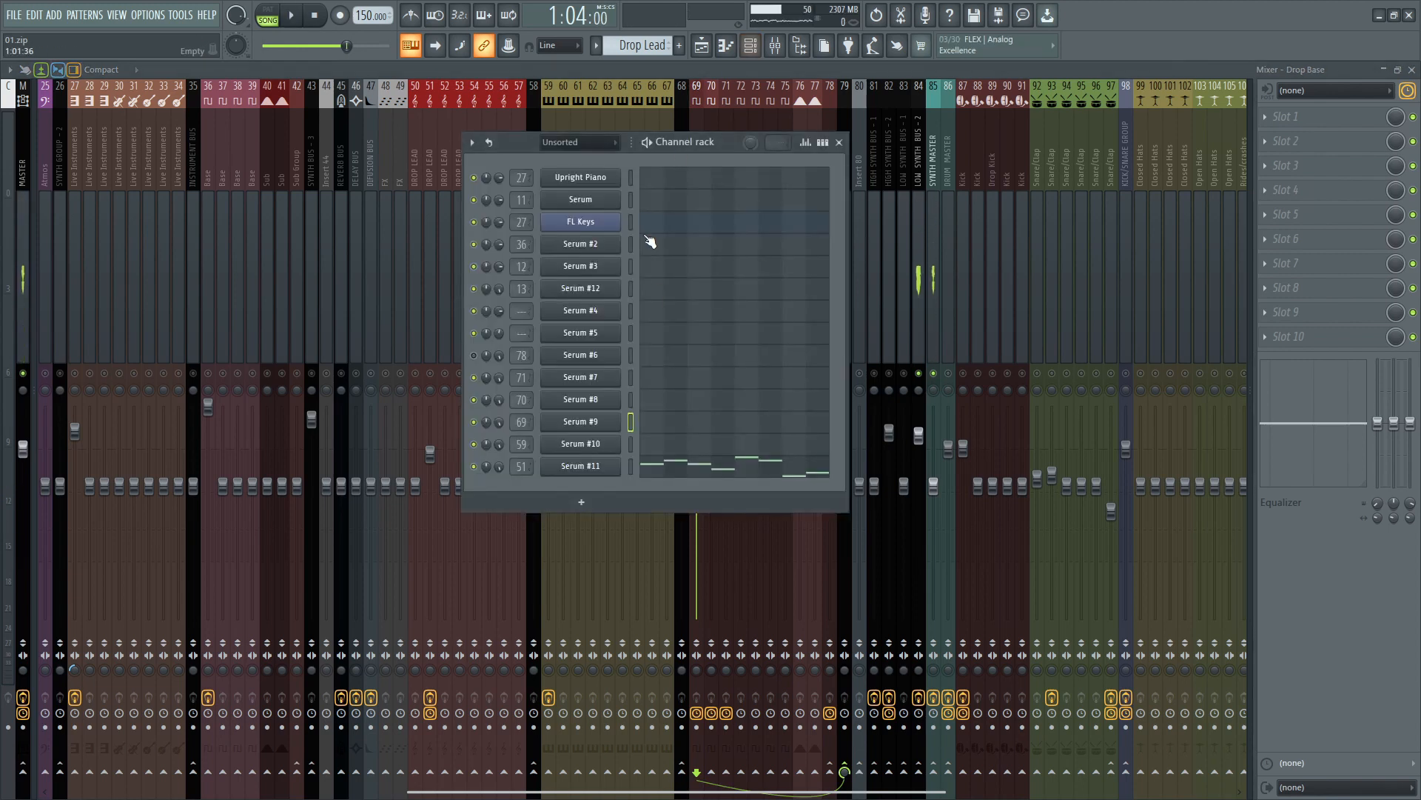
left_click(605, 404)
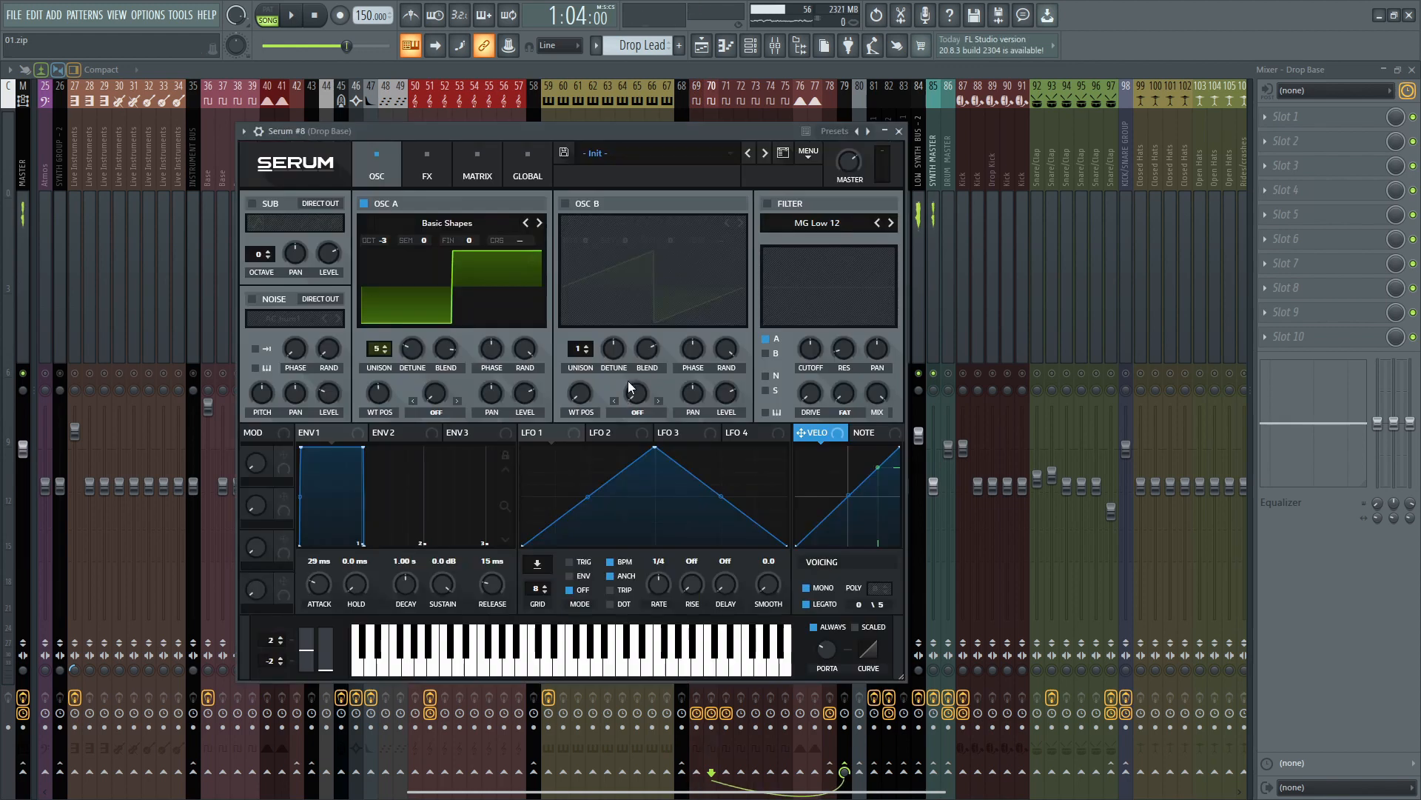
left_click(437, 170)
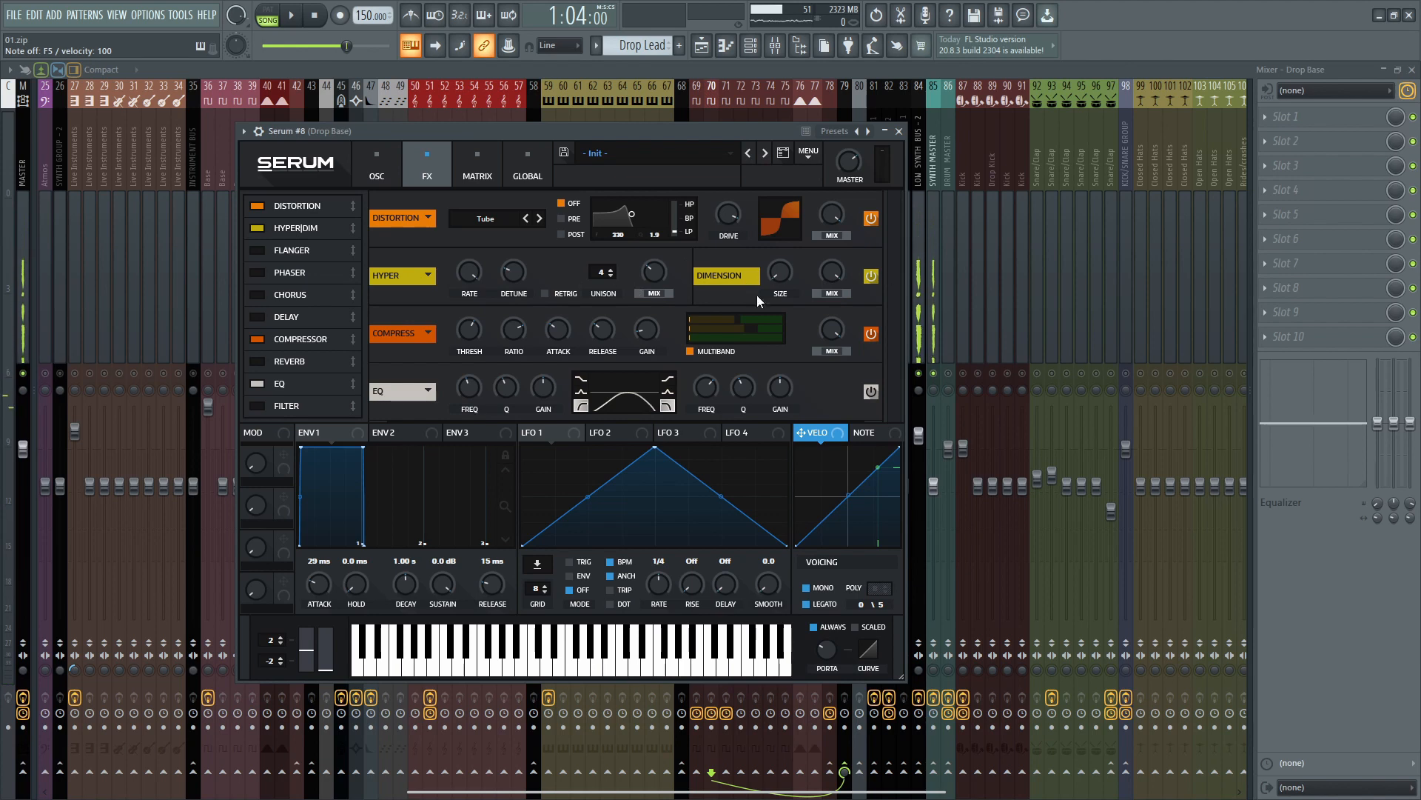
Close the Serum #8 synth and the channel rack, and play the soloed second Drop Base track (70) again
left_click(900, 131)
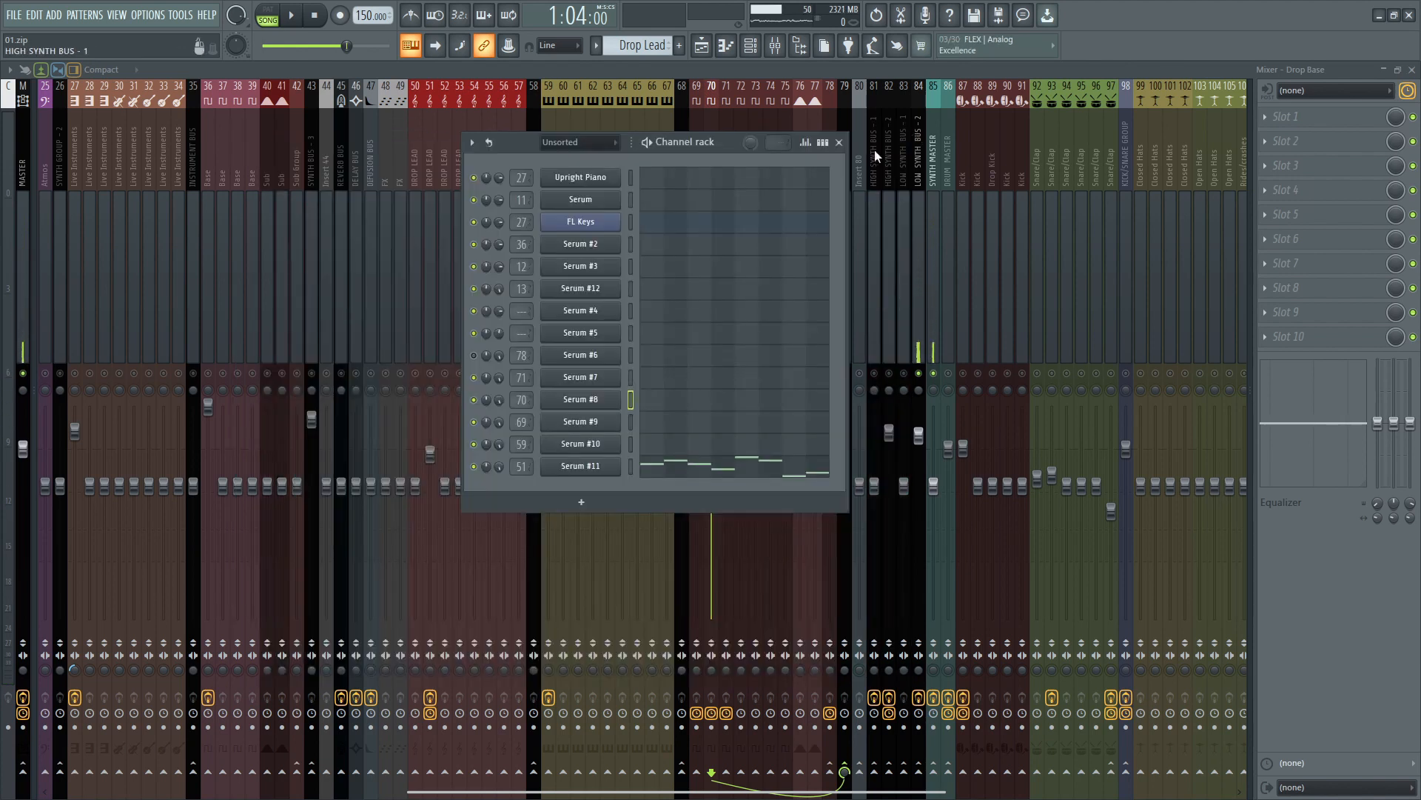
left_click(839, 142)
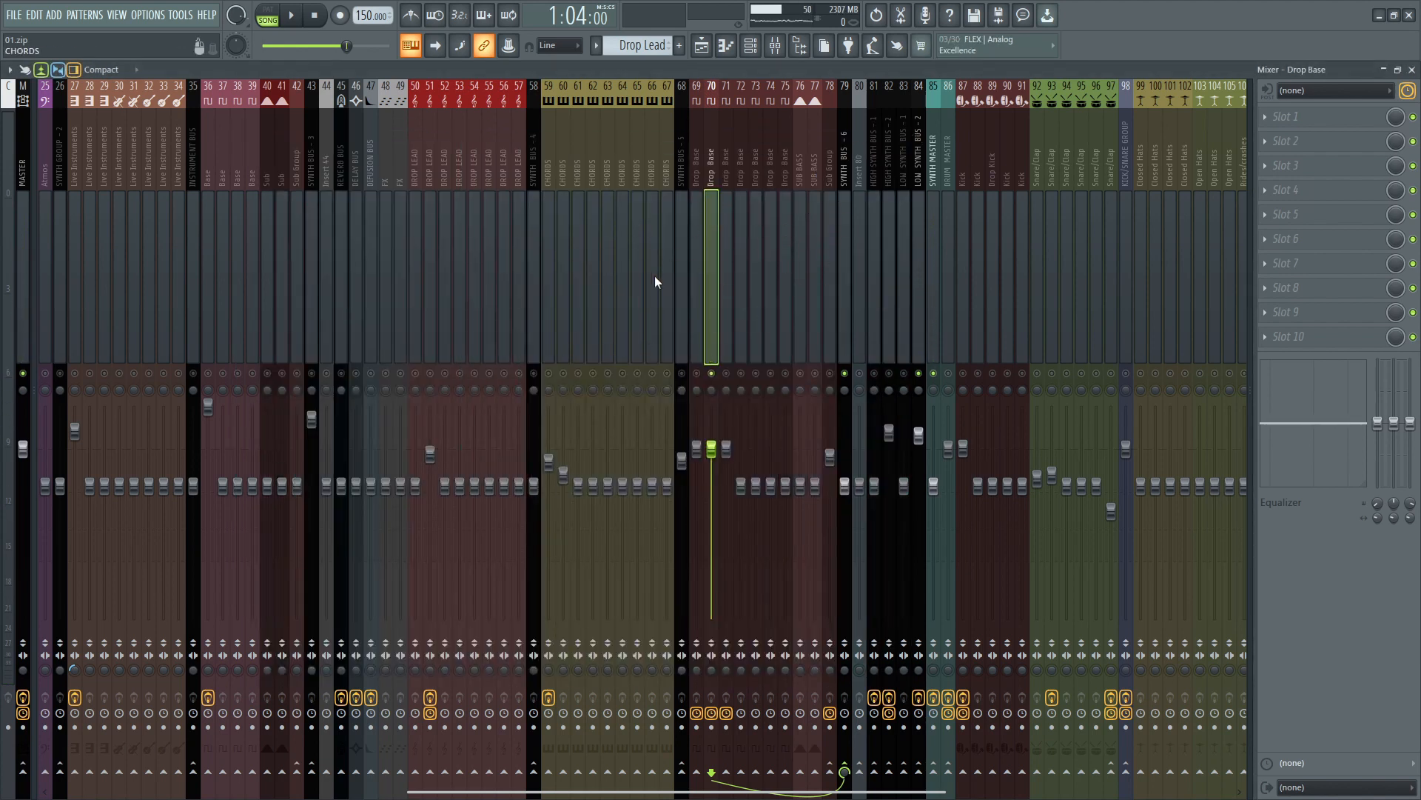
key("space")
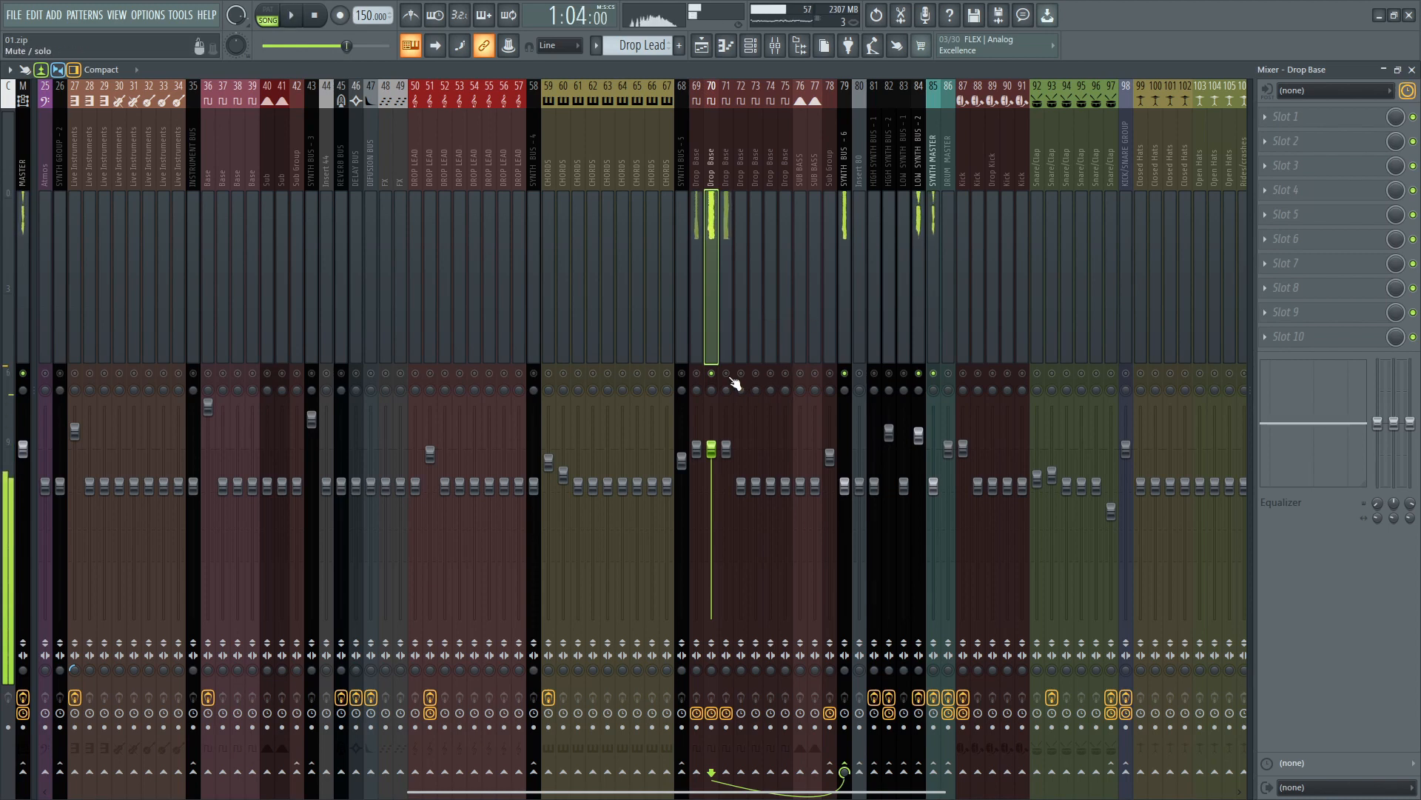
key("space")
Solo the third Drop Base mixer track (71), play it, and check its channel in the channel rack
right_click(727, 375)
left_click(733, 273)
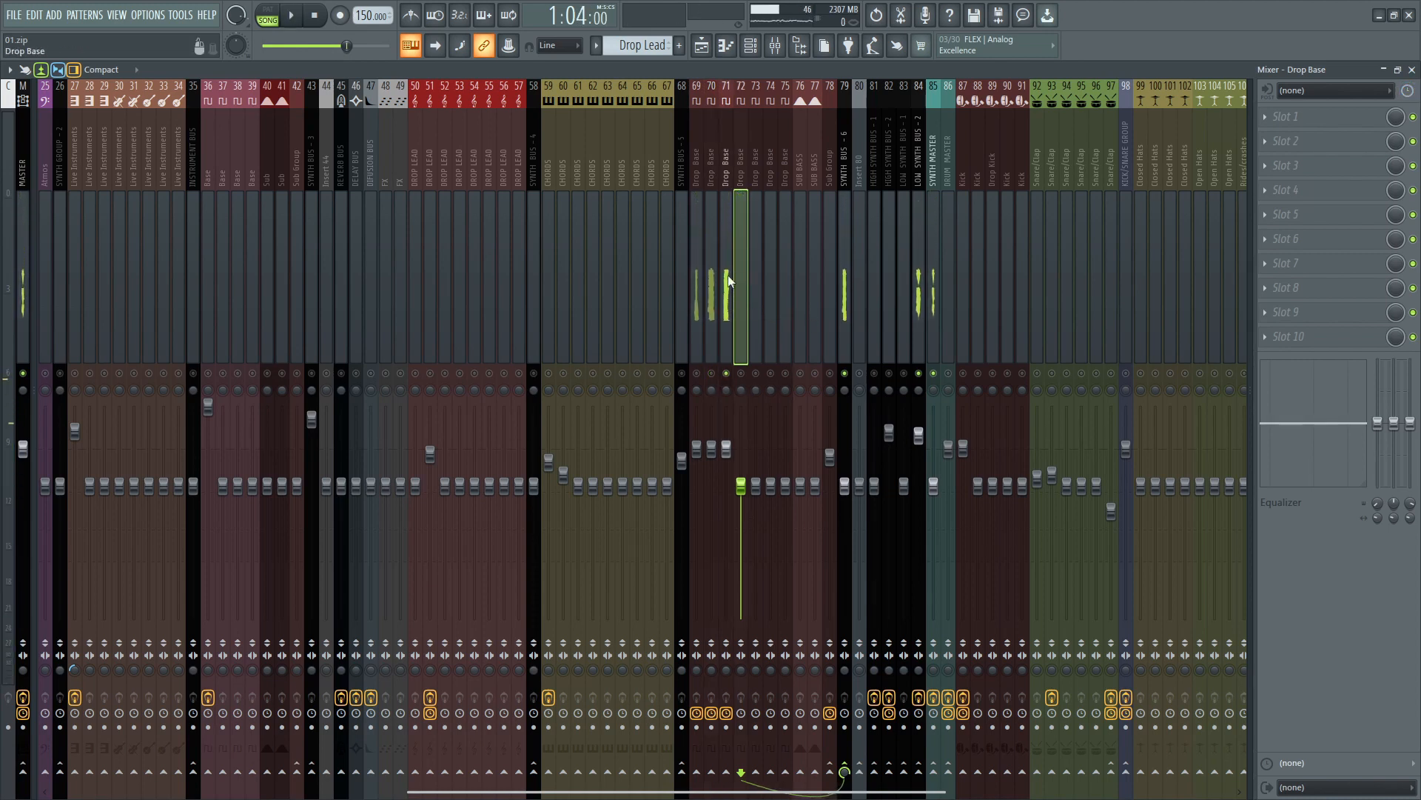
key("space")
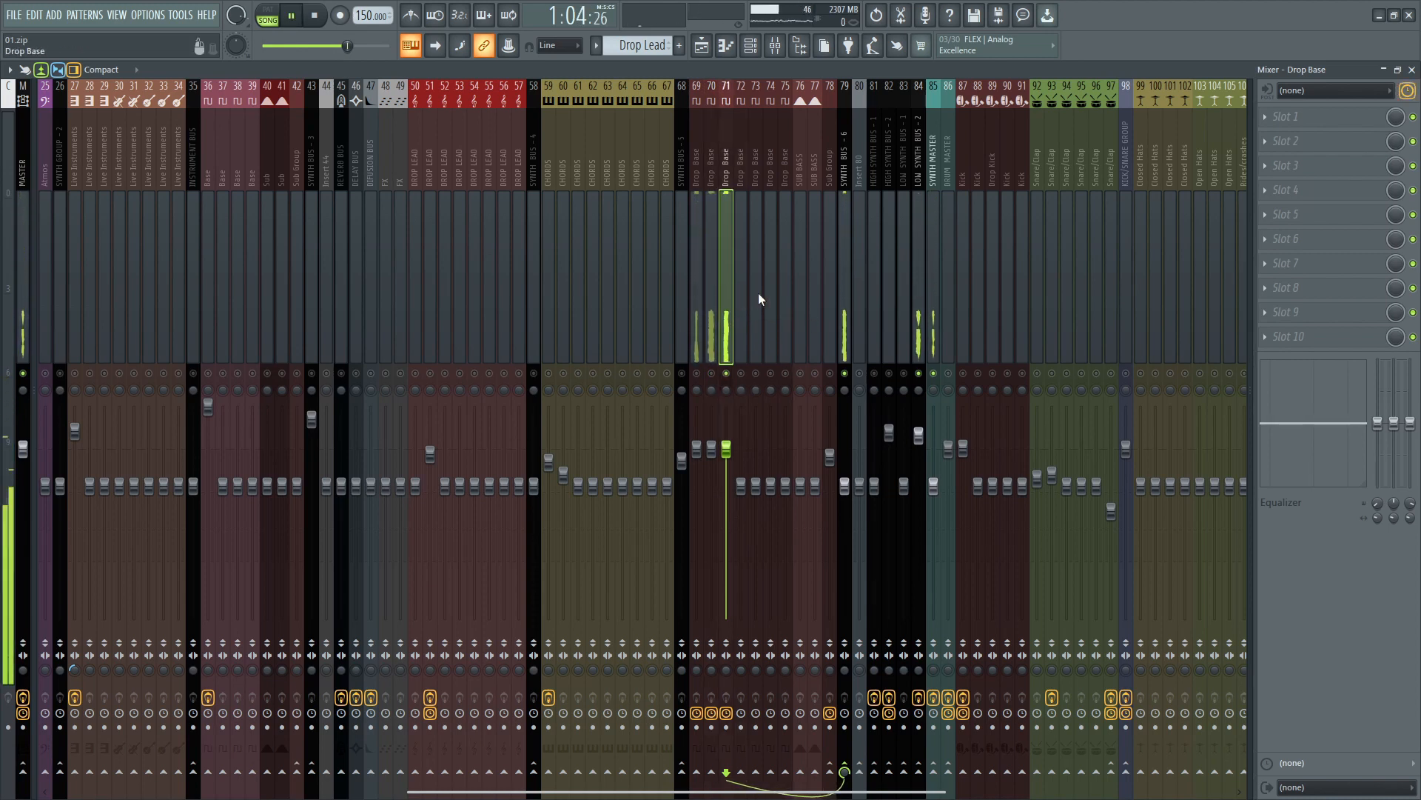
left_click(750, 45)
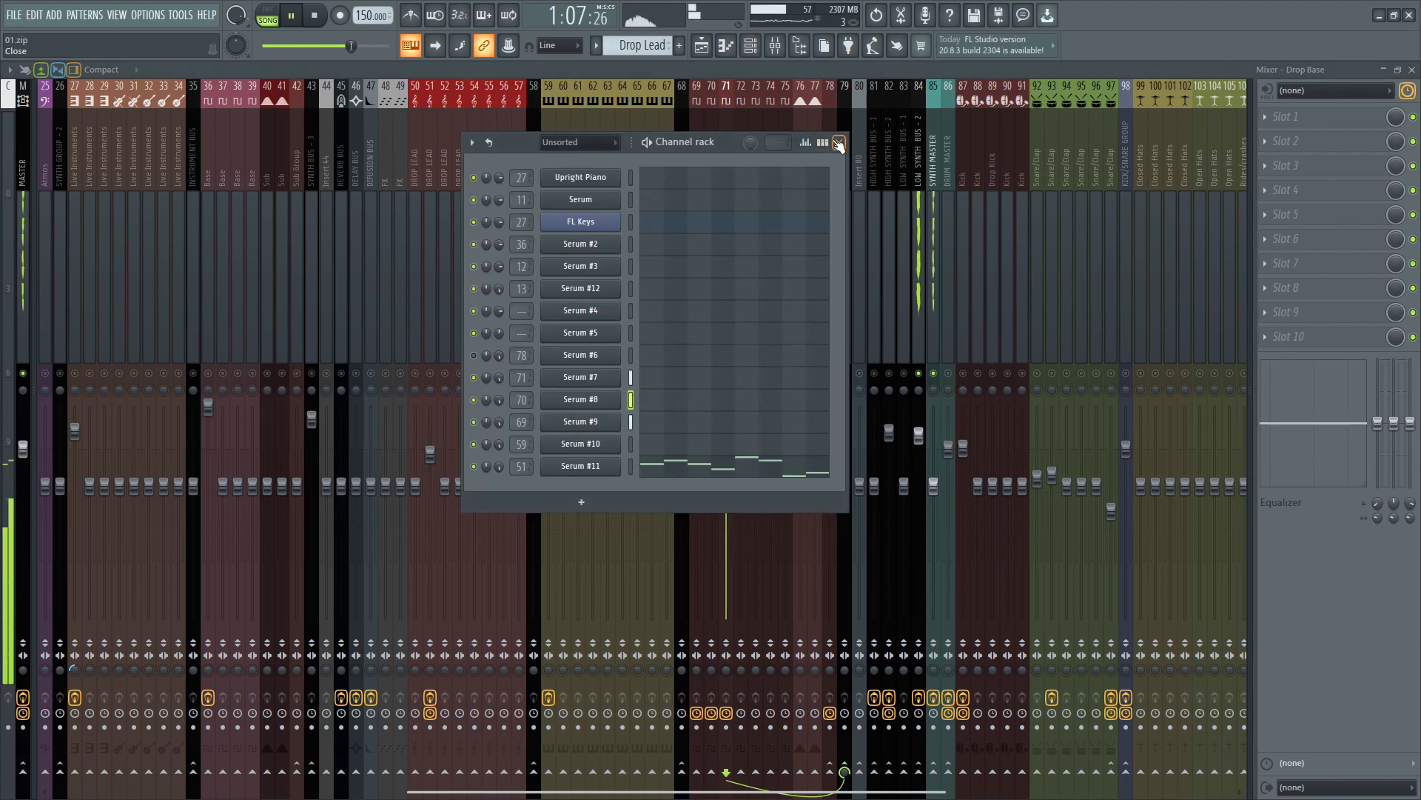
key("F6")
key("space")
Enable Drop Base mixer tracks 70 and 69 and the Sub Group track (78) alongside track 71, and play them together
left_click(712, 374)
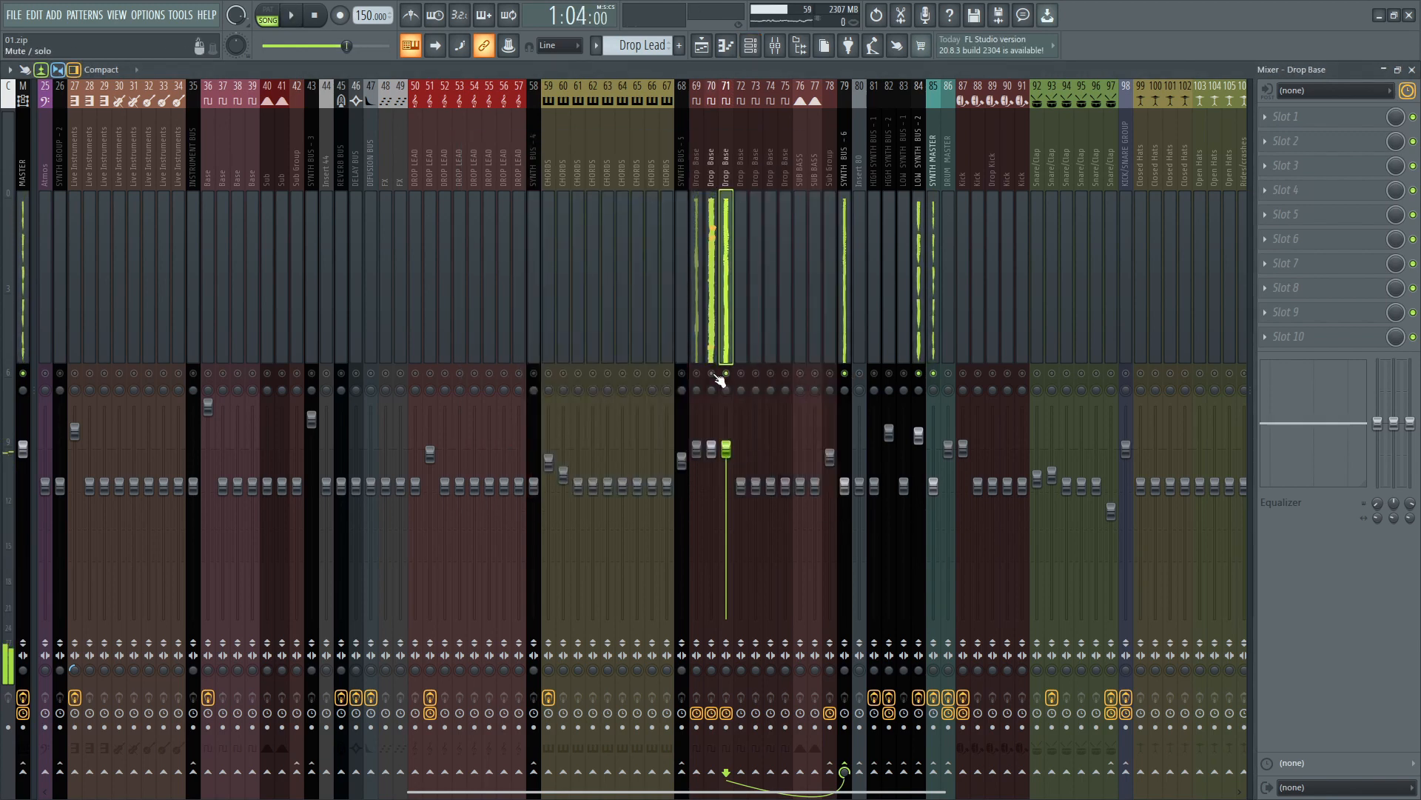
left_click(697, 373)
left_click(830, 373)
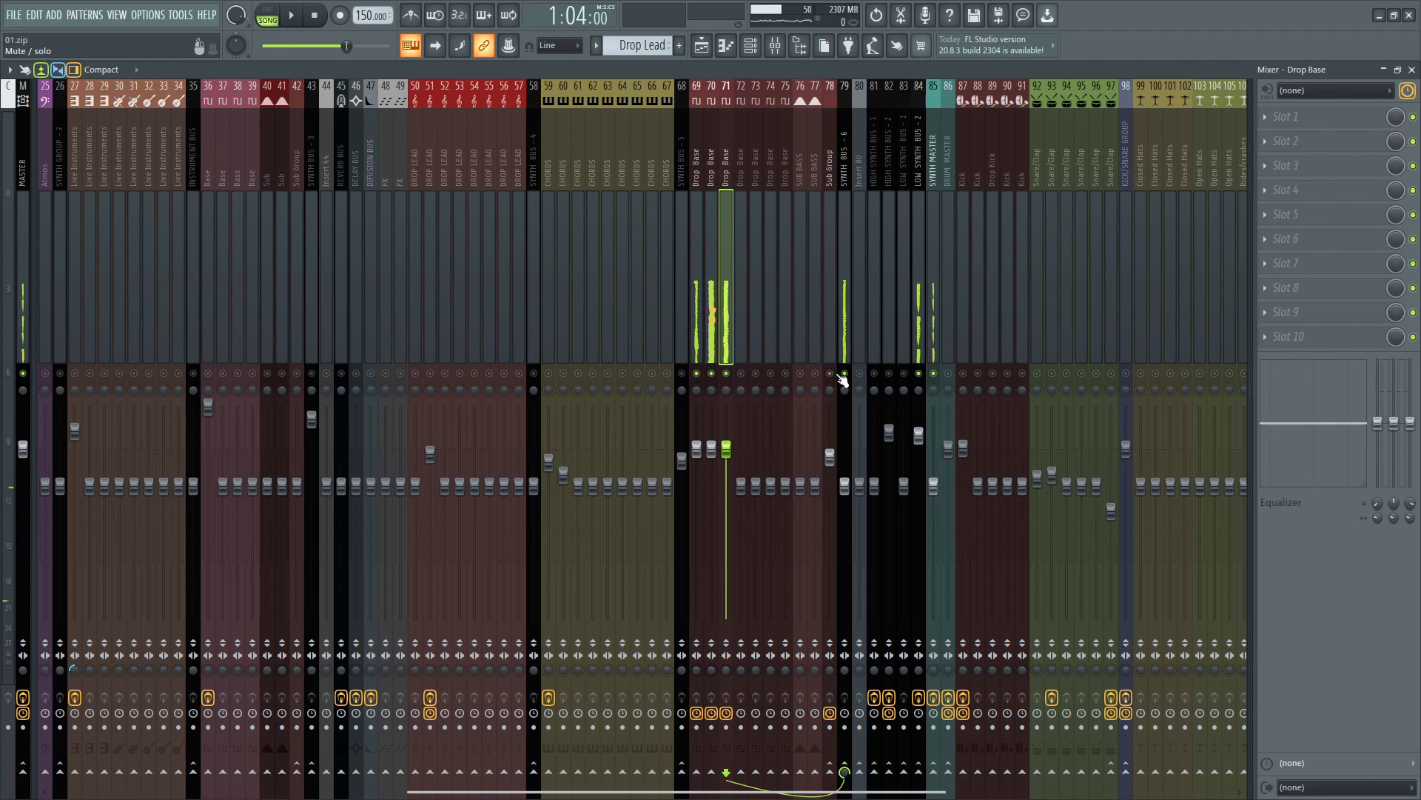
key("space")
Open the Serum #6 Sub Group synth, examine its oscillators and effects chain, then close it and stop playback
key("F6")
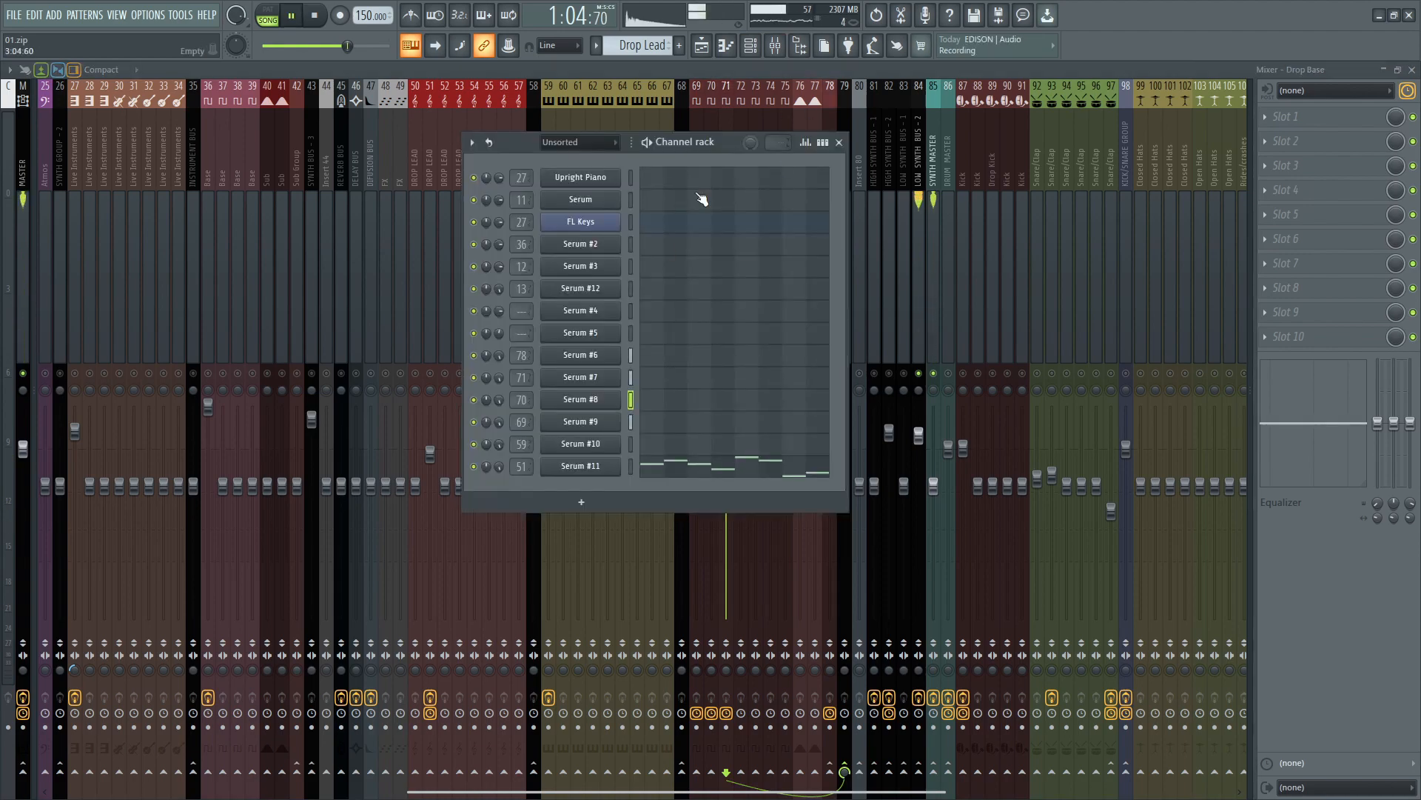
left_click(581, 355)
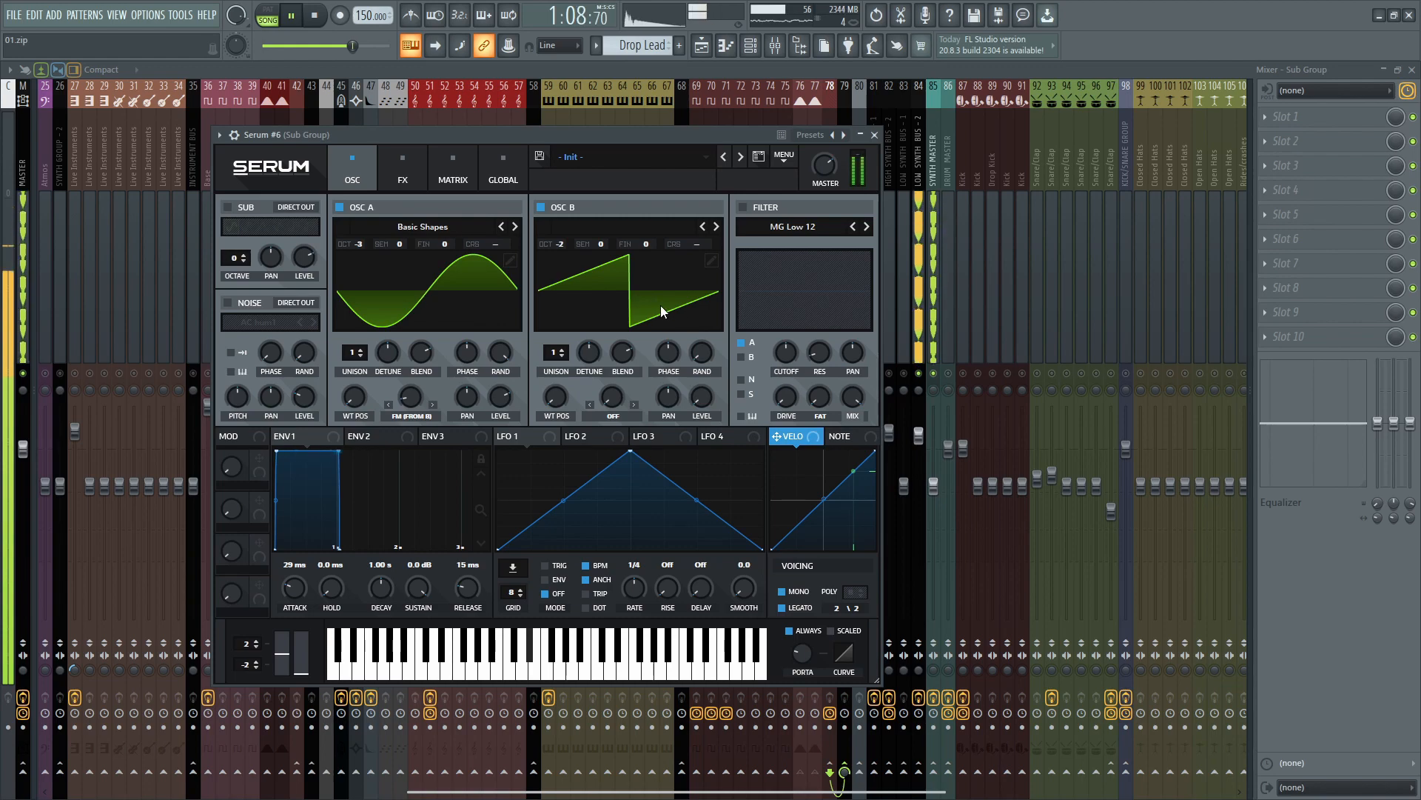
left_click(402, 169)
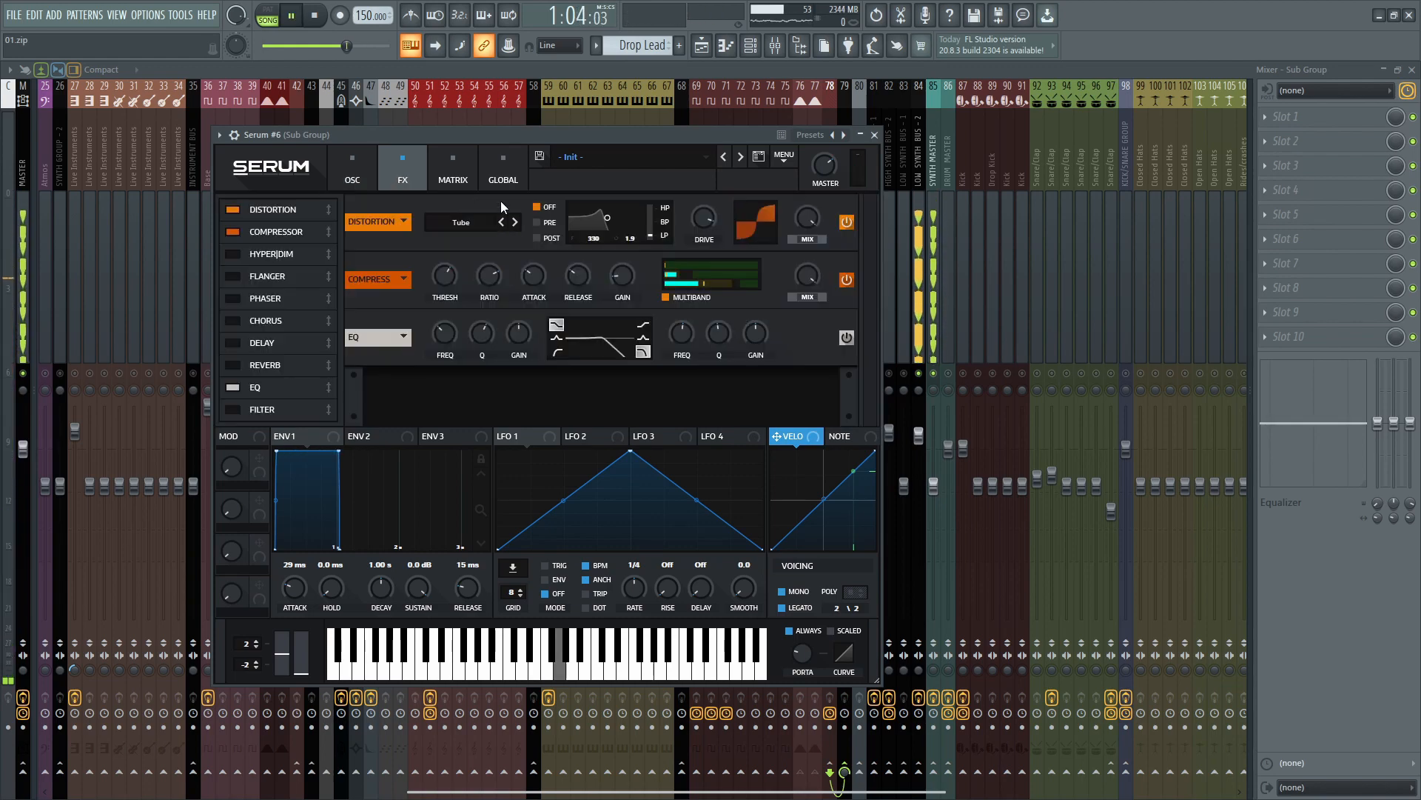
left_click(875, 135)
key("space")
key("F6")
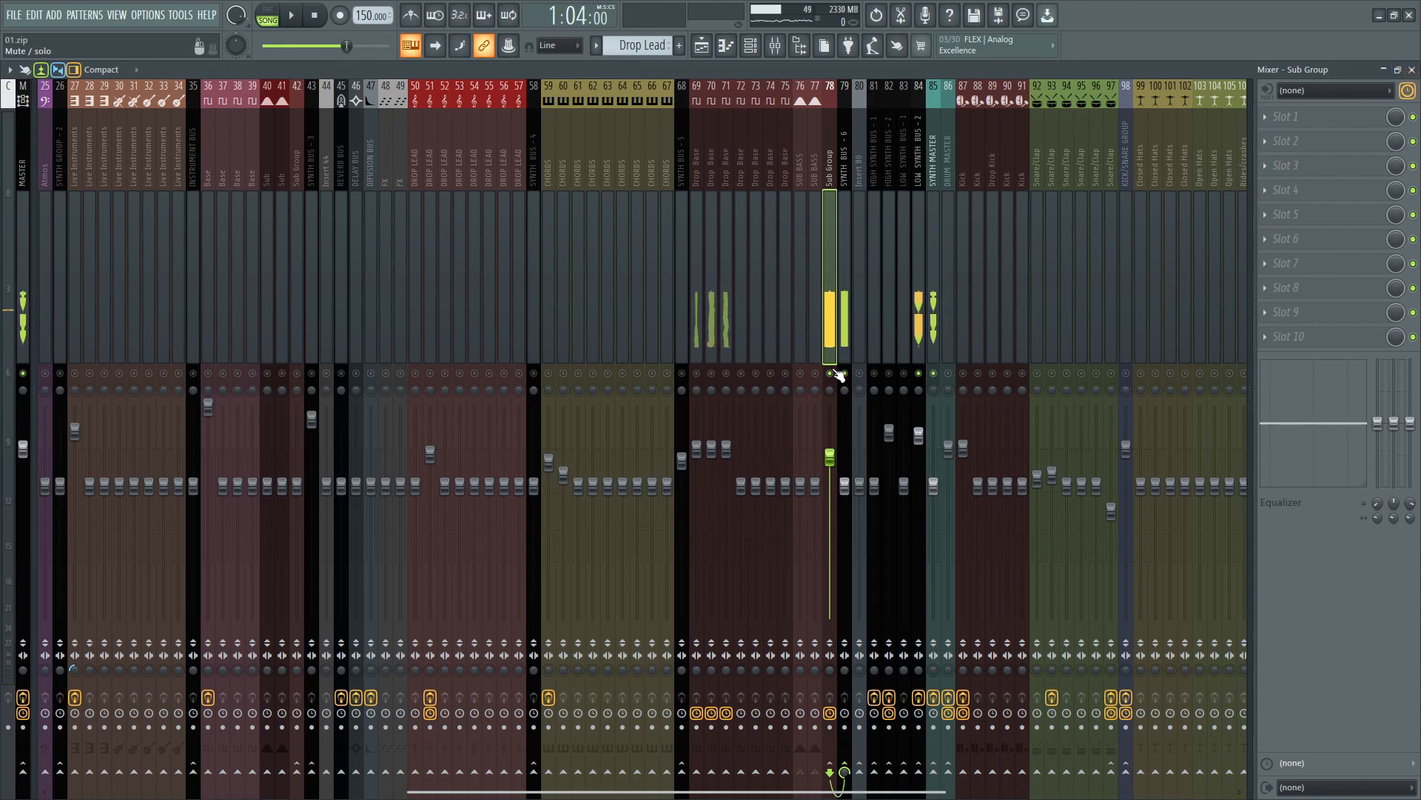
In the playlist, enable the Drop Chords and Drop Lead tracks beside Drop Base, and play the drop with the crash track (17) muted
key("F5")
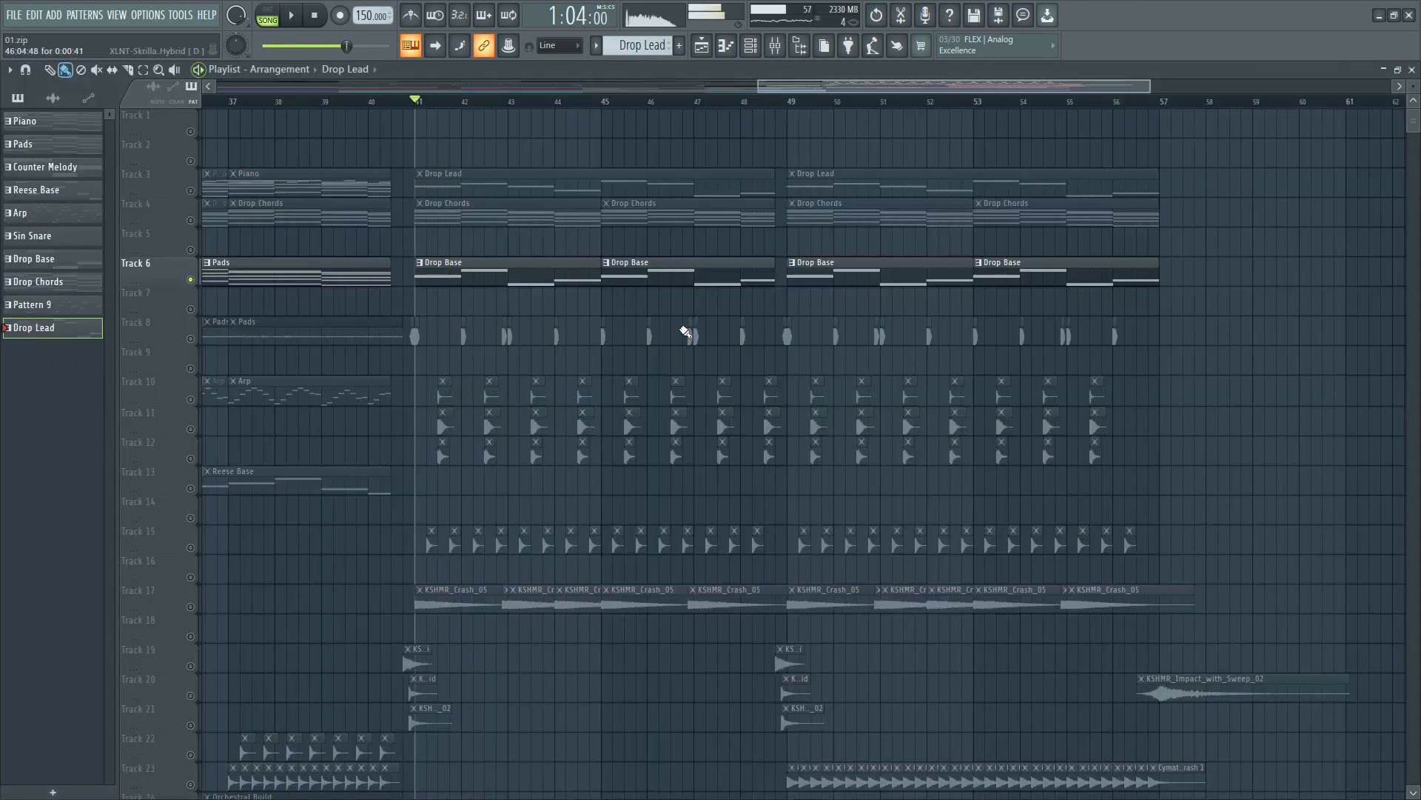
left_click(191, 220)
left_click(191, 192)
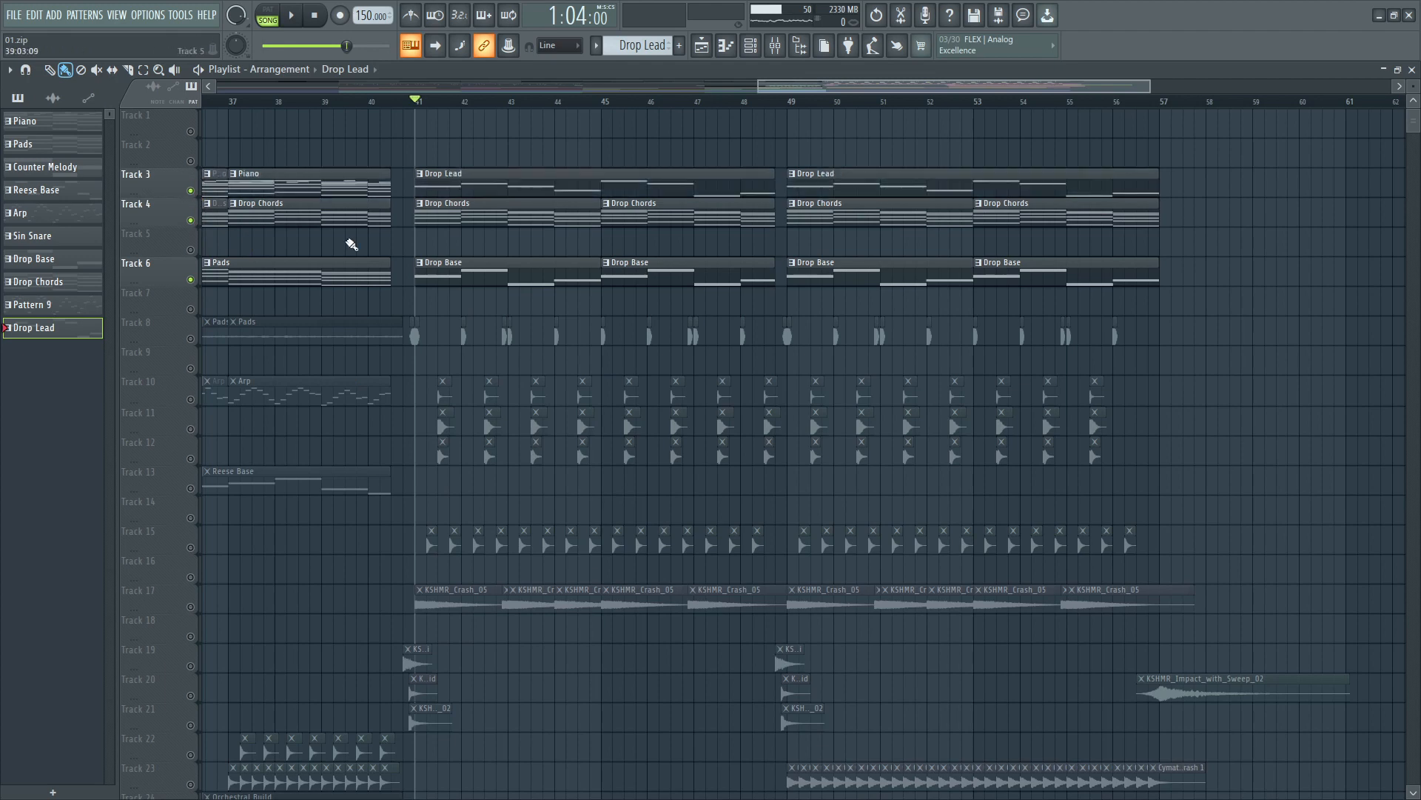
key("space")
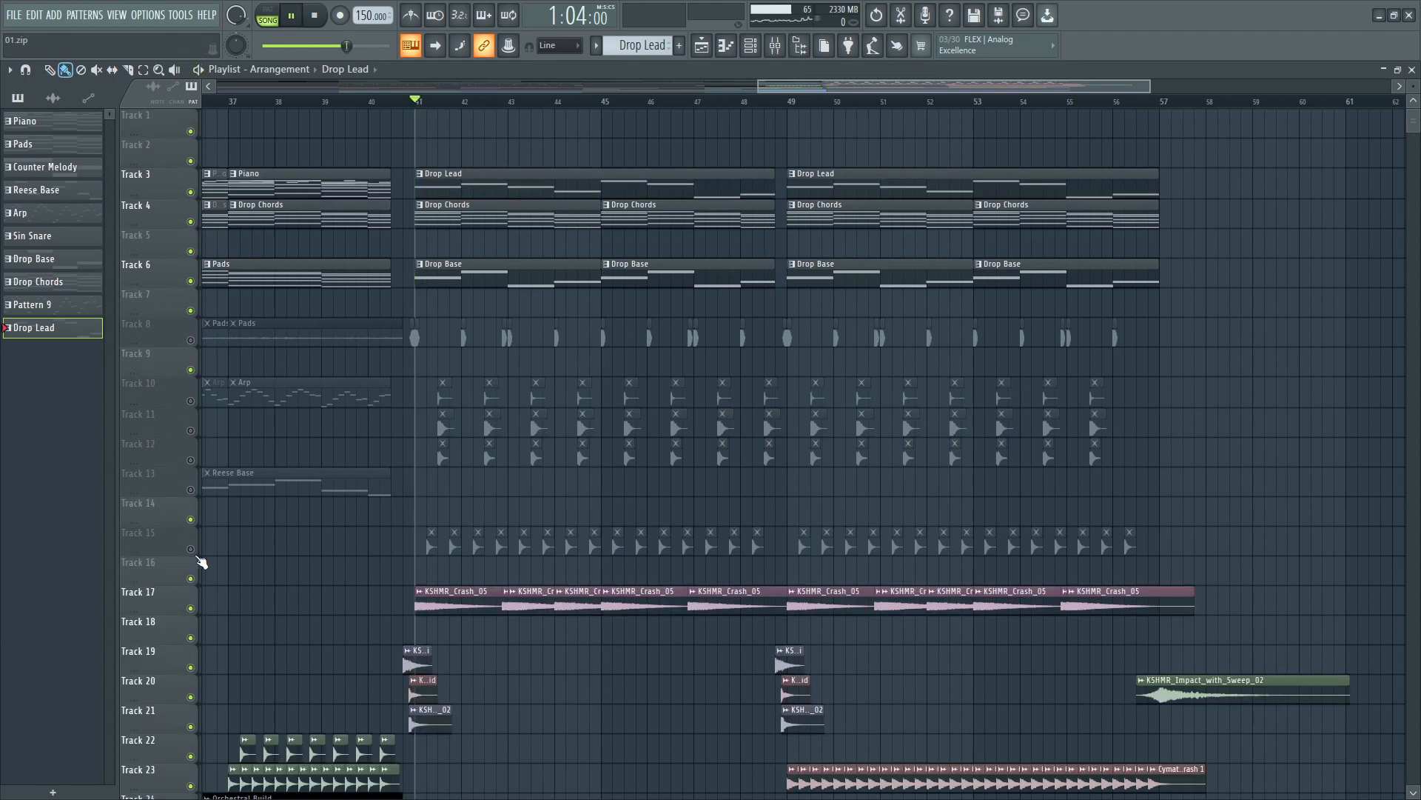
key("space")
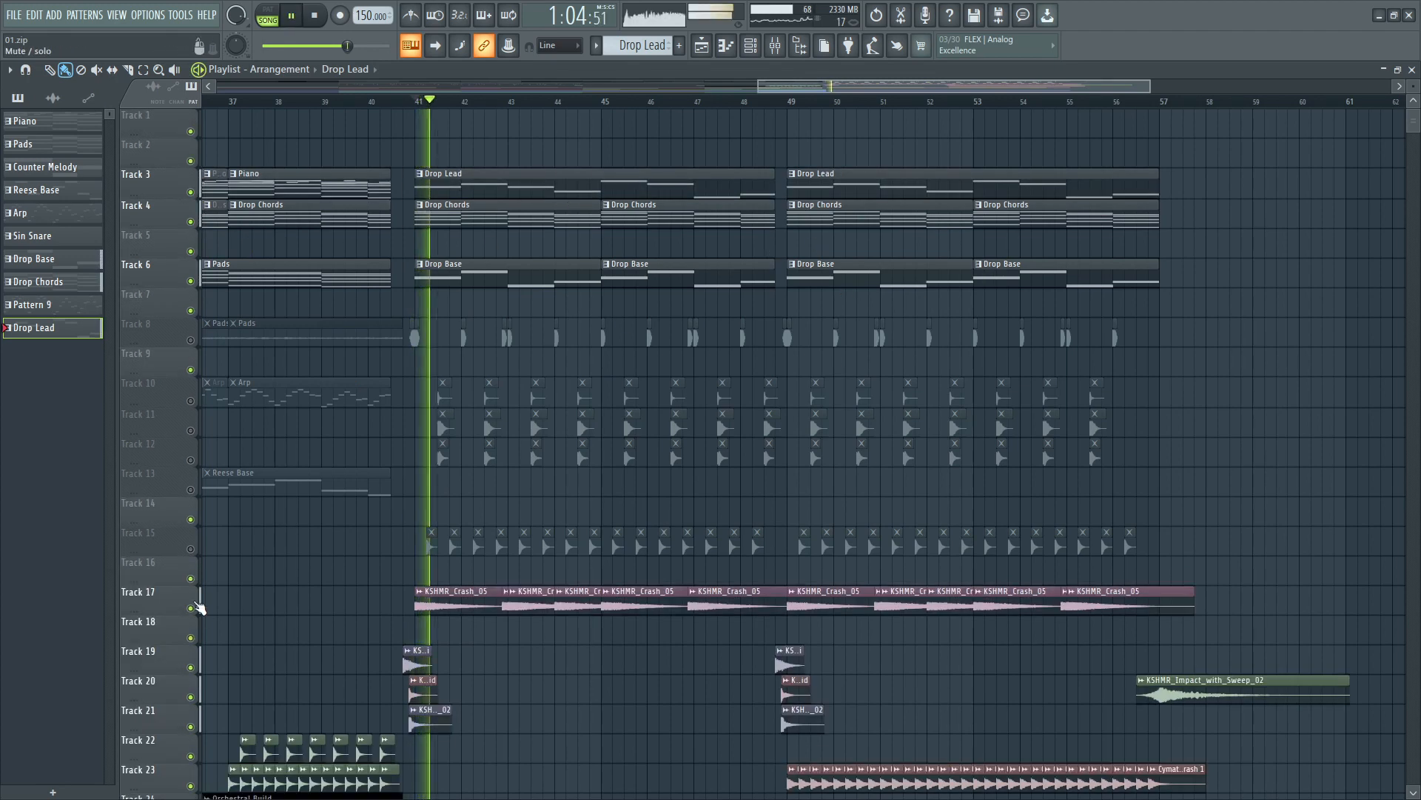
left_click(191, 608)
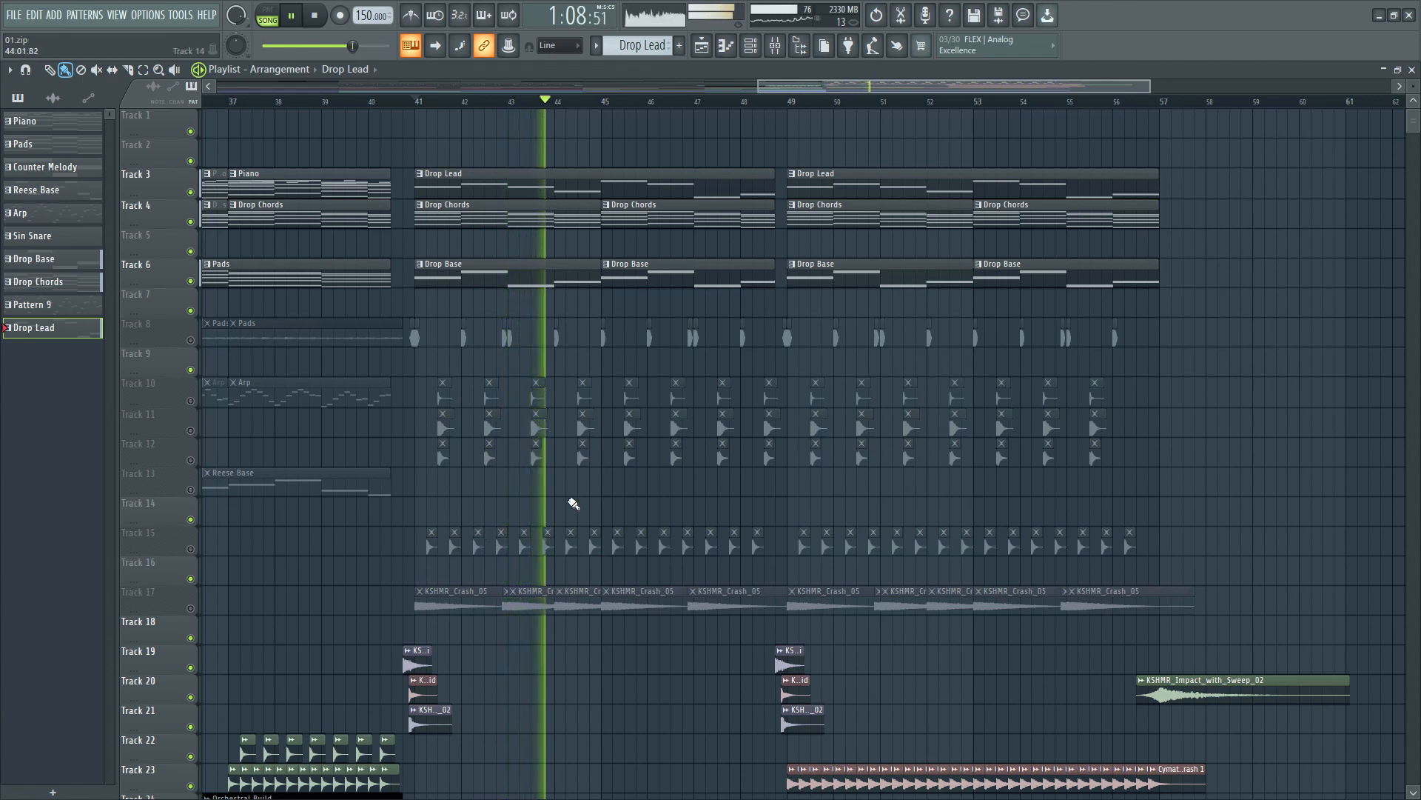
key("space")
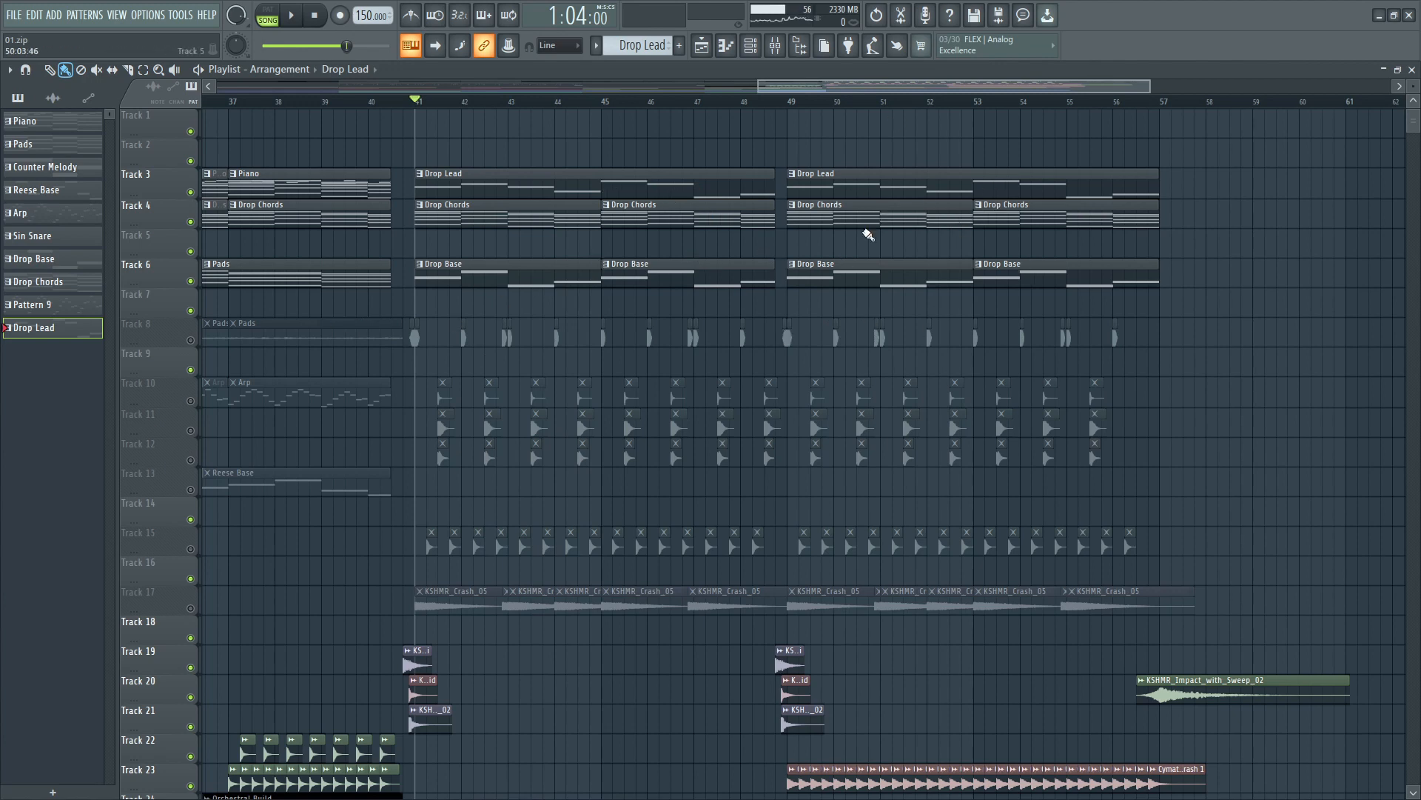
Play the second half of the drop from bar 49 and look over the effects and LFOTool automation tracks
left_click(794, 109)
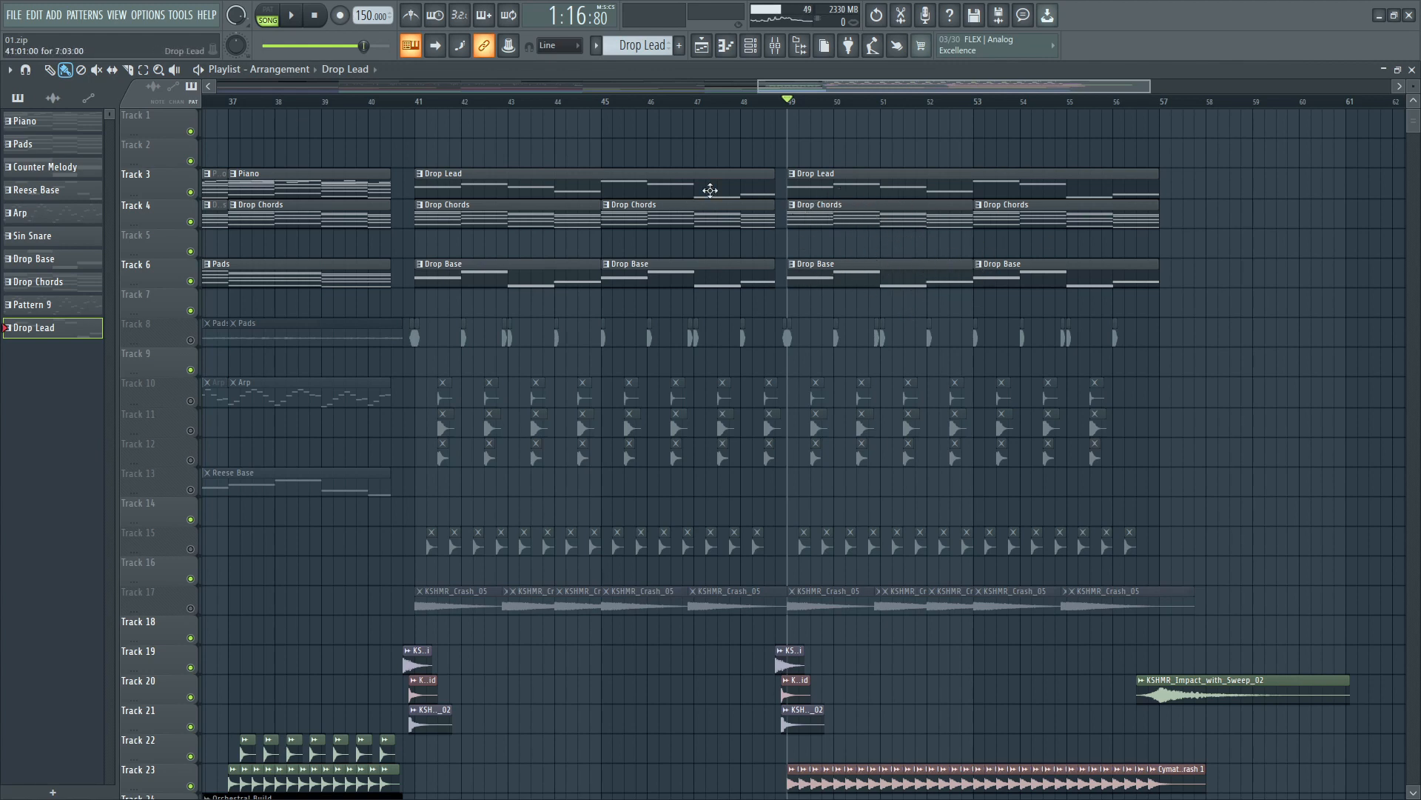
key("space")
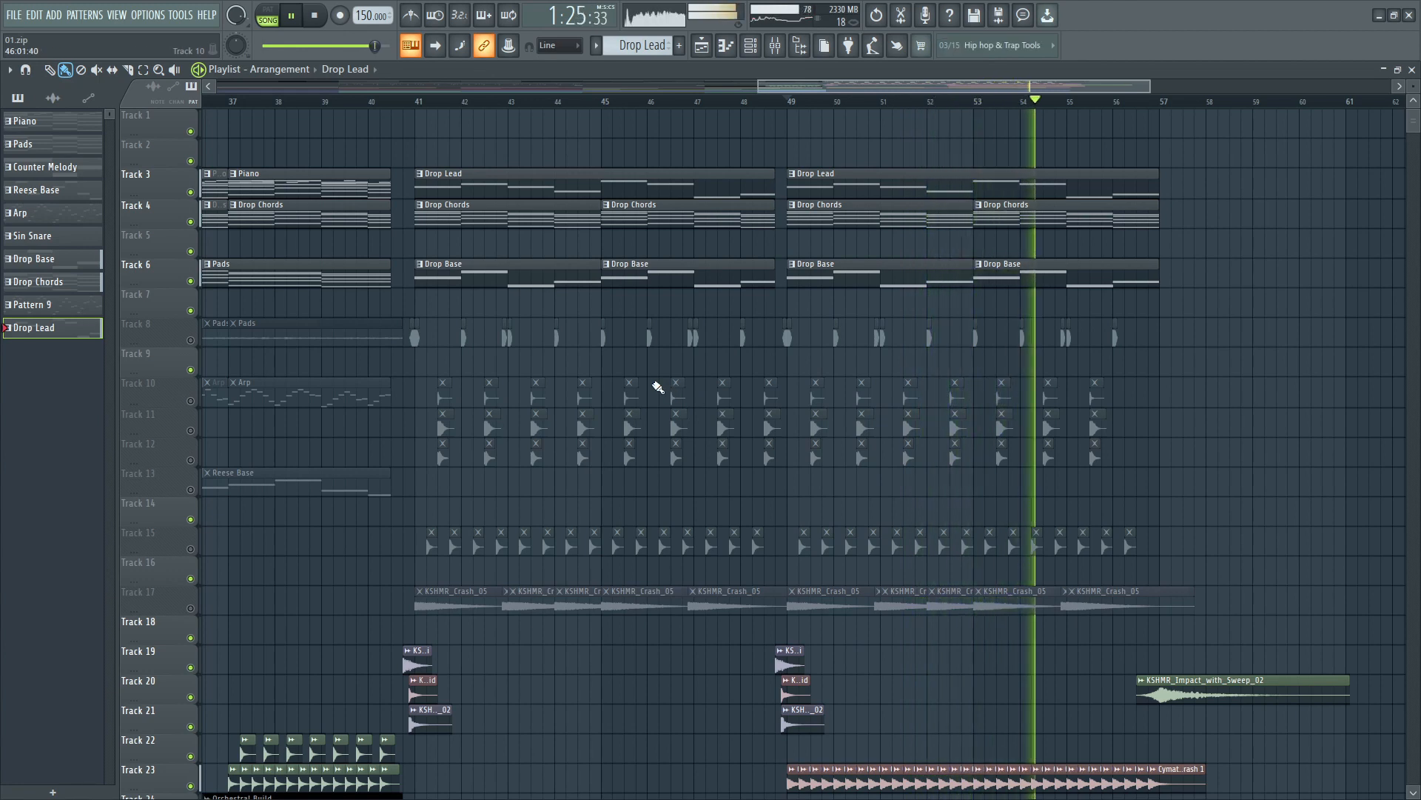
key("space")
scroll(817, 298, "down", 7)
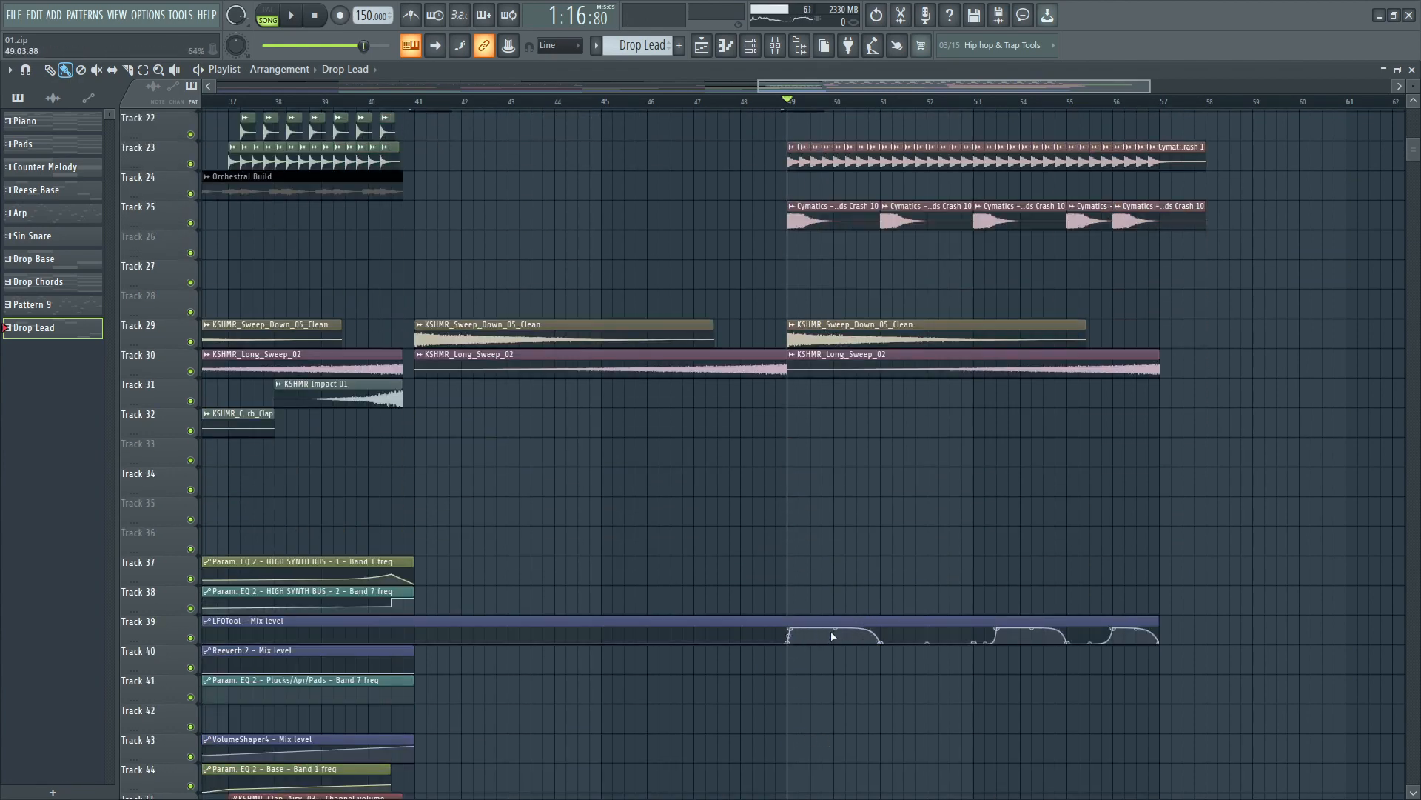
scroll(1043, 657, "up", 7)
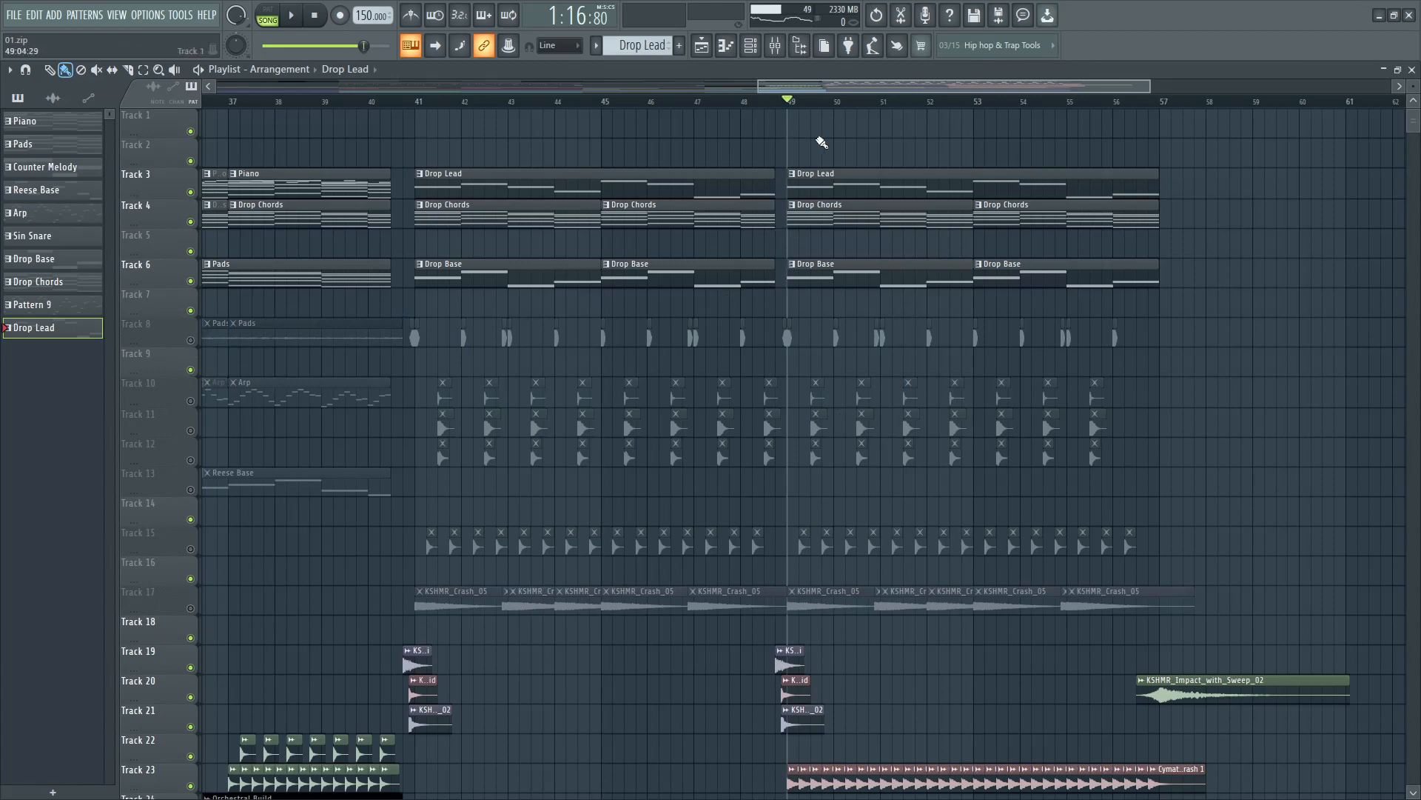
Solo the drop's drum and effect layers on playlist tracks 8, 10 to 12, 15 to 25, 29 and 30, and play them
right_click(191, 340)
left_click(191, 400)
left_click(191, 430)
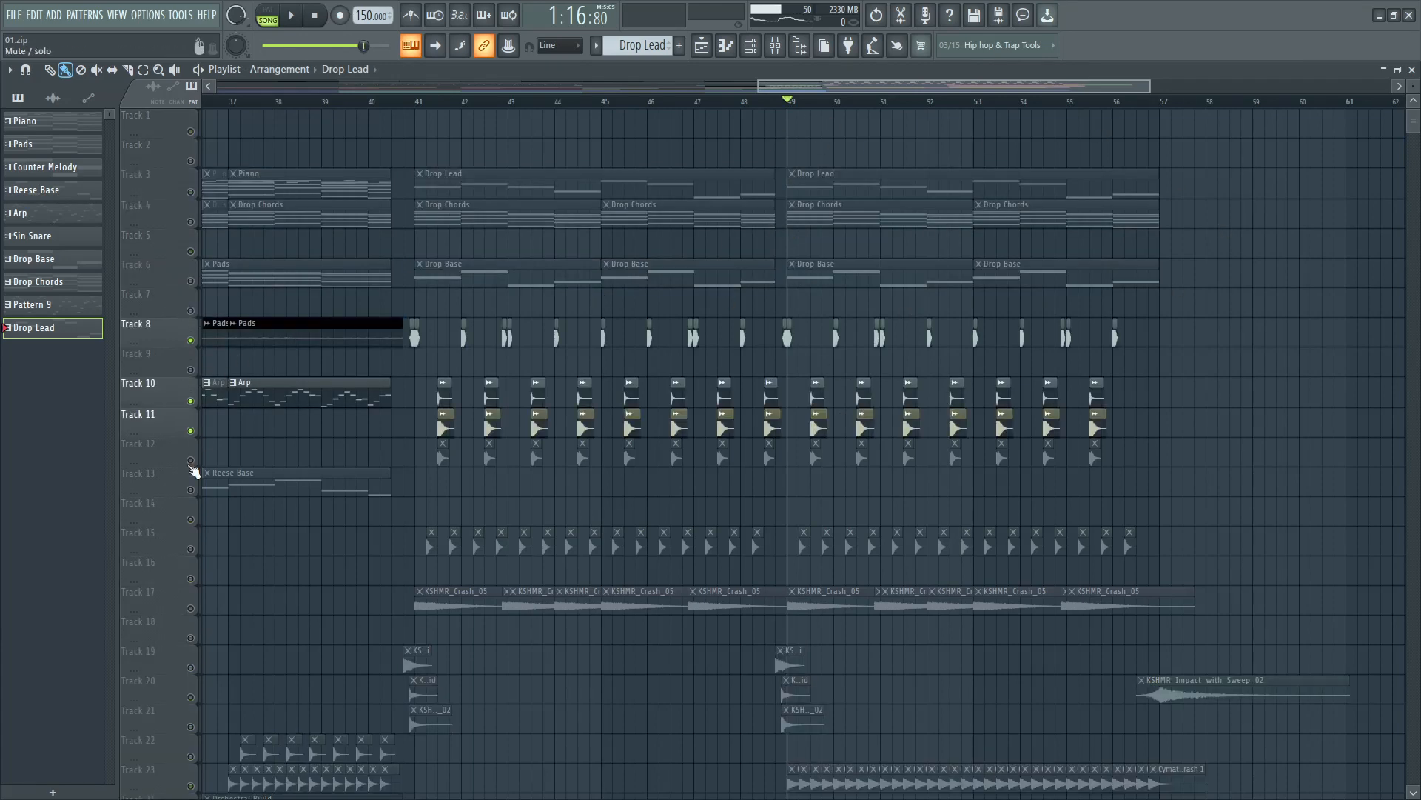
left_click(191, 461)
left_click_drag(191, 550, 191, 638)
scroll(192, 638, "down", 4)
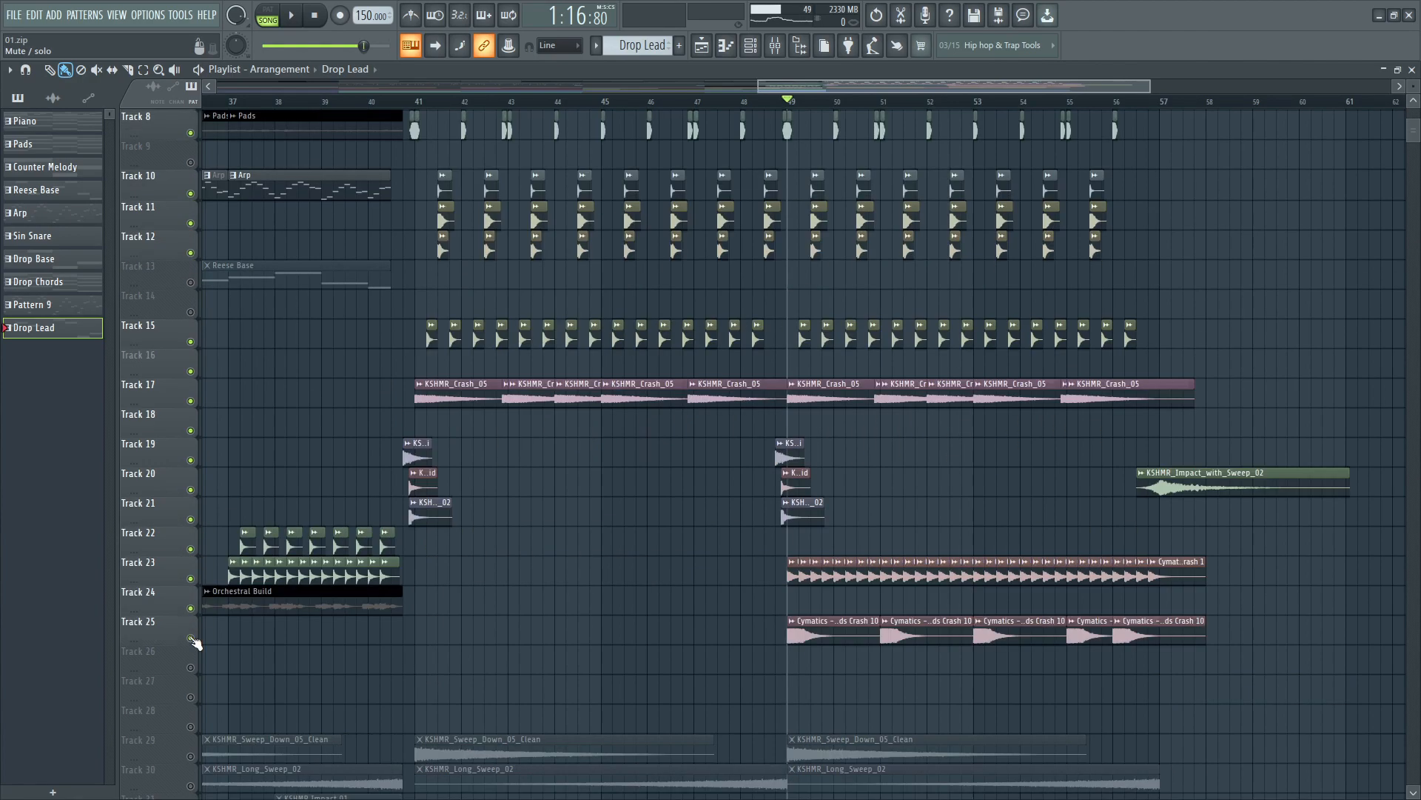
scroll(758, 502, "down", 1)
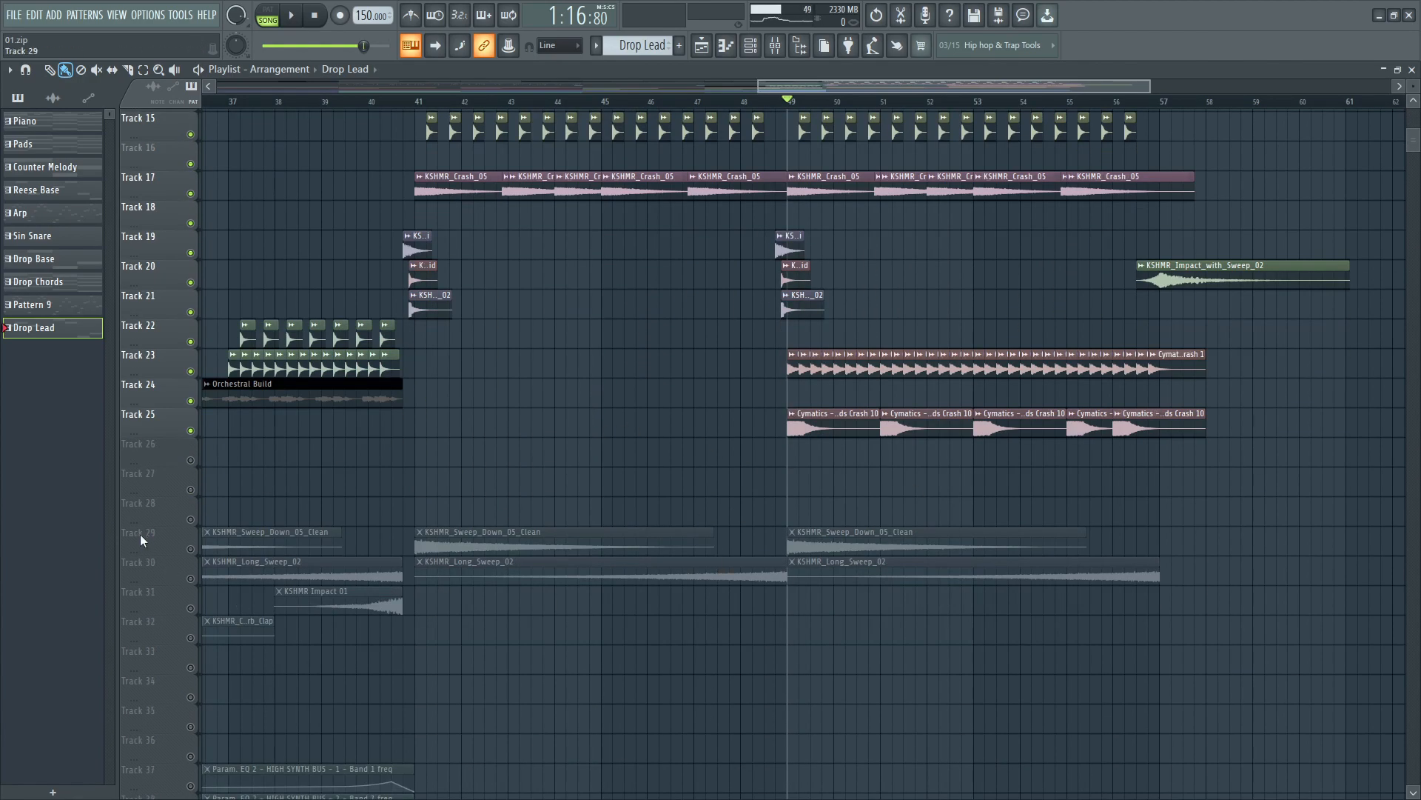
left_click_drag(194, 550, 192, 578)
key("space")
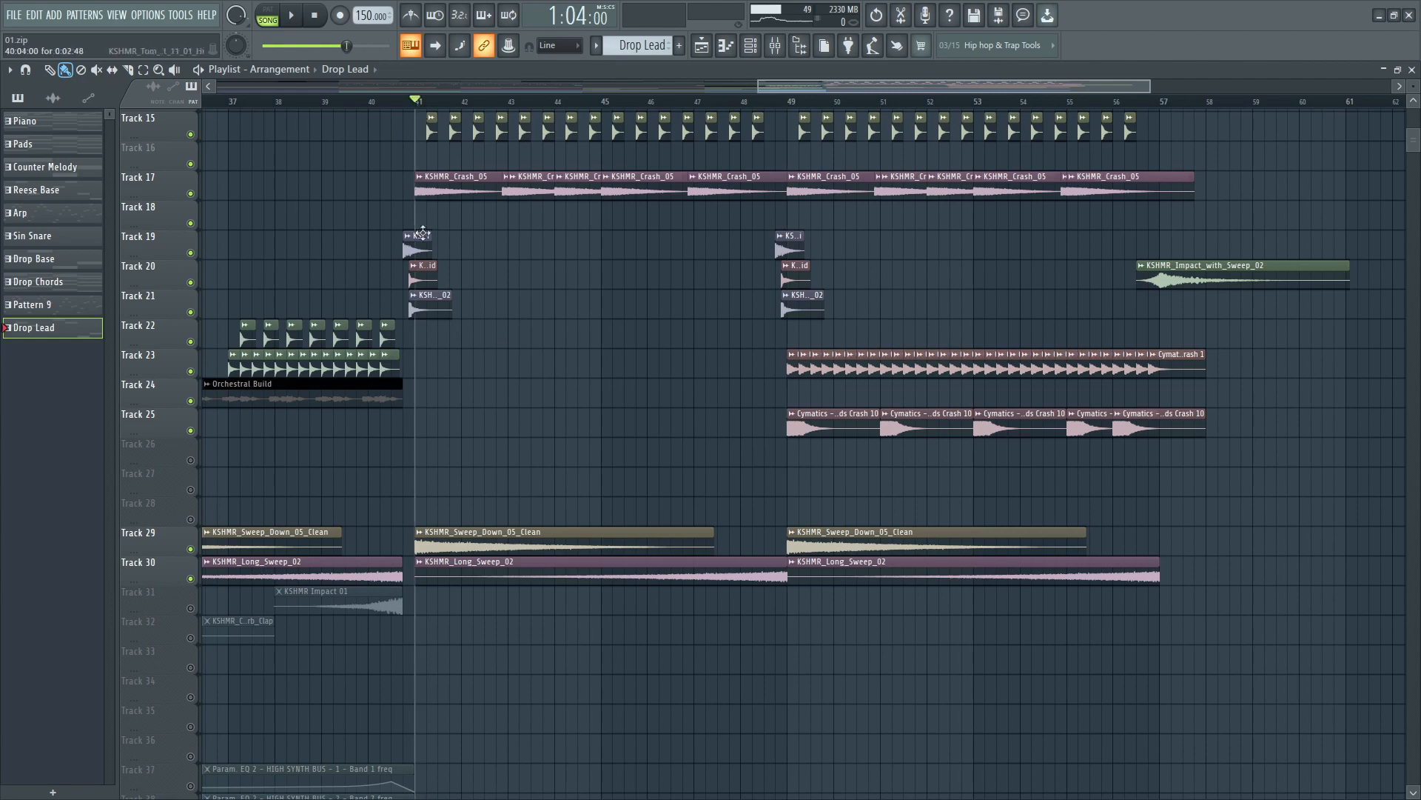
Solo the kick on playlist track 8, play it from bar 41, and find its track in the mixer
scroll(518, 413, "up", 5)
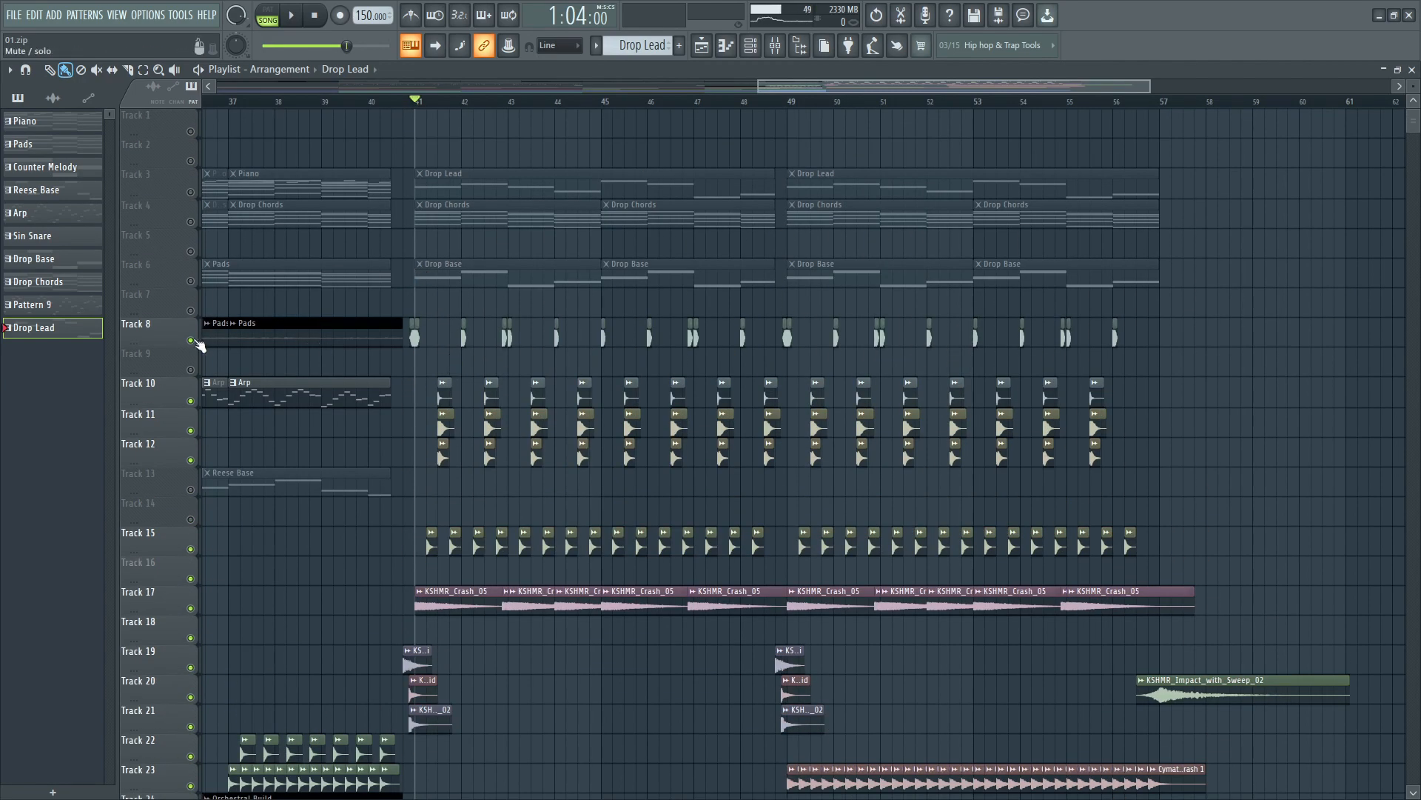
scroll(390, 281, "up", 4)
key("space")
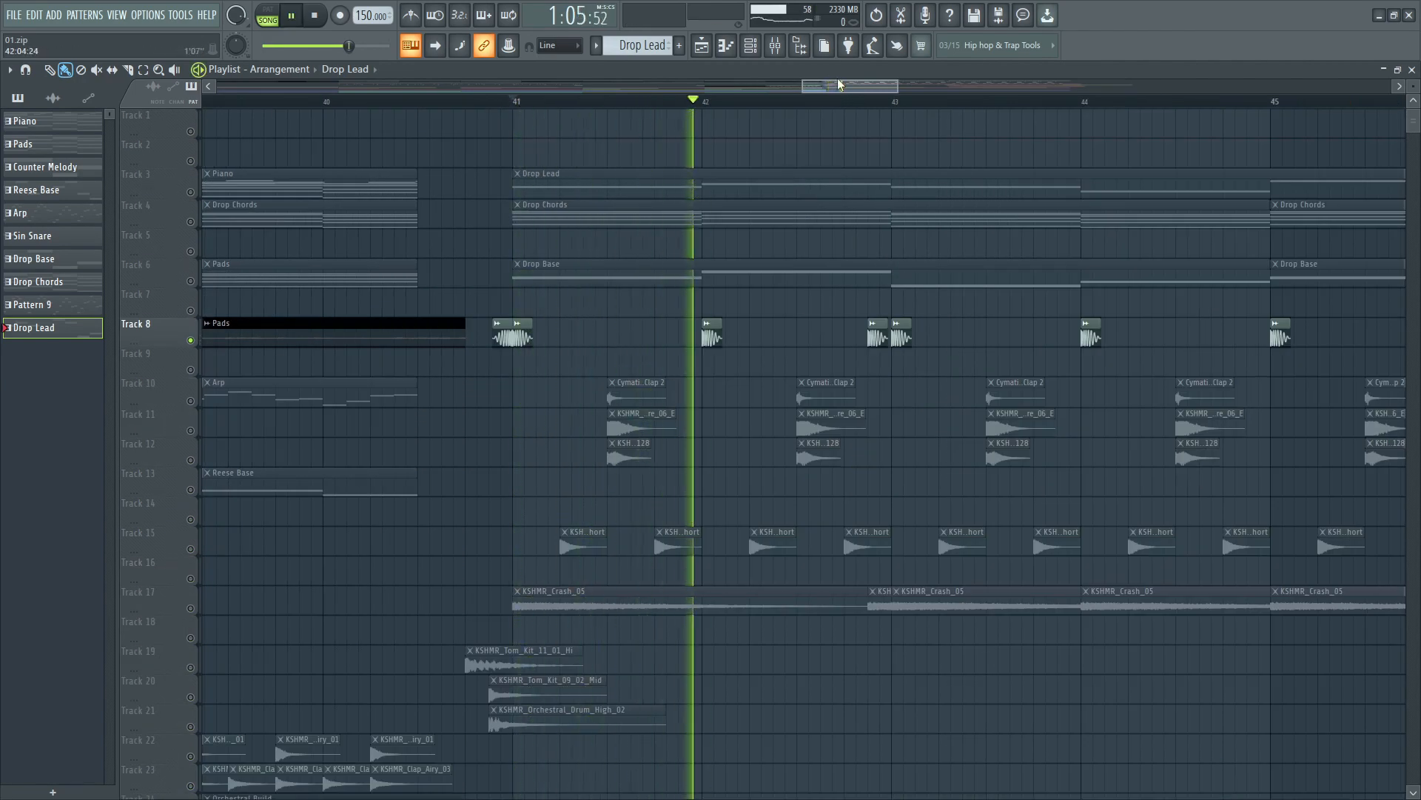
left_click(776, 46)
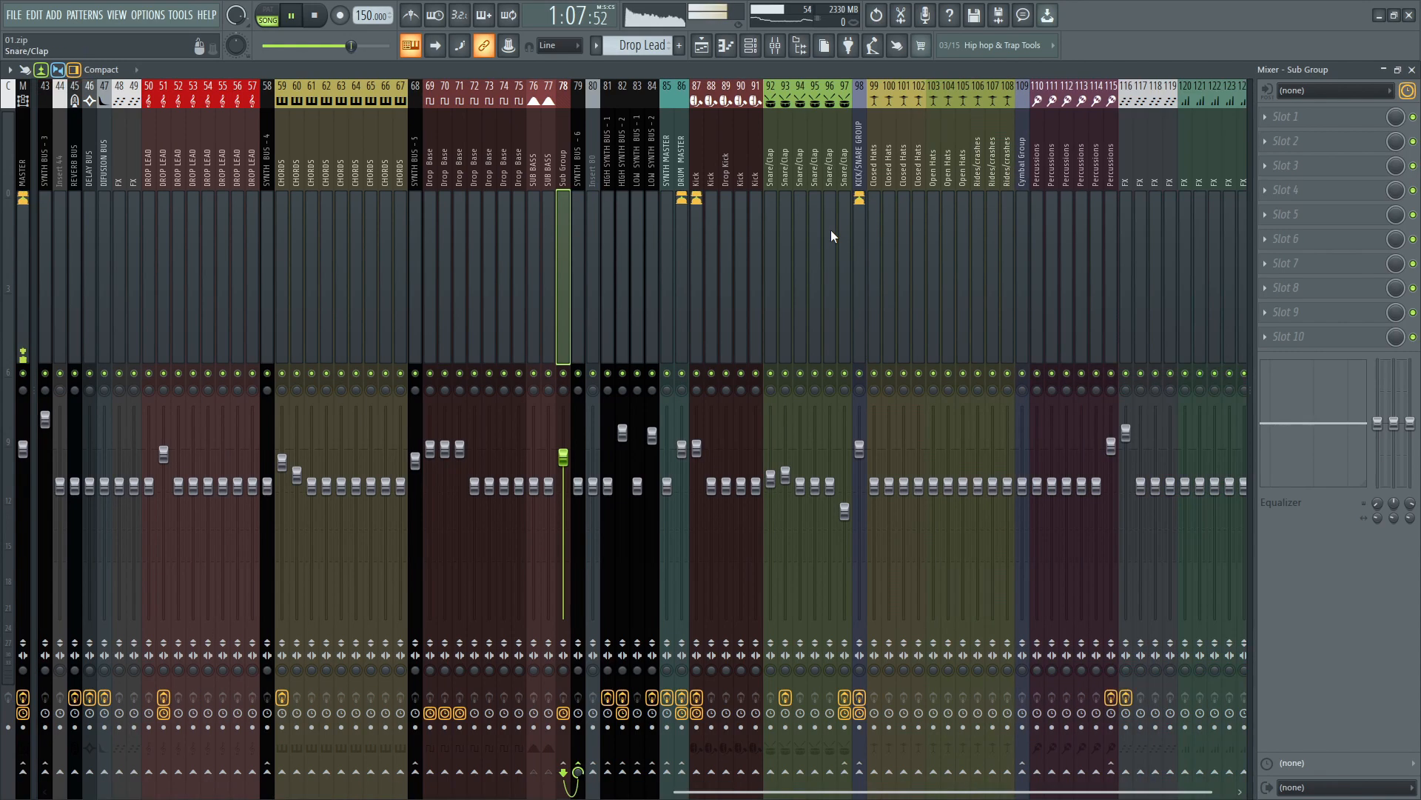
key("space")
Examine the Kick mixer track's (87) Fruity WaveShaper, Decapitator and Fruity parametric EQ 2, and close them and the mixer
left_click(697, 222)
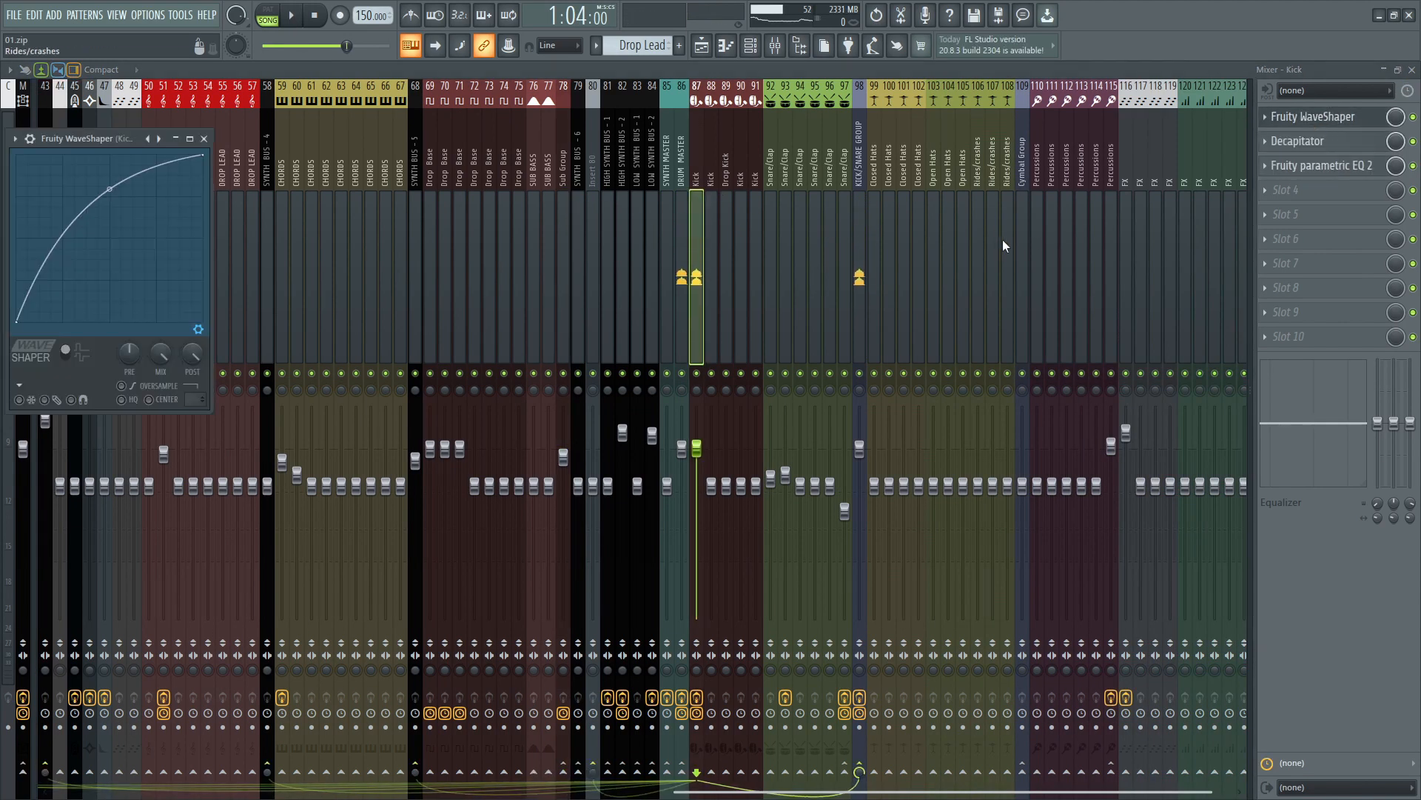
left_click(1329, 143)
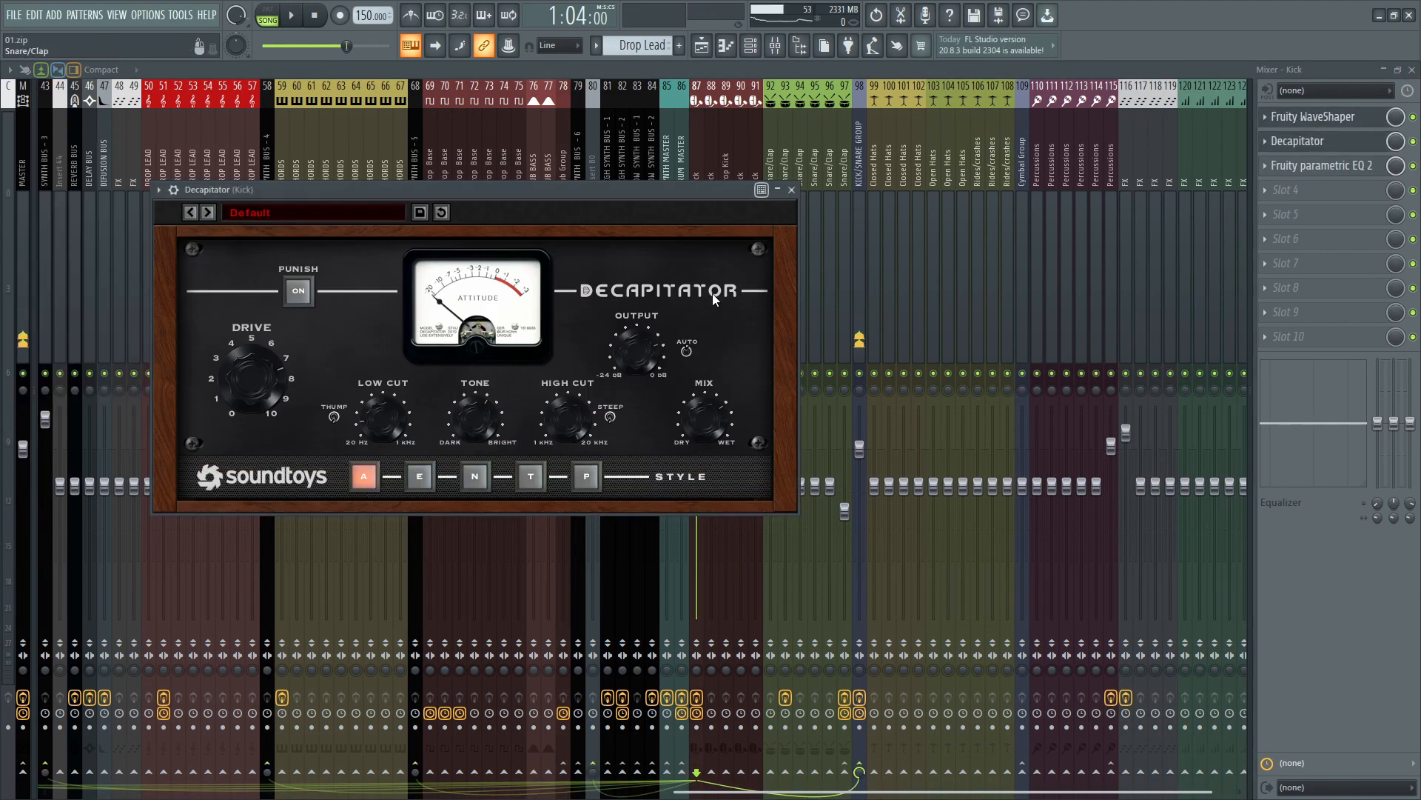
left_click(791, 192)
left_click(1322, 165)
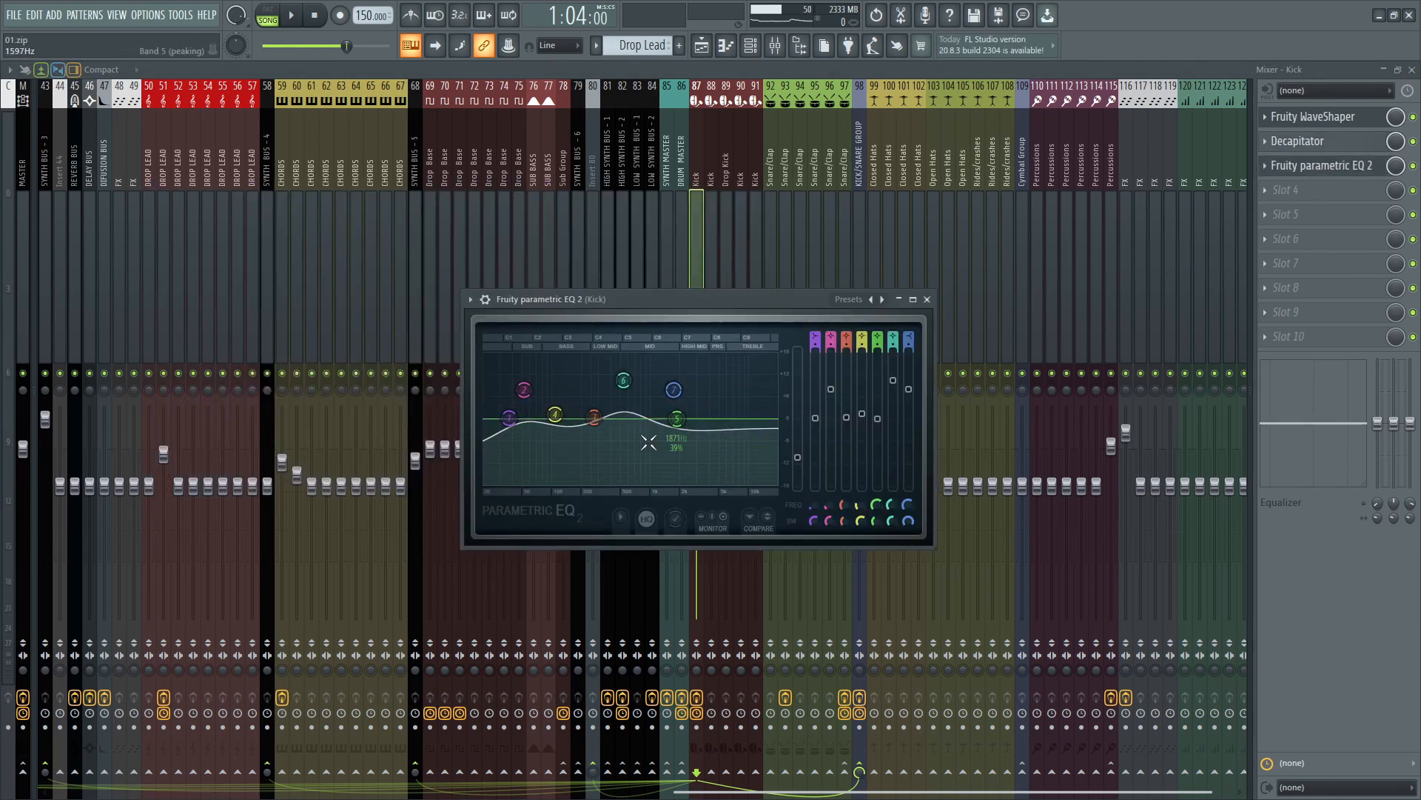
left_click(927, 299)
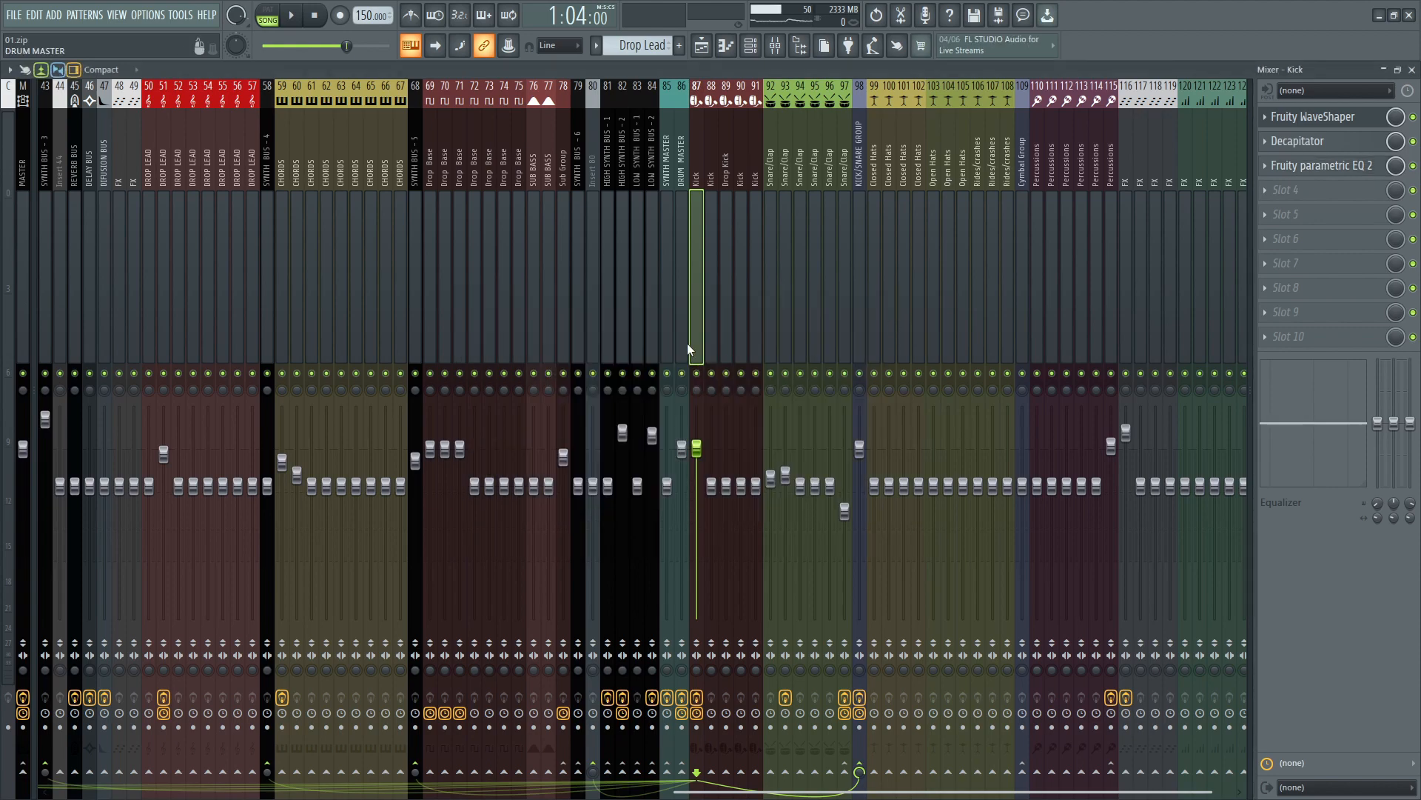
left_click(1413, 70)
key("space")
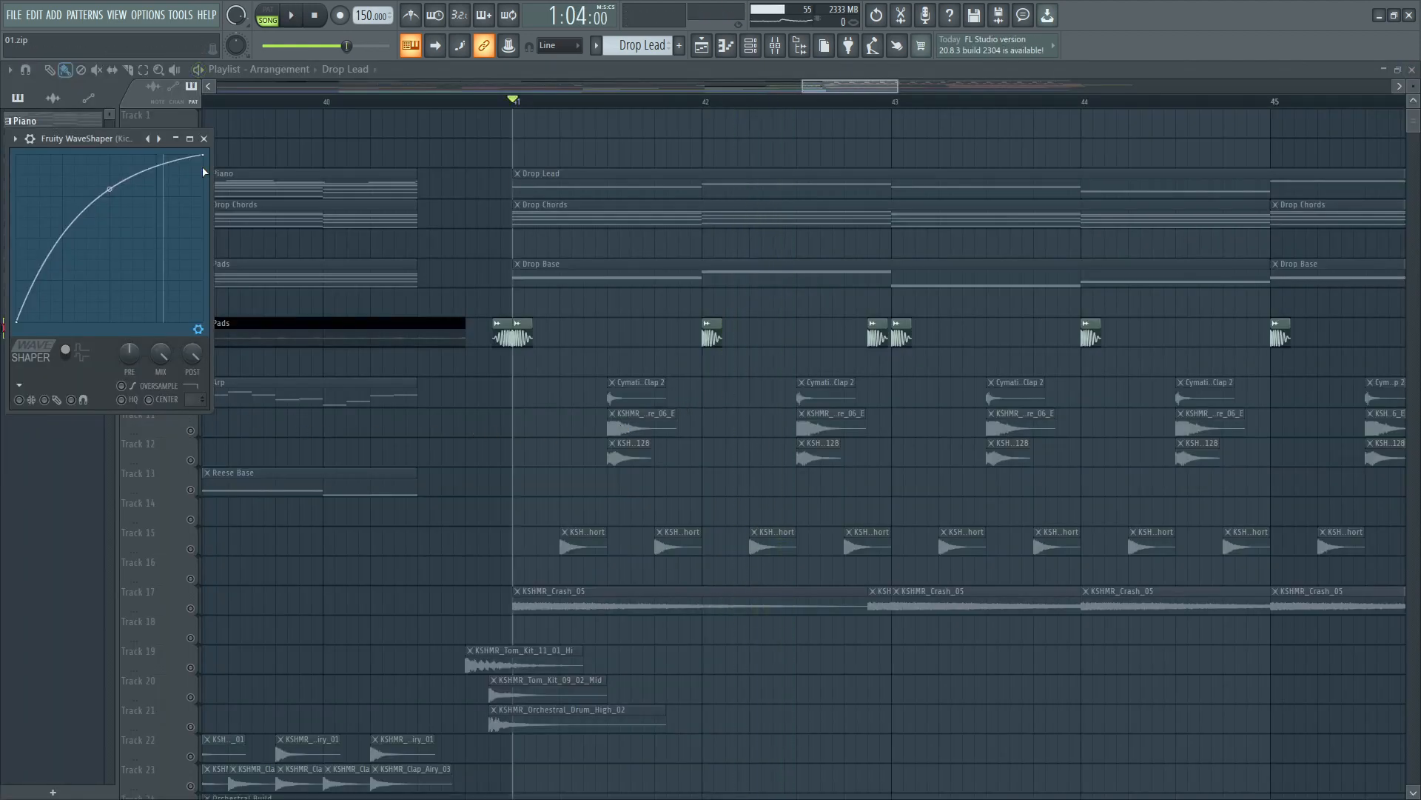
left_click(203, 139)
Solo the clap and snare layers on playlist tracks 10 to 12 and play them
left_click_drag(197, 403, 199, 458)
scroll(596, 296, "up", 3)
key("space")
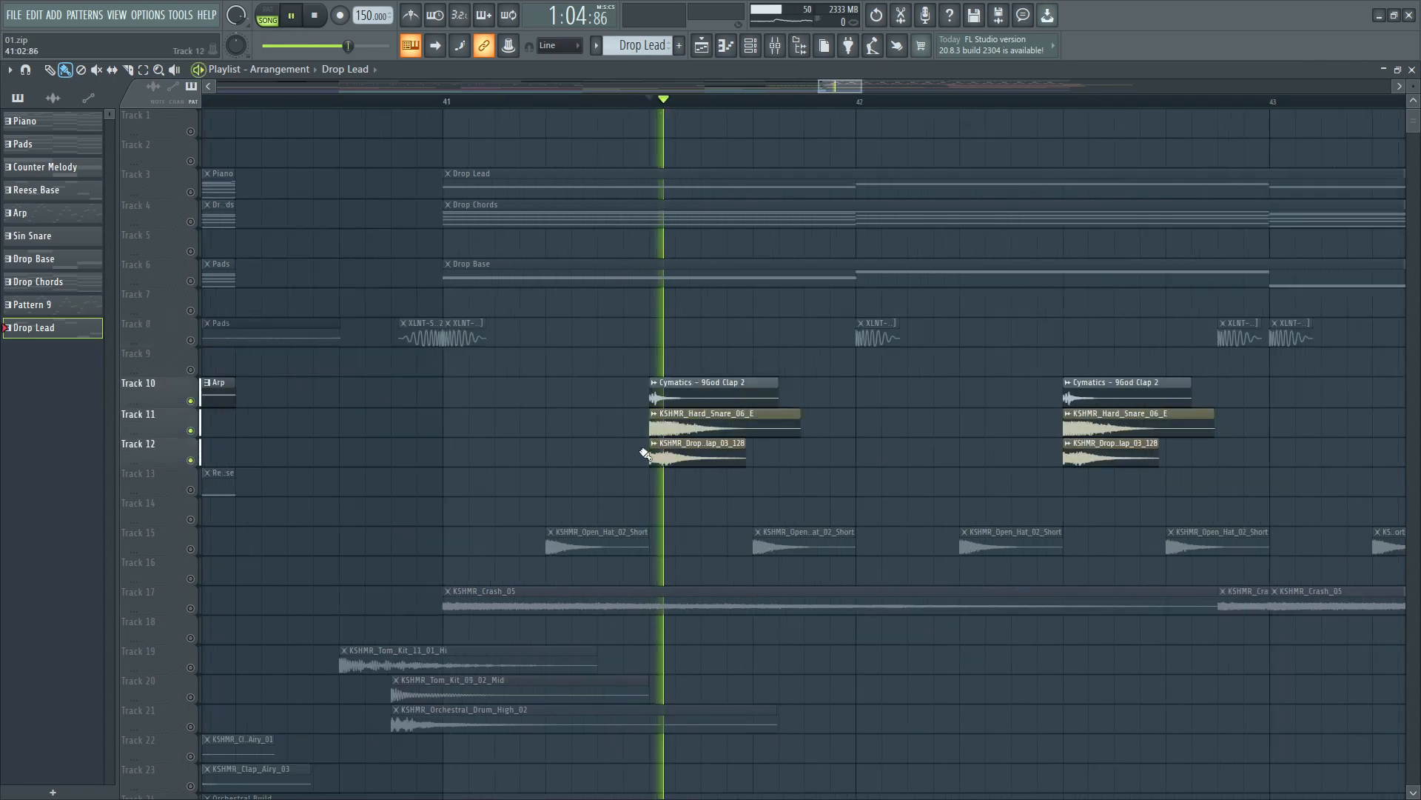
Isolate the Cymatics clap on playlist track 10 by muting tracks 11 and 12, and play it
key("space")
left_click(191, 431)
left_click(192, 460)
key("space")
key("space")
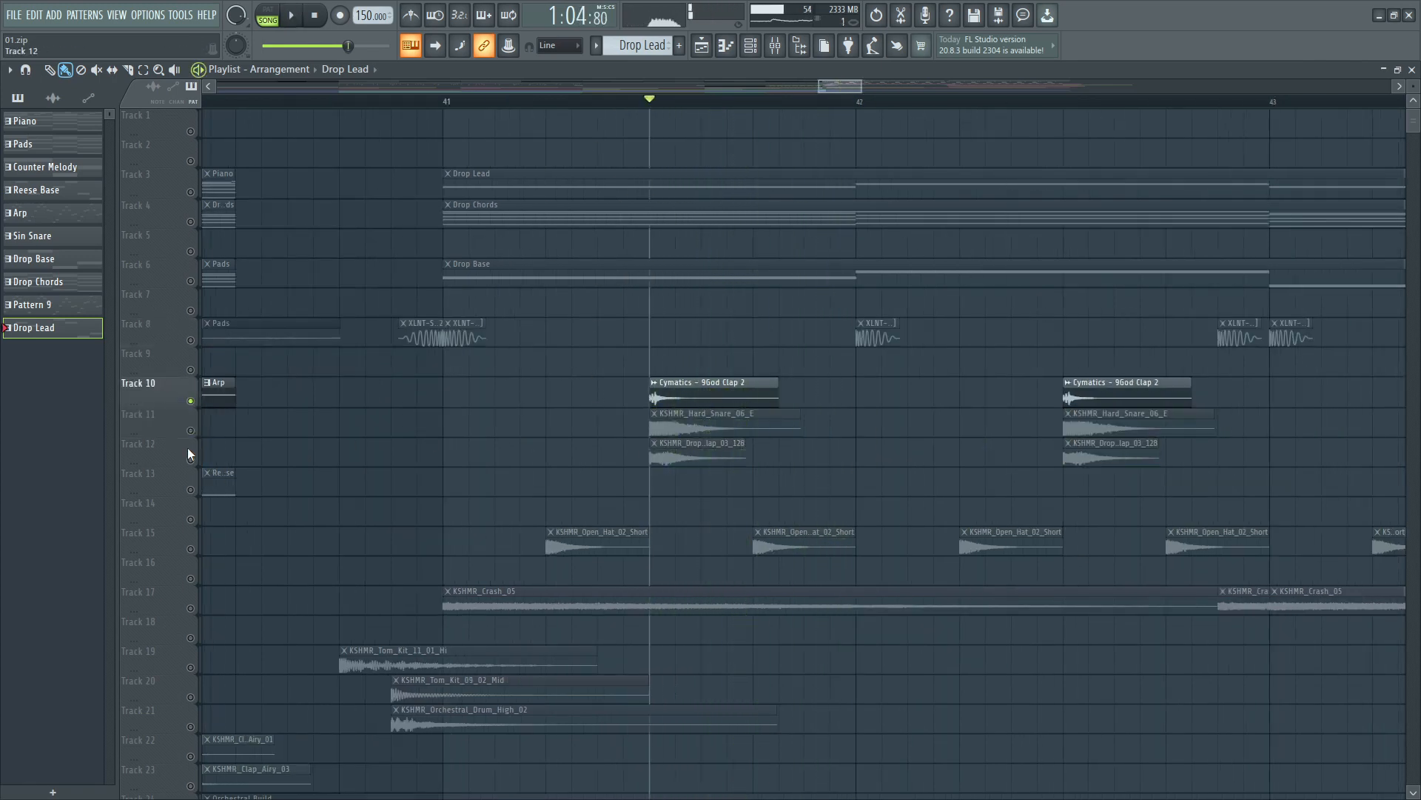
Isolate the hard snare on track 11 and the drop clap on track 12 in turn, and play each one alone
left_click(191, 430)
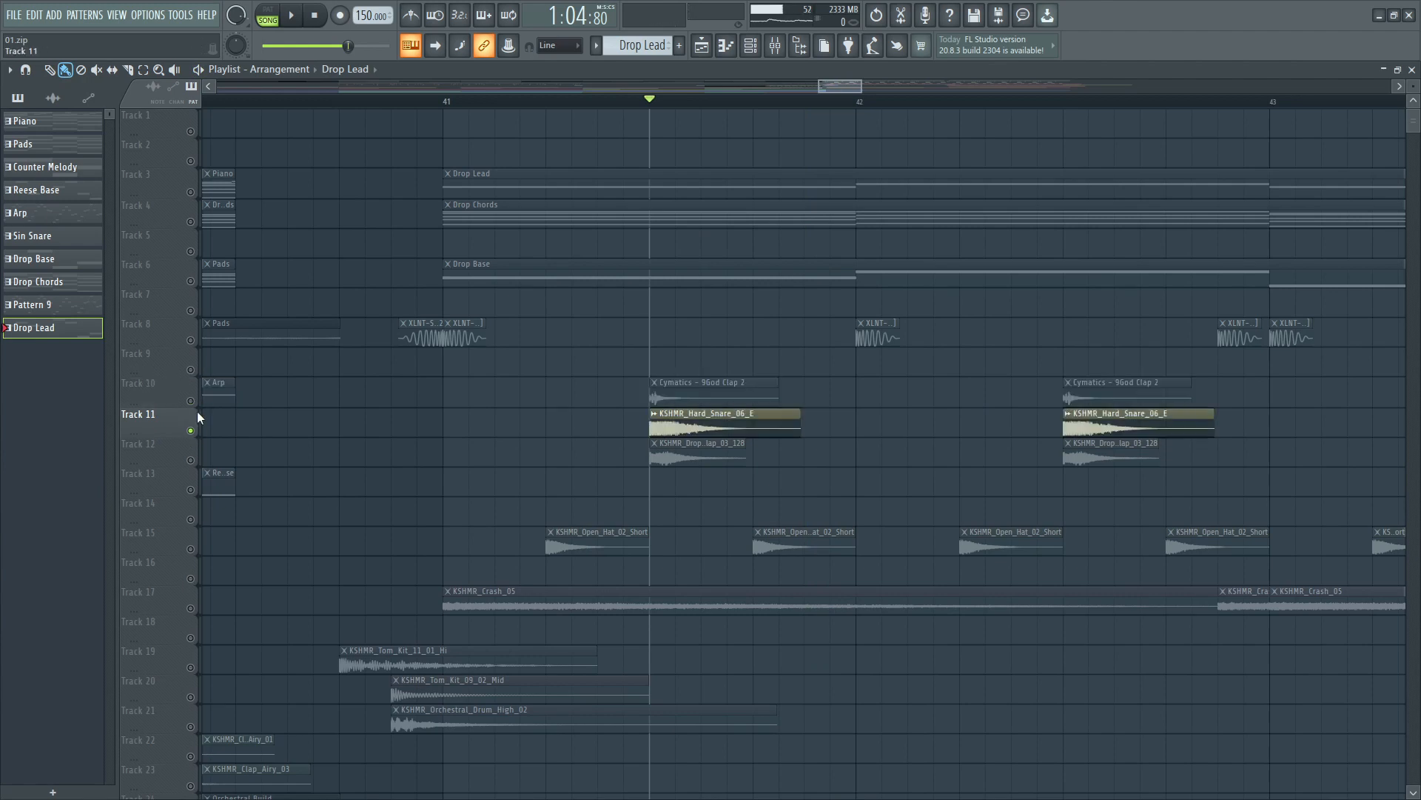
key("space")
key("space")
left_click(191, 431)
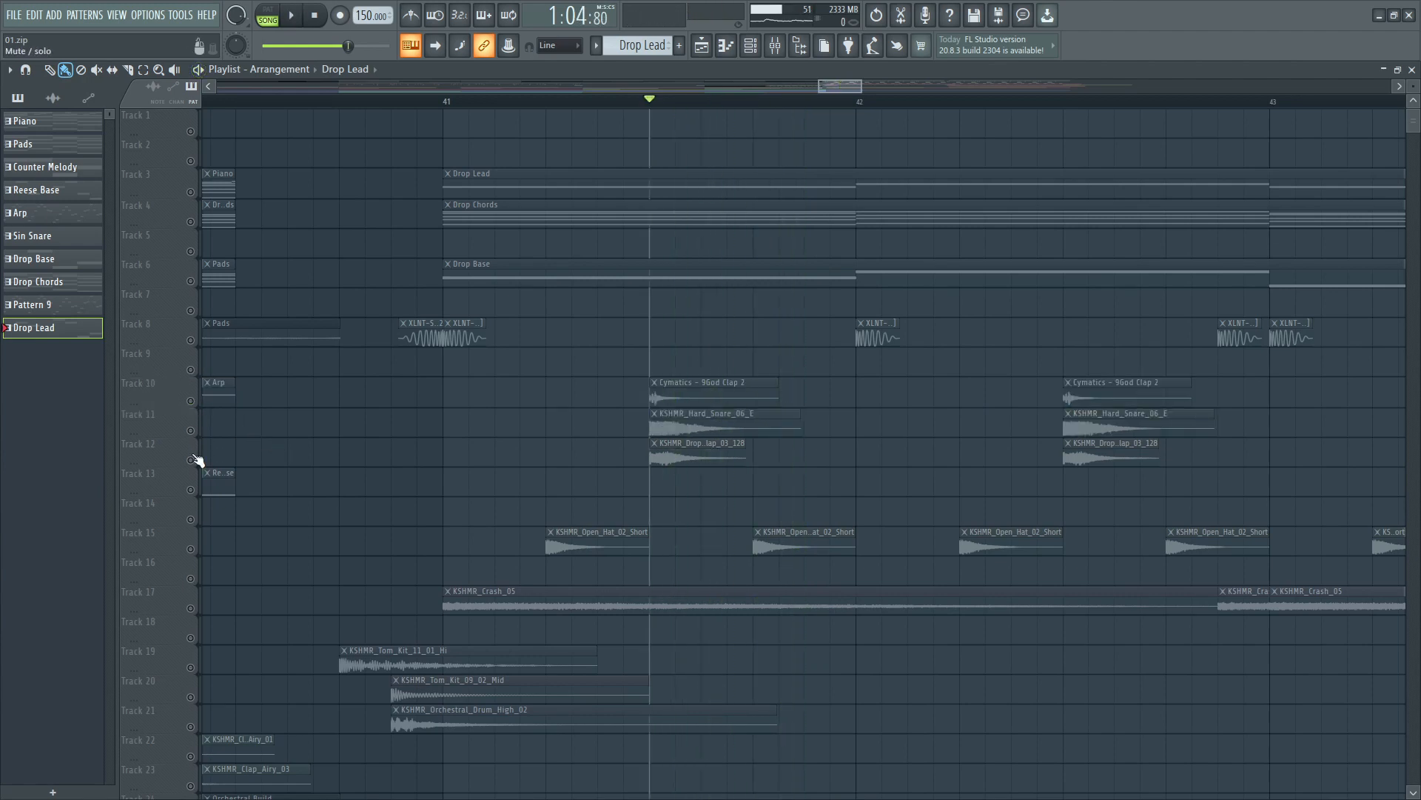
left_click(191, 460)
key("space")
key("space")
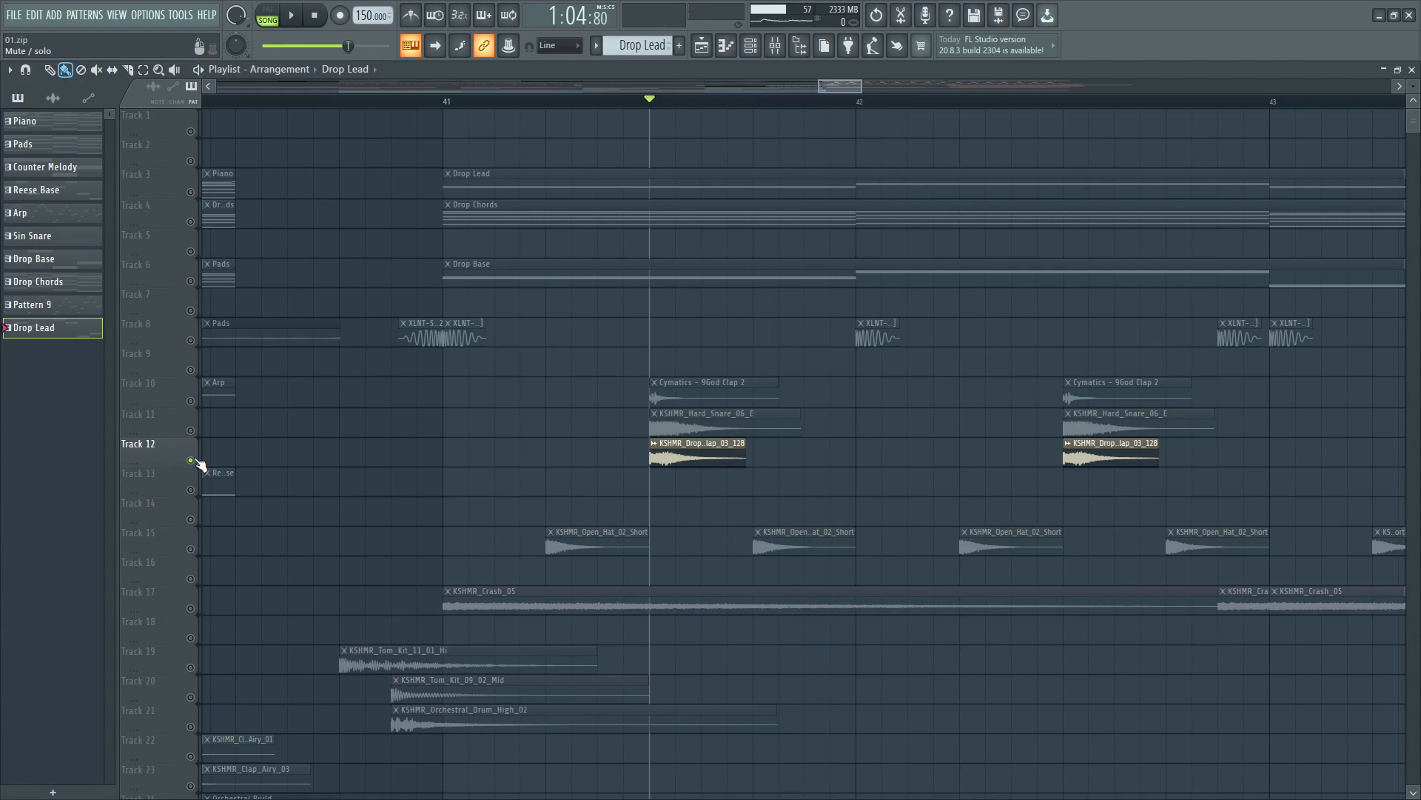
Enable tracks 10 and 11 alongside track 12 and play the clap and snare layers together
left_click(191, 430)
left_click(191, 401)
key("space")
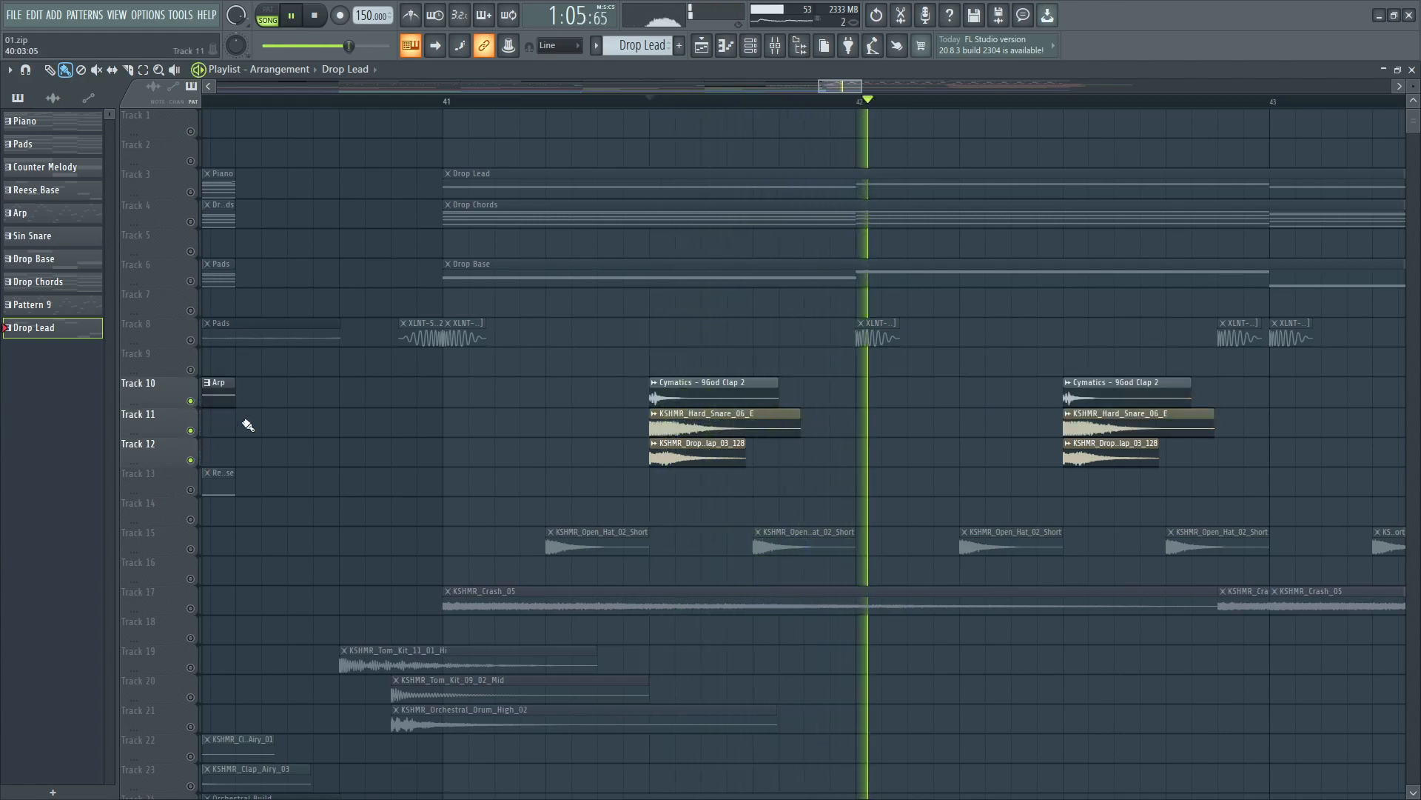
key("space")
Enable the kick on track 8, play it with the claps and snare, and select Snare/Clap track 97 in the mixer
left_click(191, 340)
key("space")
left_click(775, 46)
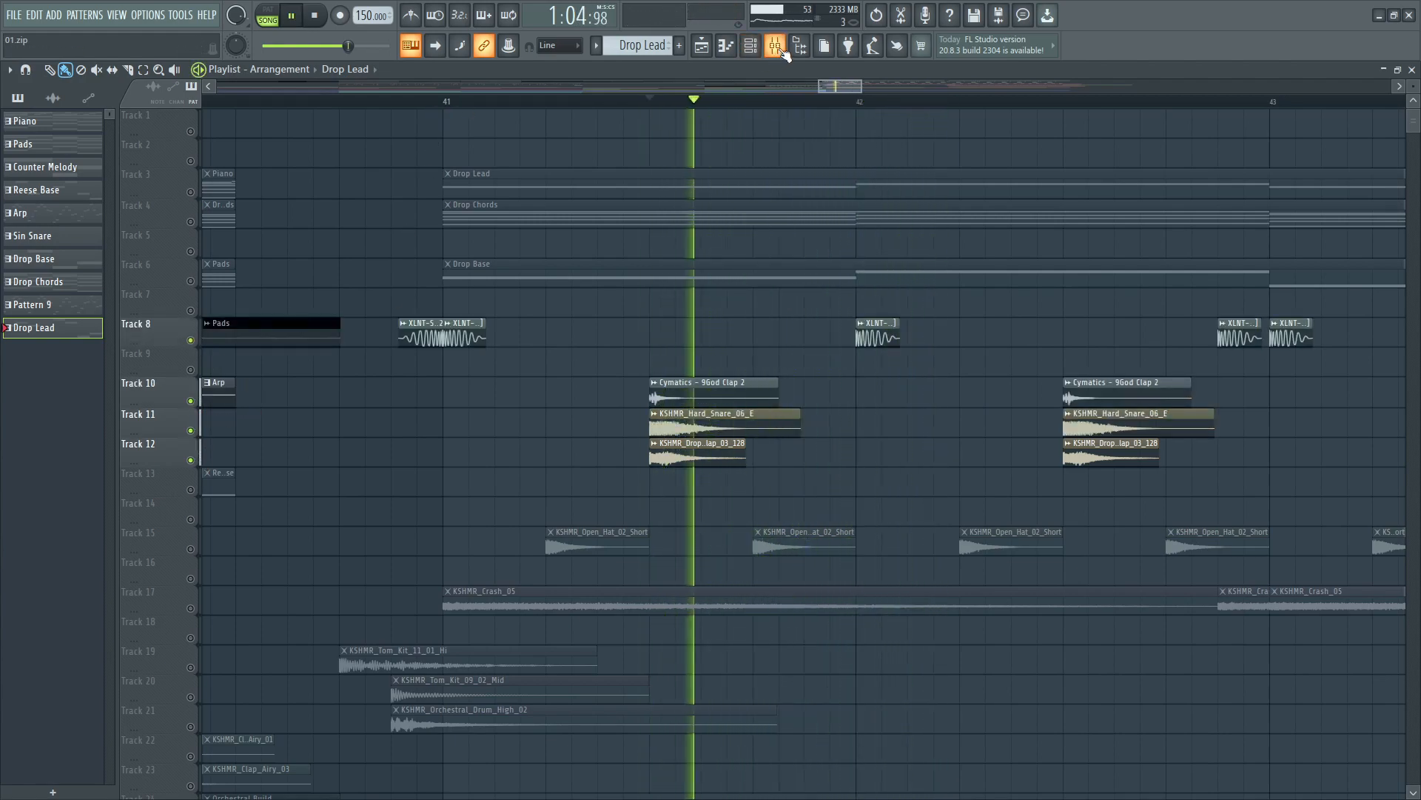
scroll(837, 248, "down", 1)
key("space")
left_click(826, 221)
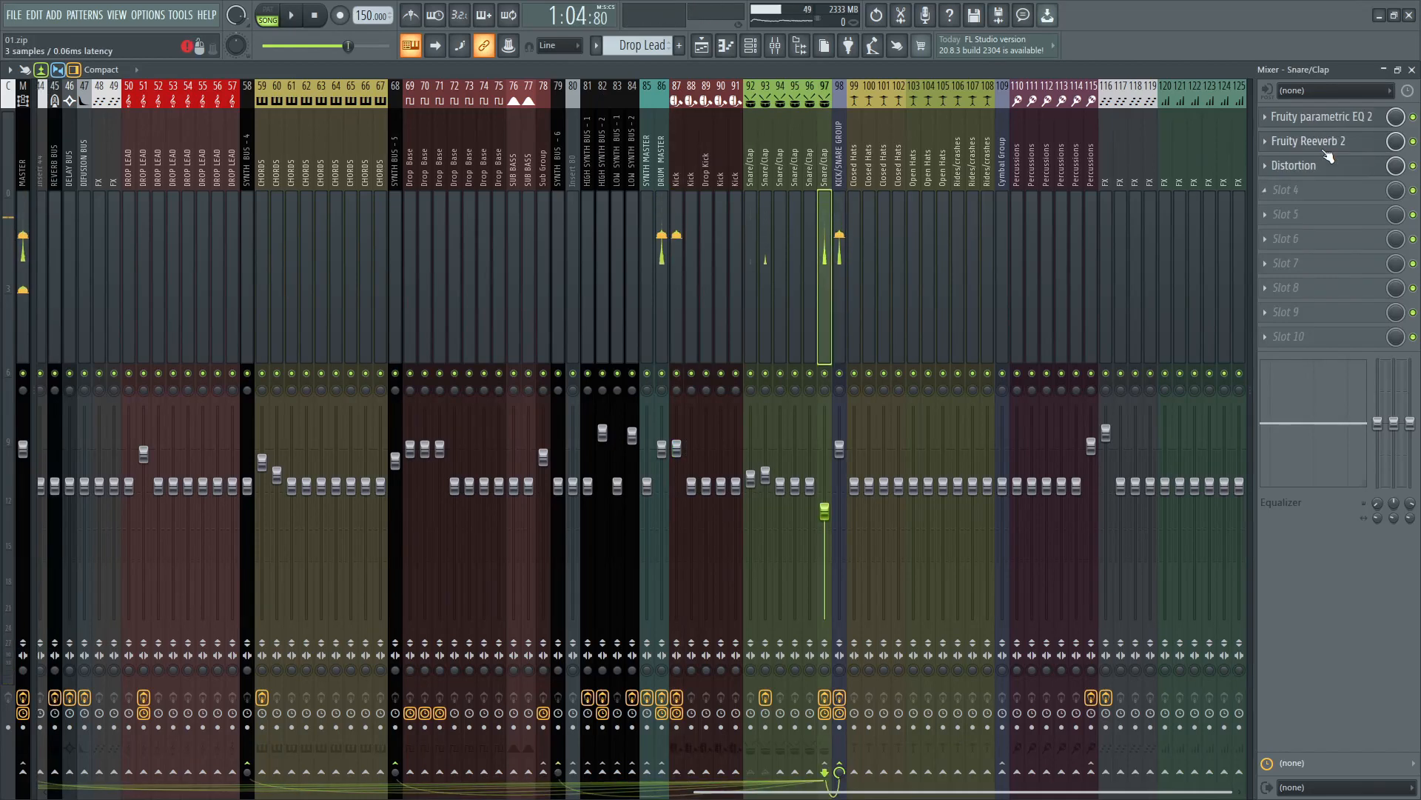
Examine the Snare/Clap mixer track's Fruity parametric EQ 2, Fruity Reeverb 2 and Distortion, and close them and the mixer
left_click(1319, 119)
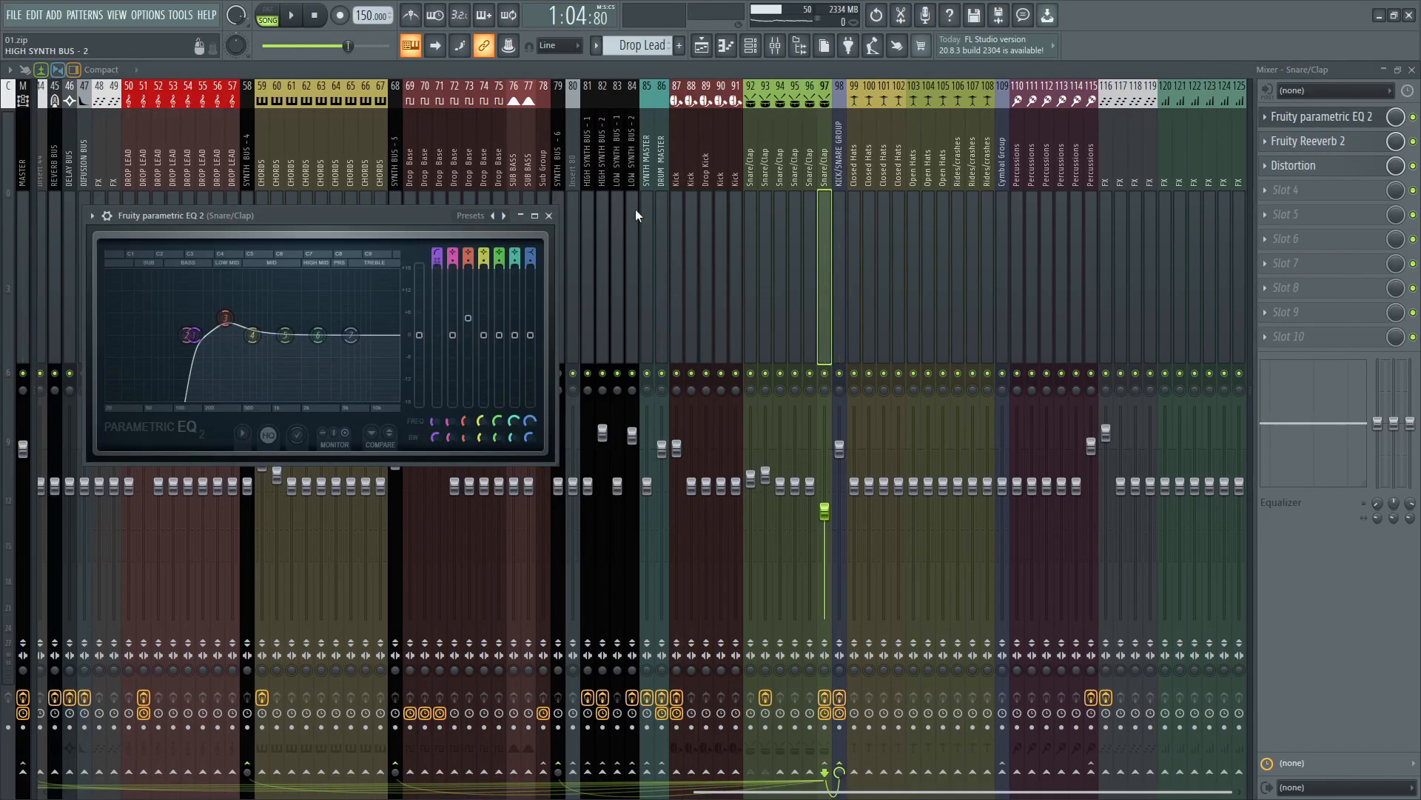
left_click(1346, 145)
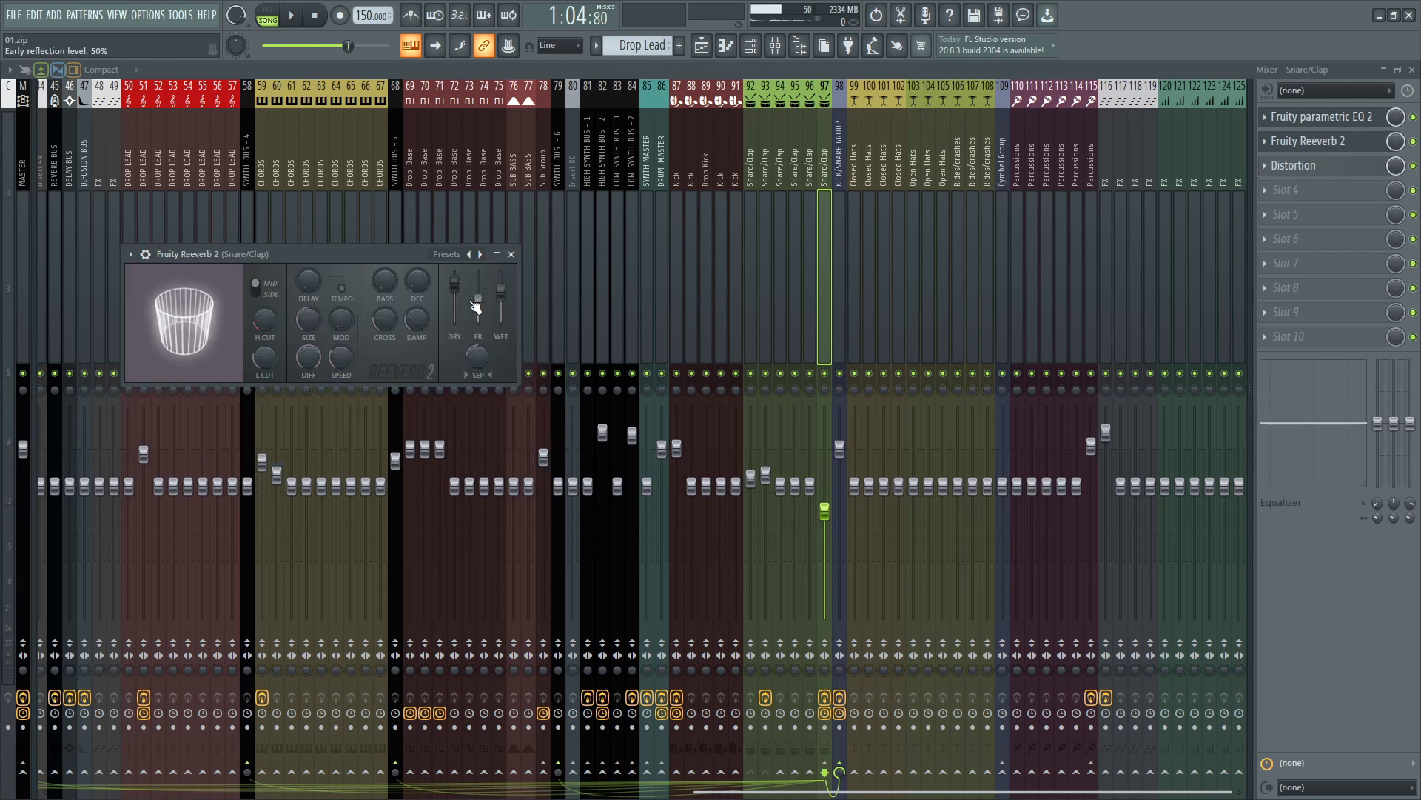
left_click(1302, 170)
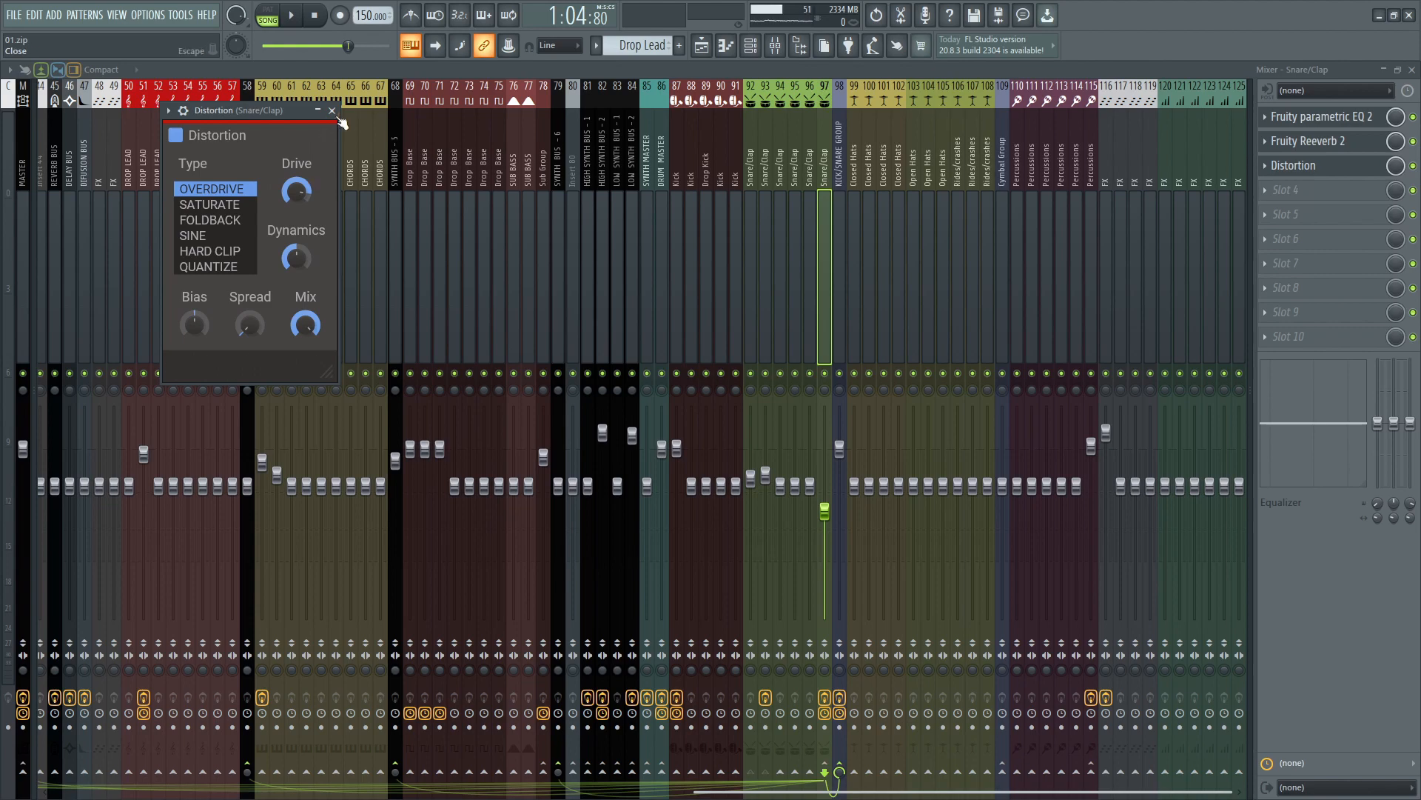
left_click(333, 111)
key("space")
left_click(1410, 70)
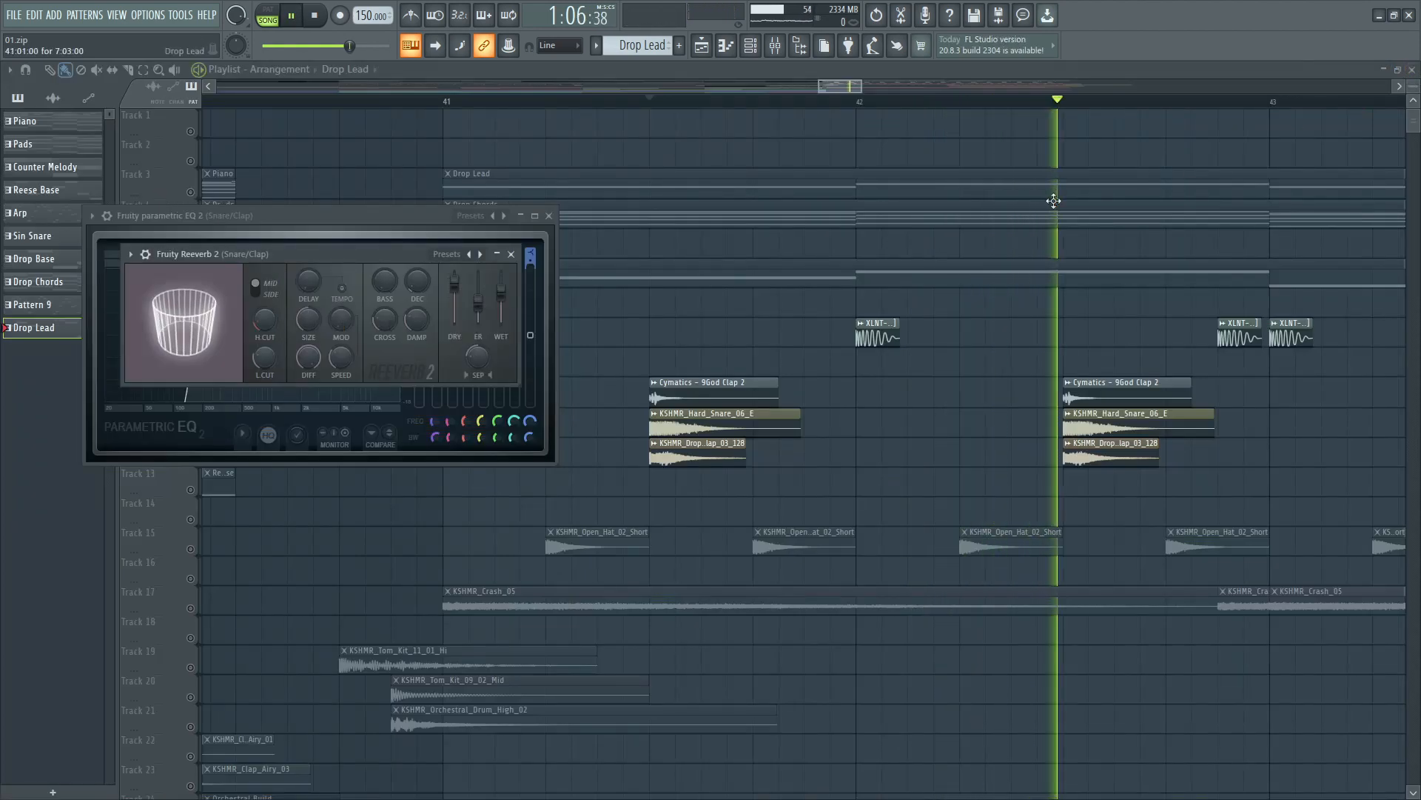
left_click(513, 256)
key("space")
Enable the open hats on playlist track 15 and play them with the kick, claps and snare
scroll(241, 546, "down", 3)
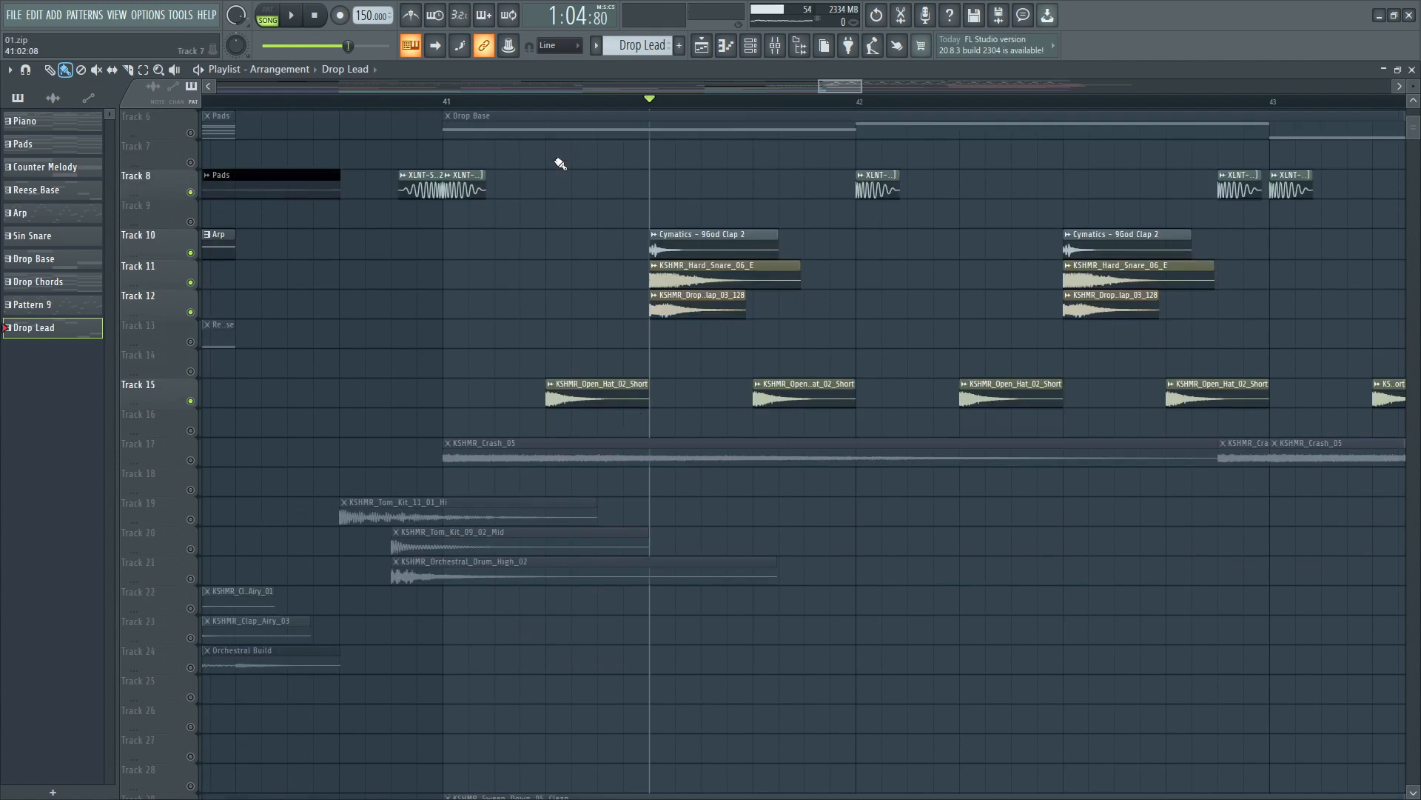
key("space")
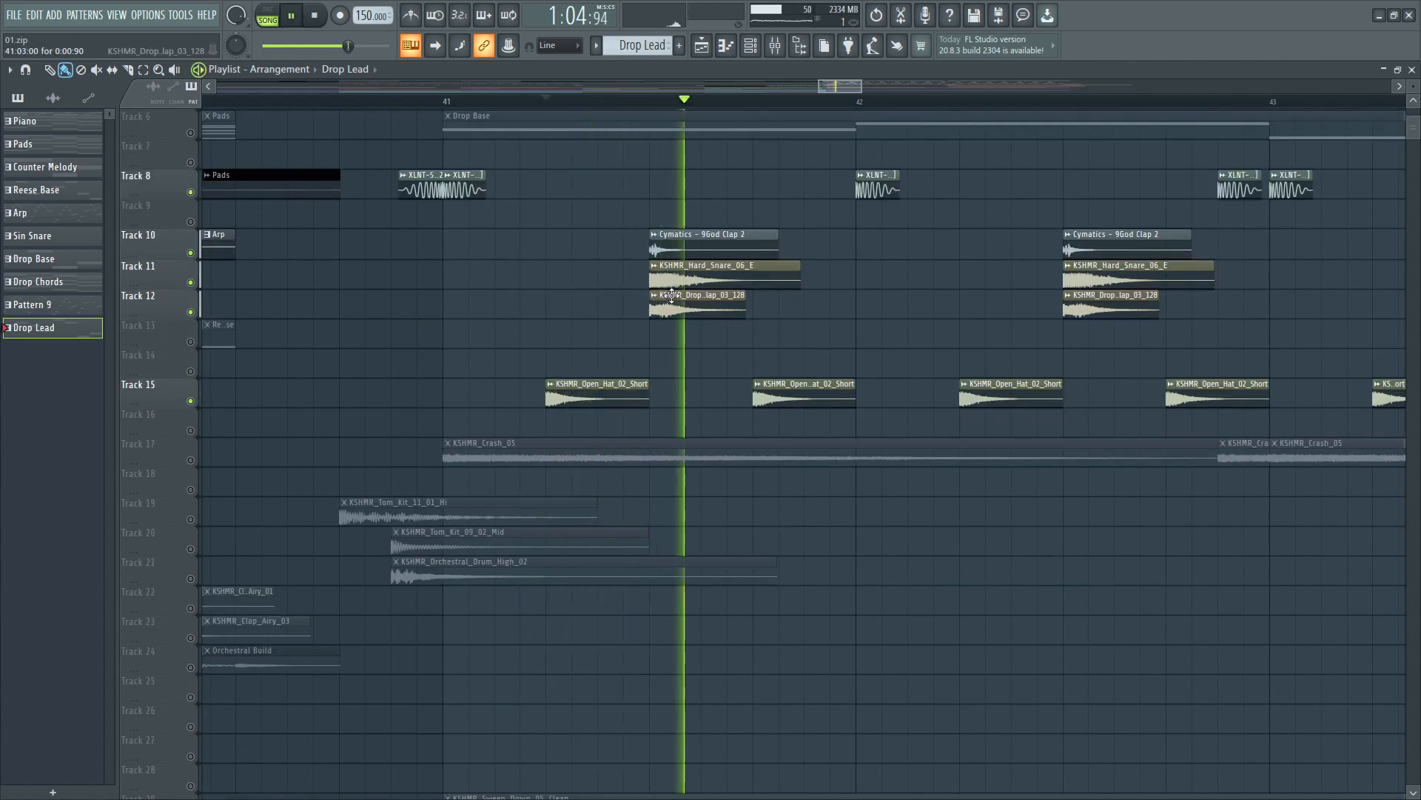
scroll(232, 482, "down", 5)
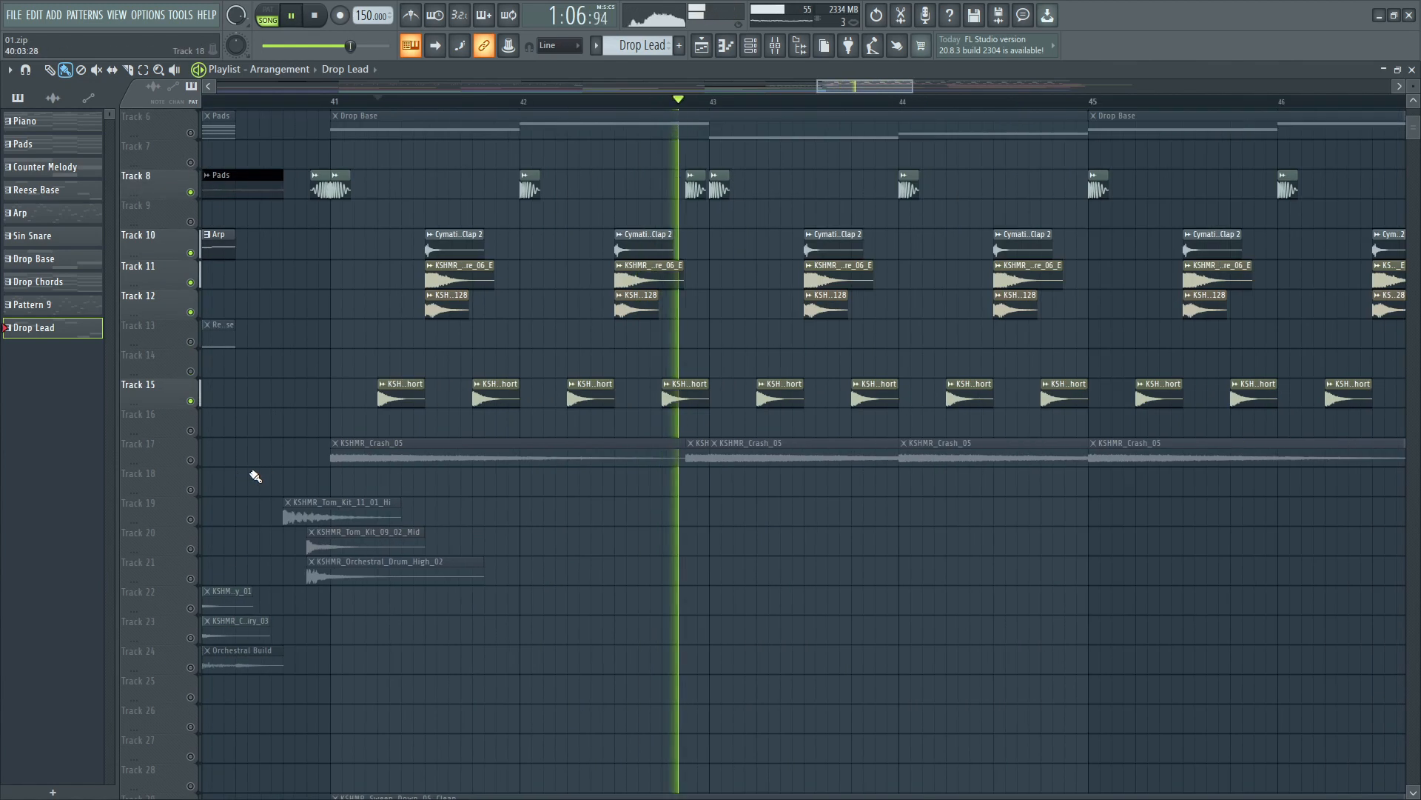
key("space")
Enable the KSHMR_Crash_05 crashes on playlist track 17 and play them with the other drums from bar 41
left_click(201, 460)
scroll(492, 462, "down", 2)
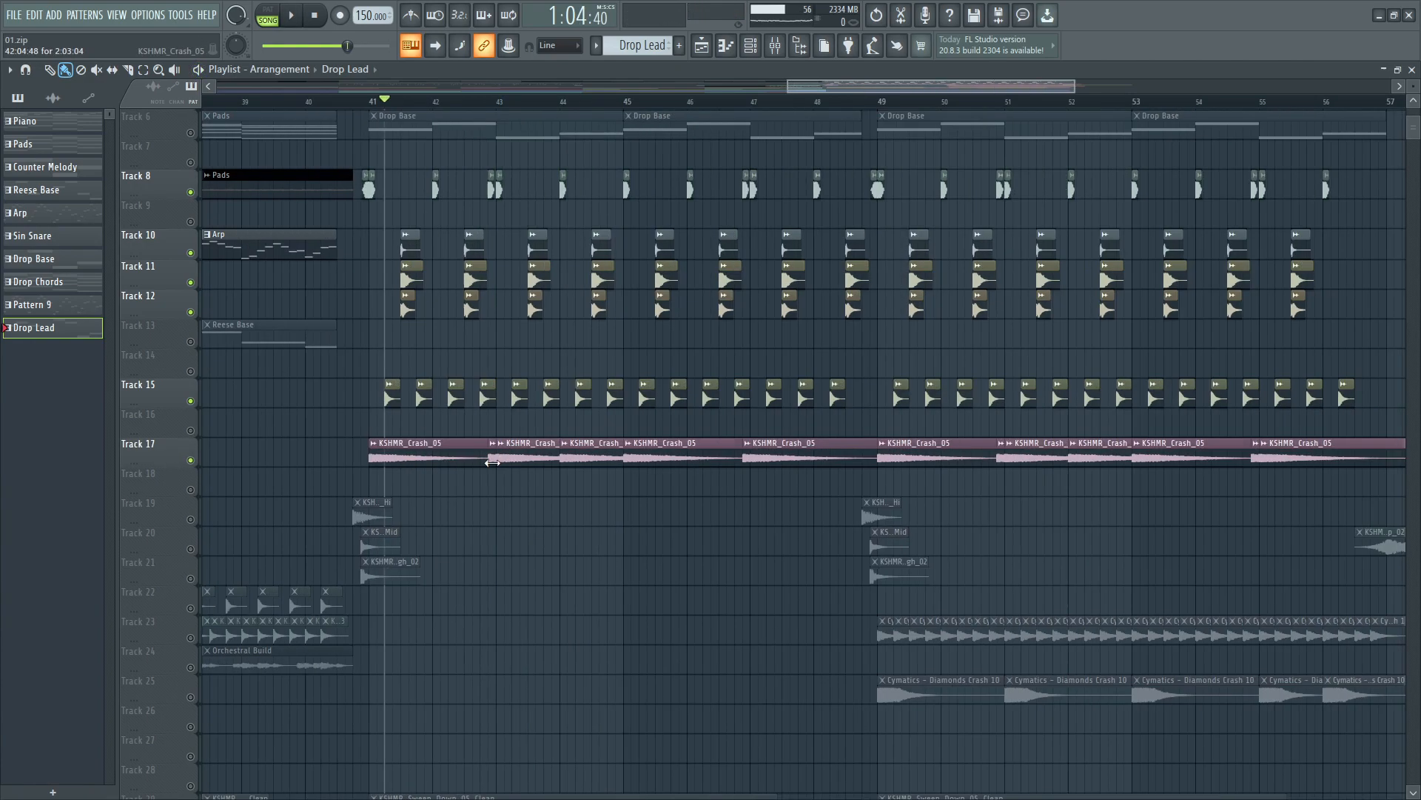
scroll(714, 393, "down", 2)
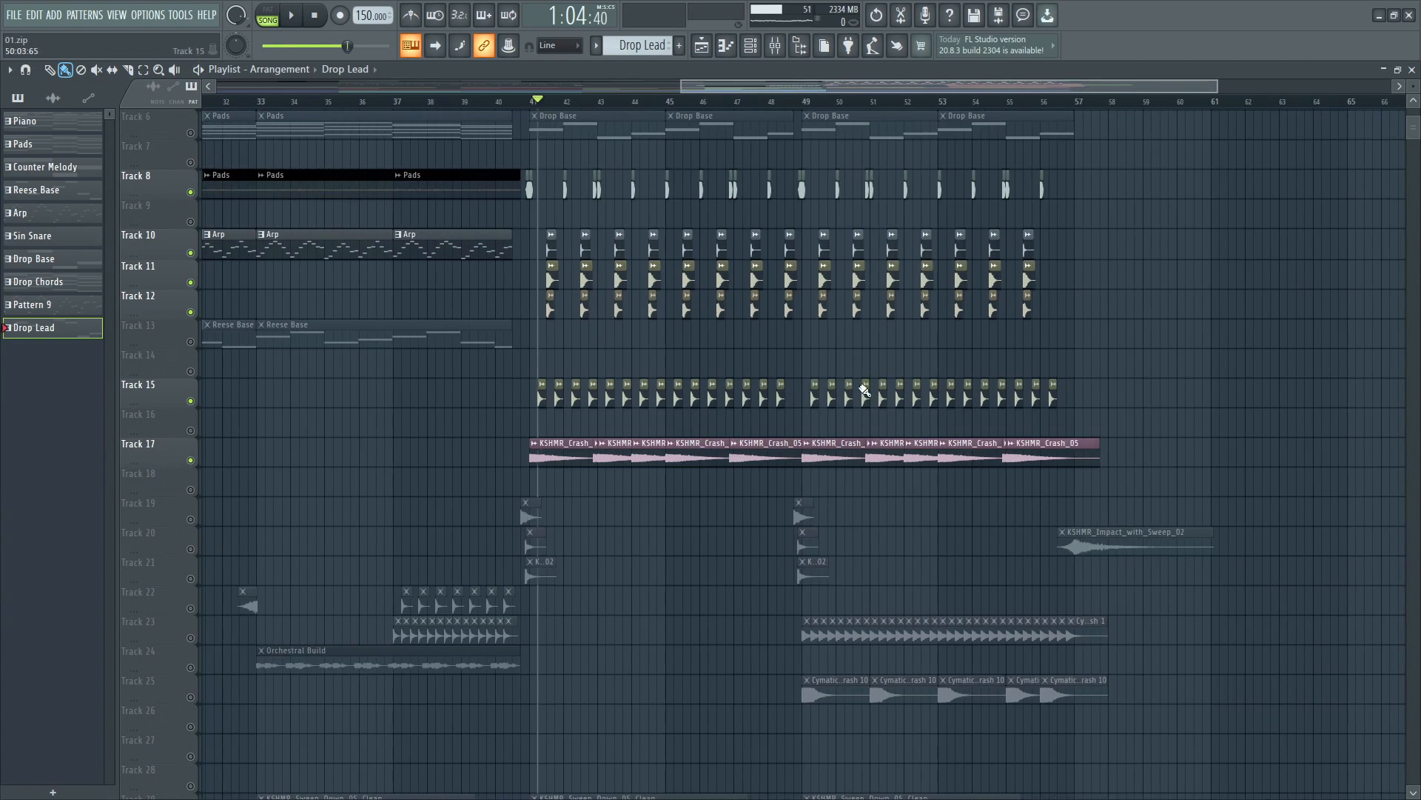
scroll(865, 390, "up", 2)
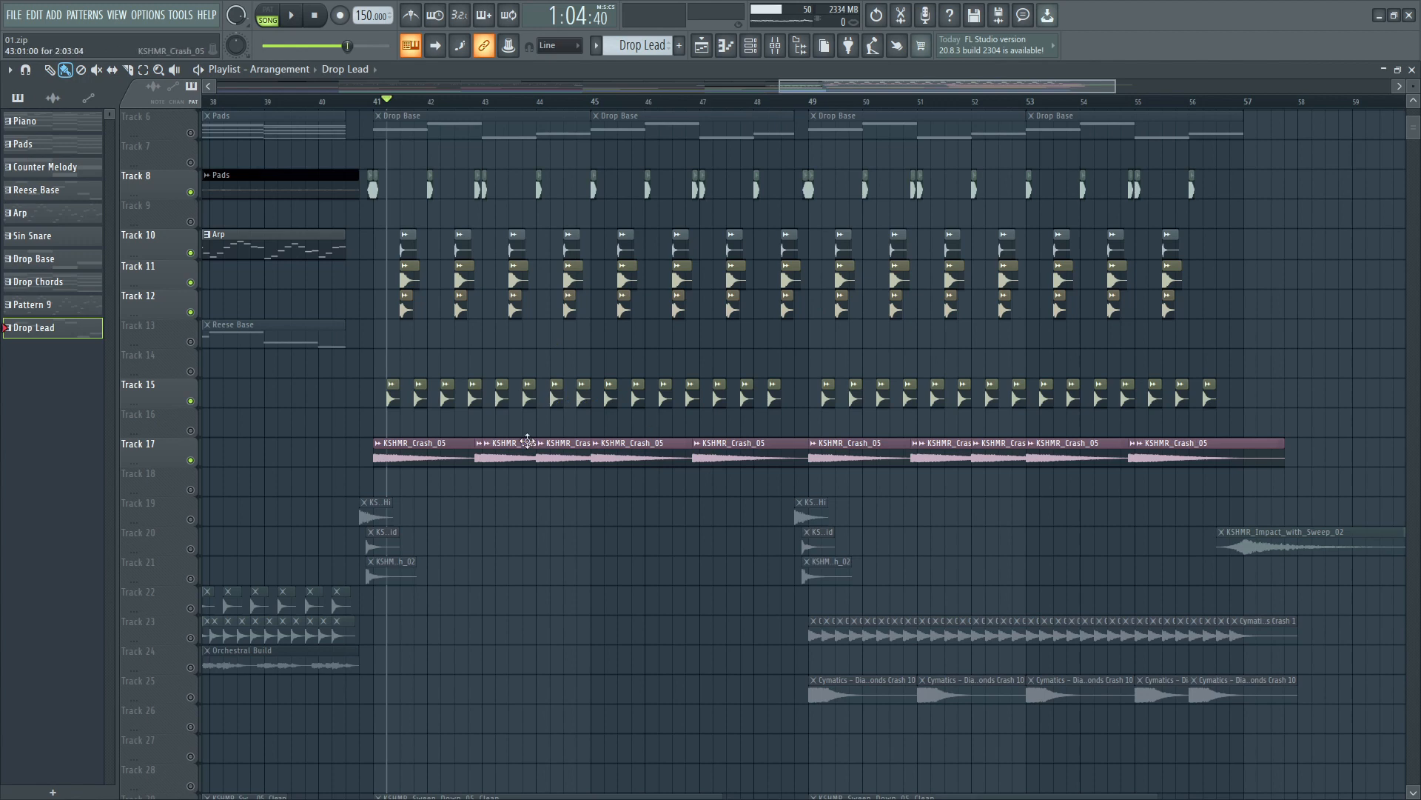
key("space")
key("space")
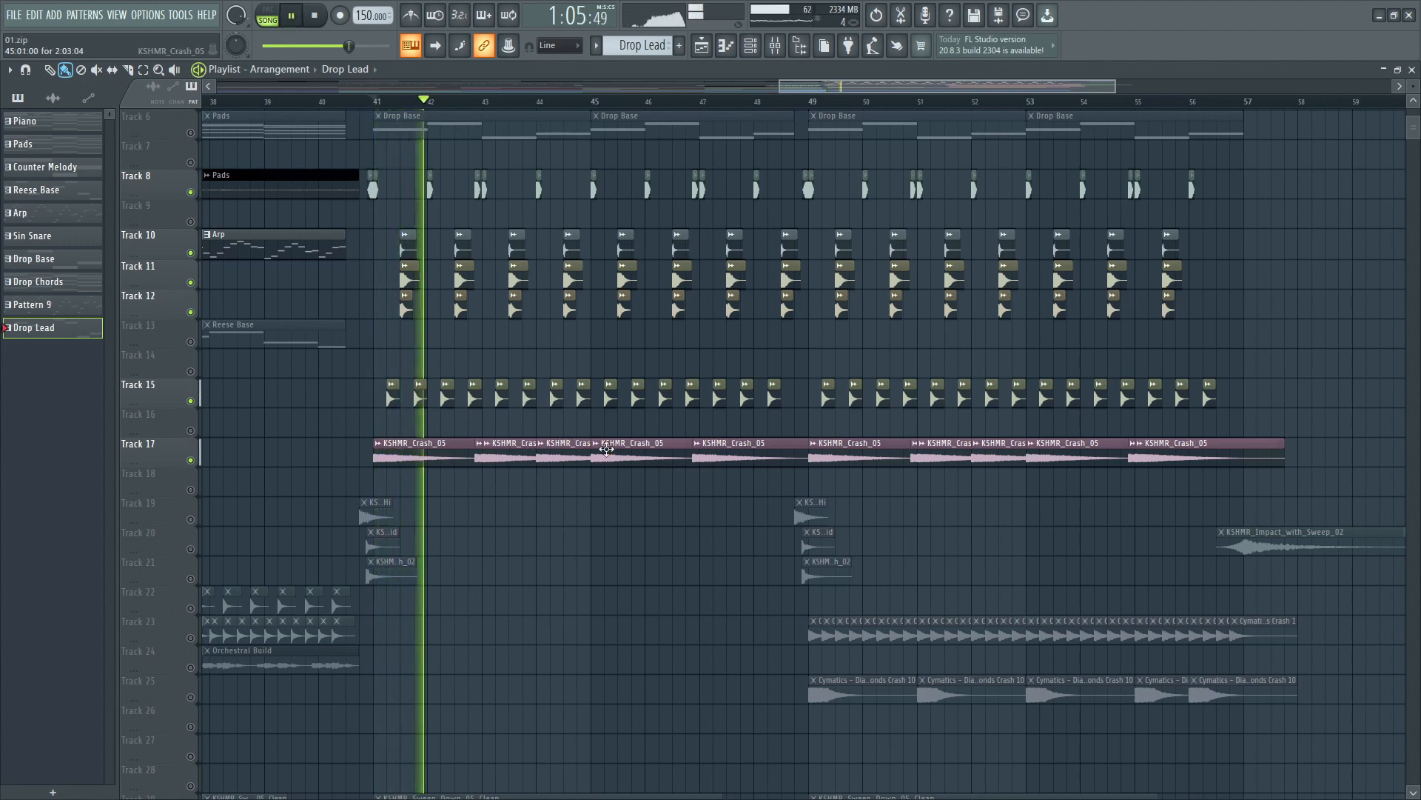
scroll(434, 476, "up", 3)
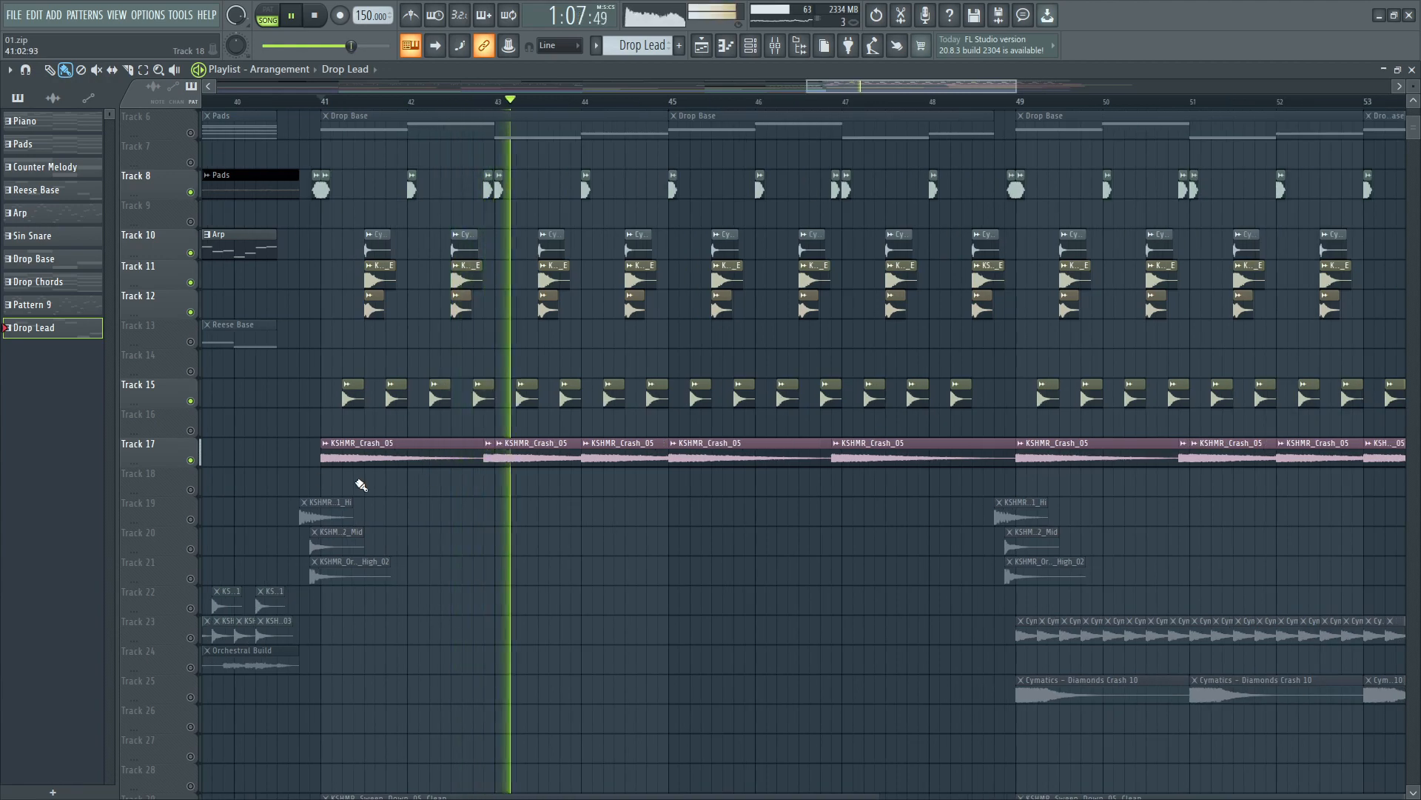
key("space")
Play the drums from just before bar 41 to hear the extra kick leading into the drop
scroll(305, 479, "up", 3)
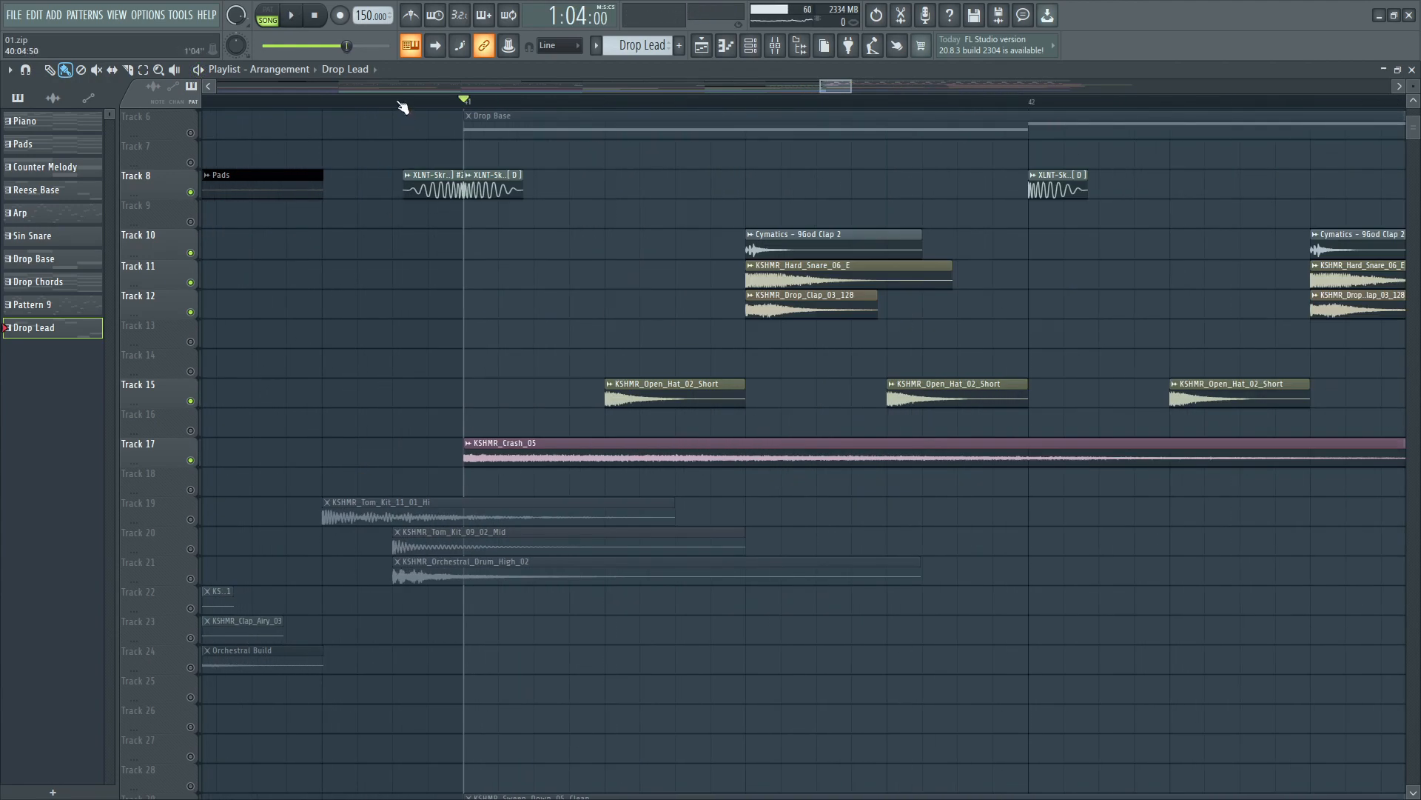
scroll(467, 280, "up", 2)
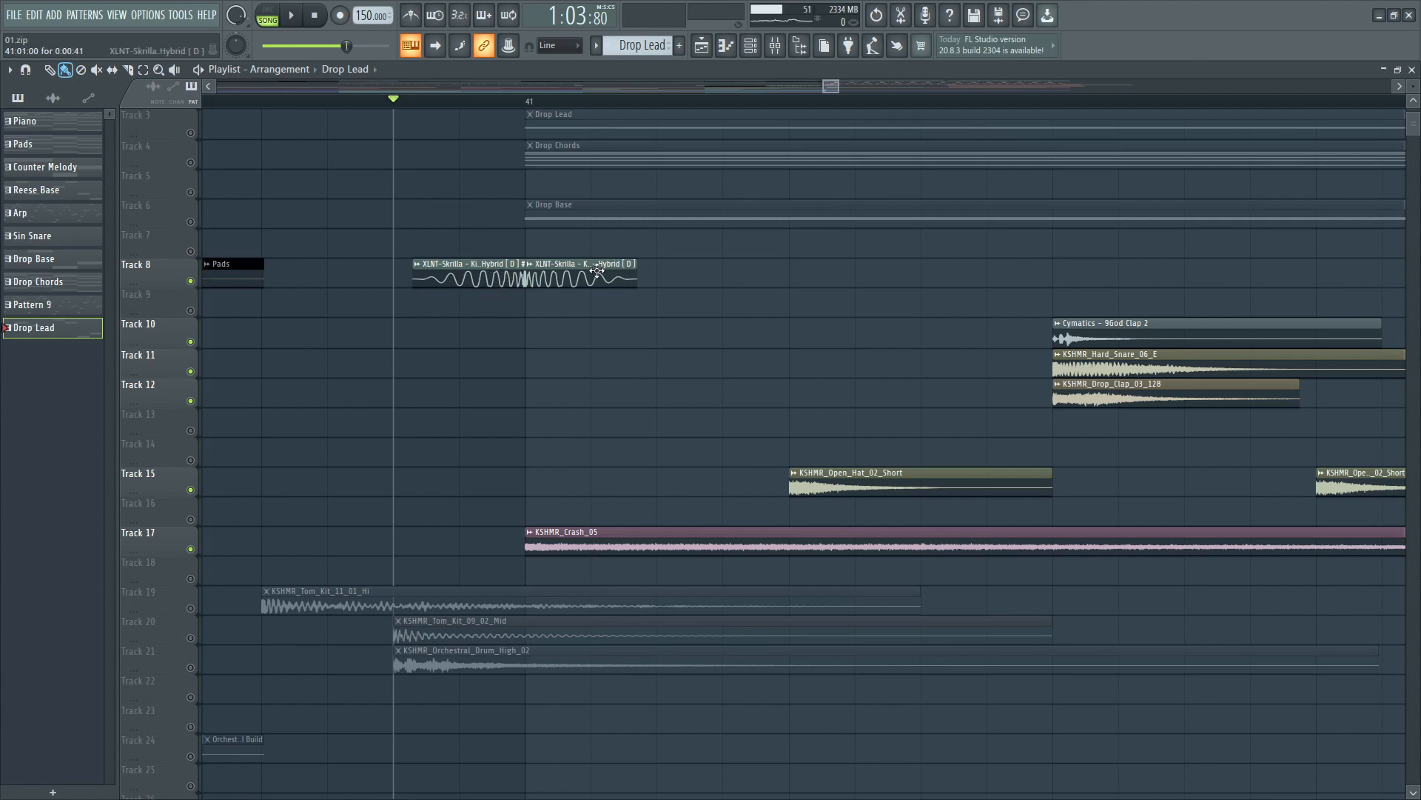
key("space")
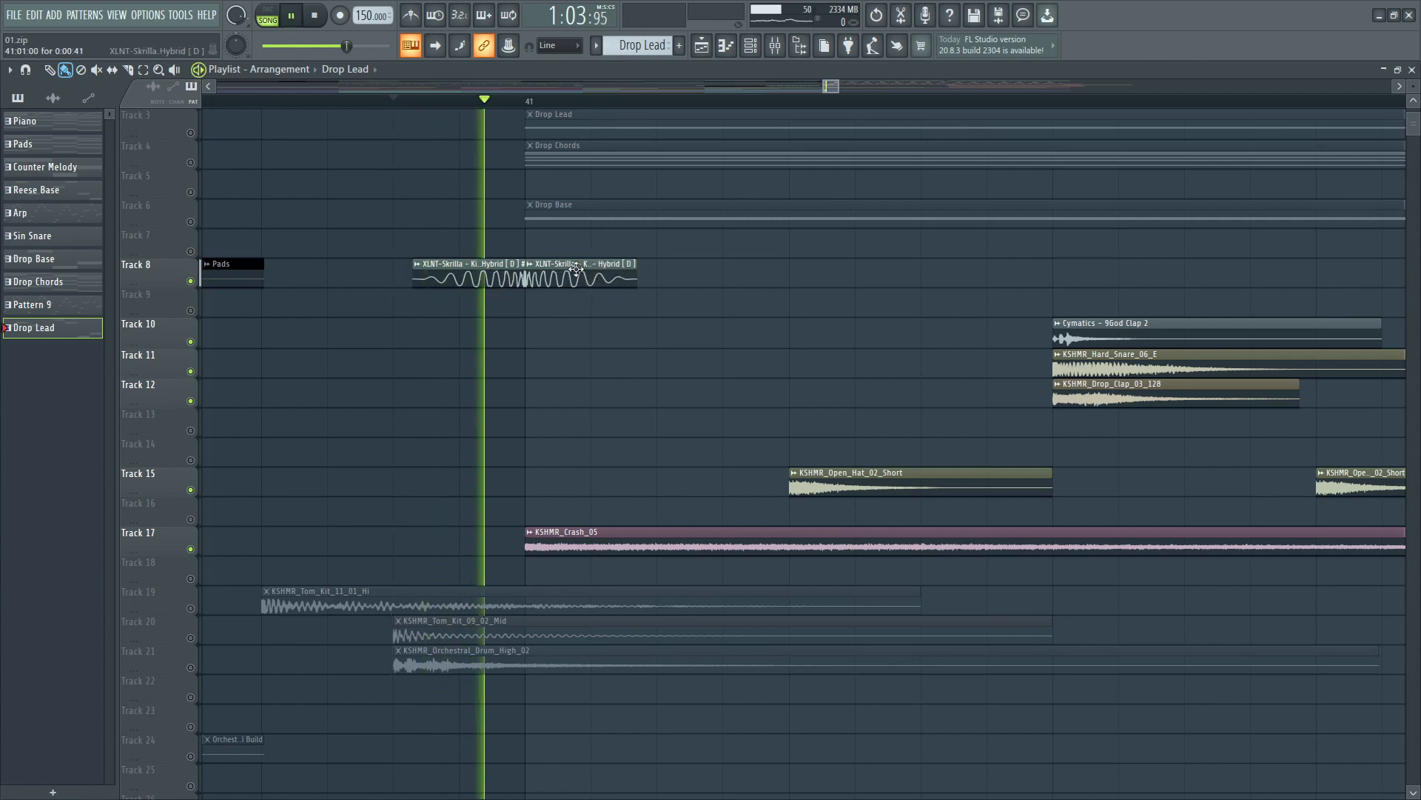
scroll(580, 295, "down", 4)
key("space")
Enable the tom and orchestral drum fills on playlist tracks 19 to 21 and play them into bar 41
scroll(835, 421, "up", 1)
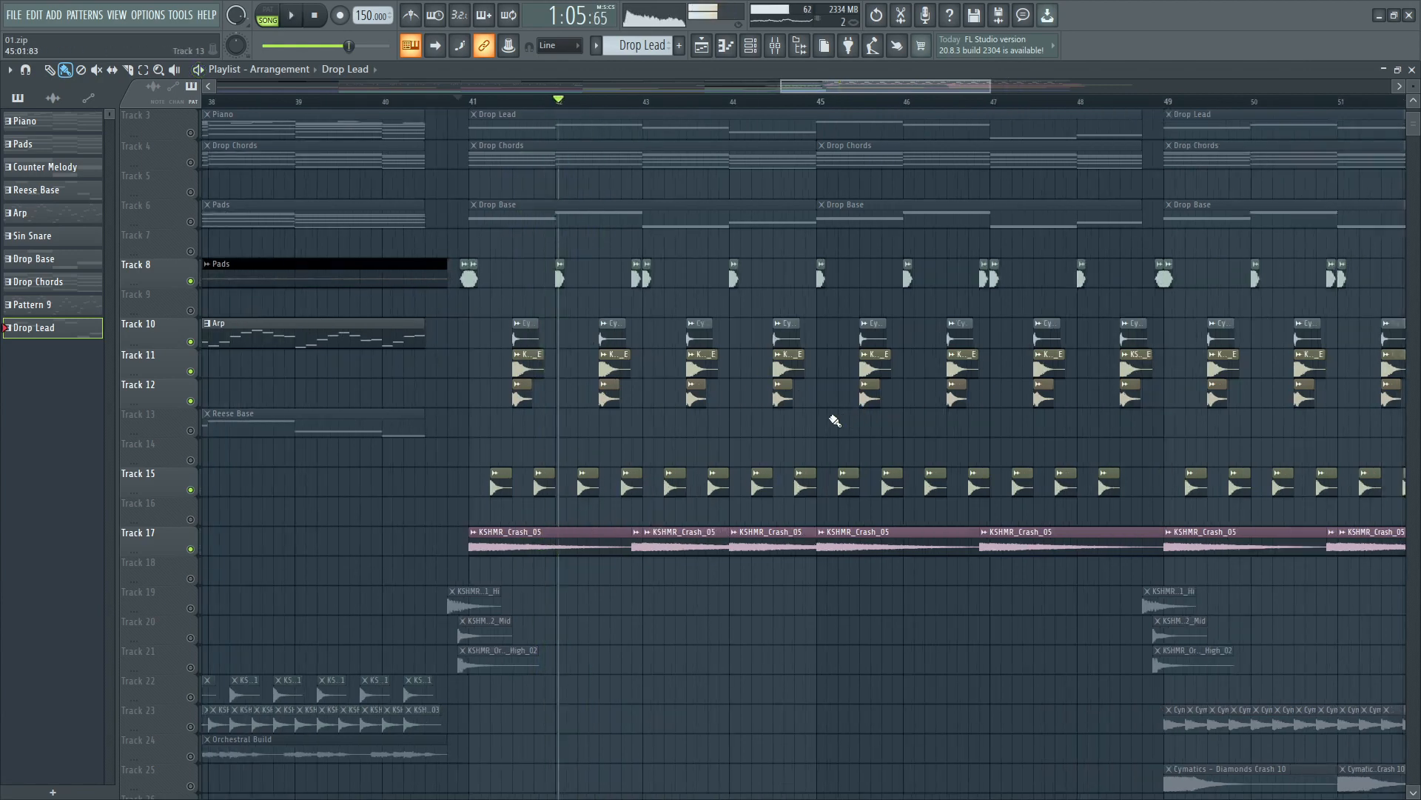
scroll(820, 329, "down", 3)
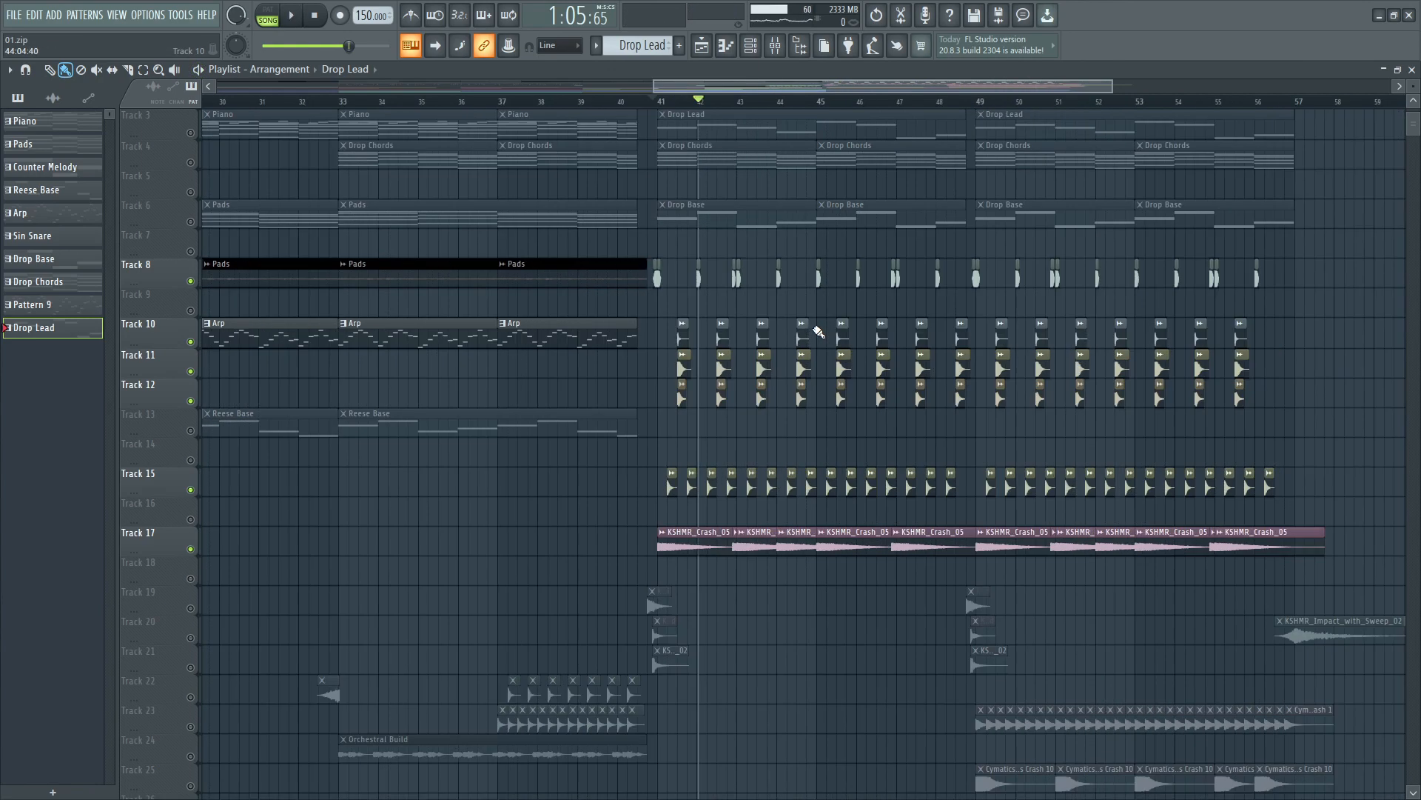
scroll(866, 348, "up", 2)
scroll(903, 381, "down", 1)
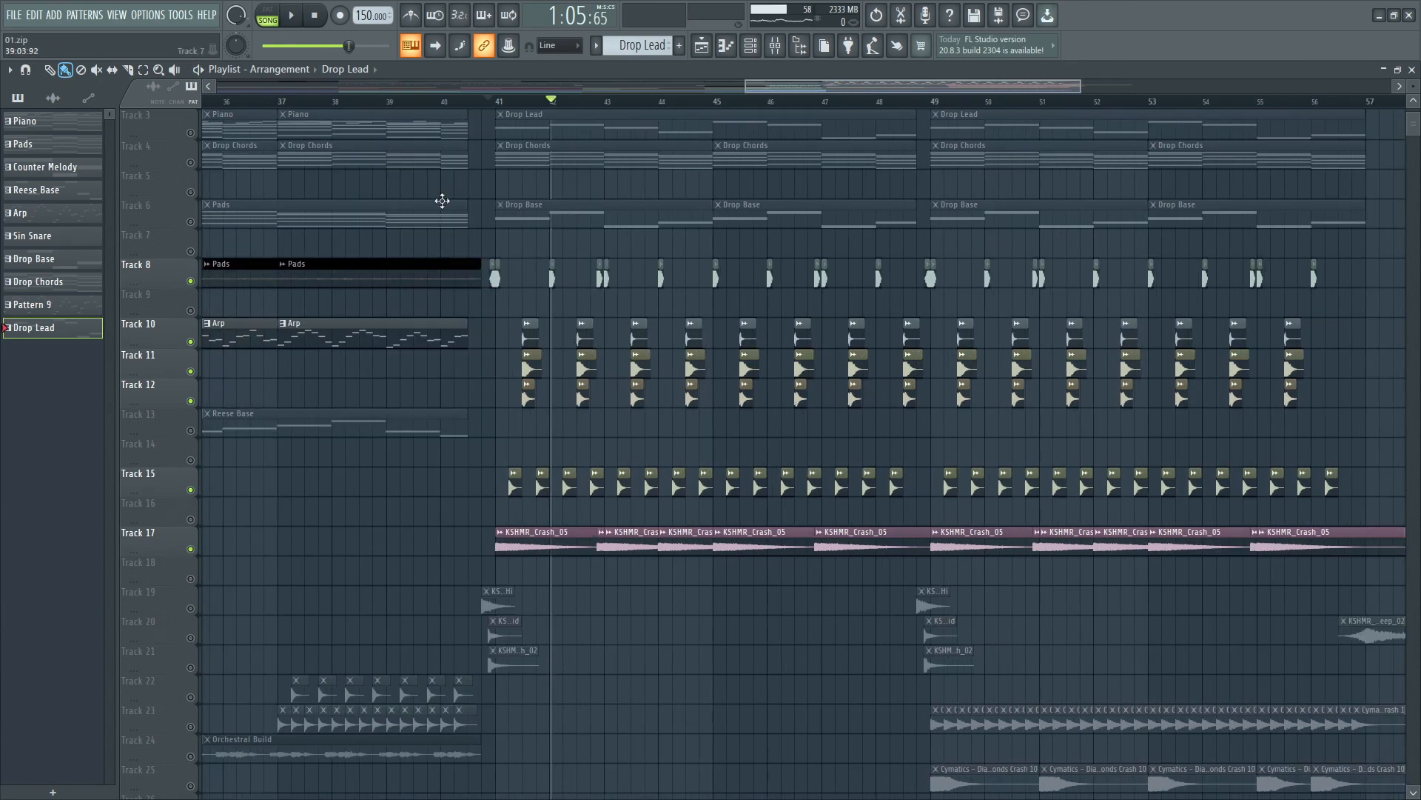
scroll(601, 428, "up", 1)
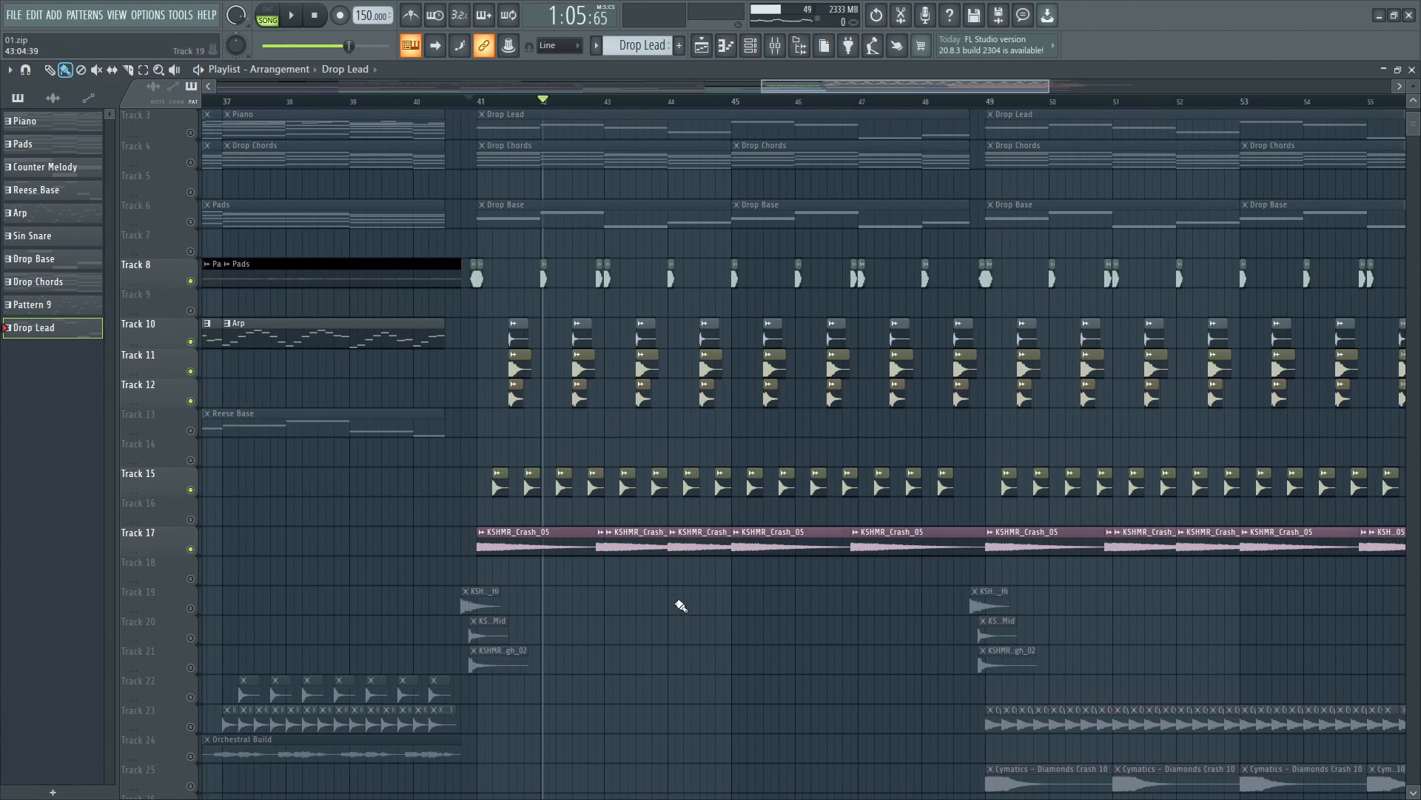
scroll(681, 606, "down", 3)
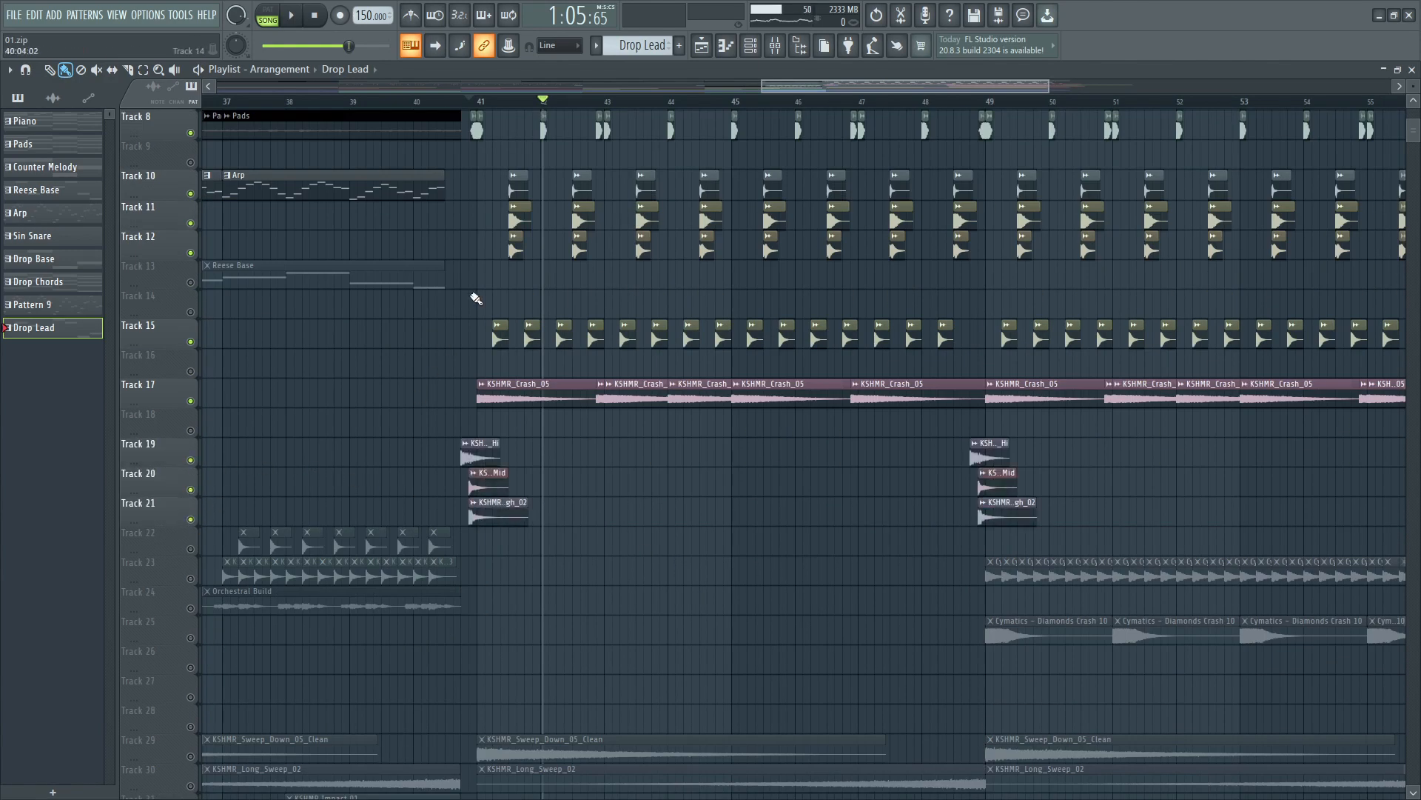
key("space")
scroll(652, 432, "down", 3)
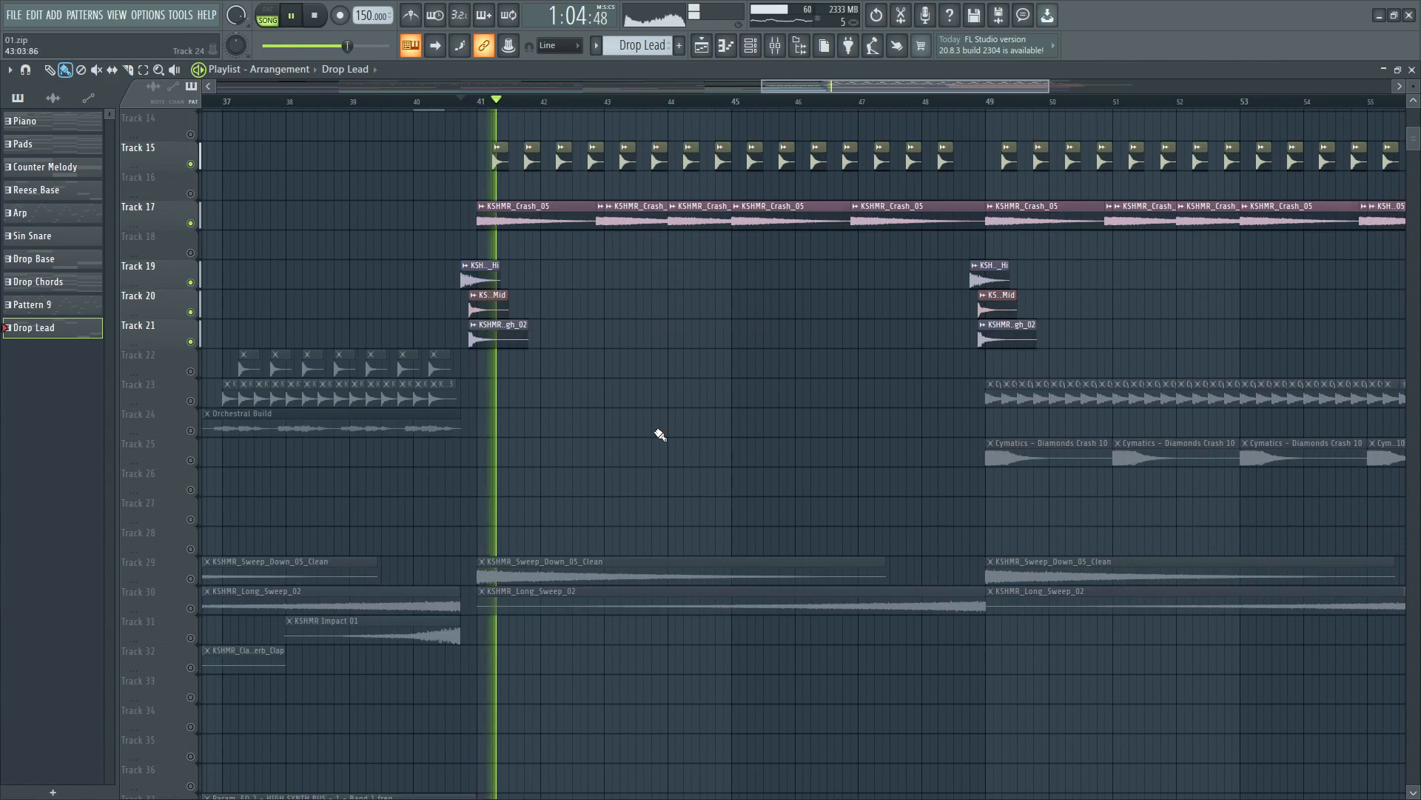
key("space")
Enable playlist tracks 23 to 25 and play the drop's second half with the Cymatics crash layers from just before bar 49
scroll(672, 443, "down", 5)
scroll(982, 518, "up", 2)
scroll(981, 517, "up", 2)
left_click(191, 401)
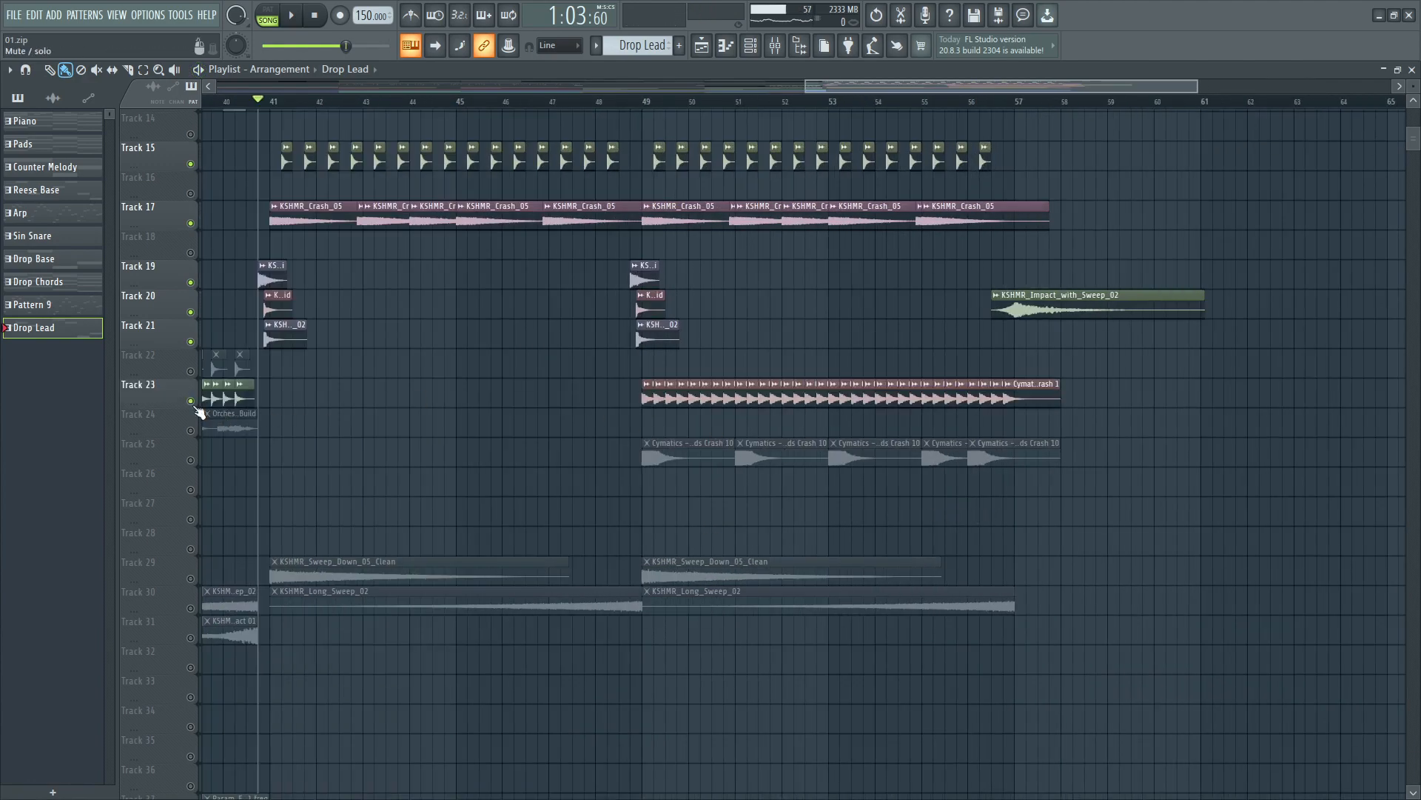
left_click(191, 461)
scroll(642, 98, "left", 1)
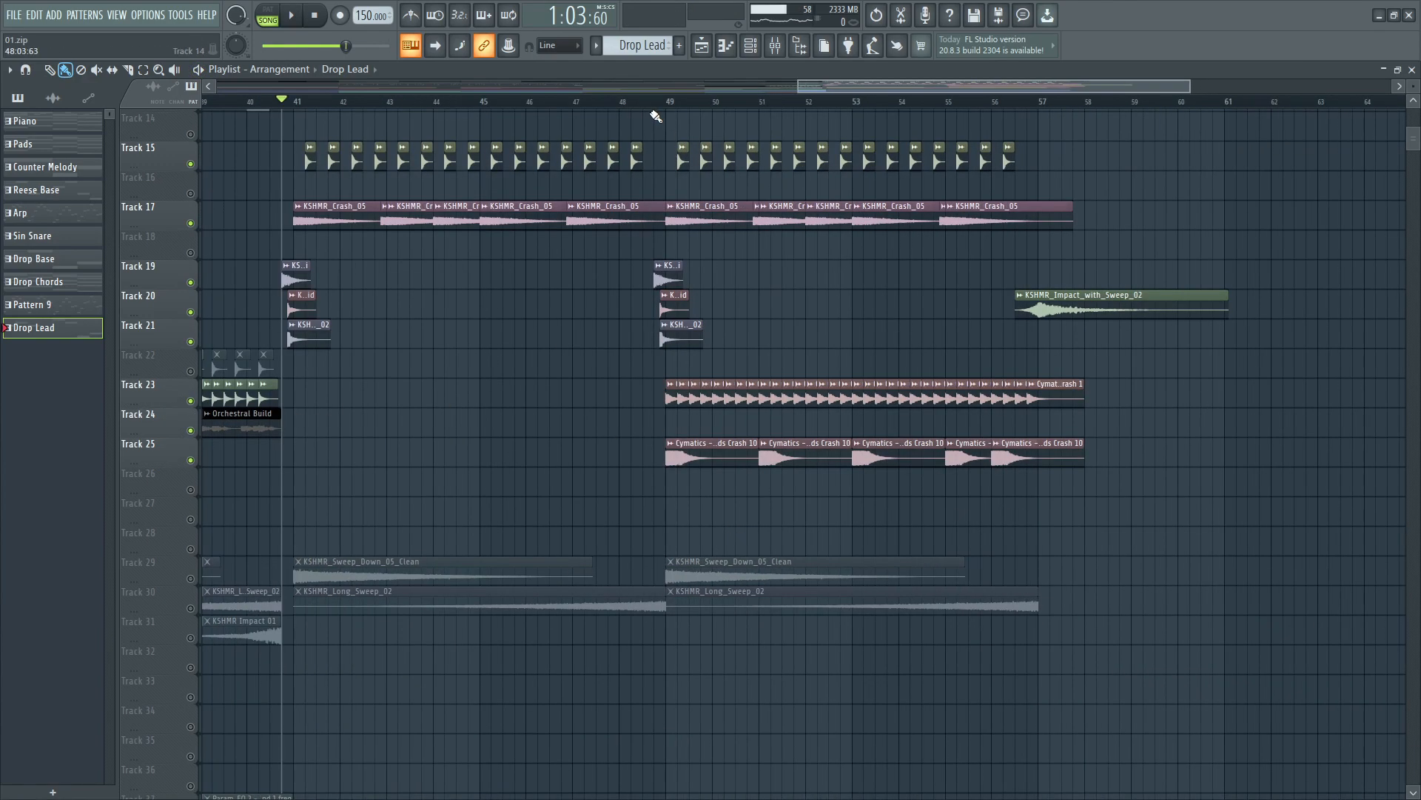
key("space")
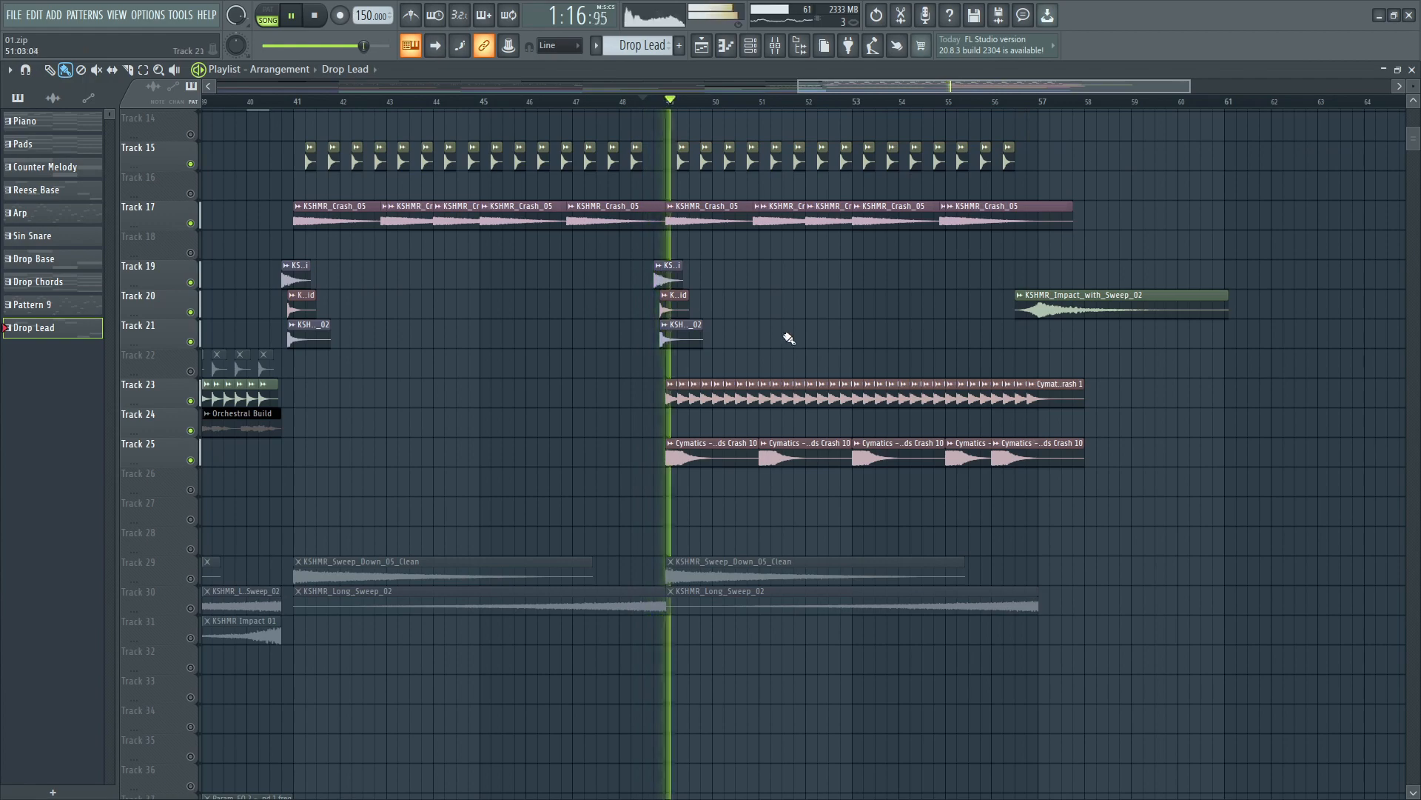
scroll(1020, 454, "up", 2)
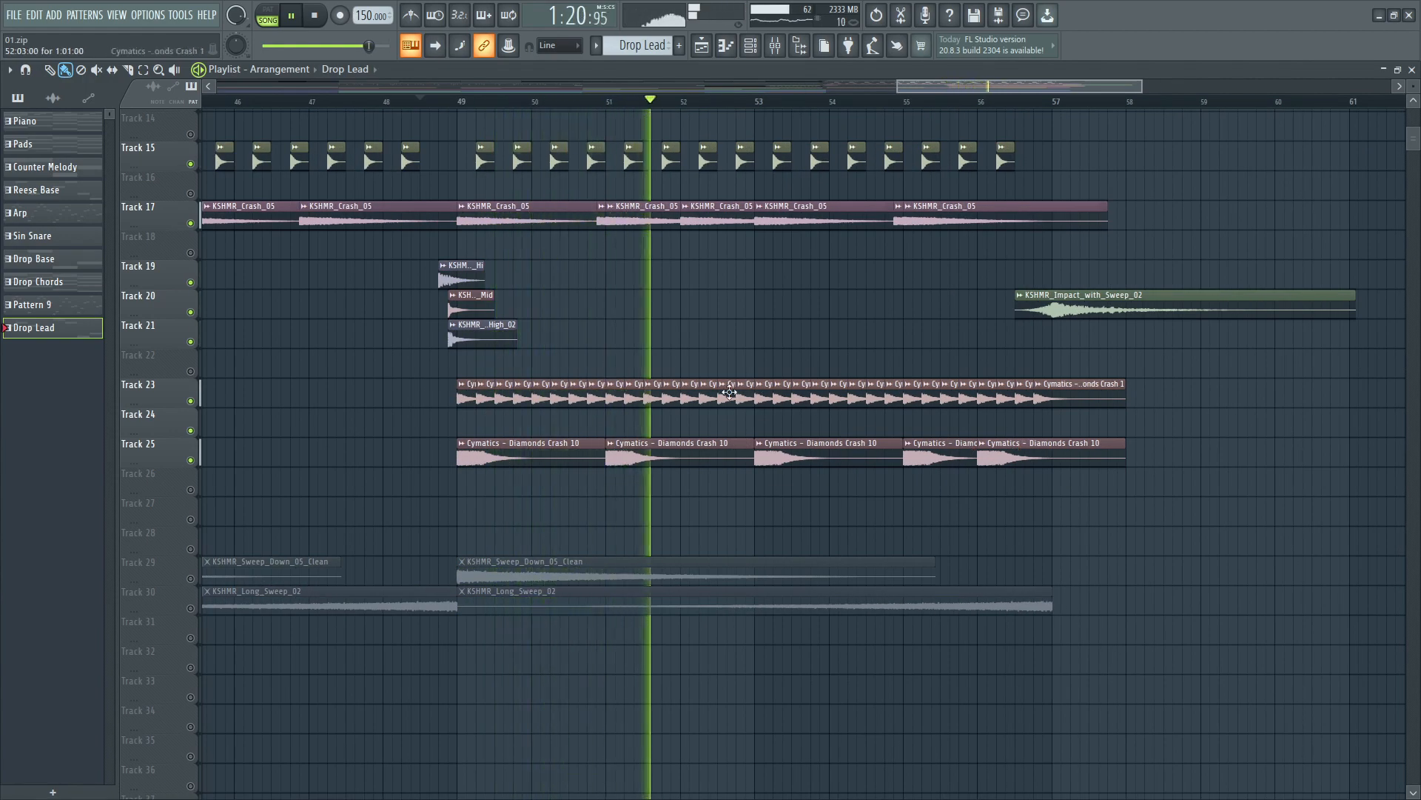
scroll(928, 396, "down", 2)
key("space")
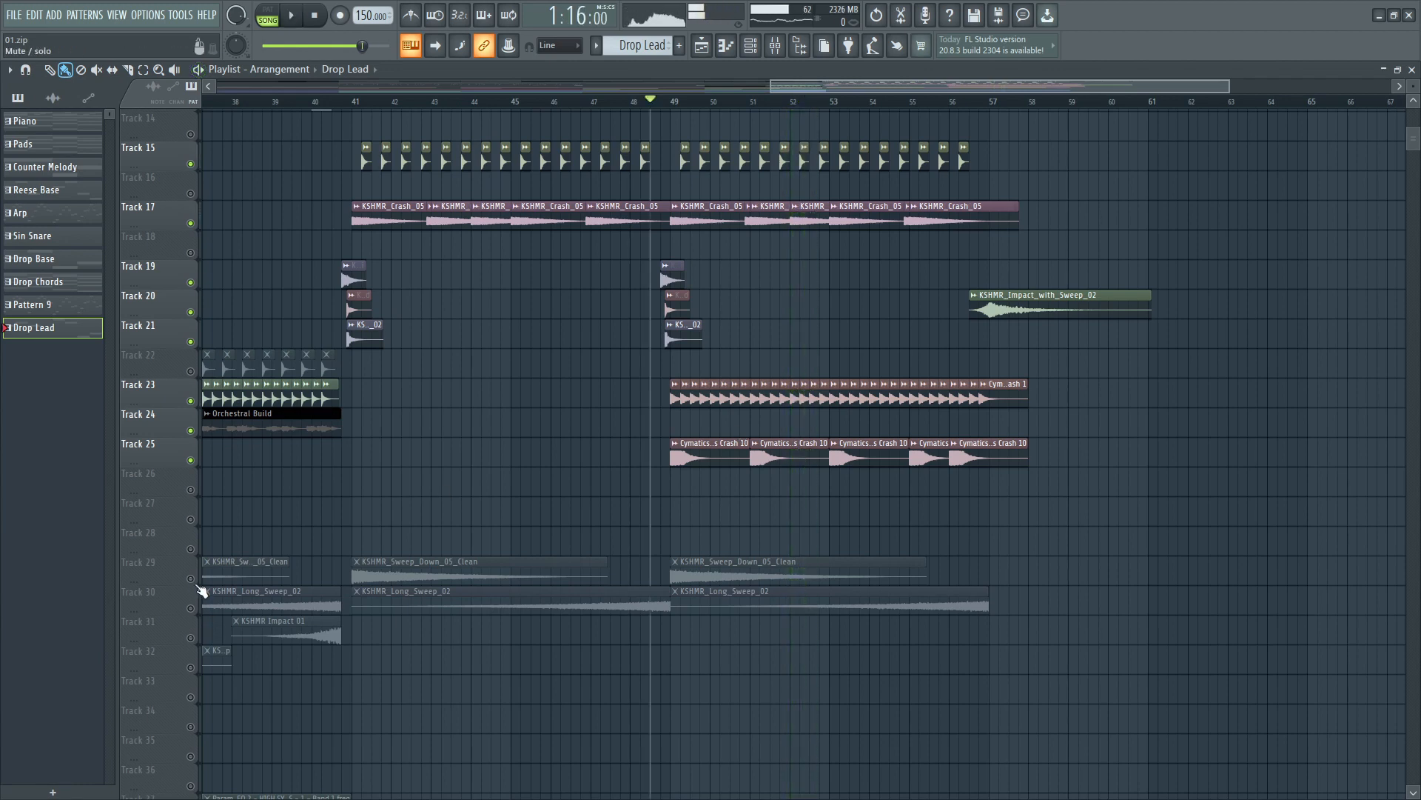
Enable the sweeps on playlist tracks 29 and 30, and play all drum and effect layers around bars 41 and 49
left_click(190, 578)
left_click(190, 608)
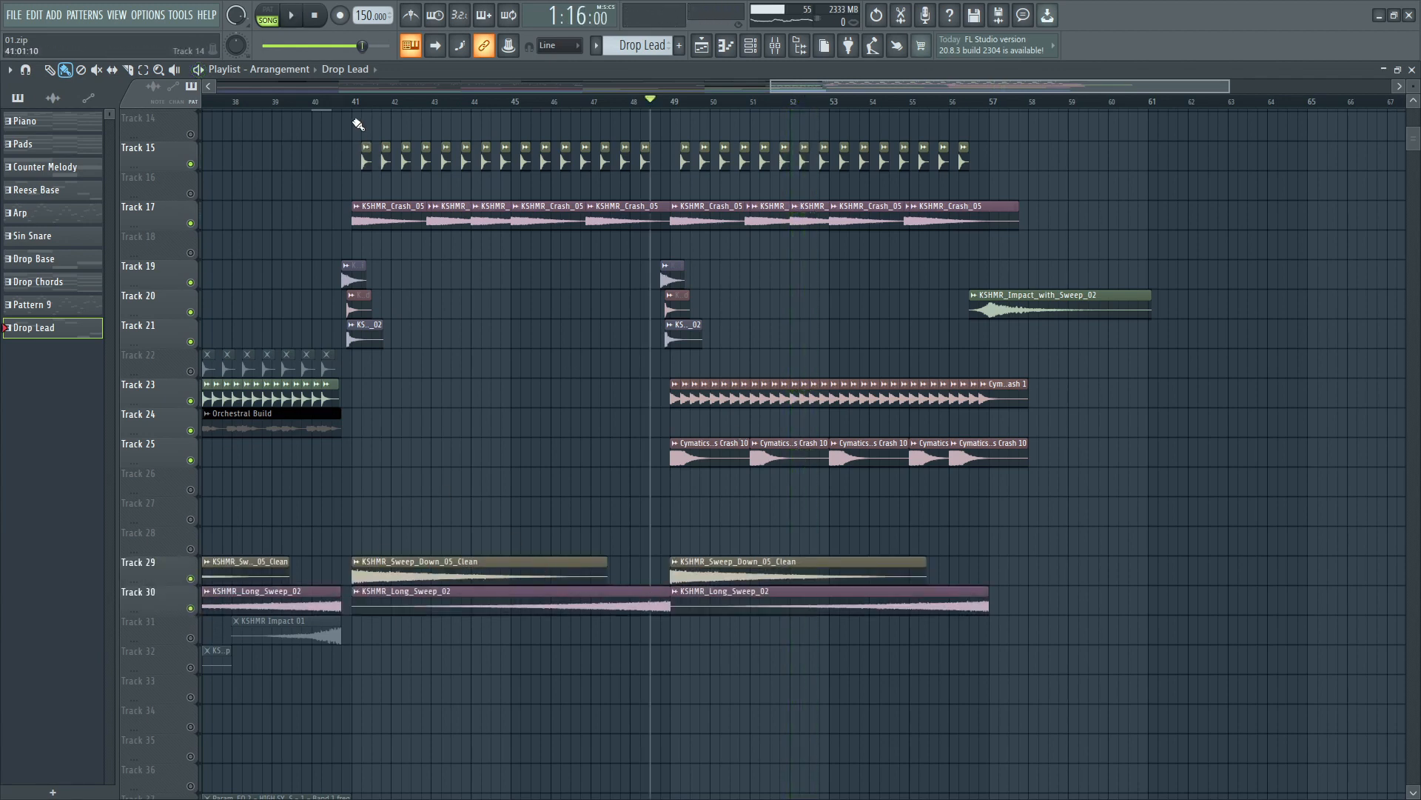
key("space")
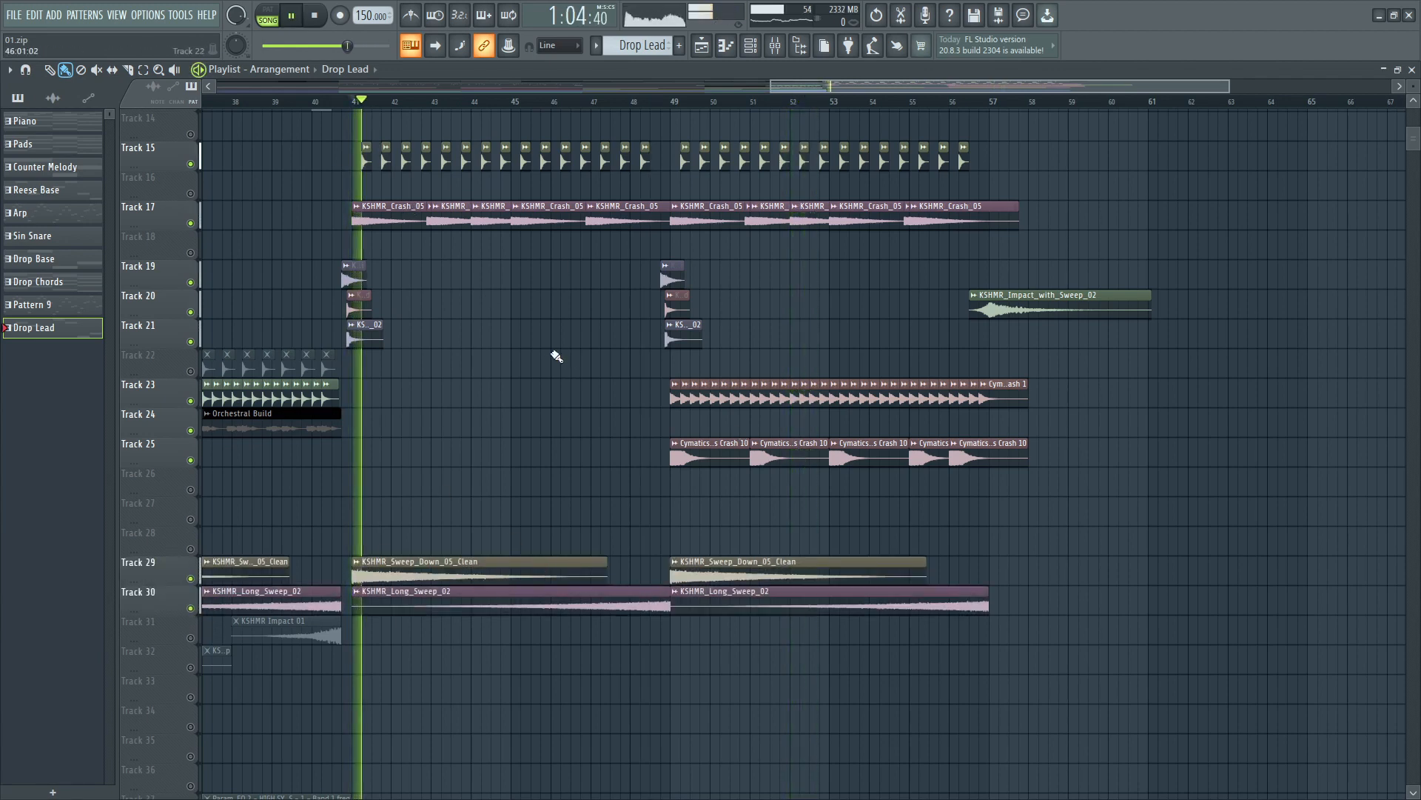
left_click(657, 102)
scroll(767, 385, "up", 5)
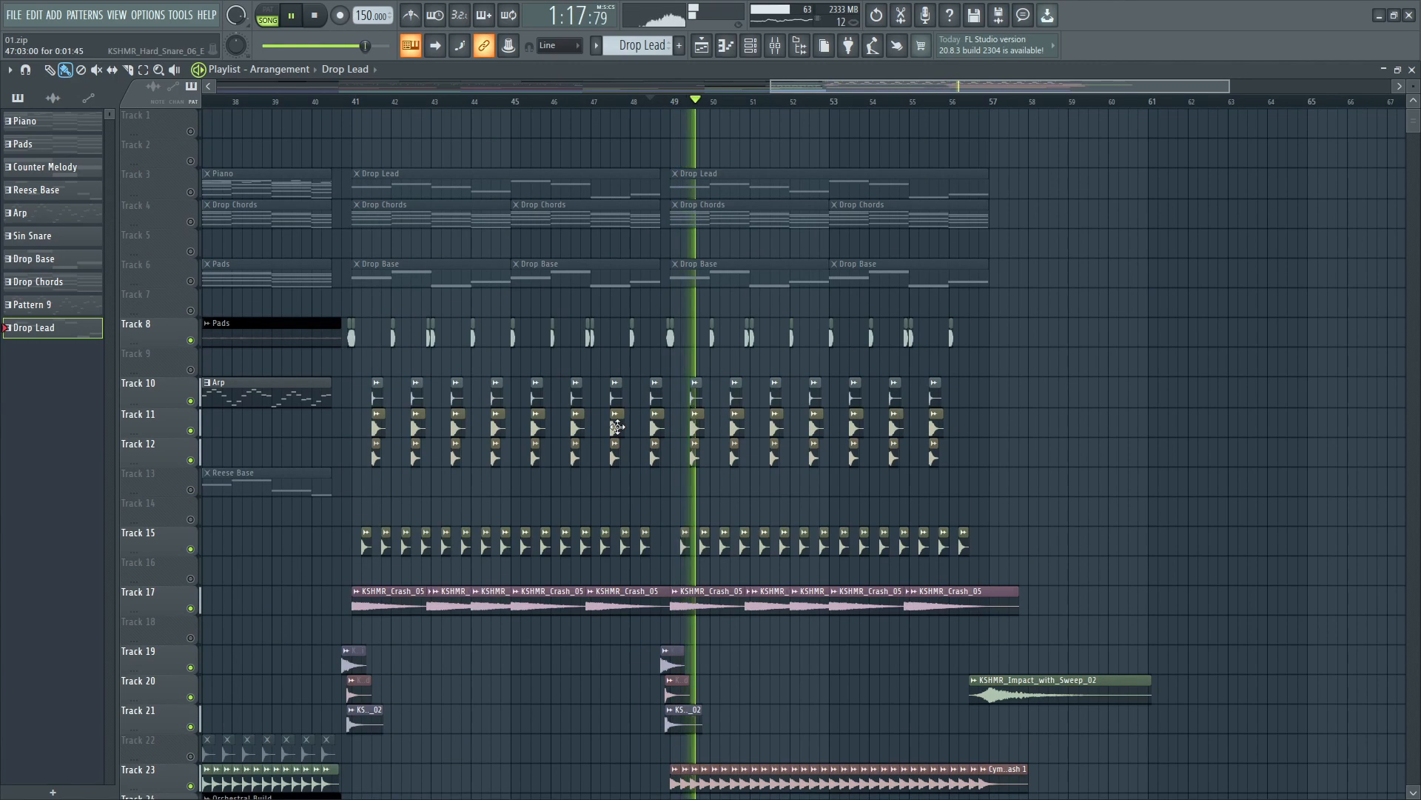
scroll(644, 415, "down", 4)
key("space")
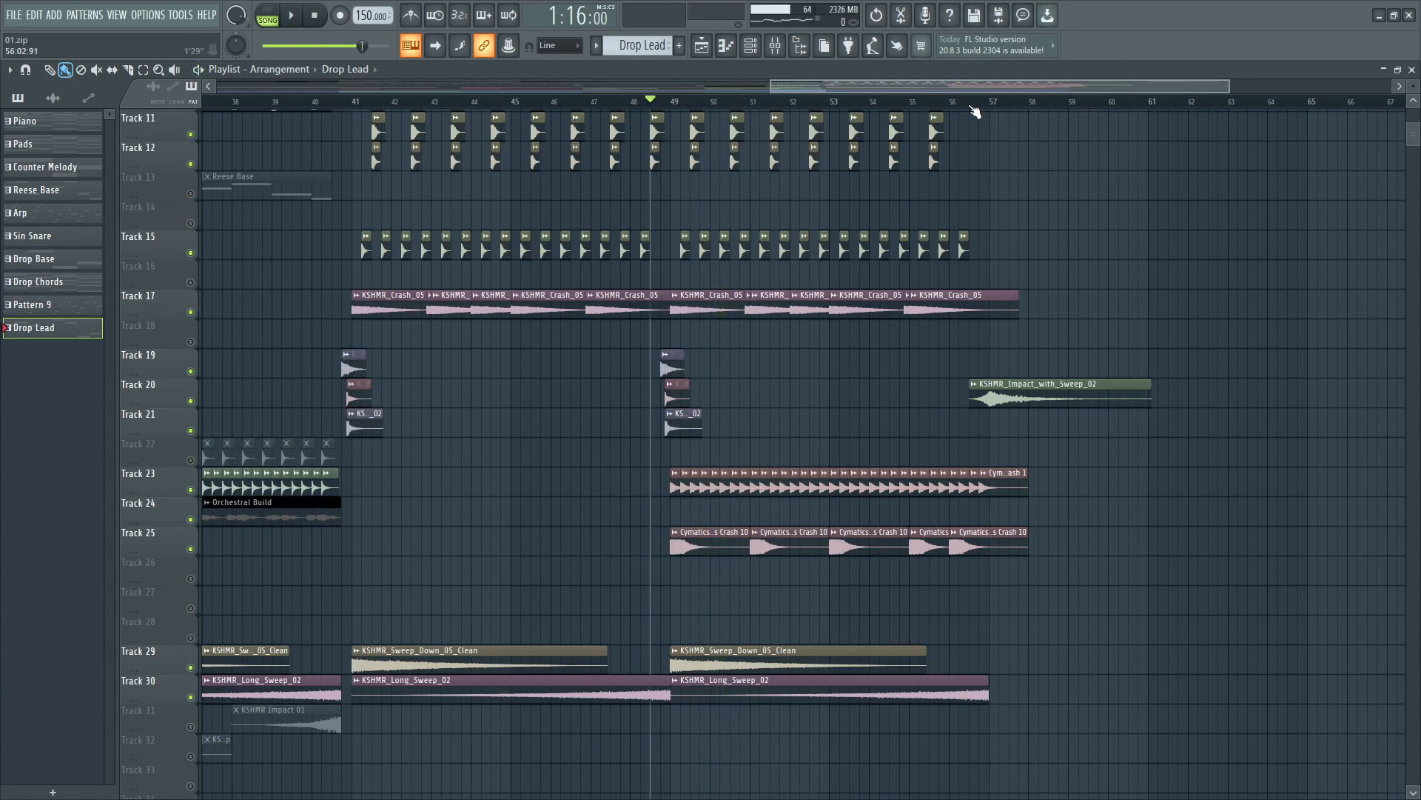
Play the KSHMR_Impact_with_Sweep_02 clip on playlist track 20 at the end of the drop, from bar 56
scroll(1137, 386, "up", 3)
scroll(833, 462, "up", 1)
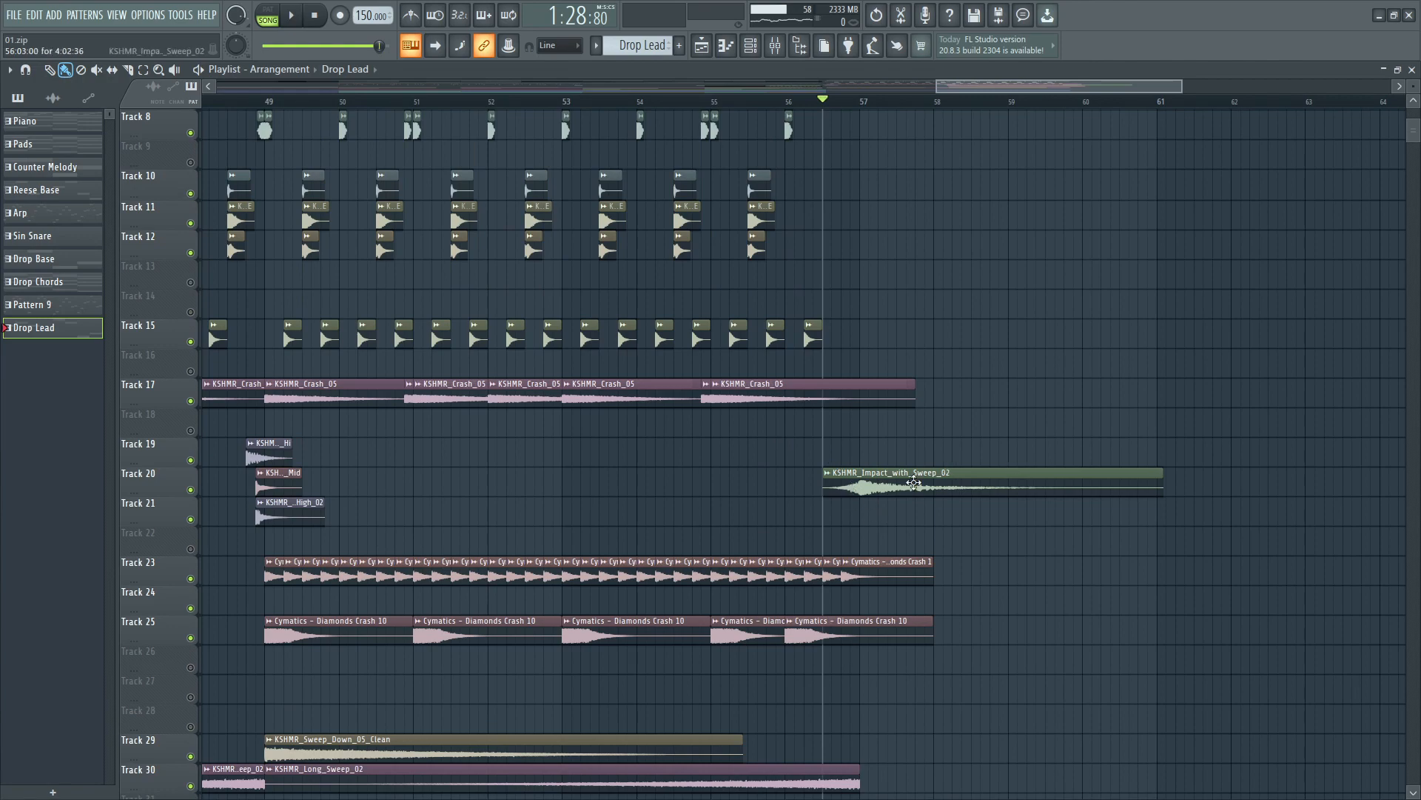
scroll(803, 514, "down", 3)
scroll(841, 529, "up", 2)
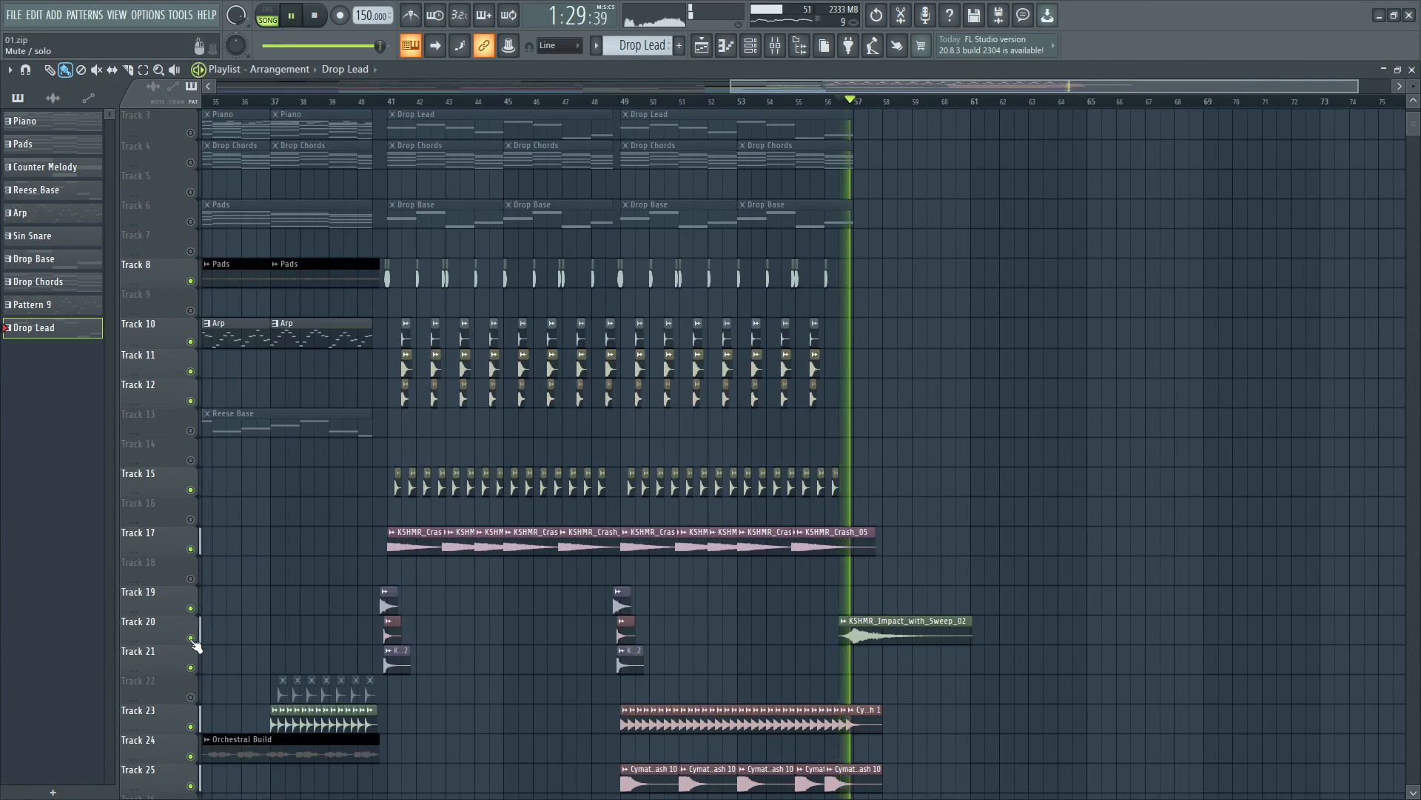